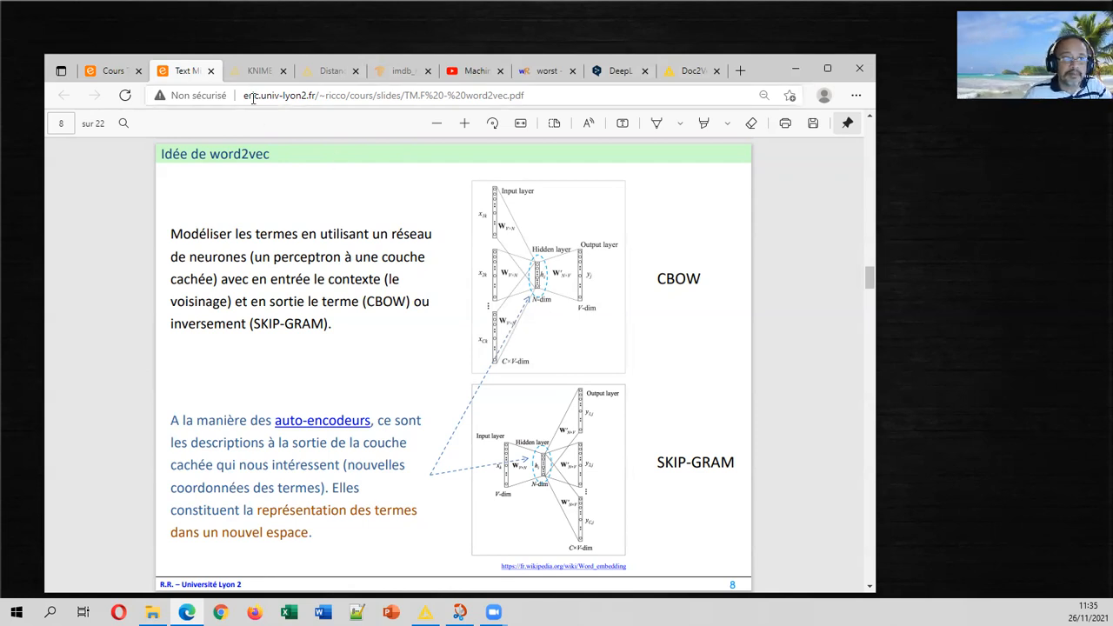
View the KNIME home page, and open and pause the "Machine learning - Text Mining avec Knime" video
click(257, 70)
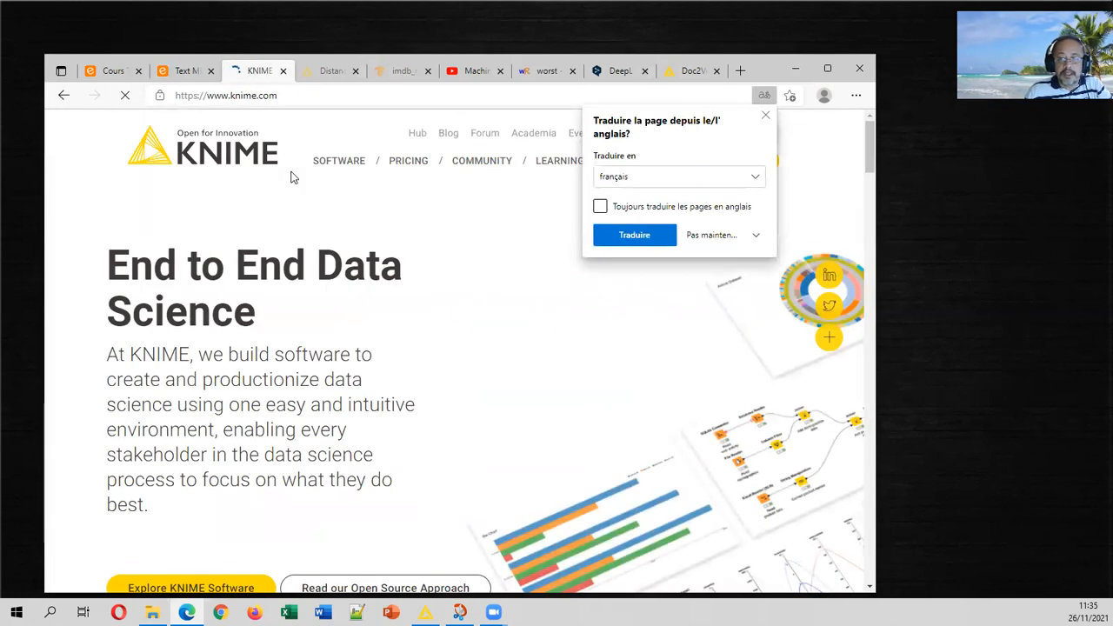
click(524, 240)
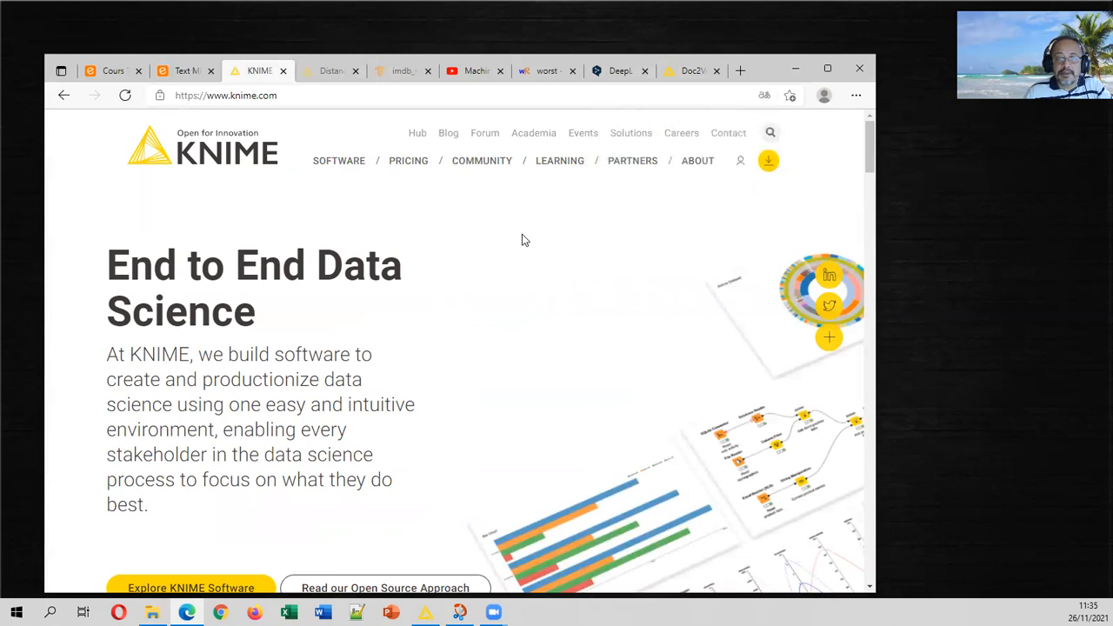
click(474, 71)
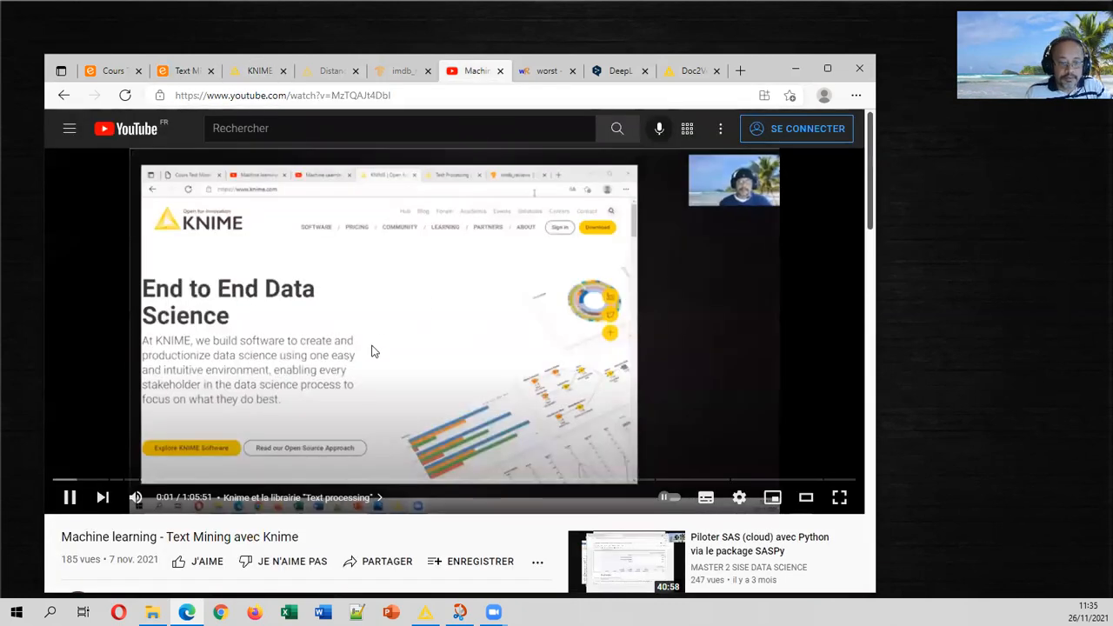
click(400, 338)
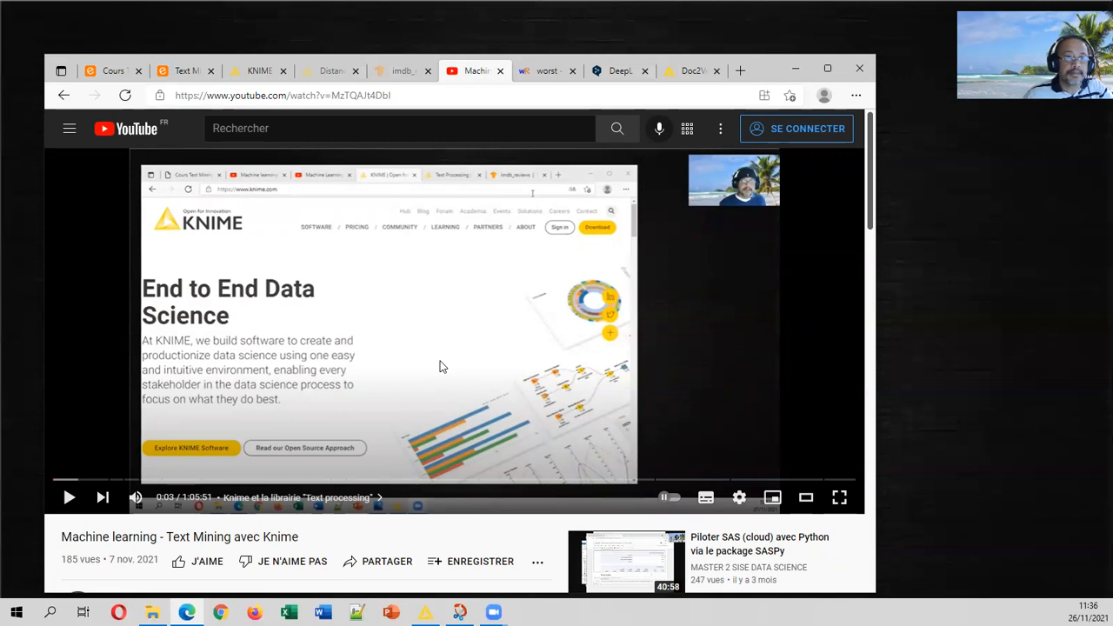
Review the KNIME home page, the "Distances on Word Embeddings" workflow page on KNIME Hub and the tutorial video page
click(259, 71)
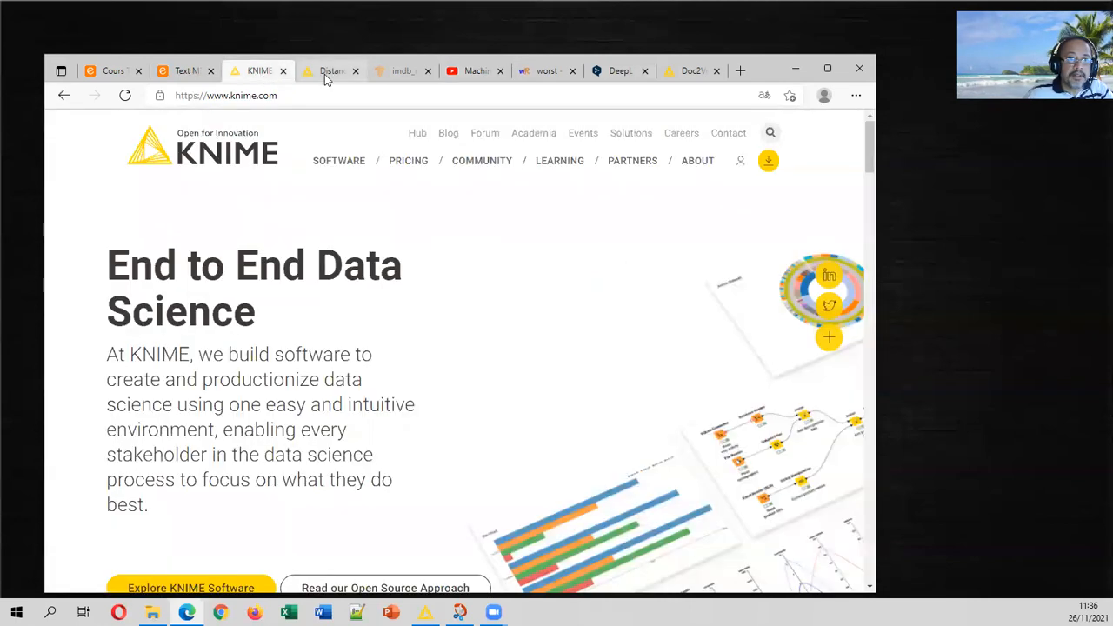
click(326, 74)
click(472, 304)
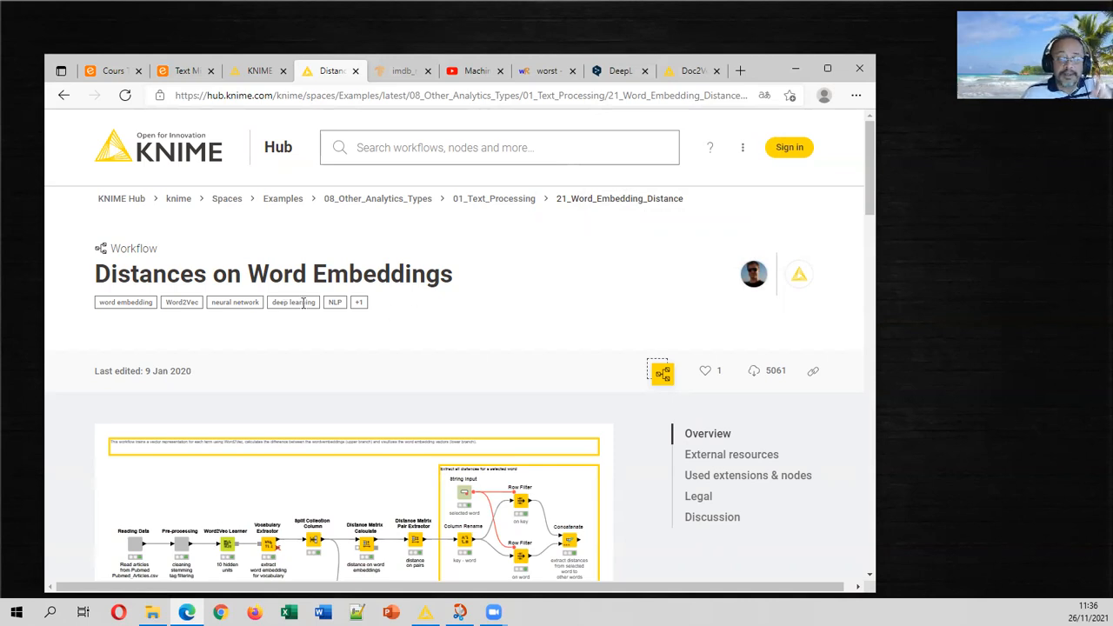
click(474, 71)
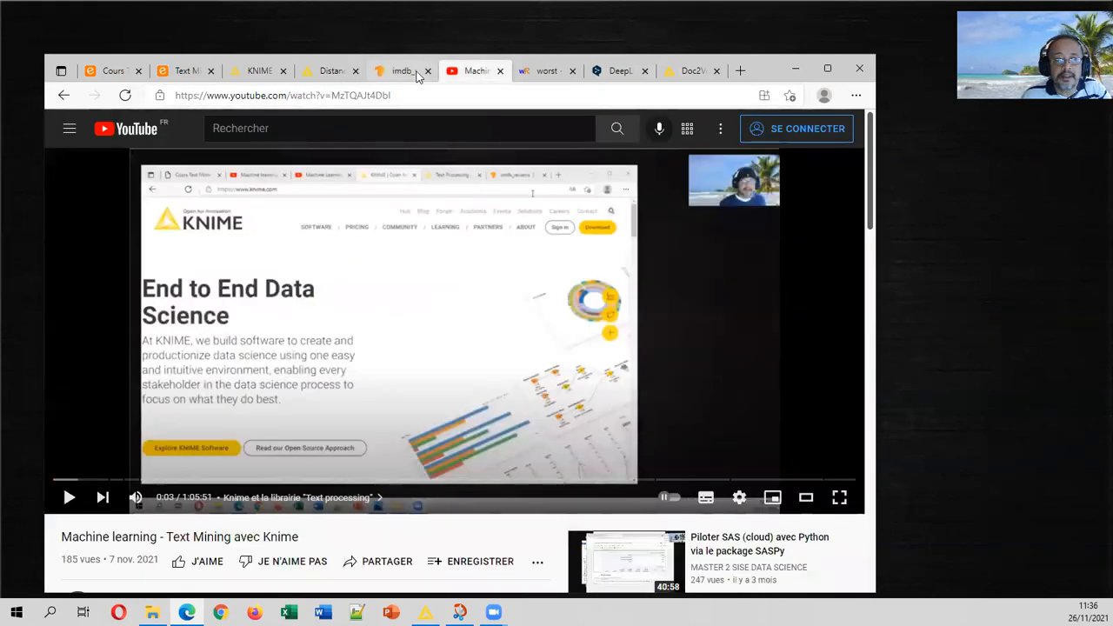
click(331, 70)
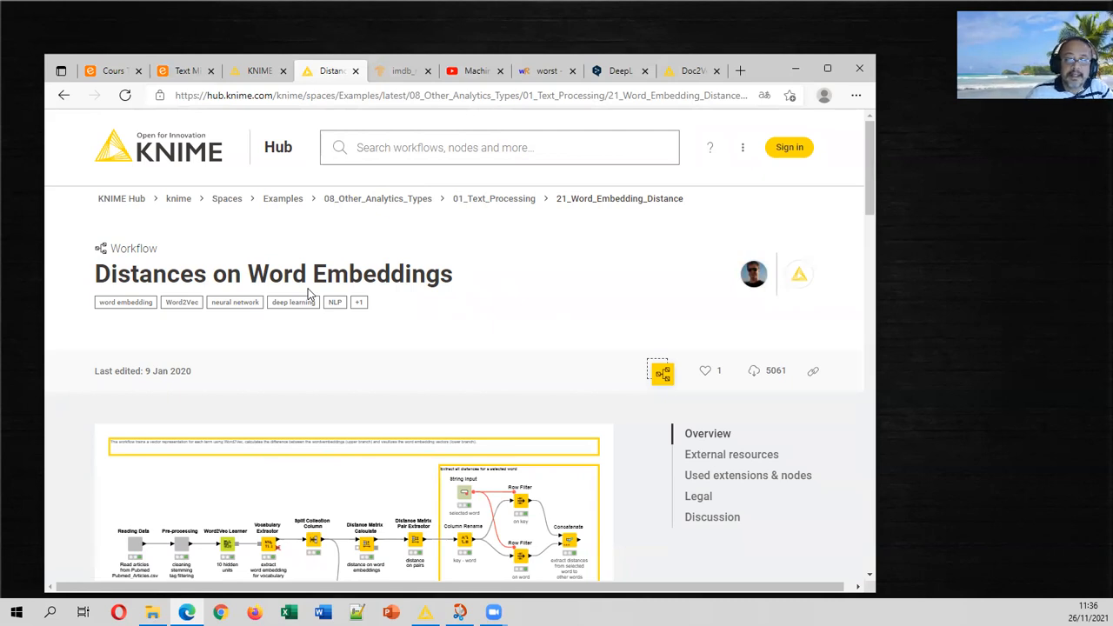
Show the TensorFlow imdb_reviews dataset page and open imdb_reviews_100_knime.xlsx from the demo folder in Excel
click(393, 73)
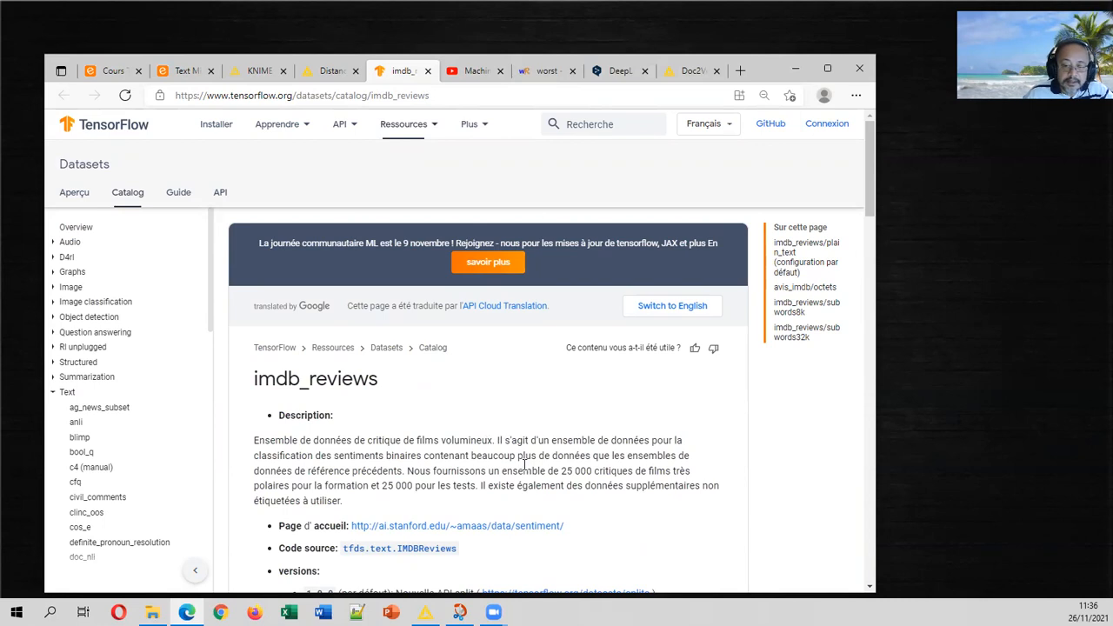
click(153, 611)
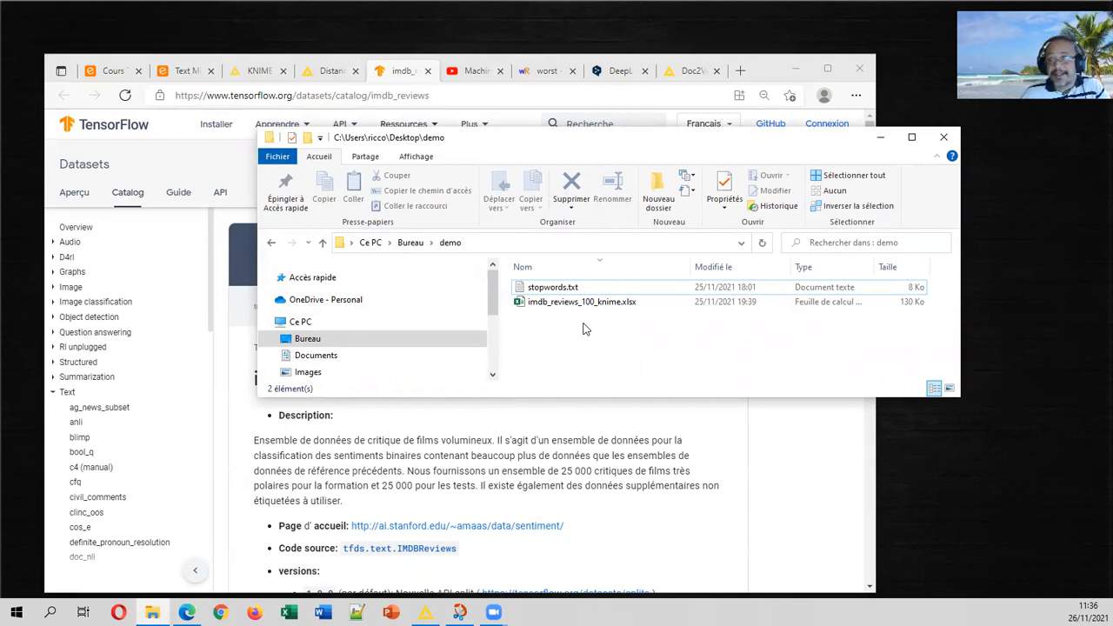
double_click(572, 301)
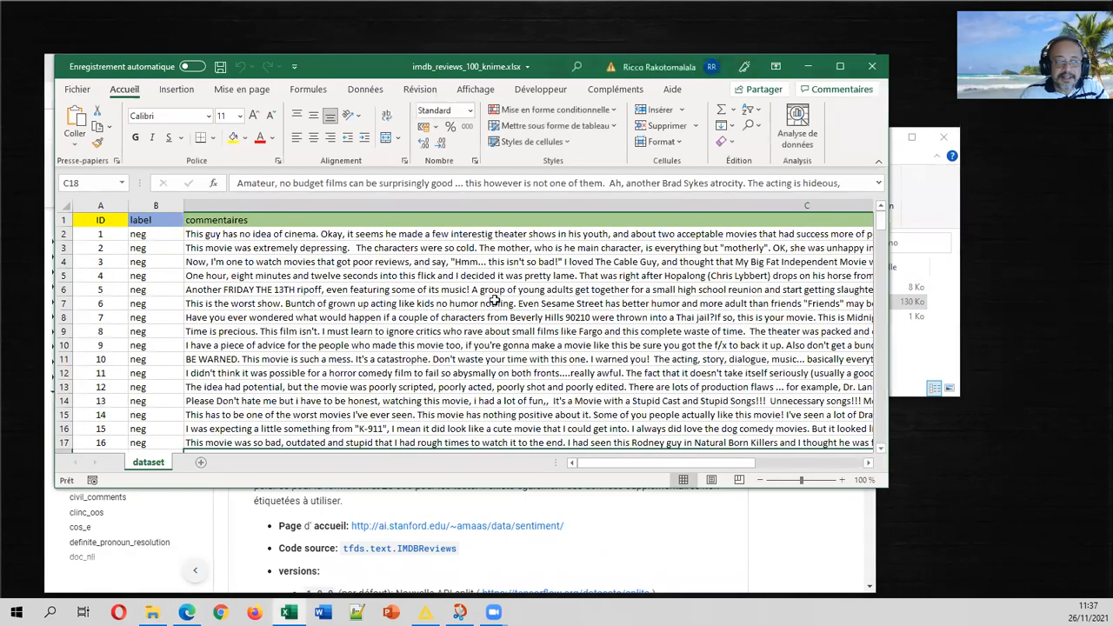
Examine the ID, label and commentaires columns, including where neg labels change to pos, and close the workbook
click(311, 288)
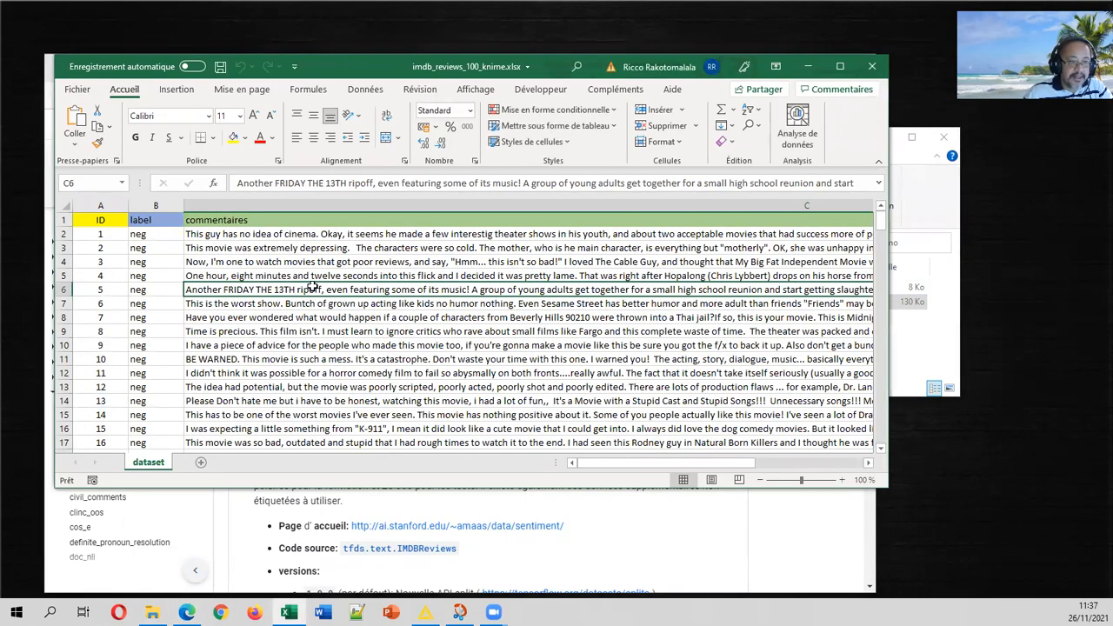
key(Left)
key(Page_Down)
key(Page_Down)
key(Page_Down)
key(Page_Down)
key(Page_Down)
key(Page_Down)
key(Page_Down)
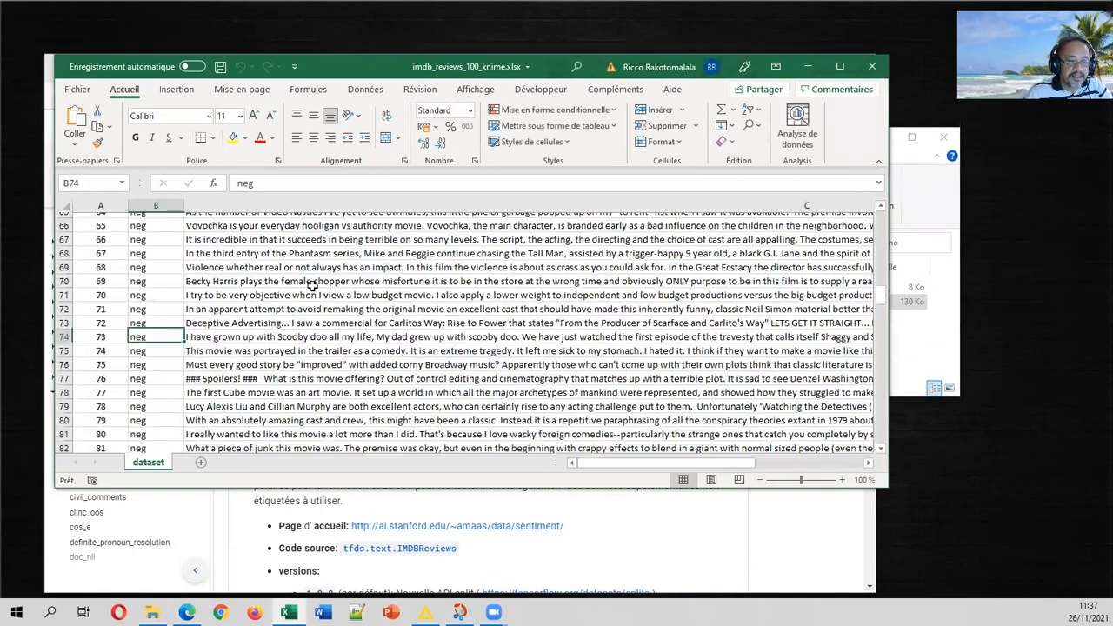
key(Page_Up)
key(Page_Up)
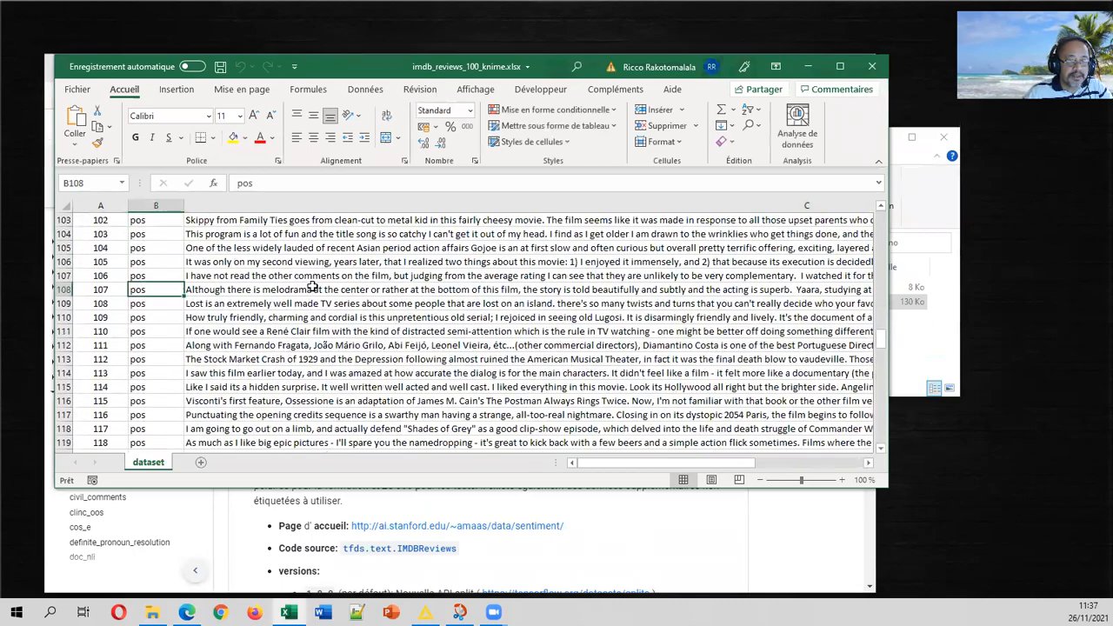
key(Down)
key(Down)
key(Down)
key(Down)
key(Down)
key(Down)
key(Down)
key(Down)
key(Down)
key(Down)
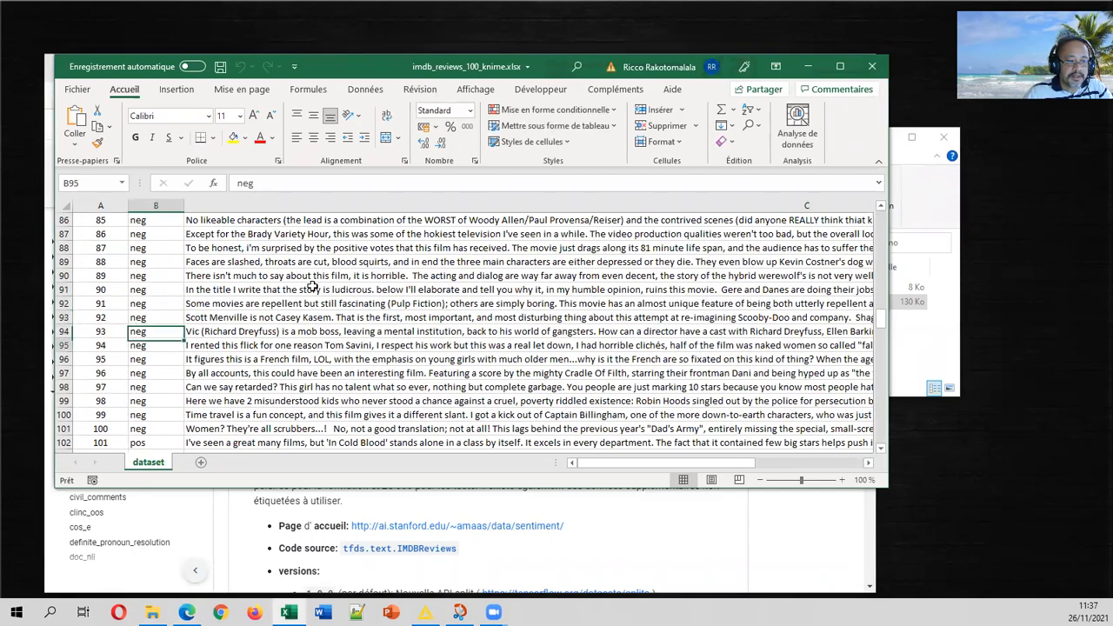
key(Down)
key(Down)
key(ctrl+Down)
key(ctrl+Up)
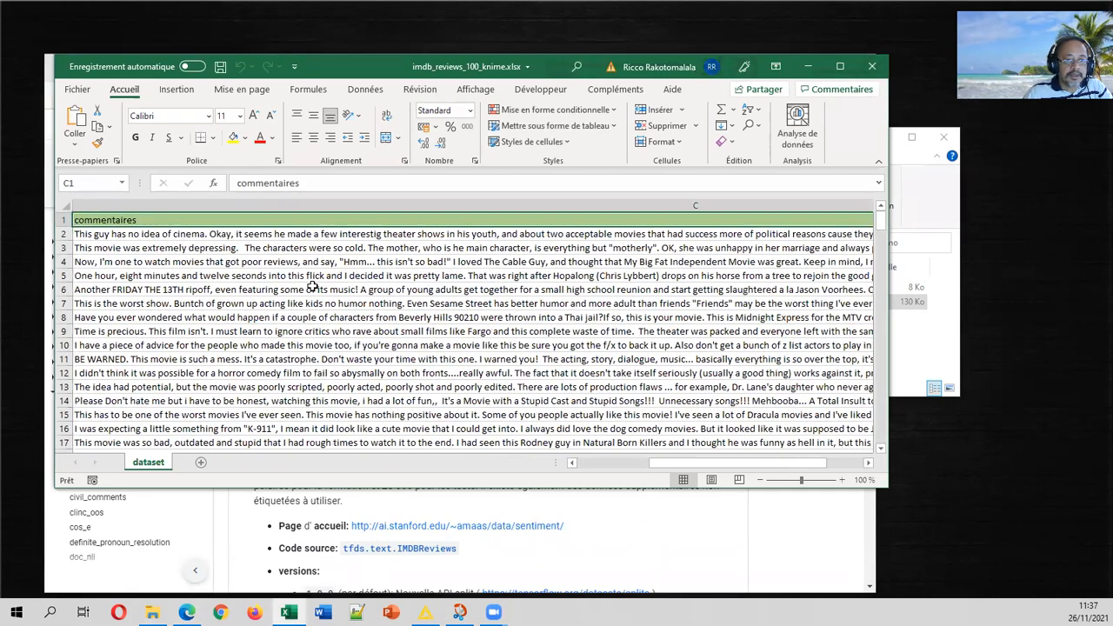
key(Left)
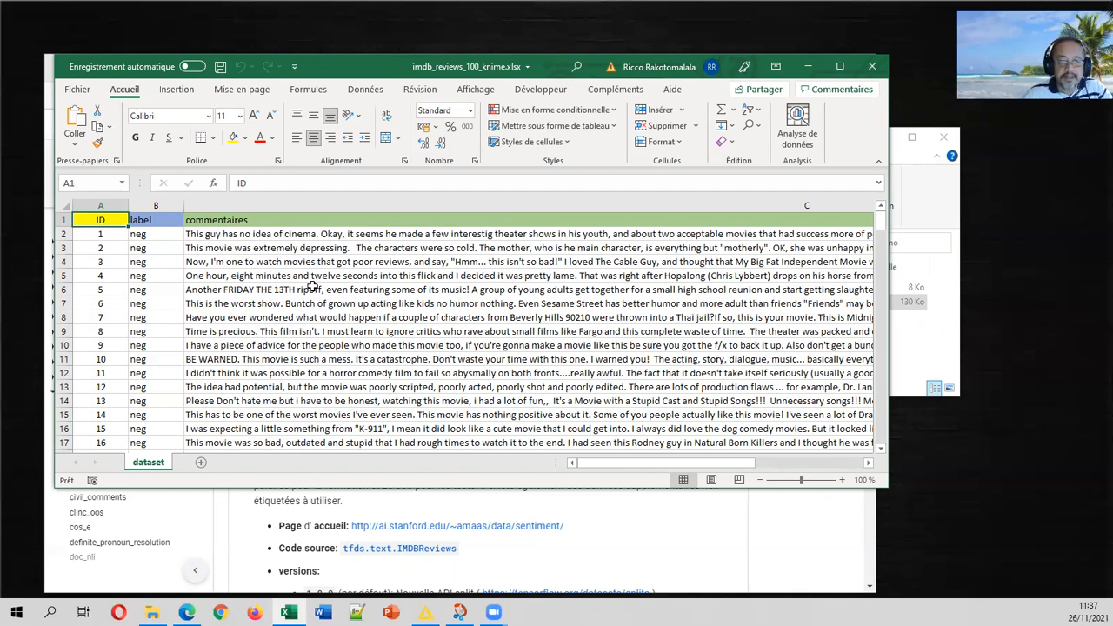
click(872, 67)
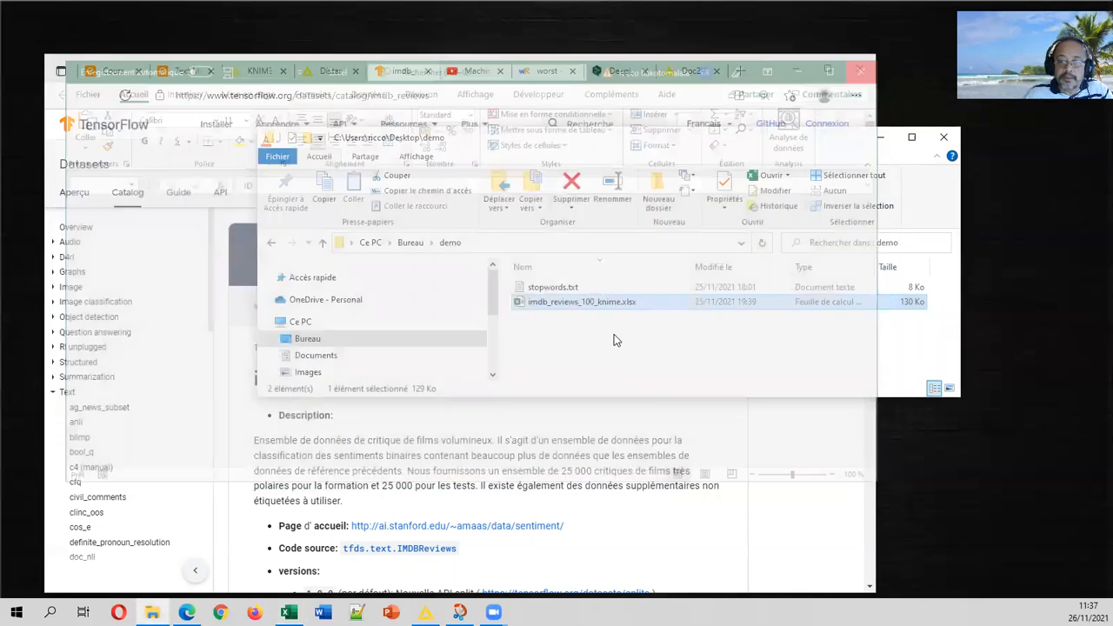
Inspect stopwords.txt through its end, highlight the entries from movie to scenes, and close the file and put away its folder
double_click(553, 287)
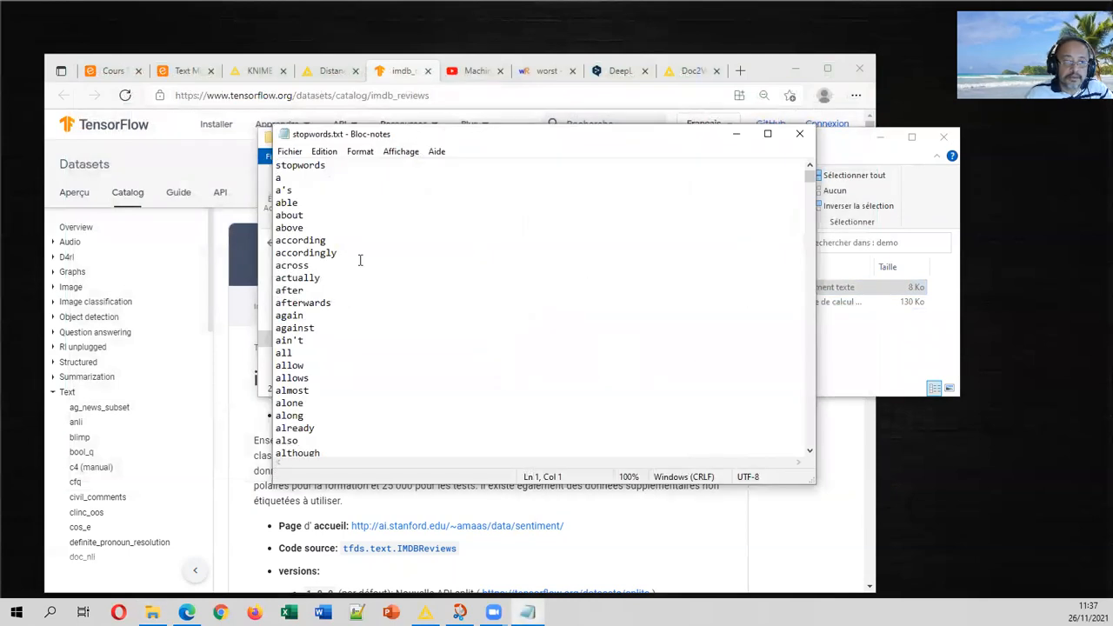
key(ctrl+End)
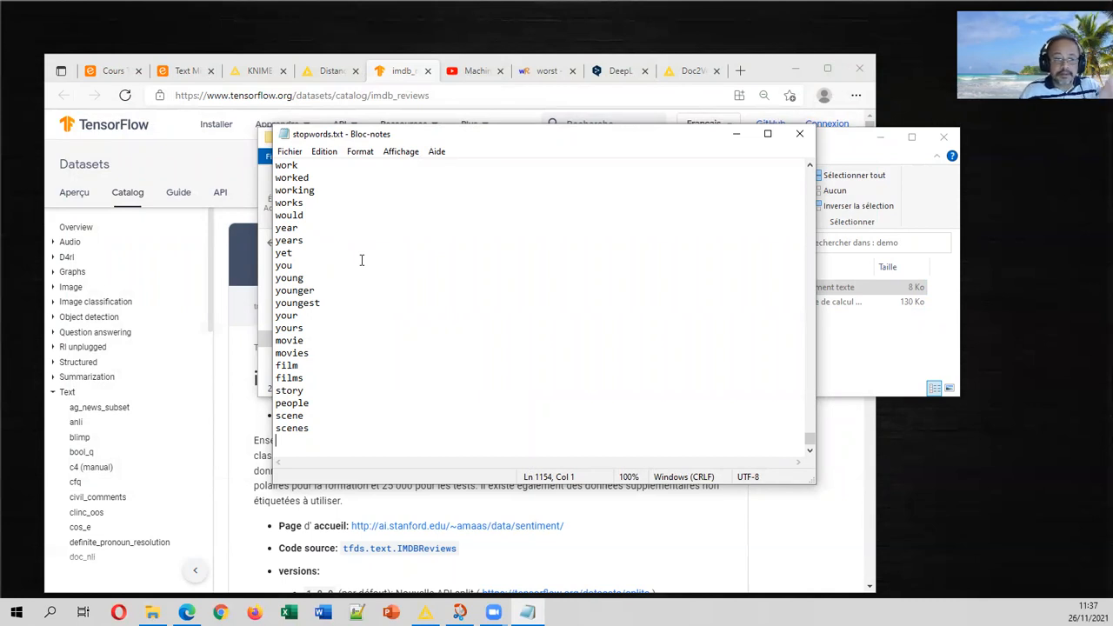
drag(316, 428, 275, 341)
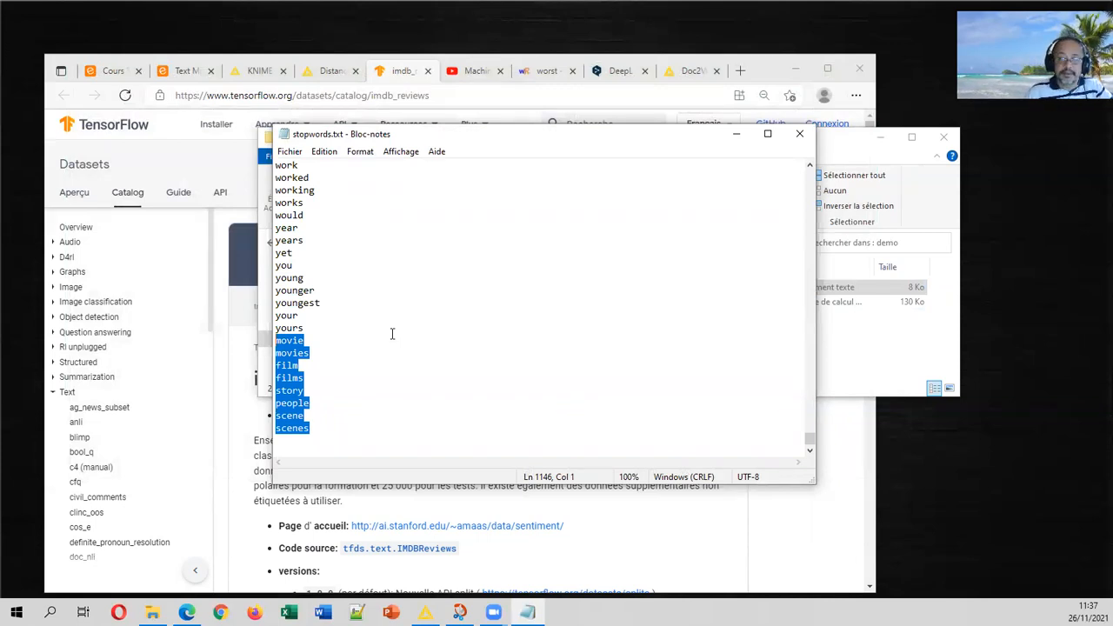
click(800, 136)
click(880, 136)
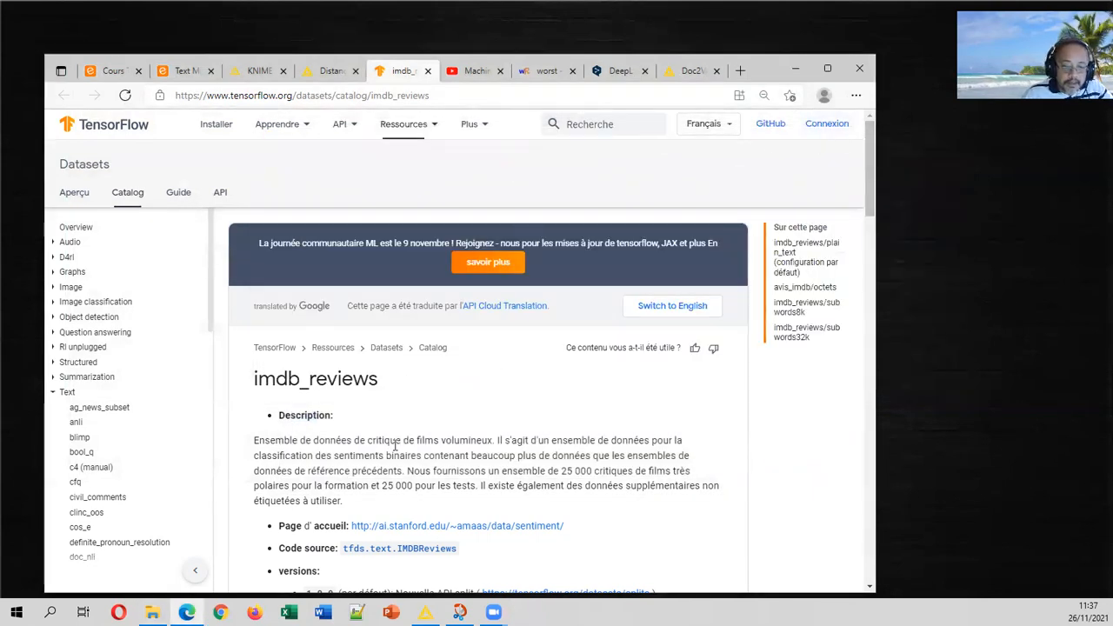
Switch to KNIME Analytics Platform and view the Text Processing category under Other Data Types in the node repository
click(425, 612)
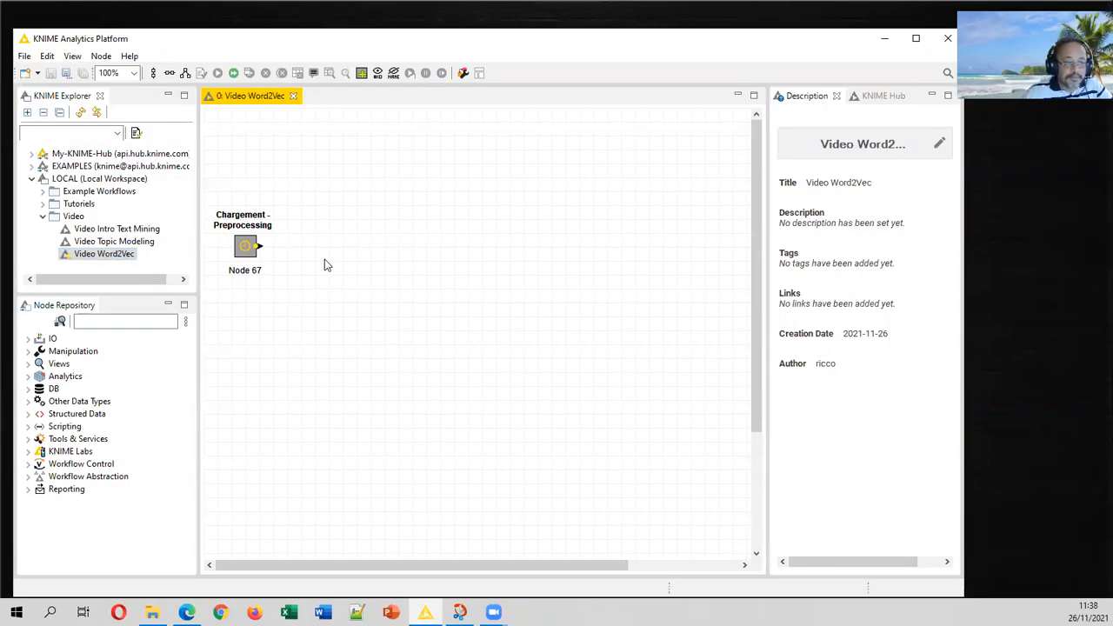
click(28, 401)
click(39, 414)
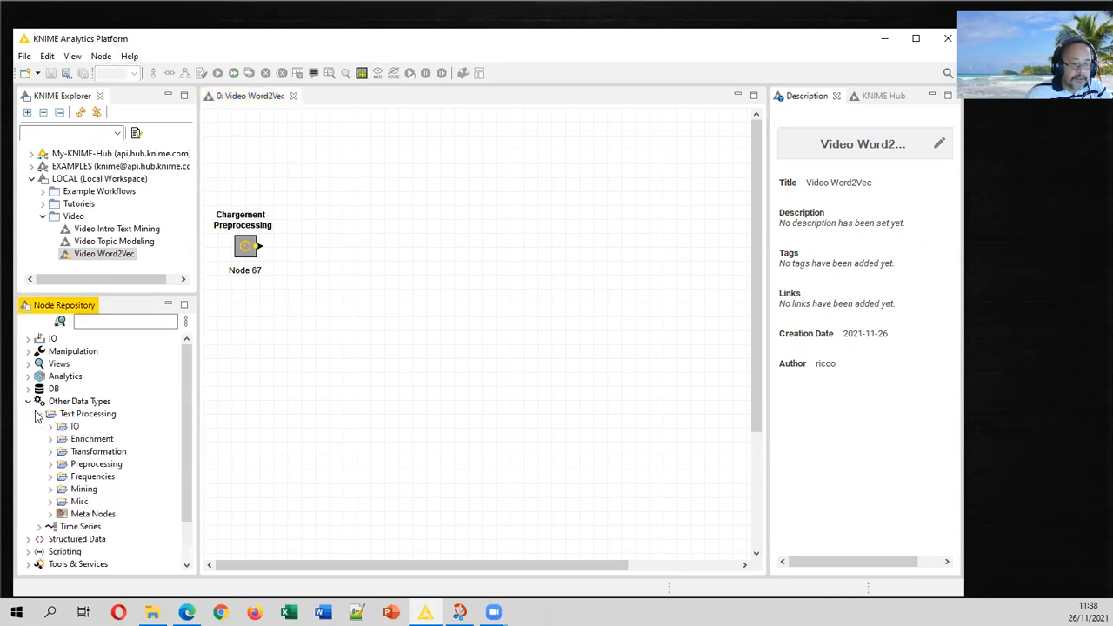
click(86, 415)
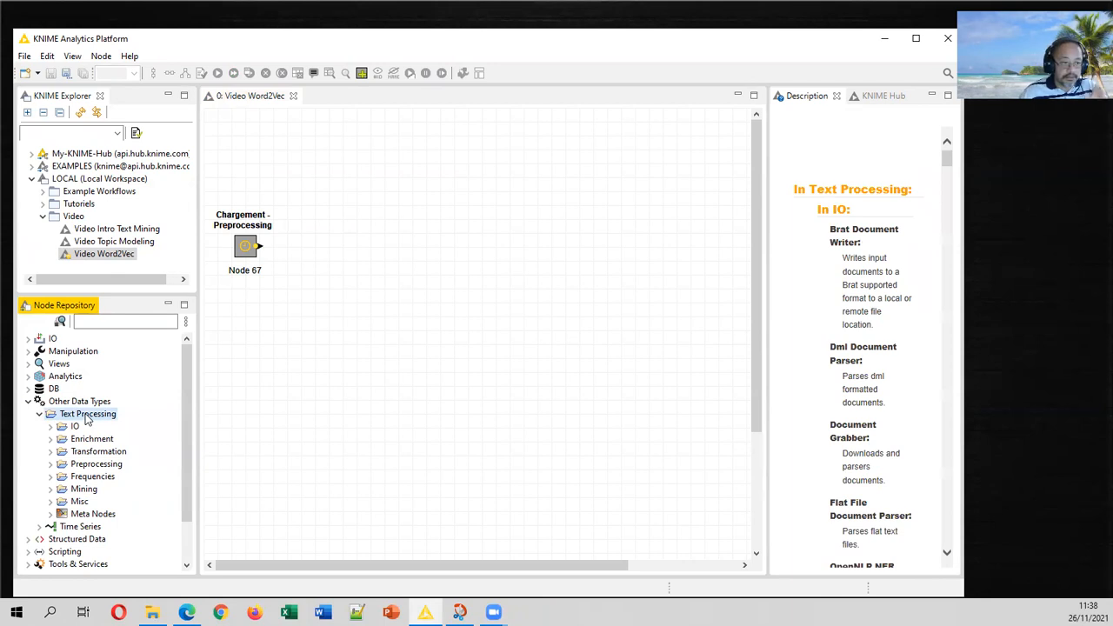
Collapse Other Data Types and expand KNIME Labs > Deep Learning > DL4J in the node repository
click(28, 400)
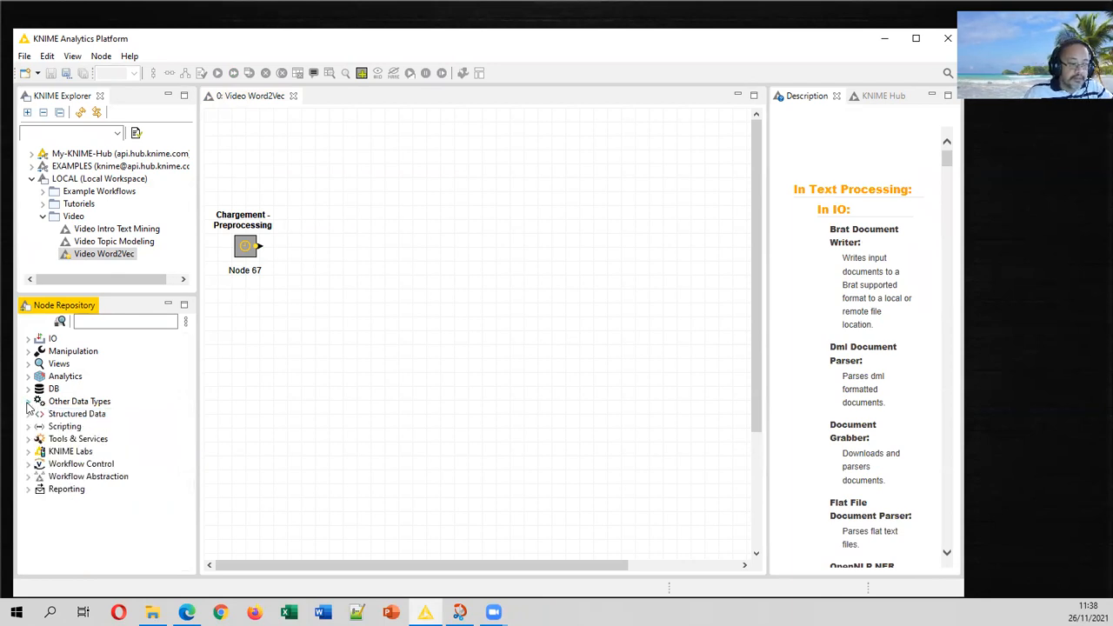
click(28, 451)
click(39, 464)
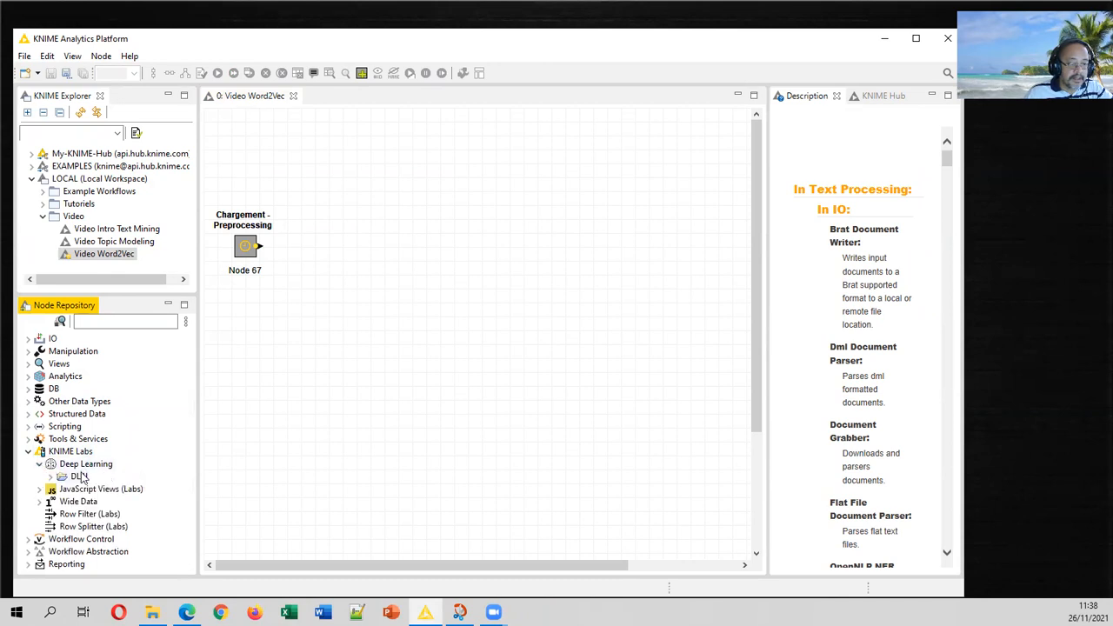
click(51, 476)
click(78, 476)
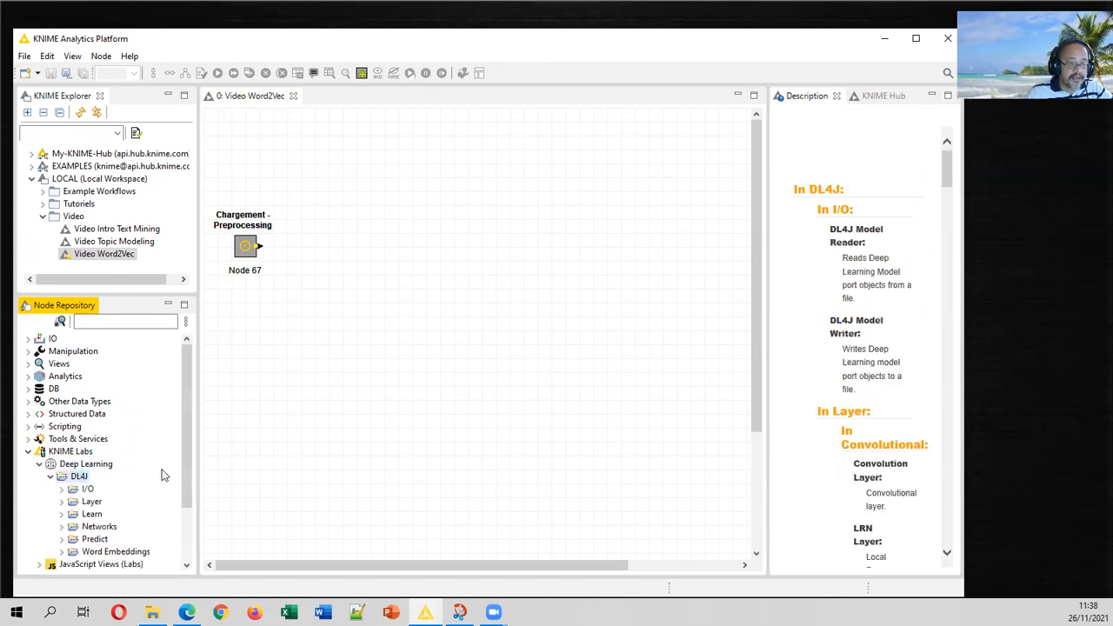
drag(186, 429, 186, 460)
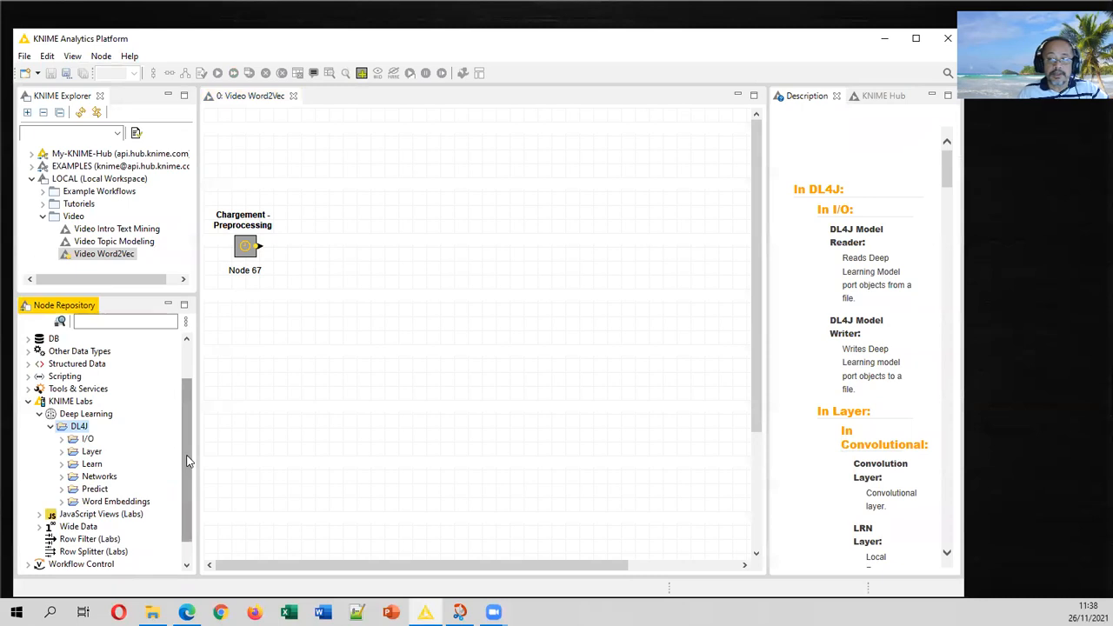
View the installable KNIME extensions from all available sites and leave the installer without installing anything
click(128, 55)
click(193, 143)
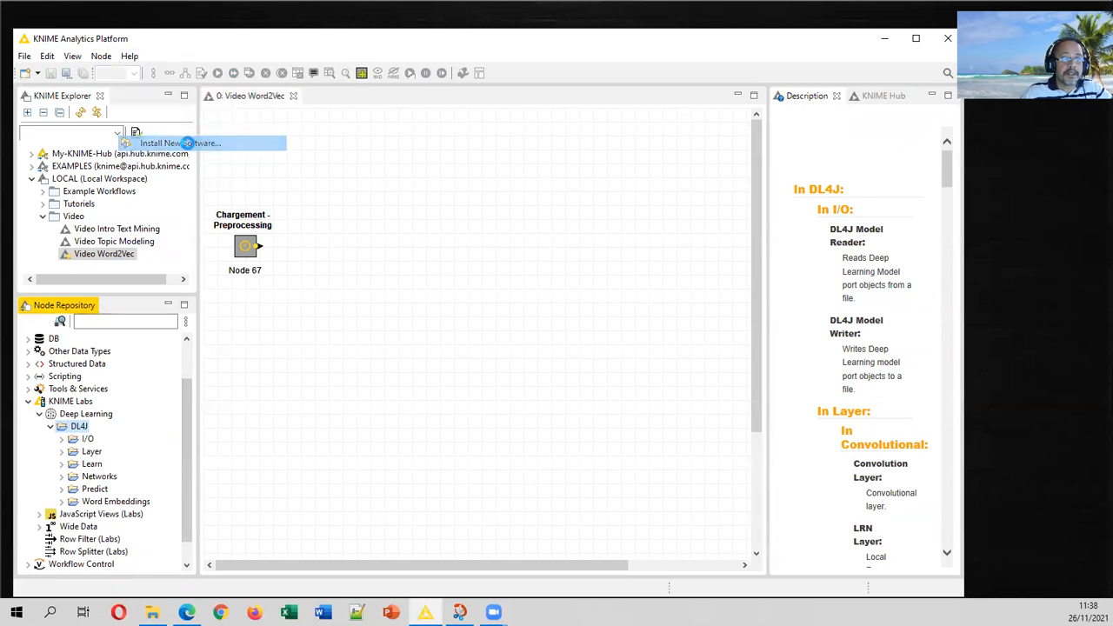
click(842, 190)
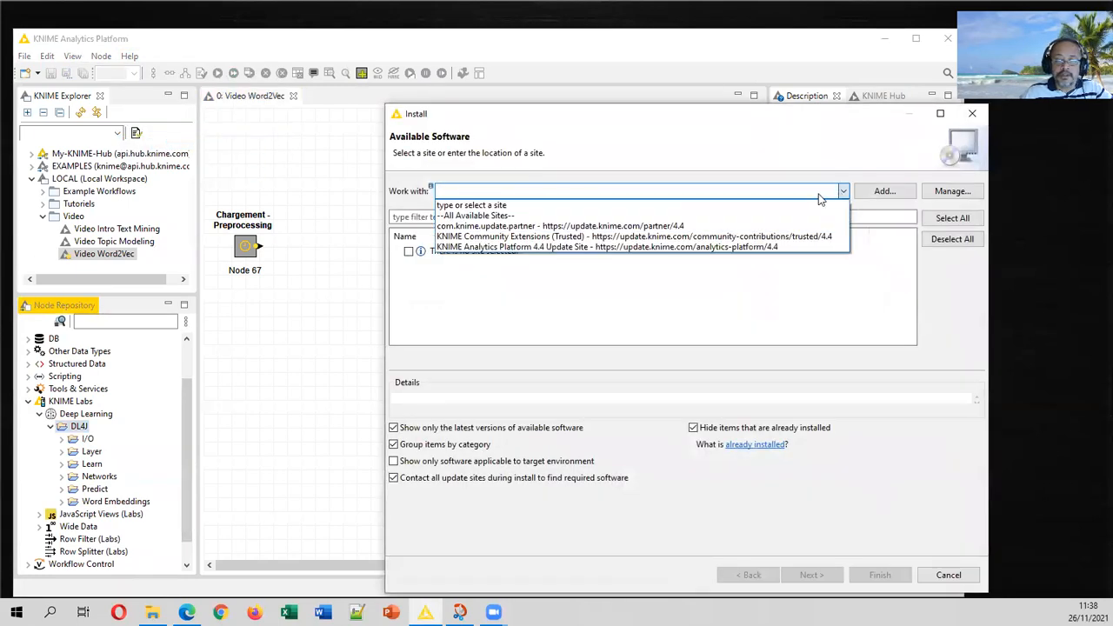
click(537, 217)
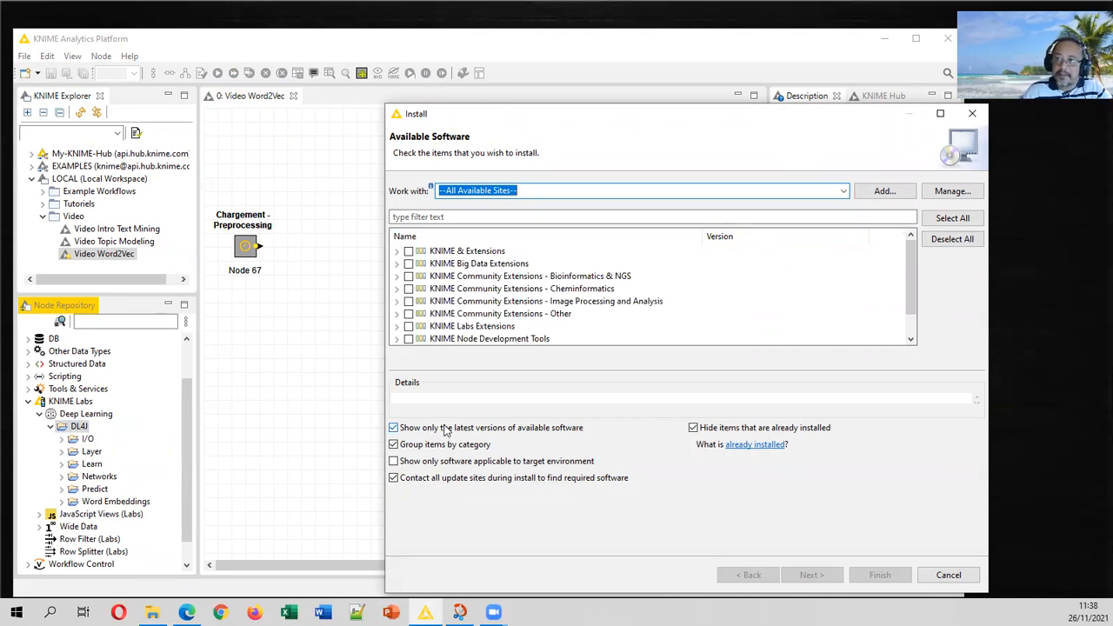
click(941, 574)
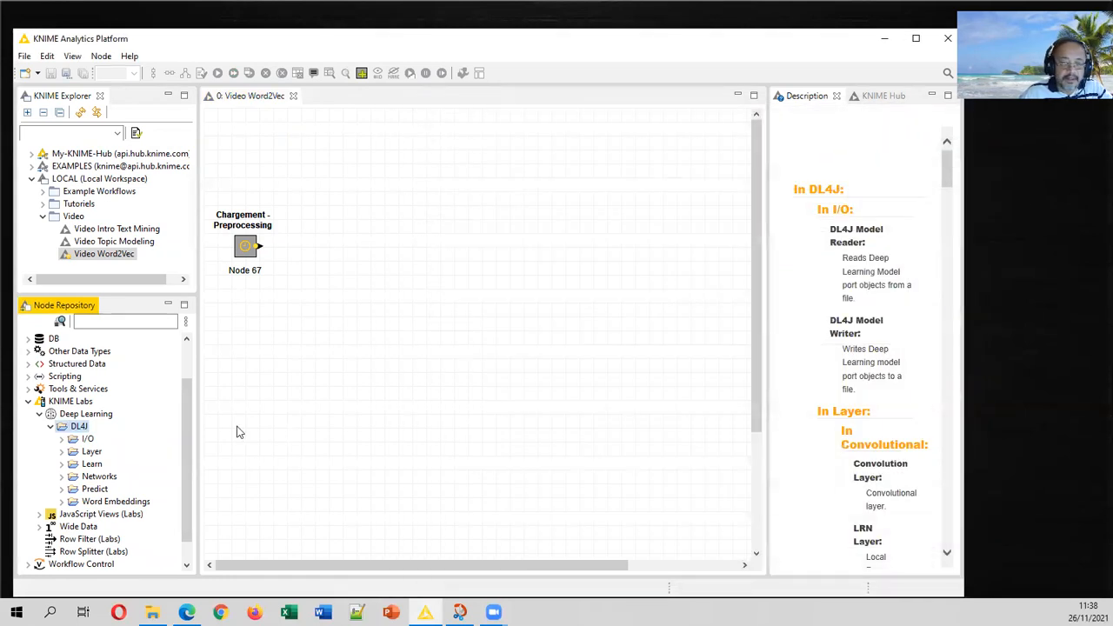
Expand the Word Embeddings category under DL4J to show its learner, extractor and apply nodes
click(61, 501)
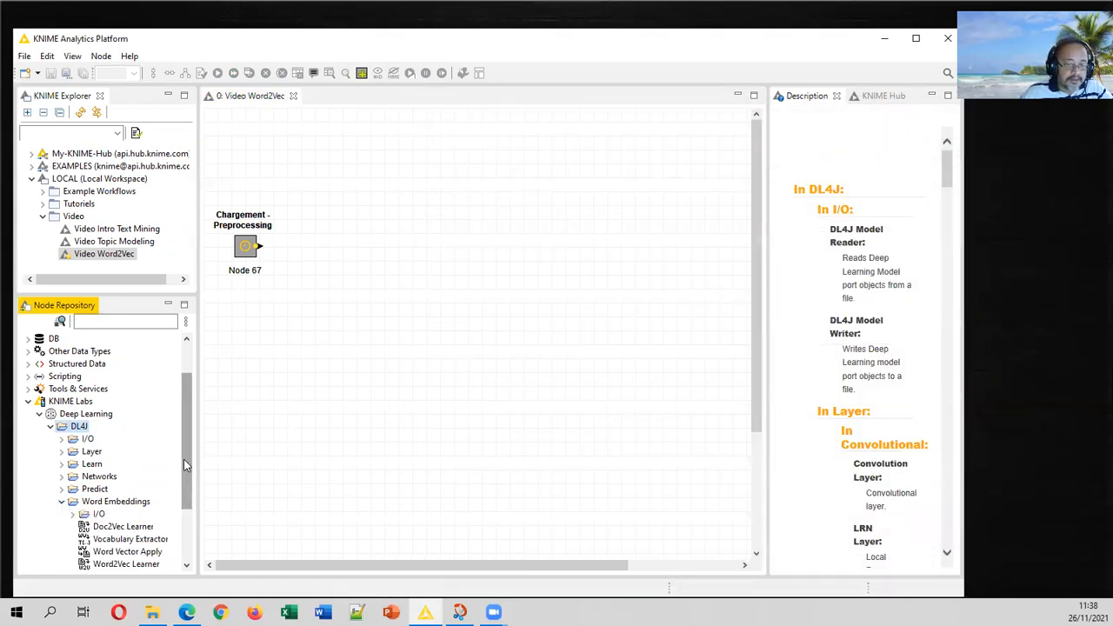
drag(198, 445, 200, 493)
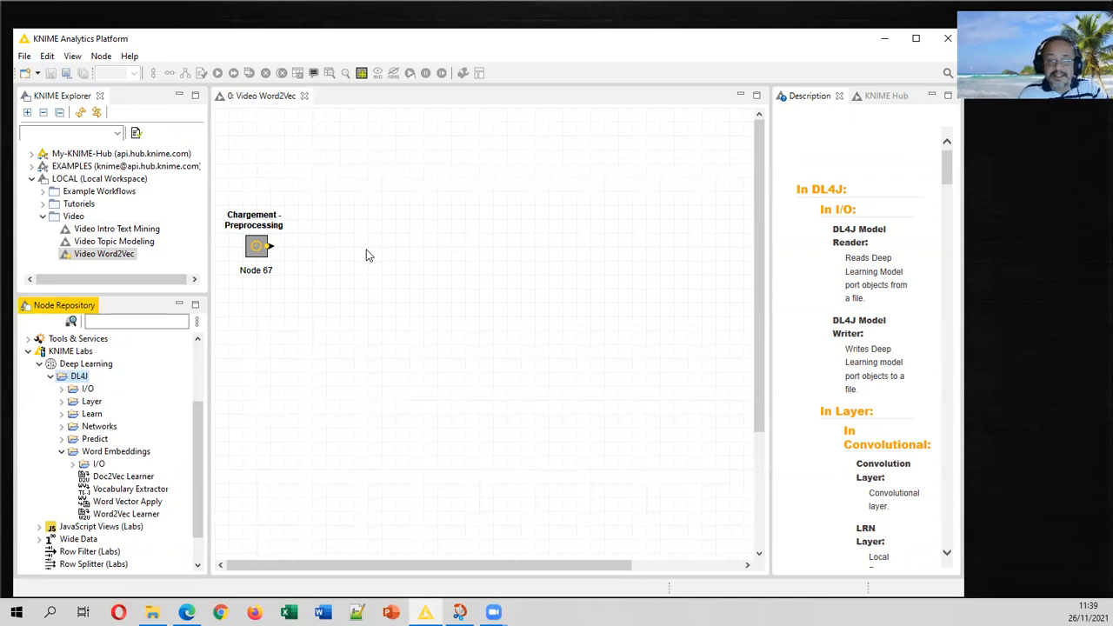
Inspect the node chain inside the Chargement - Preprocessing metanode and return to the Video Word2Vec workflow
click(258, 248)
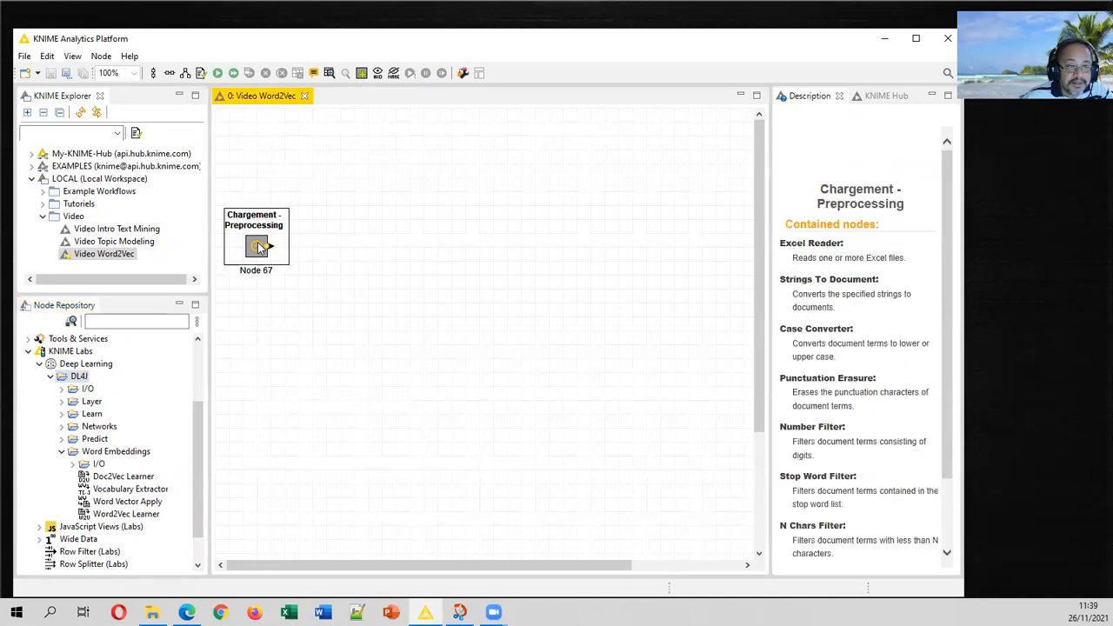
double_click(259, 248)
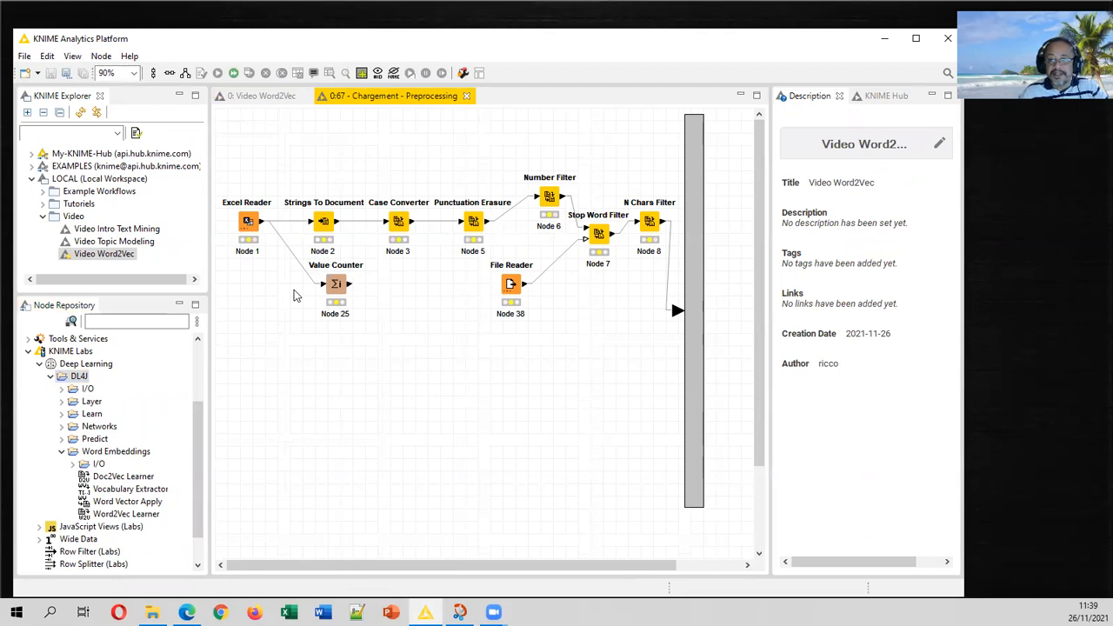
click(466, 96)
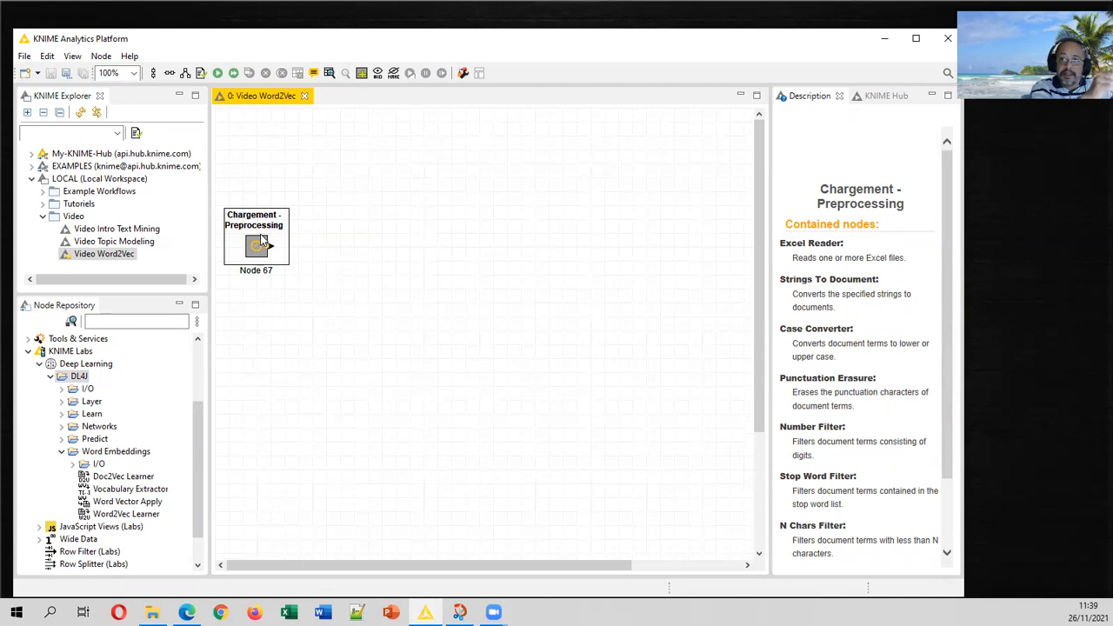
Show the metanode creation option for the loading and preprocessing nodes in the Video Topic Modeling workflow, and close that workflow without creating one
double_click(121, 241)
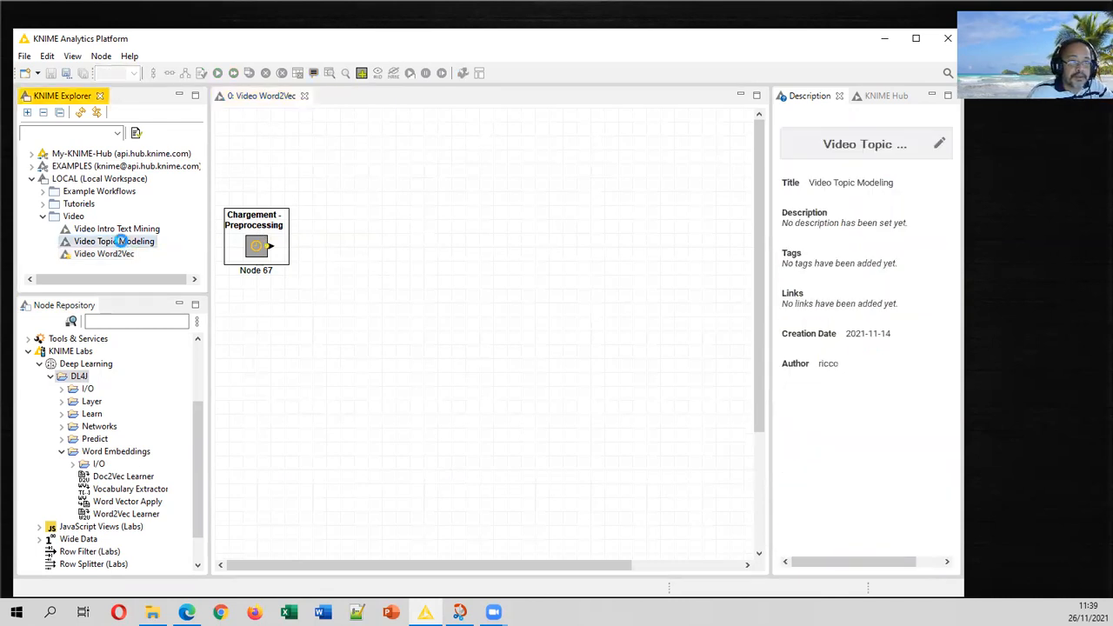
drag(224, 211, 639, 376)
right_click(633, 294)
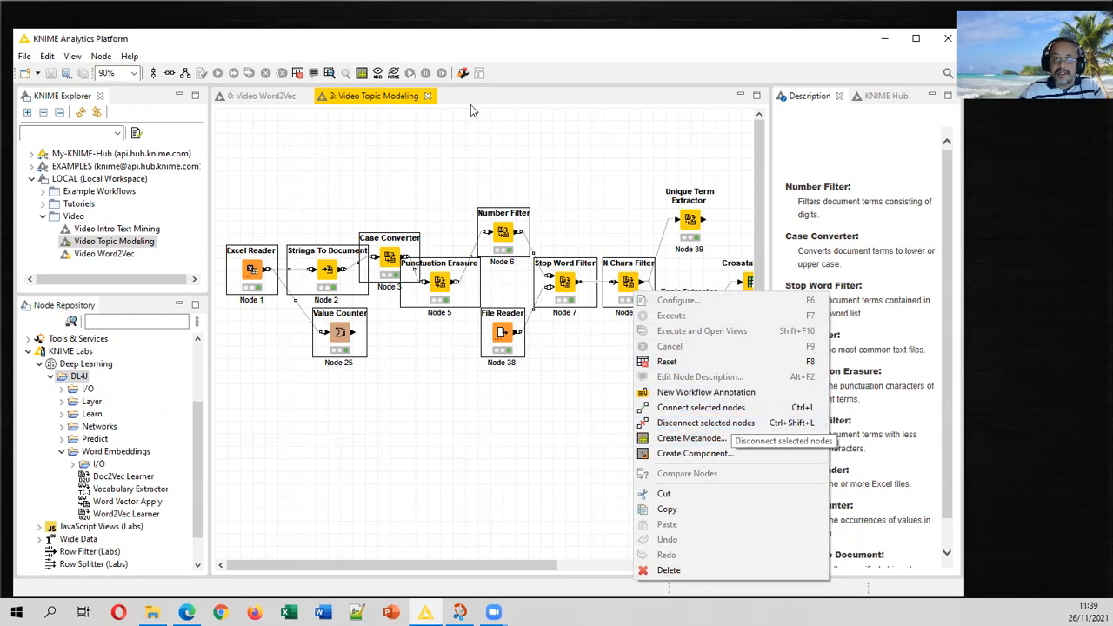
click(428, 97)
click(427, 97)
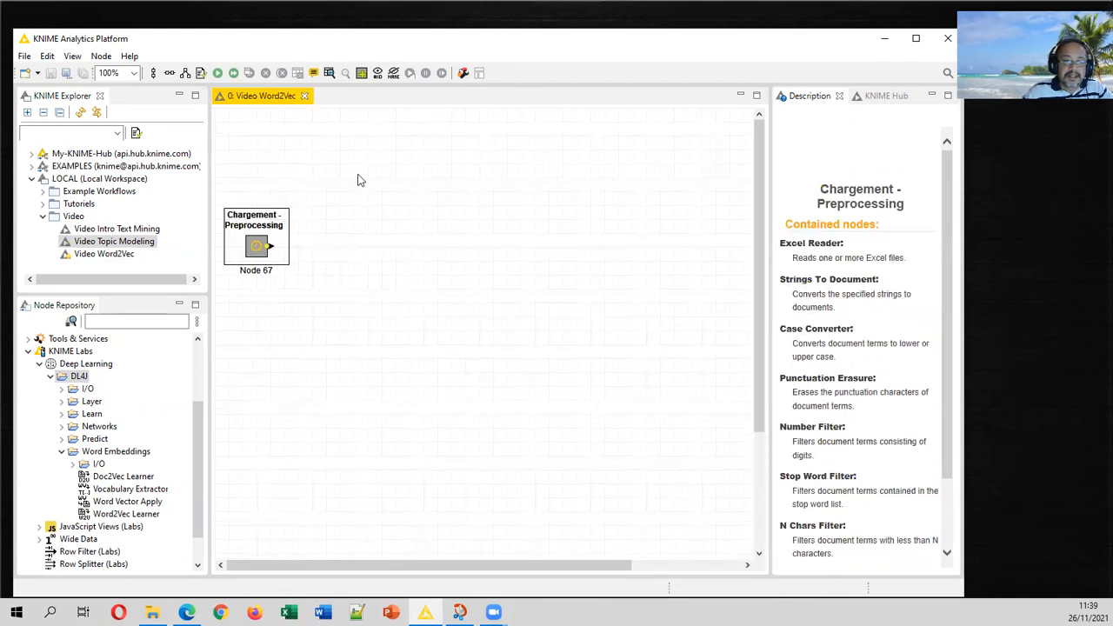
Check the input files of the Excel Reader and File Reader nodes inside the Chargement - Preprocessing metanode
double_click(261, 249)
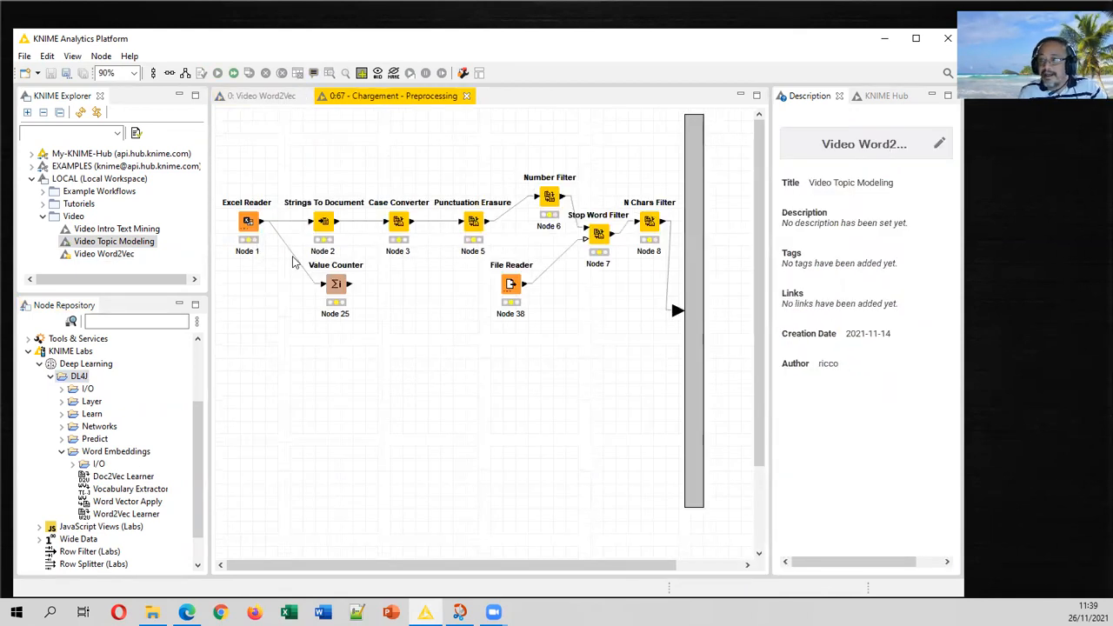
right_click(248, 224)
click(279, 238)
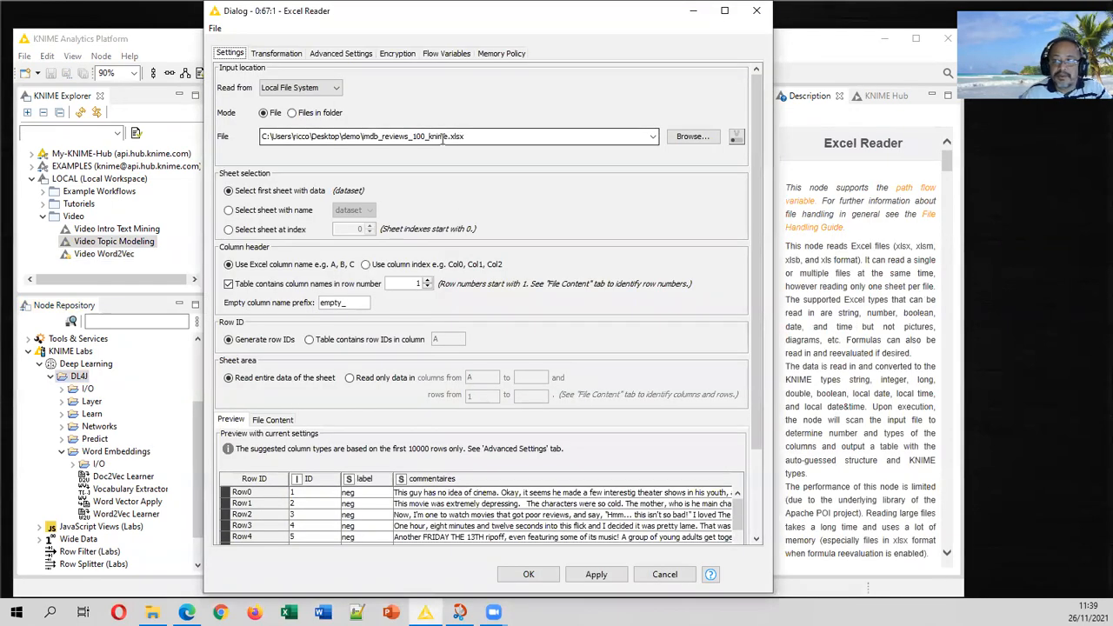
click(664, 574)
right_click(519, 283)
click(559, 248)
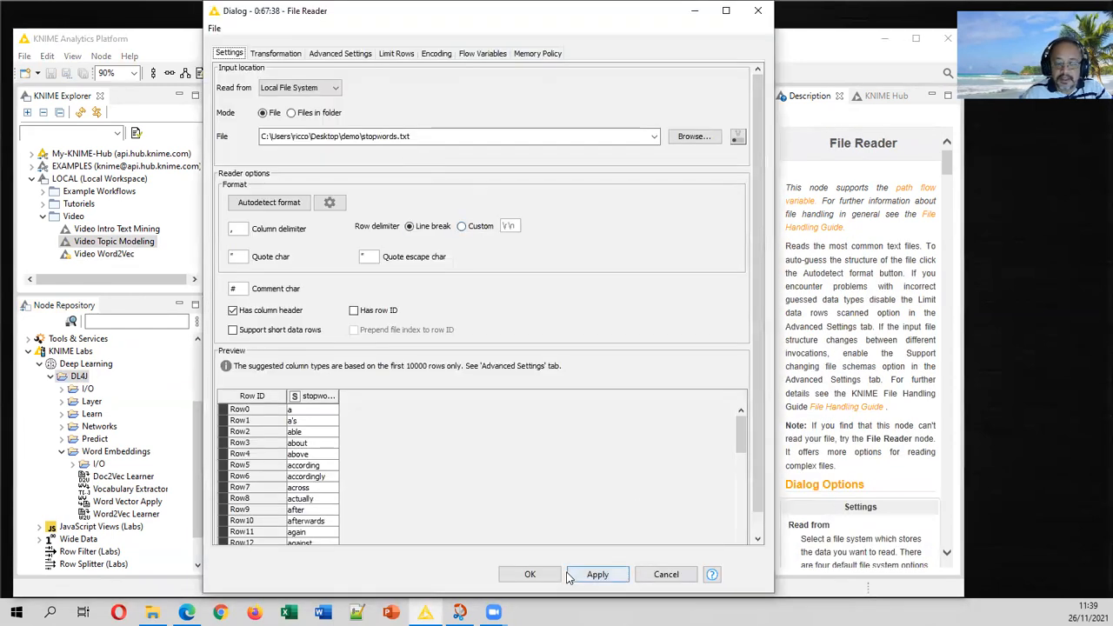
click(529, 574)
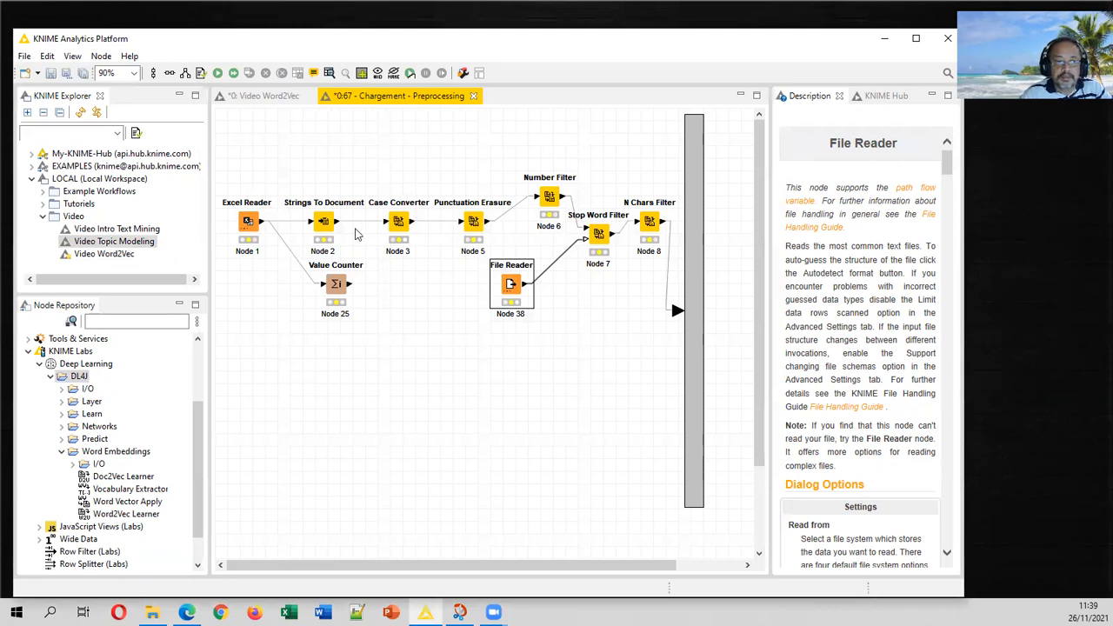
Review the descriptions of the preprocessing nodes in order, from Strings To Document through N Chars Filter
click(328, 228)
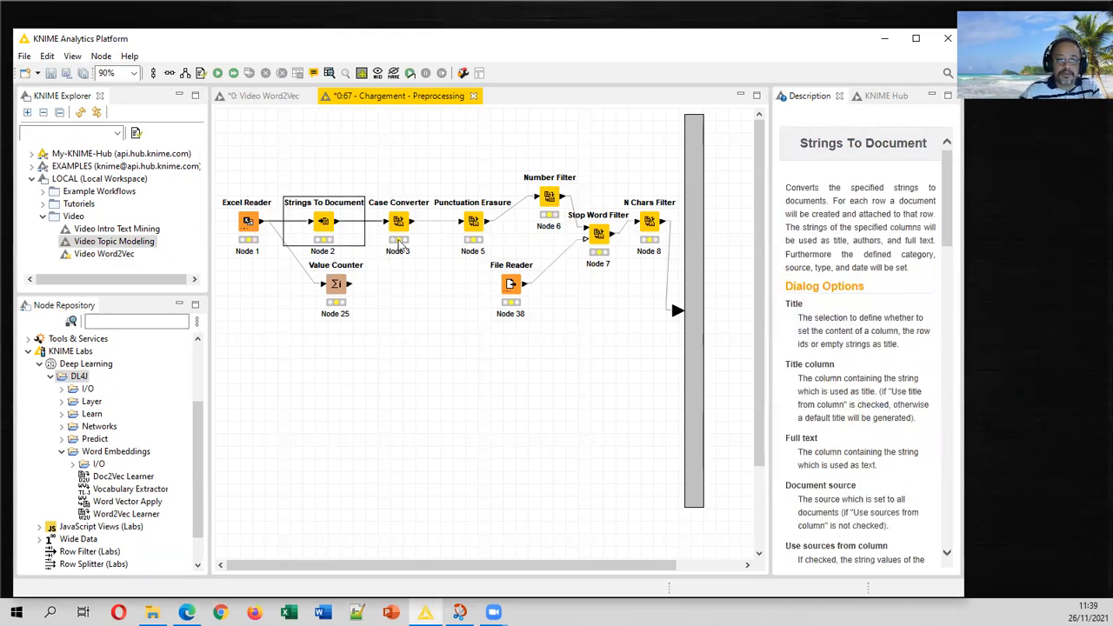
click(403, 226)
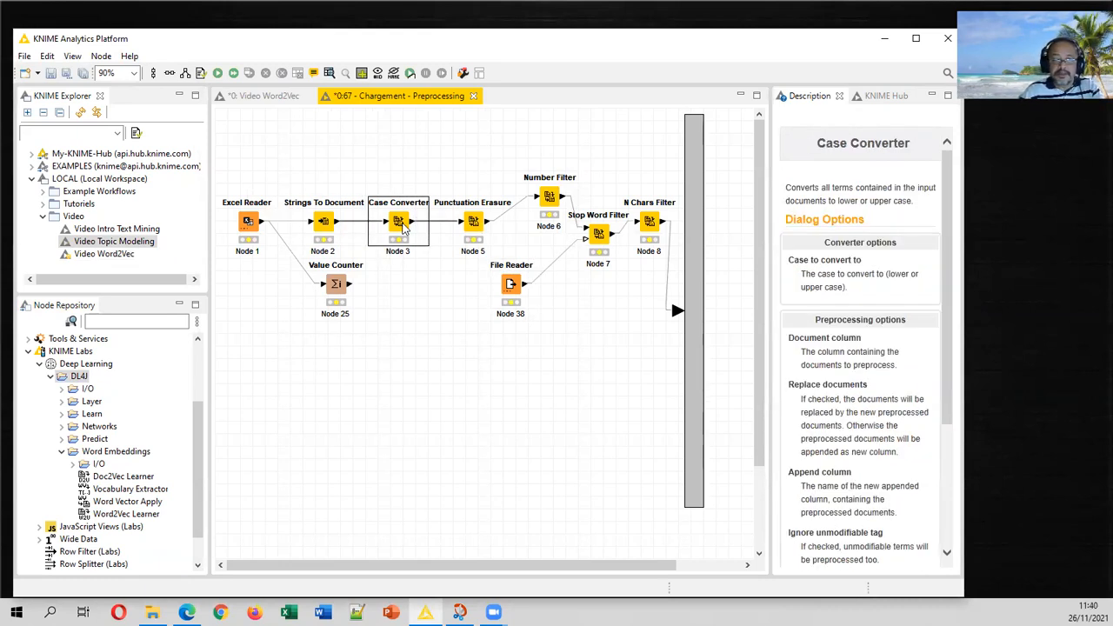
click(477, 226)
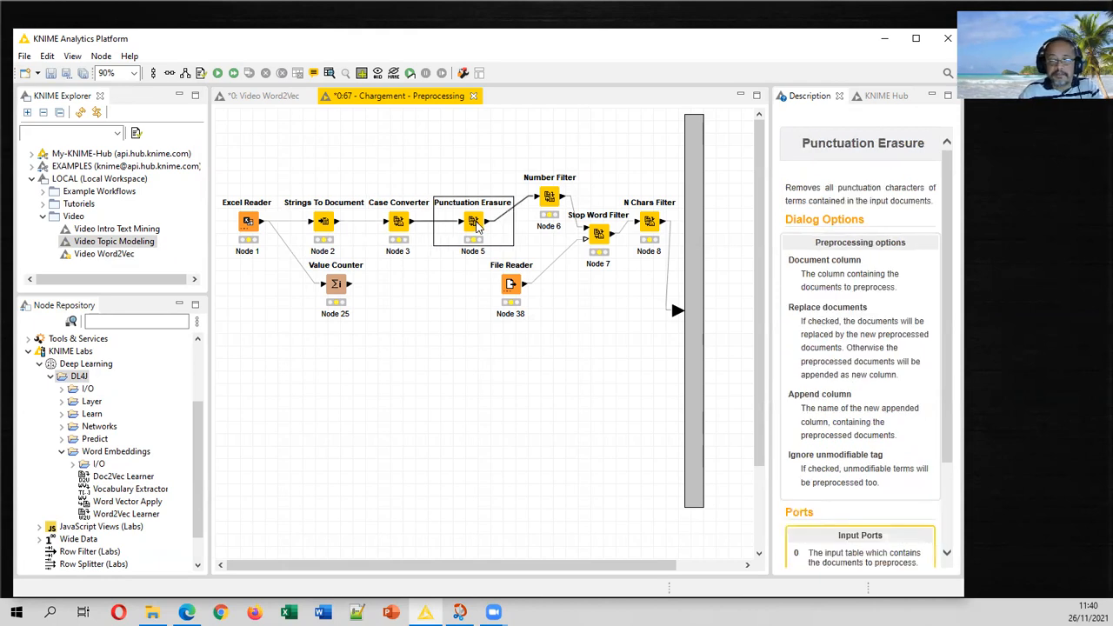
click(549, 198)
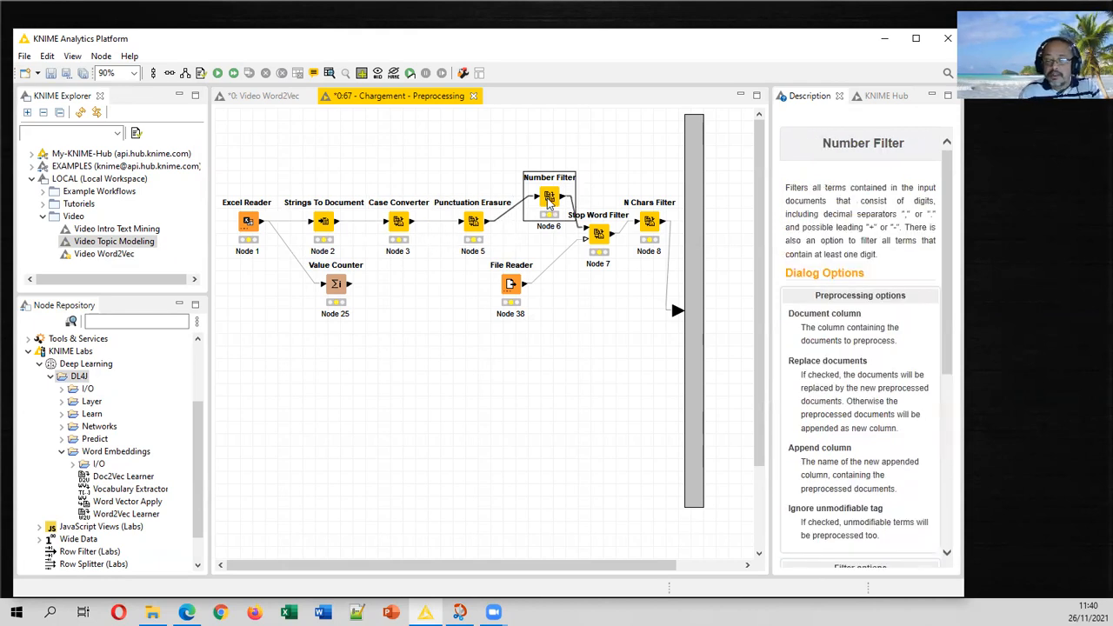
click(598, 233)
click(650, 233)
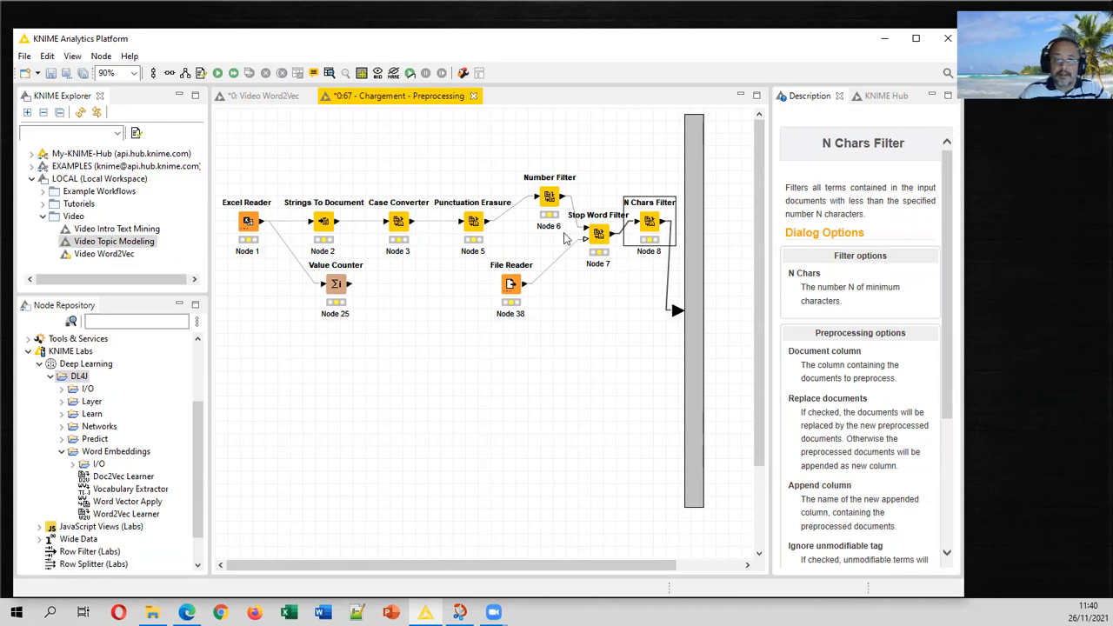
Close the metanode's inner view and execute the Chargement - Preprocessing metanode in the Video Word2Vec workflow
click(474, 97)
right_click(259, 246)
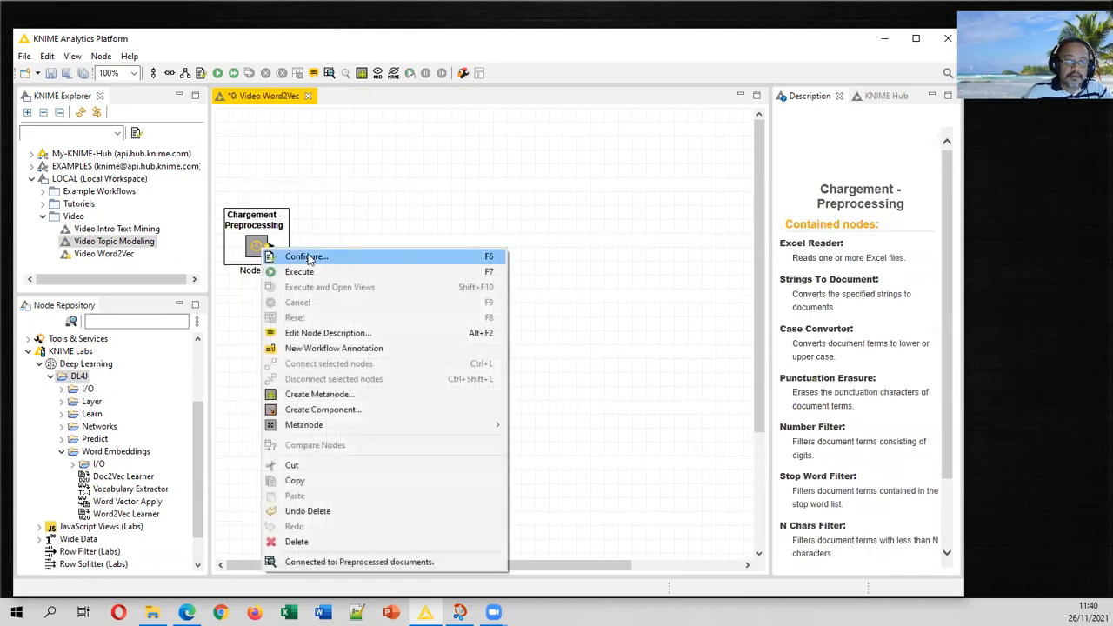
click(336, 270)
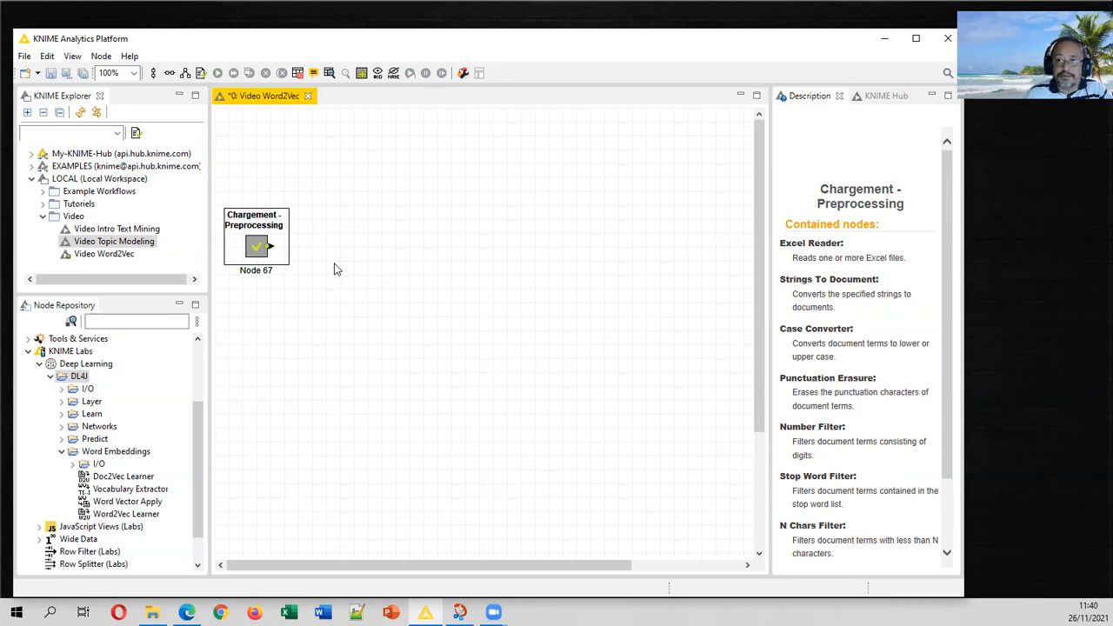
Search the node repository for "unique", add a Unique Term Extractor above the metanode and connect the metanode's output to it
click(103, 321)
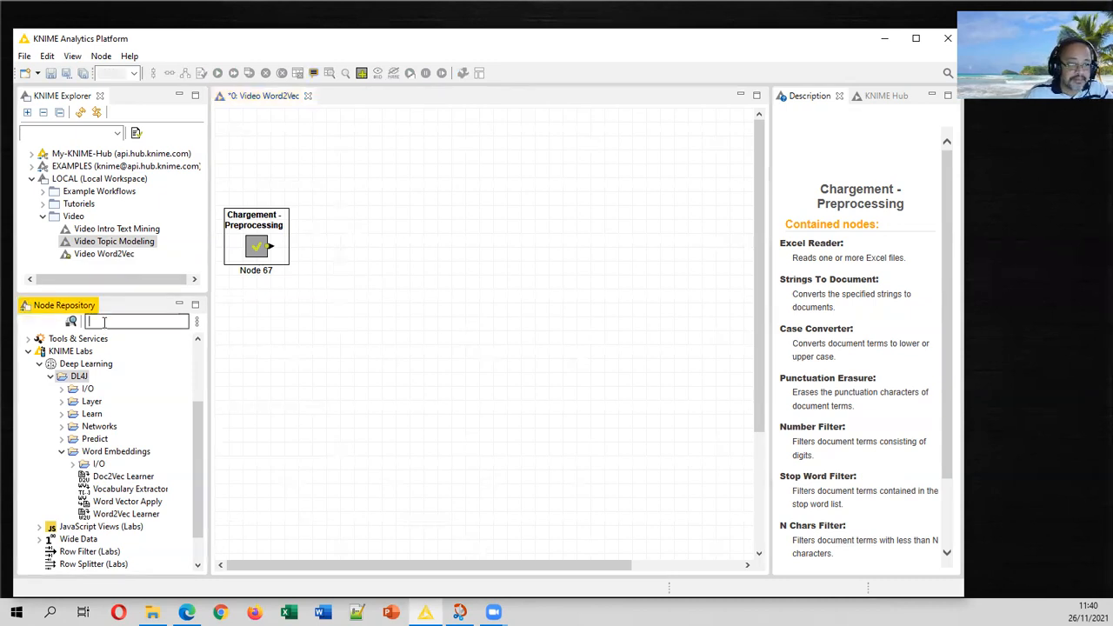
text(uni)
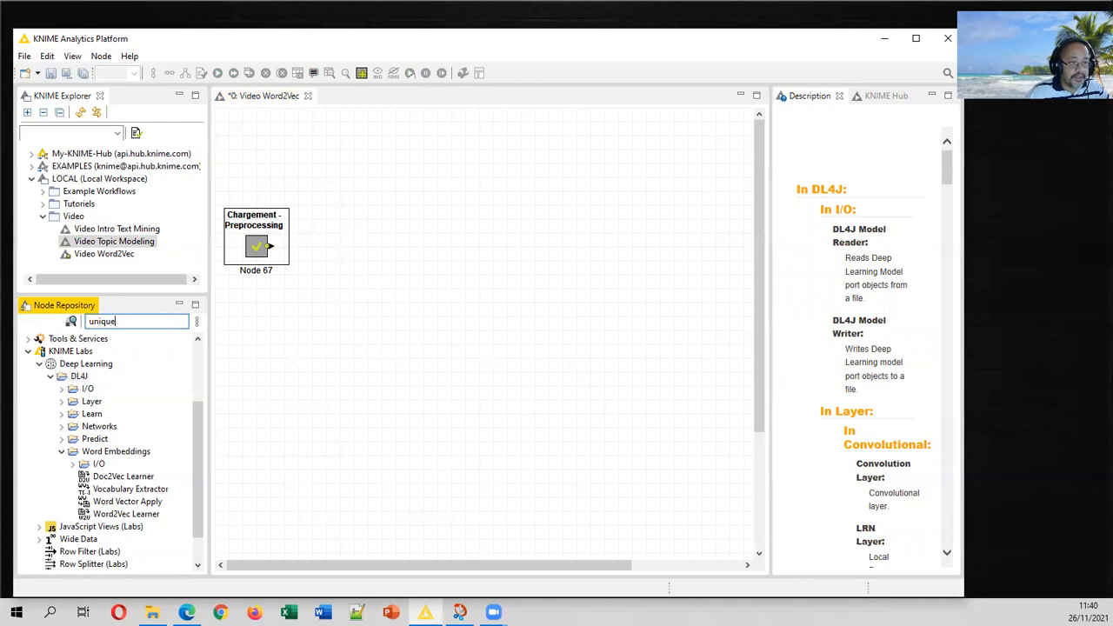
text(que)
drag(139, 375, 348, 157)
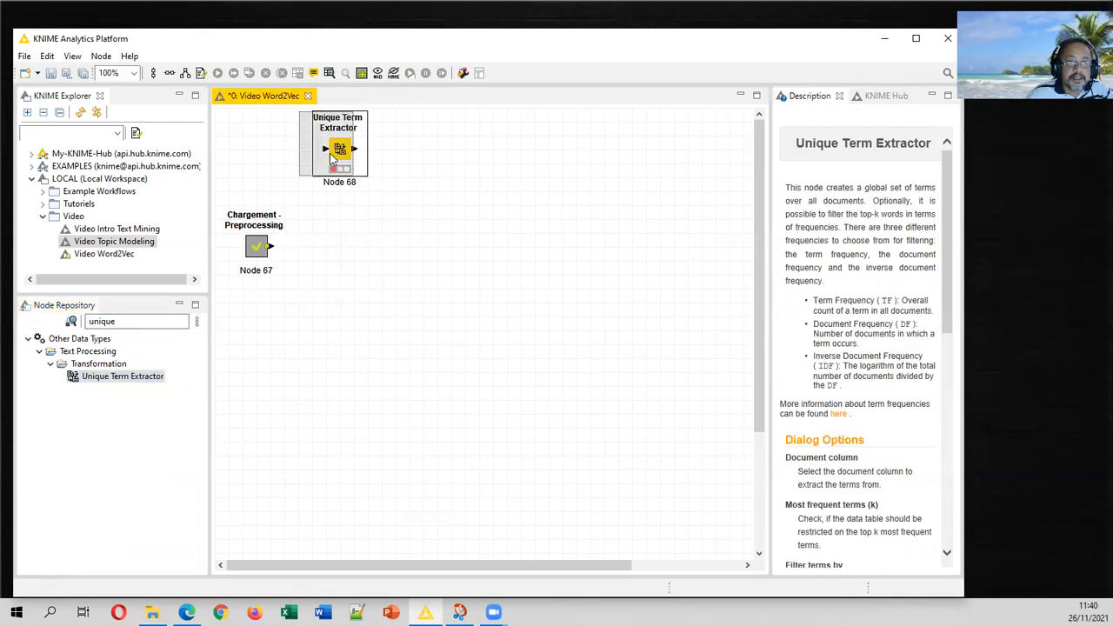
drag(273, 247, 311, 167)
Configure the Unique Term Extractor to use Preprocessed Document as its document column
right_click(311, 167)
click(327, 171)
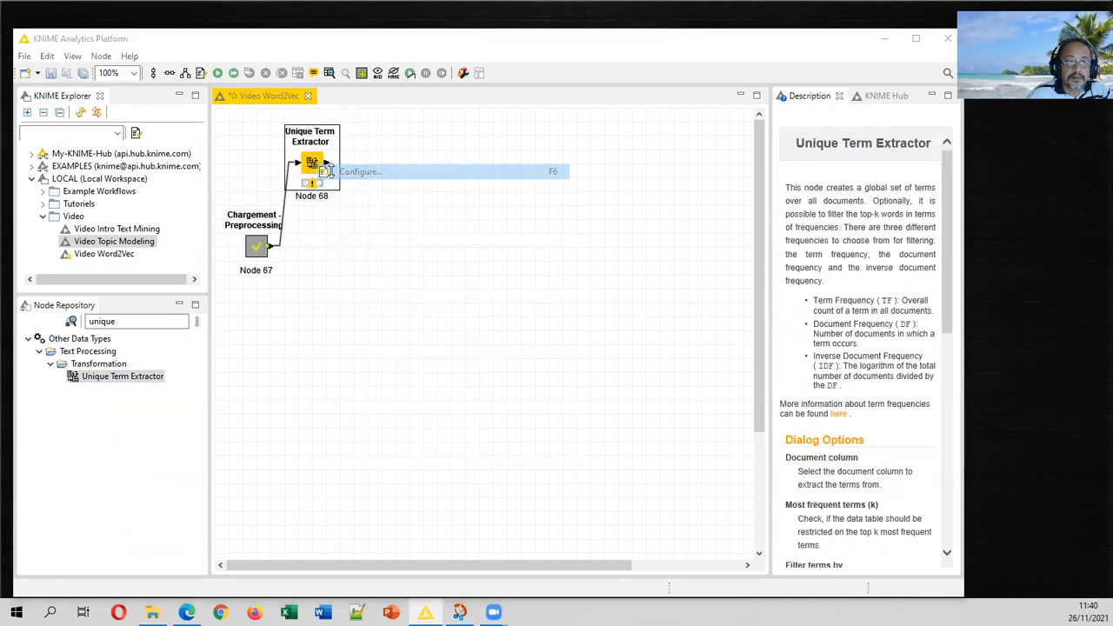
click(539, 255)
click(547, 280)
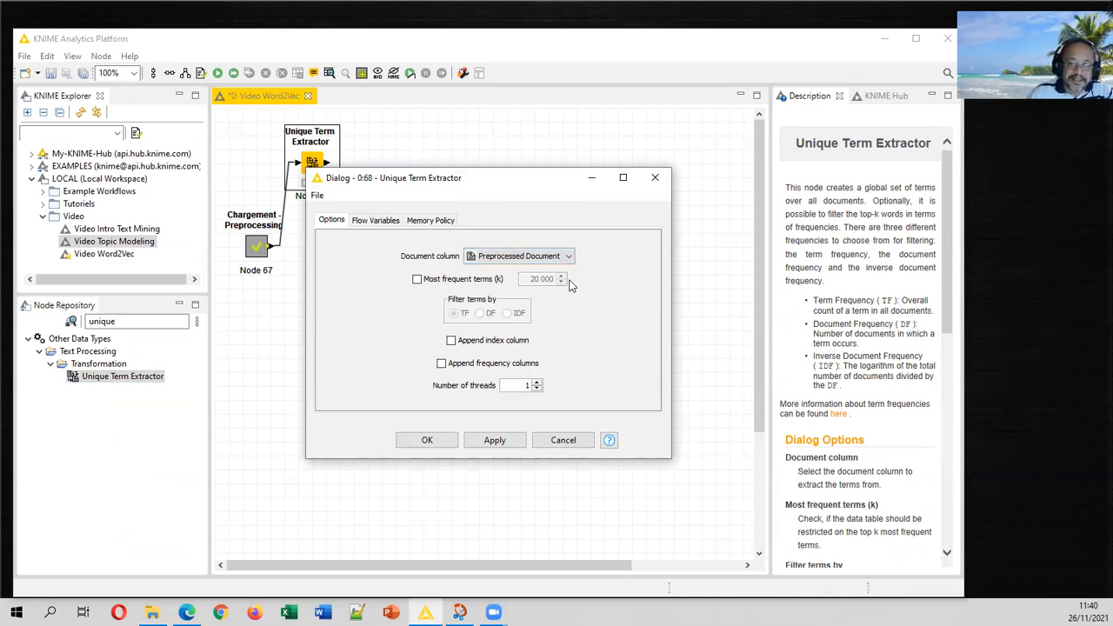
click(428, 440)
Execute the Unique Term Extractor, view its terms output table in a narrower window and close the table
right_click(304, 168)
click(368, 191)
right_click(317, 164)
click(409, 482)
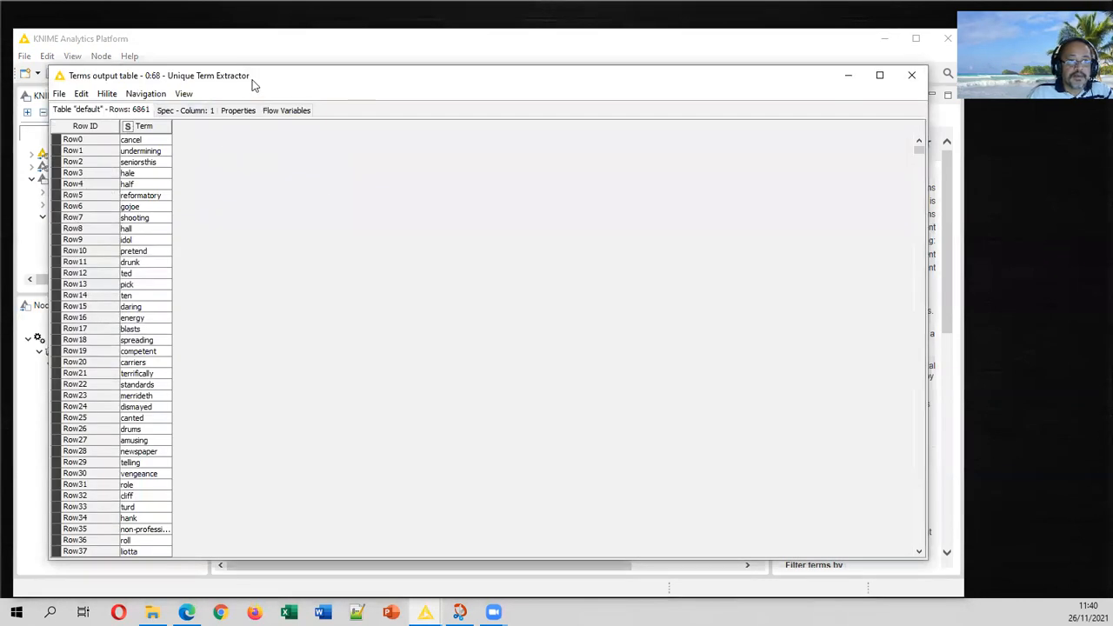
drag(252, 84, 400, 82)
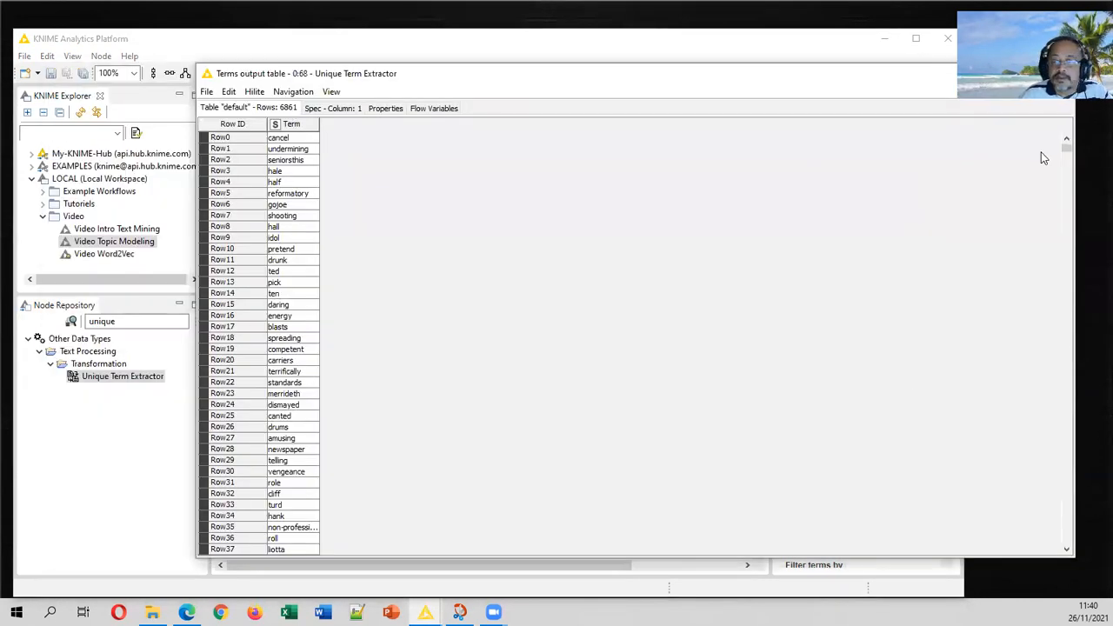
drag(1077, 138, 619, 146)
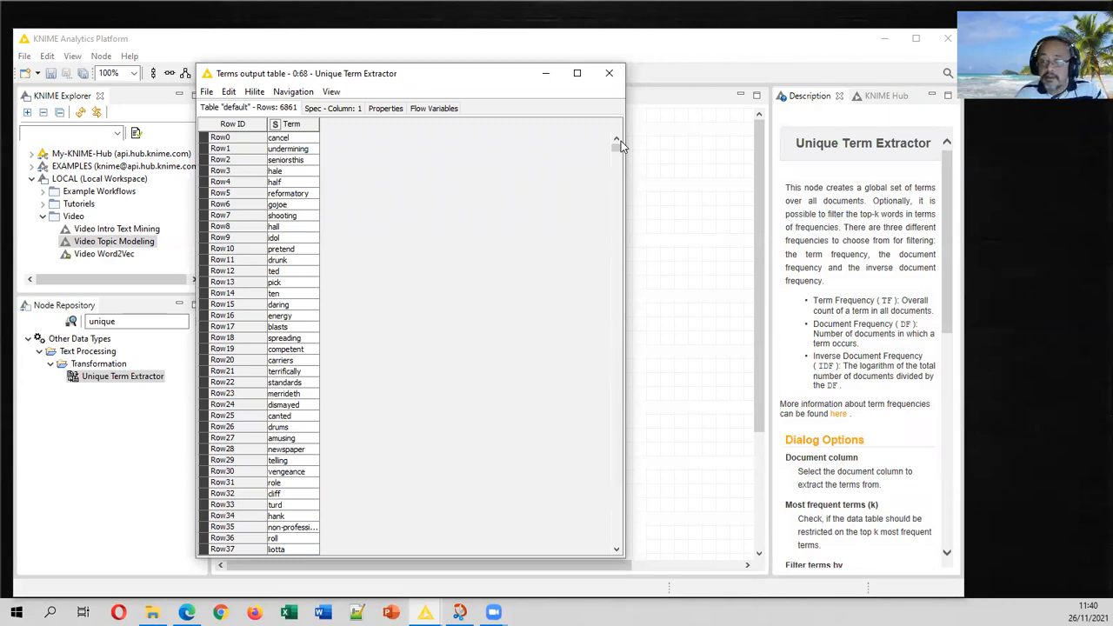
click(611, 74)
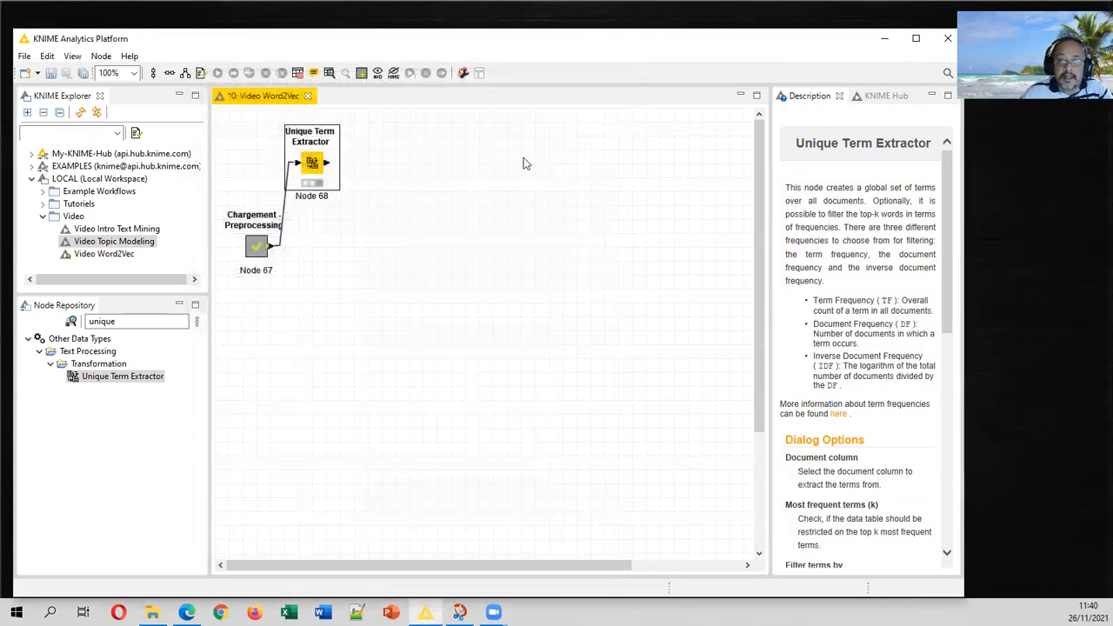
Restrict the Unique Term Extractor to the 20 000 most frequent terms, filtered by DF
right_click(314, 172)
click(348, 180)
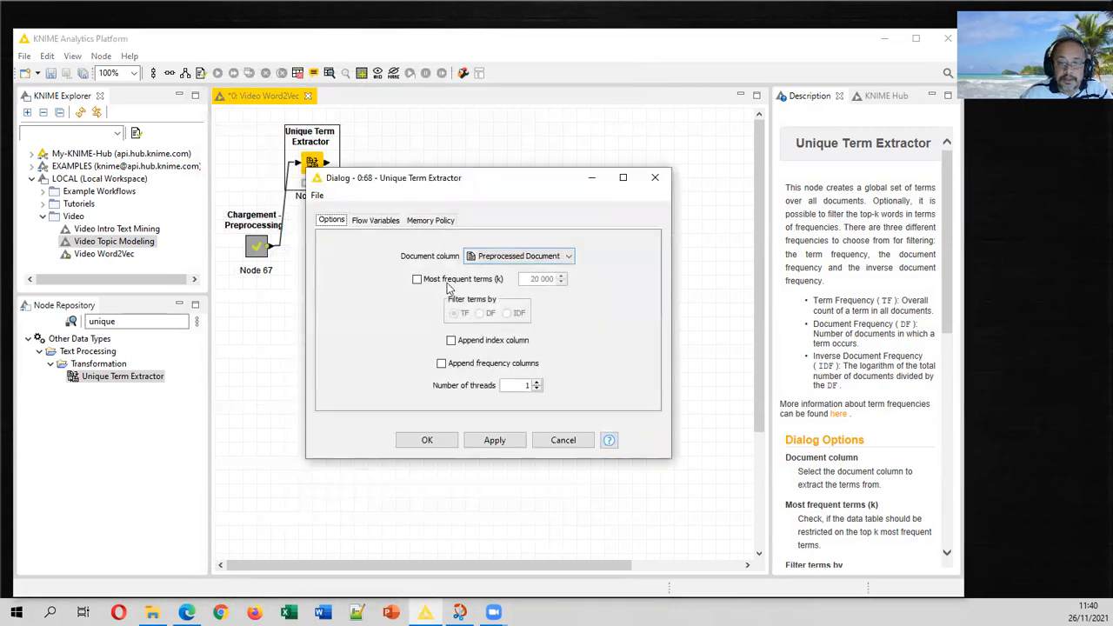
click(451, 280)
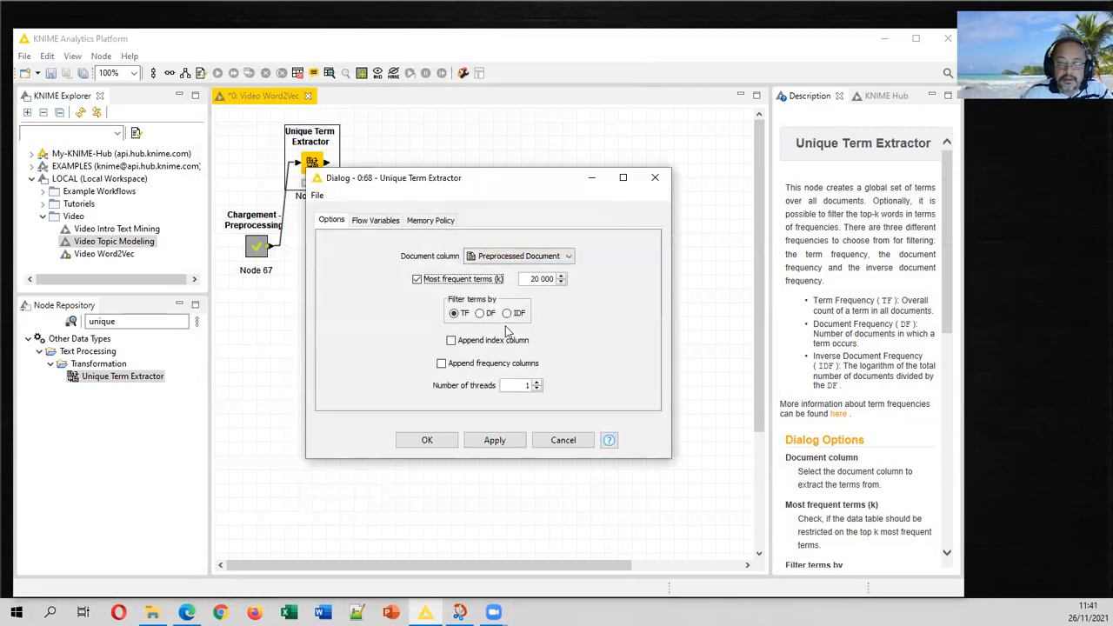
click(513, 315)
click(481, 314)
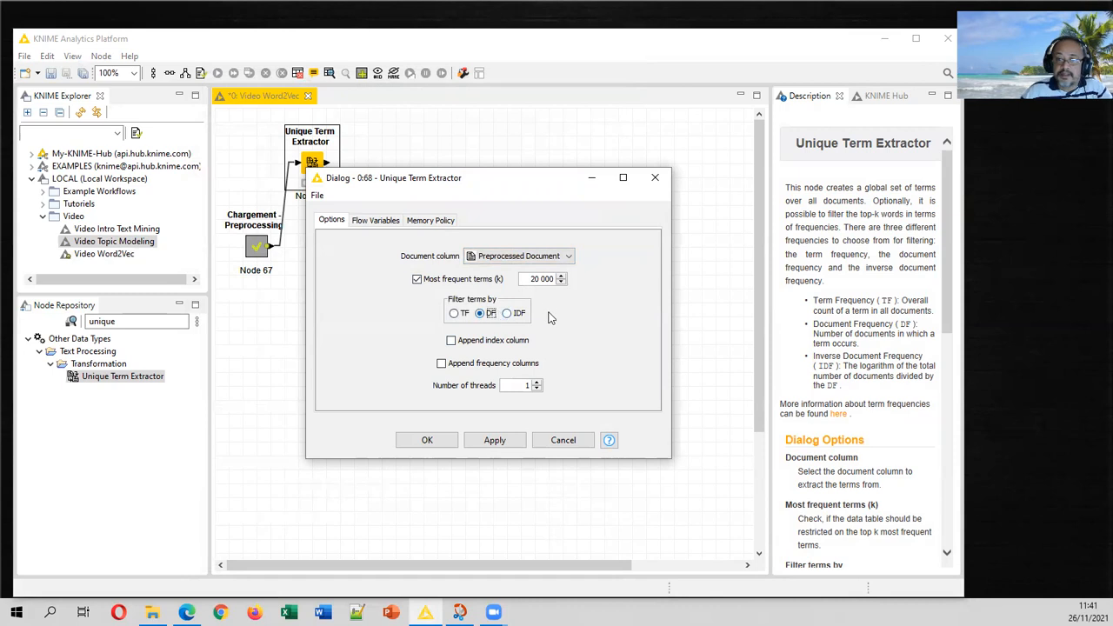
click(427, 440)
Execute the Unique Term Extractor with the DF filter, view the list of extracted terms and close it
right_click(317, 167)
click(360, 191)
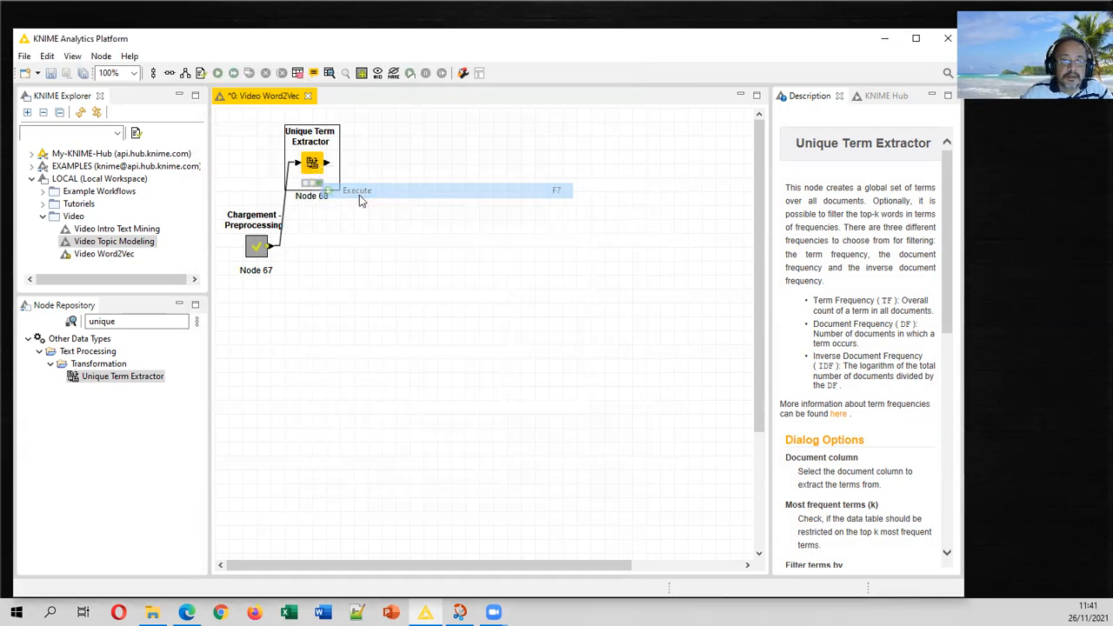
right_click(318, 167)
click(392, 487)
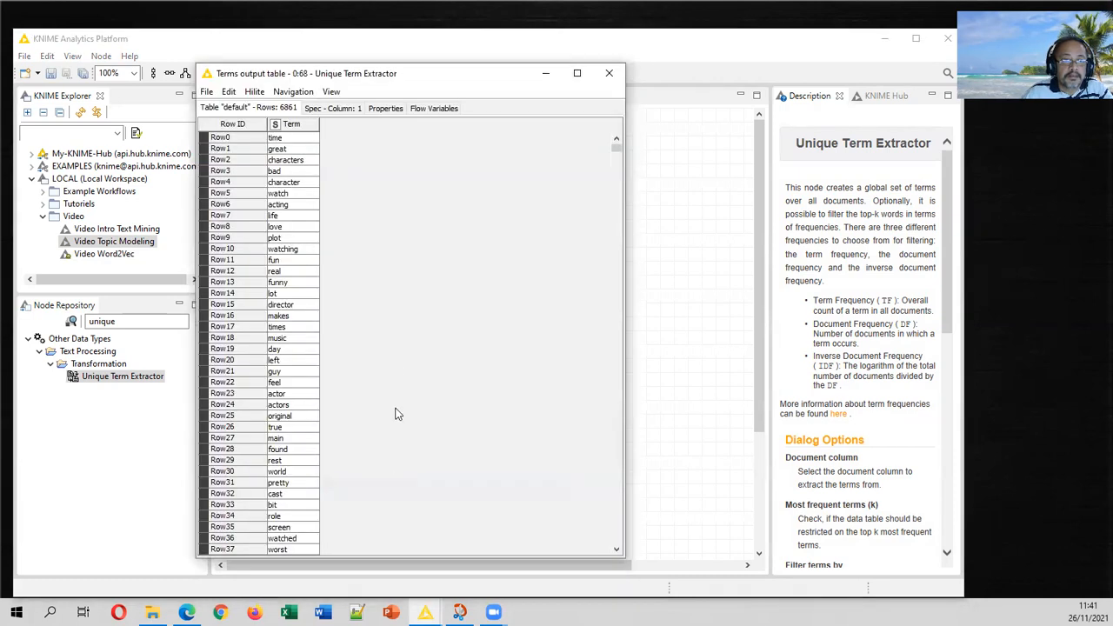
click(613, 78)
Set the Unique Term Extractor to append frequency columns, keeping DF as the term filter
right_click(311, 163)
click(356, 172)
click(454, 314)
click(450, 363)
click(484, 314)
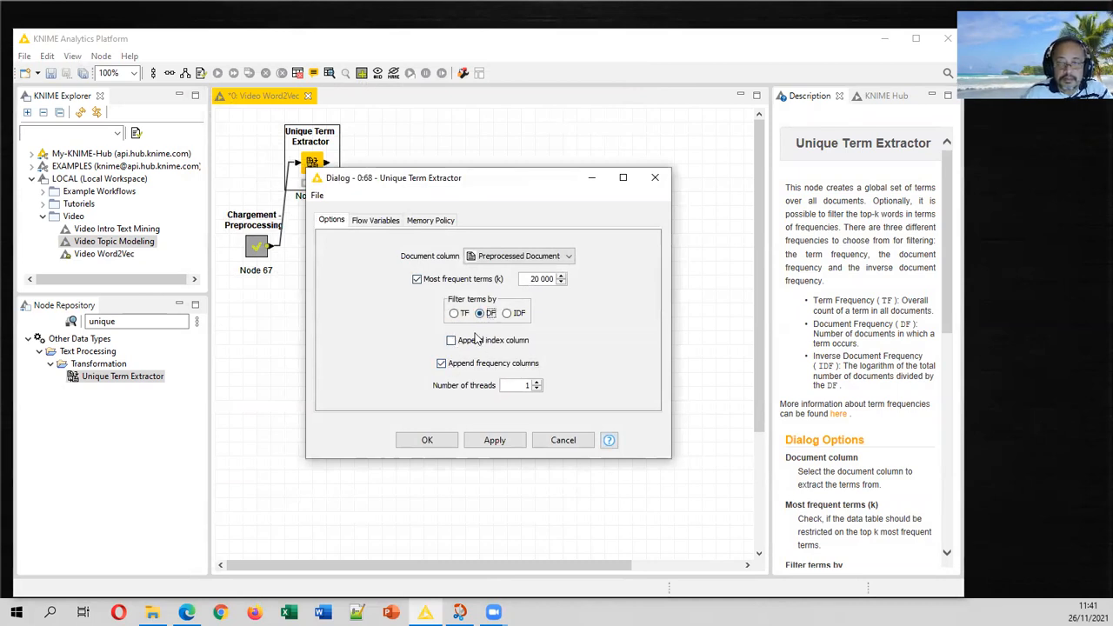
click(427, 440)
Execute the Unique Term Extractor, sort its terms output table by descending DF and close the table
right_click(313, 165)
click(364, 190)
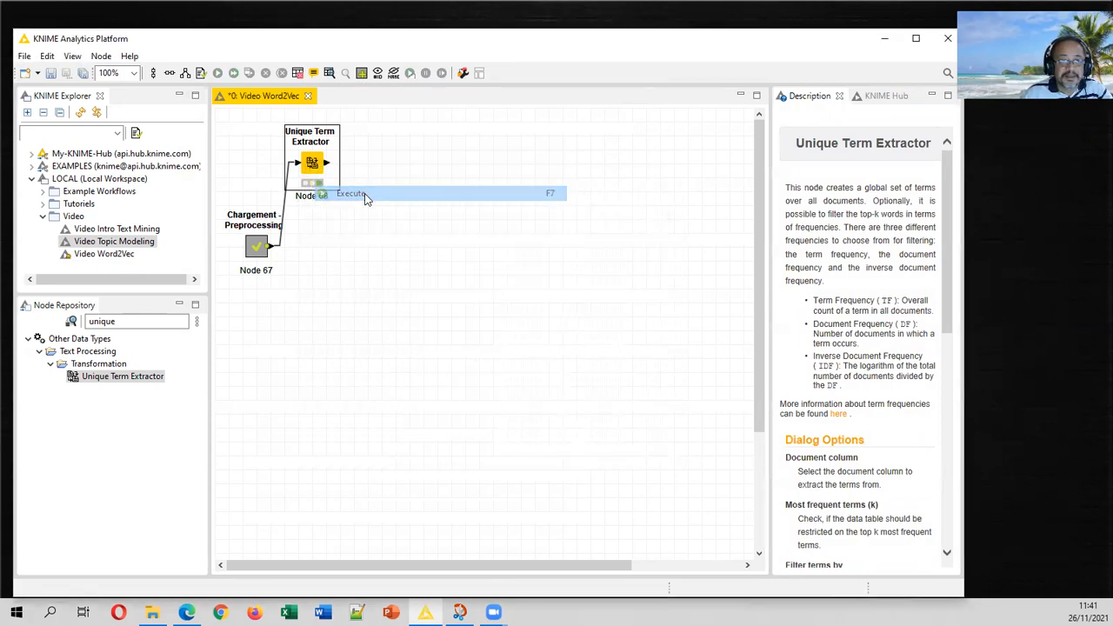
right_click(320, 165)
click(377, 484)
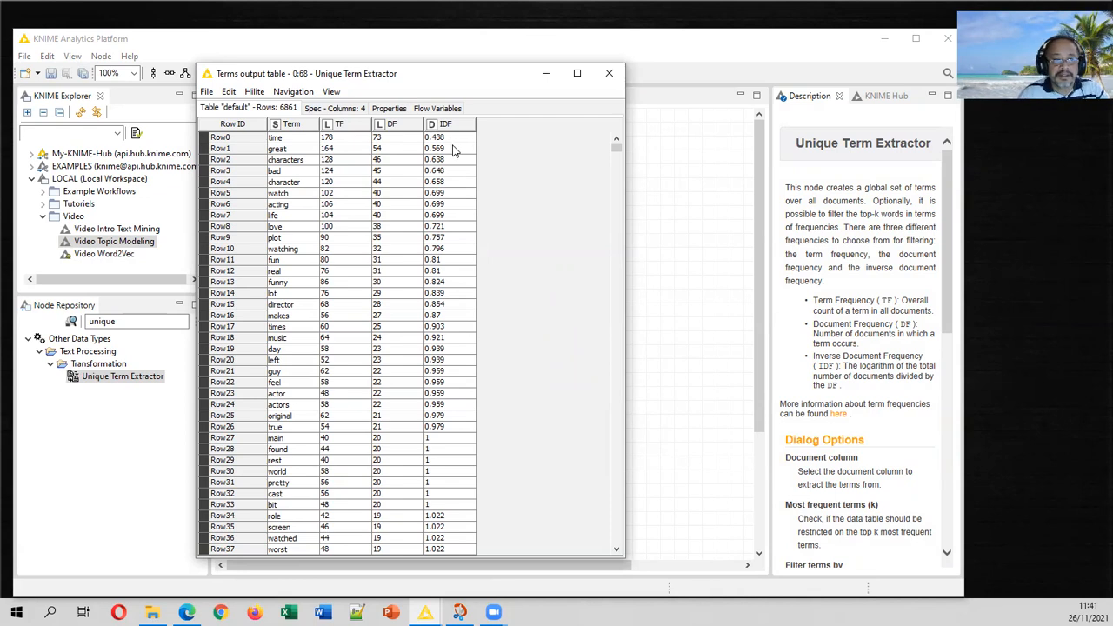
click(393, 127)
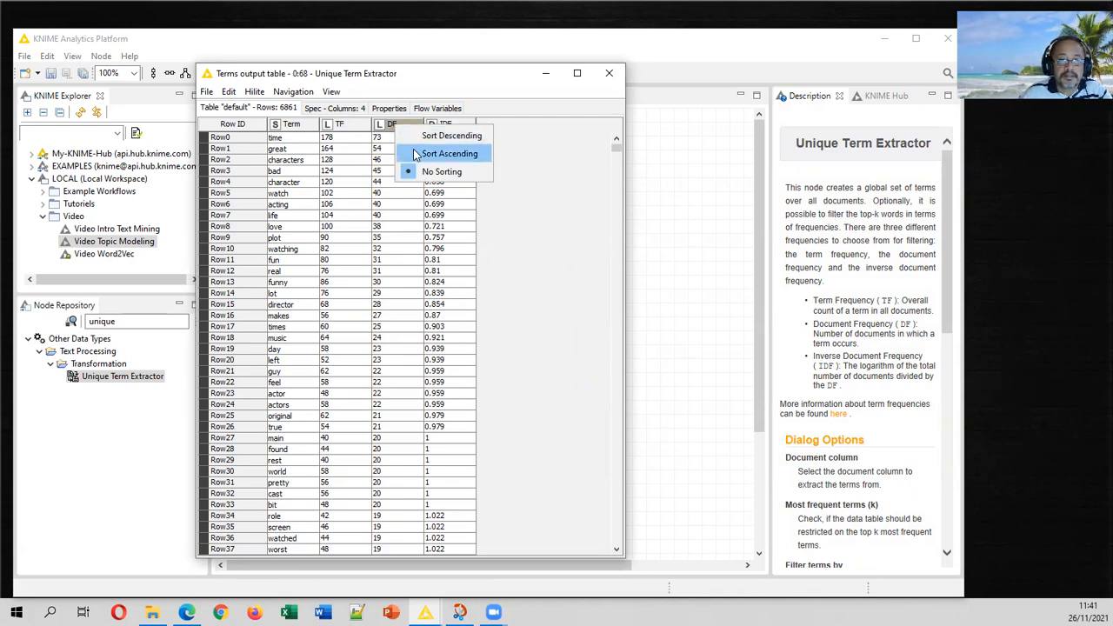
click(439, 136)
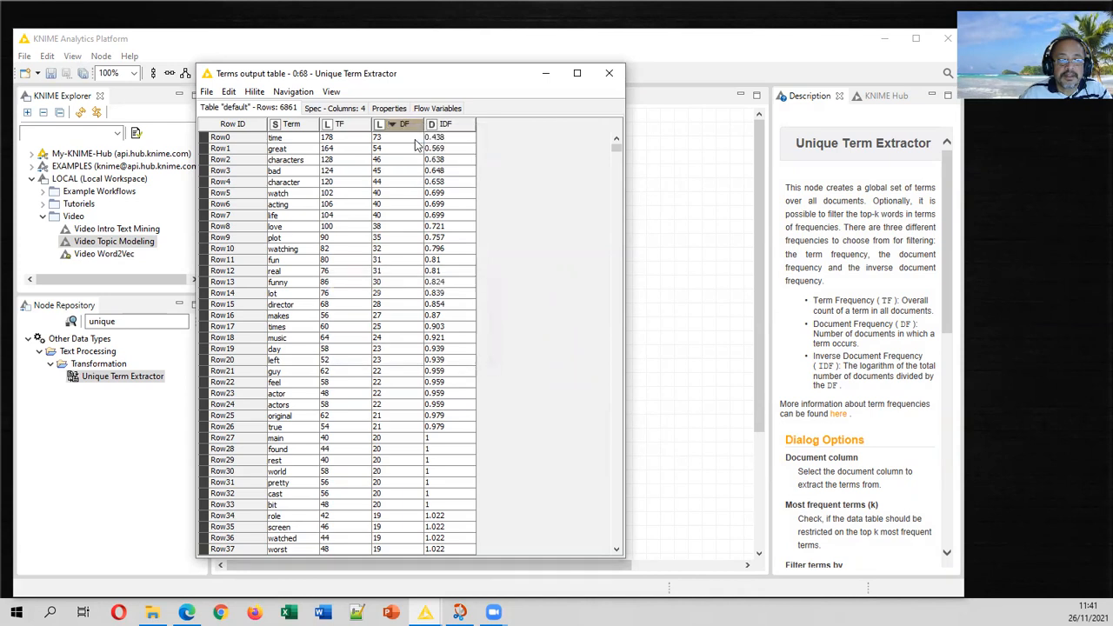
click(609, 73)
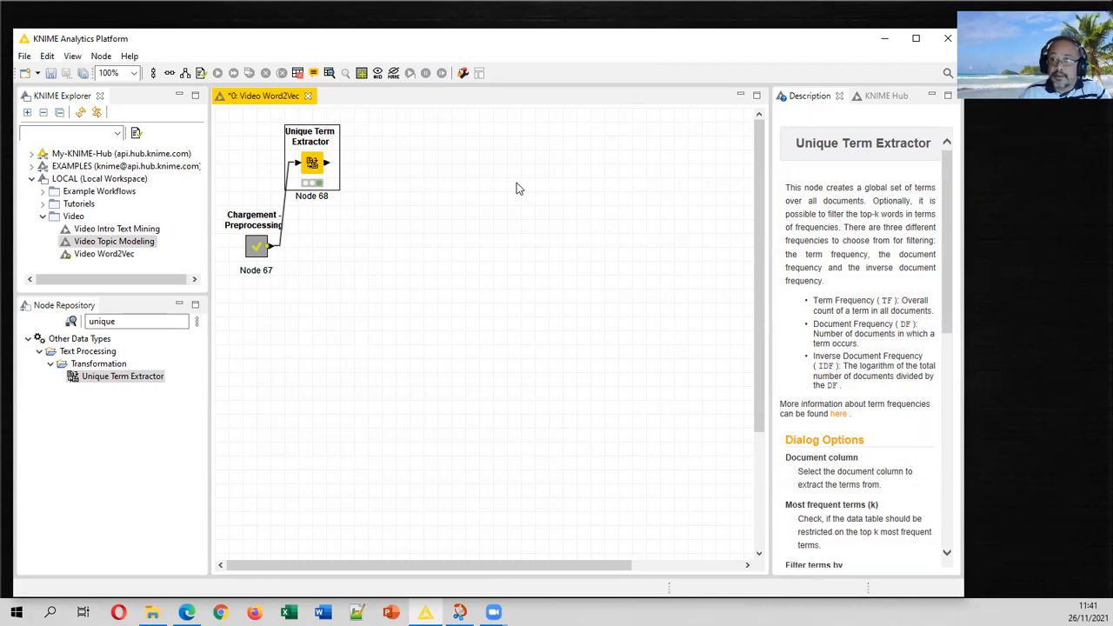
Find the Word2Vec Learner node by searching for word2, add it below the Unique Term Extractor and connect it to the Chargement - Preprocessing output
click(117, 321)
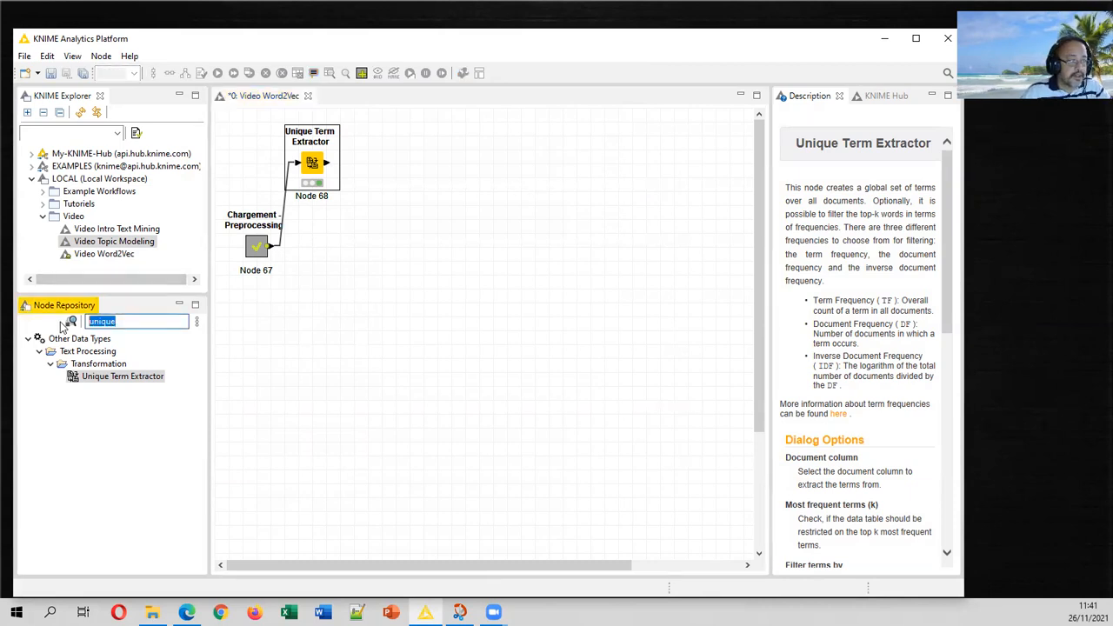
text(word2)
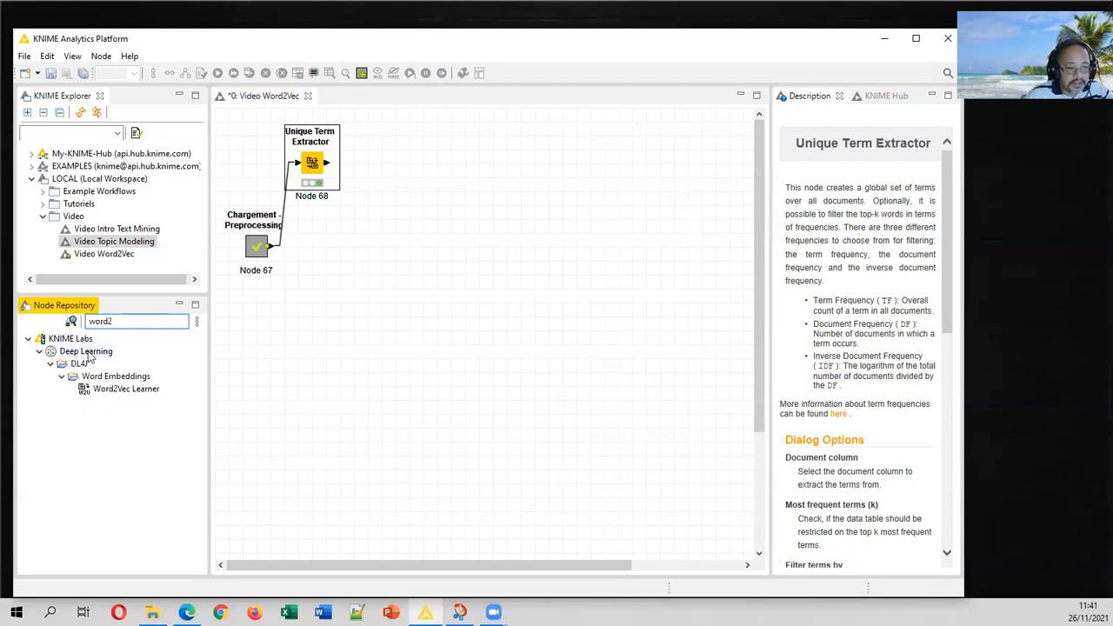
drag(132, 391, 352, 287)
drag(275, 246, 332, 311)
click(348, 290)
Open the Word2Vec Learner configuration and choose Preprocessed Document as its document column
right_click(332, 310)
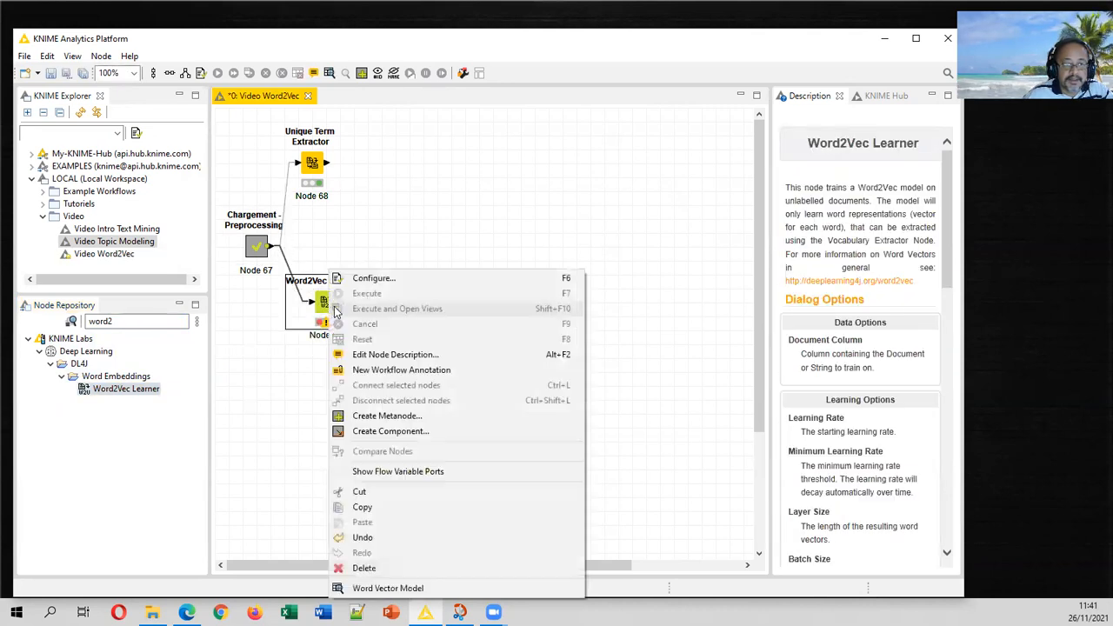
click(396, 277)
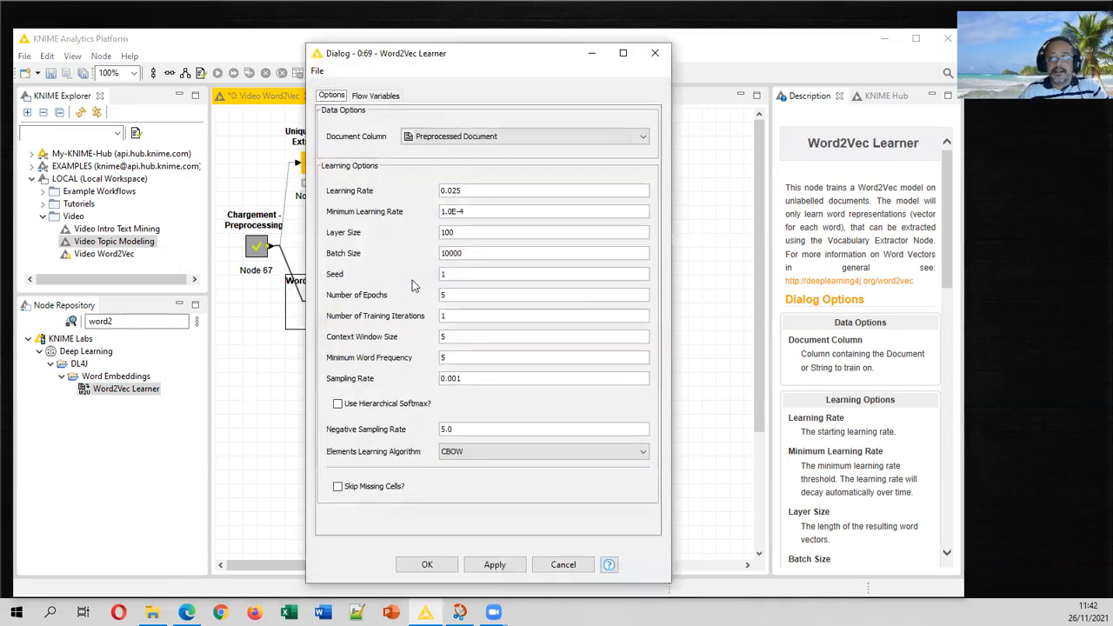
click(553, 139)
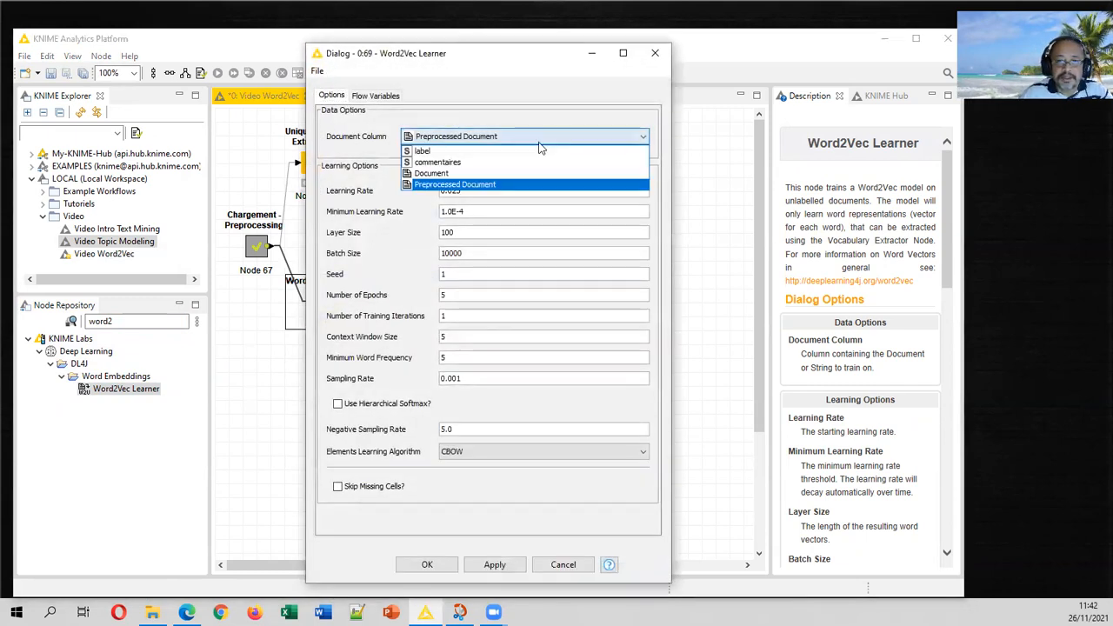
click(492, 185)
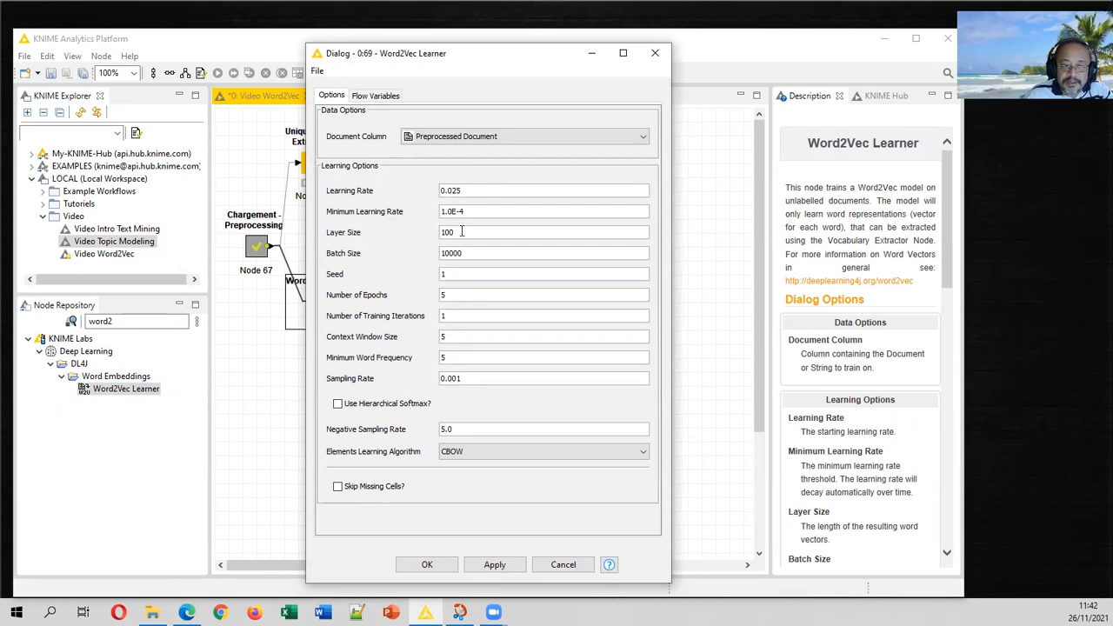
Consult the word2vec slide on CBOW and SKIP-GRAM in the browser, return to KNIME and set the learner's Layer Size to 2
drag(462, 232, 429, 233)
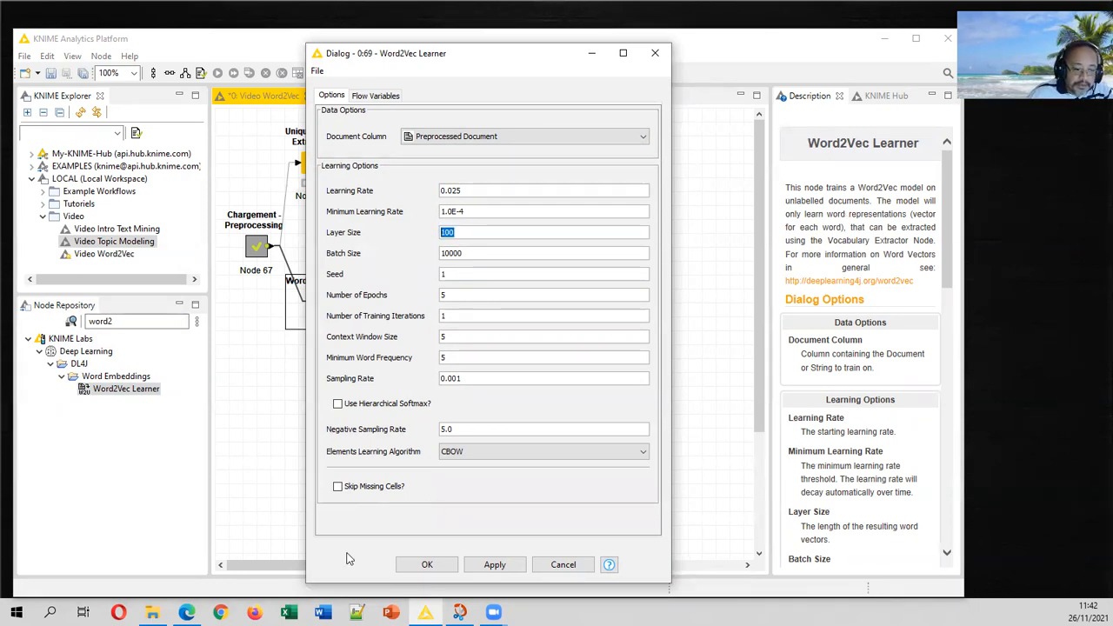
click(220, 612)
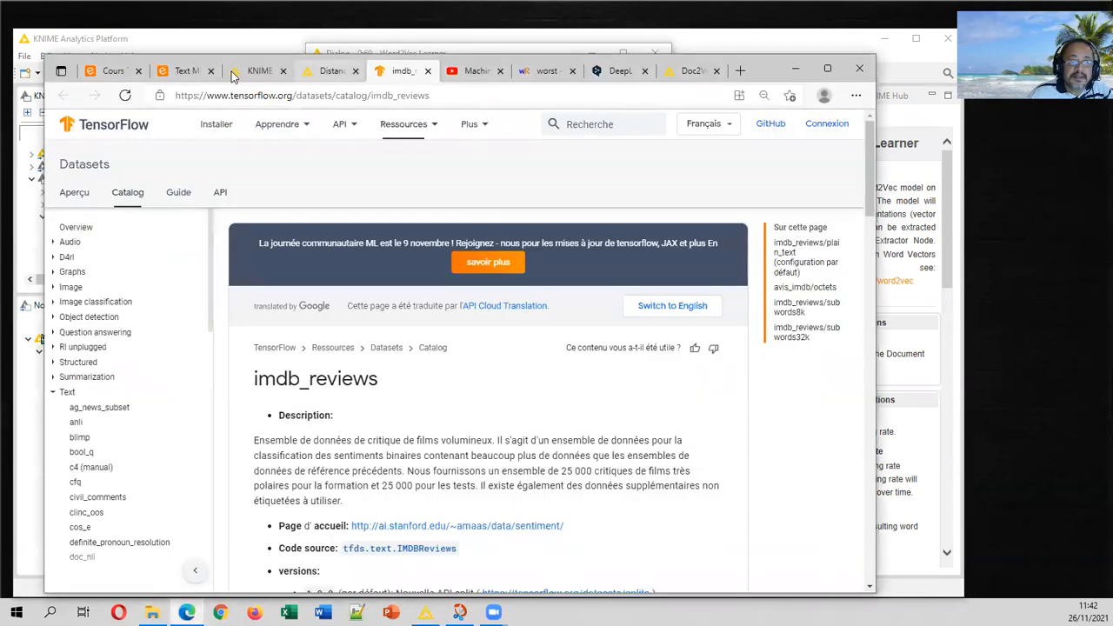
click(187, 71)
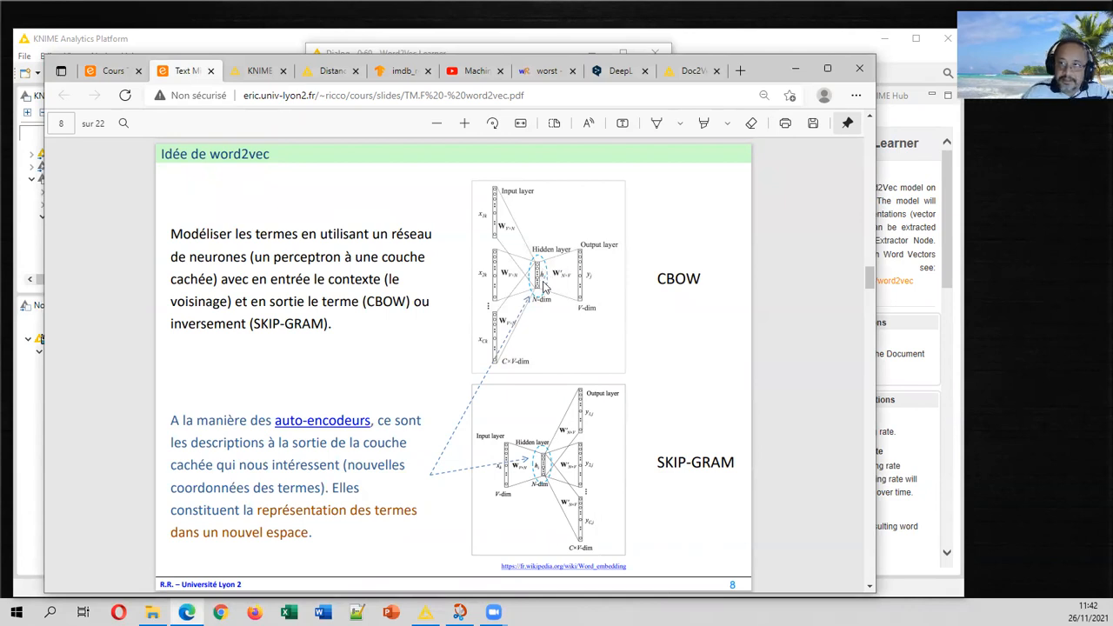
click(795, 68)
text(2)
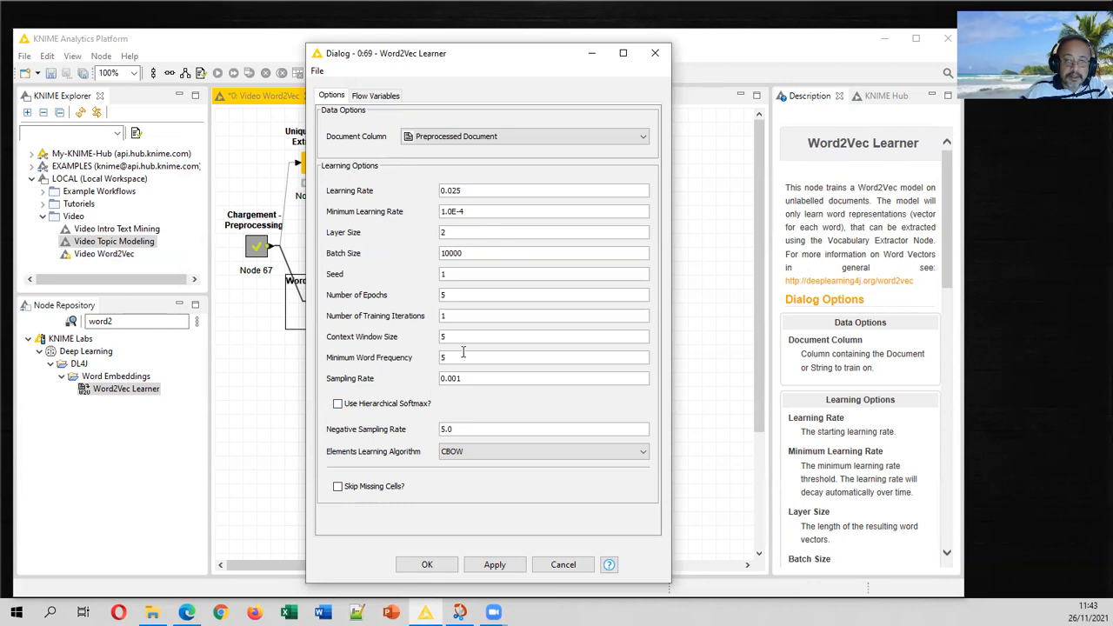
Review the Word2Vec Learner's context window size, minimum word frequency and layer size settings
double_click(443, 337)
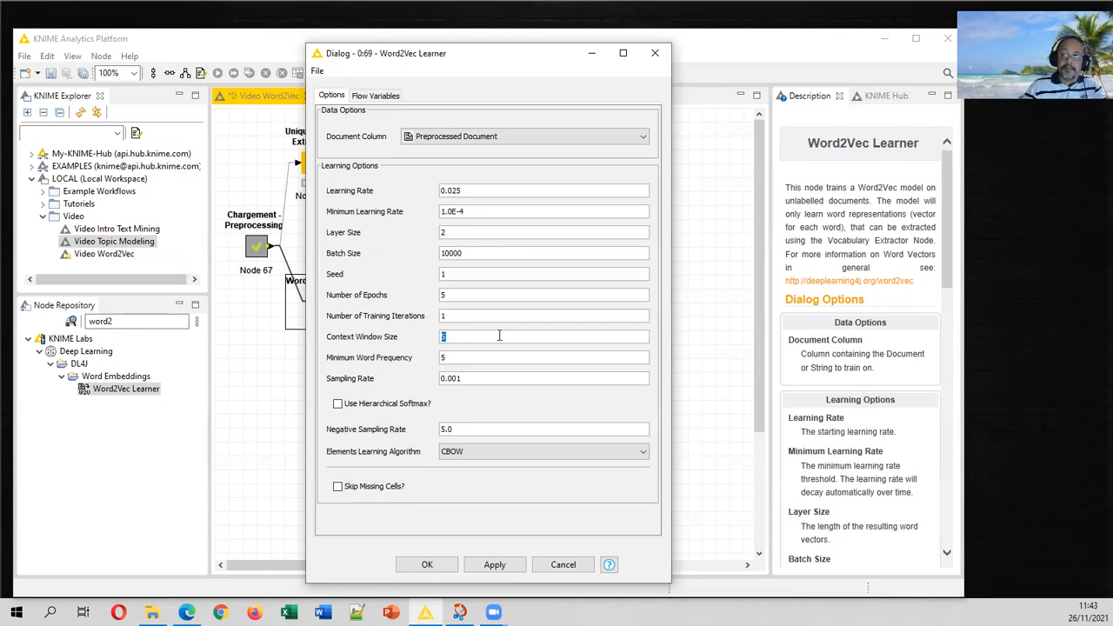
click(501, 336)
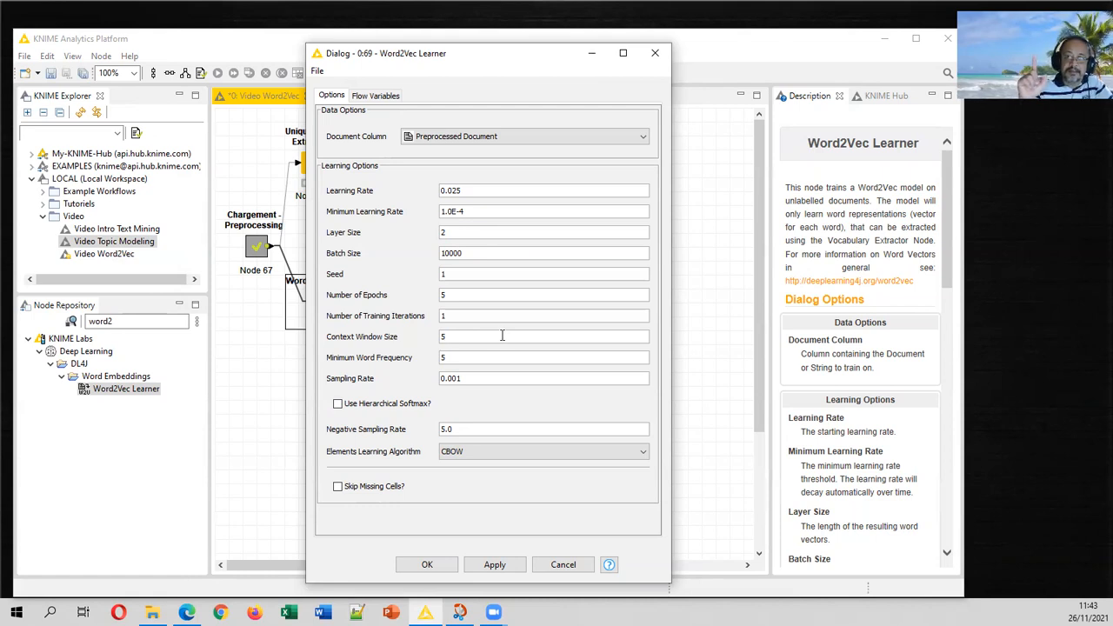
click(471, 353)
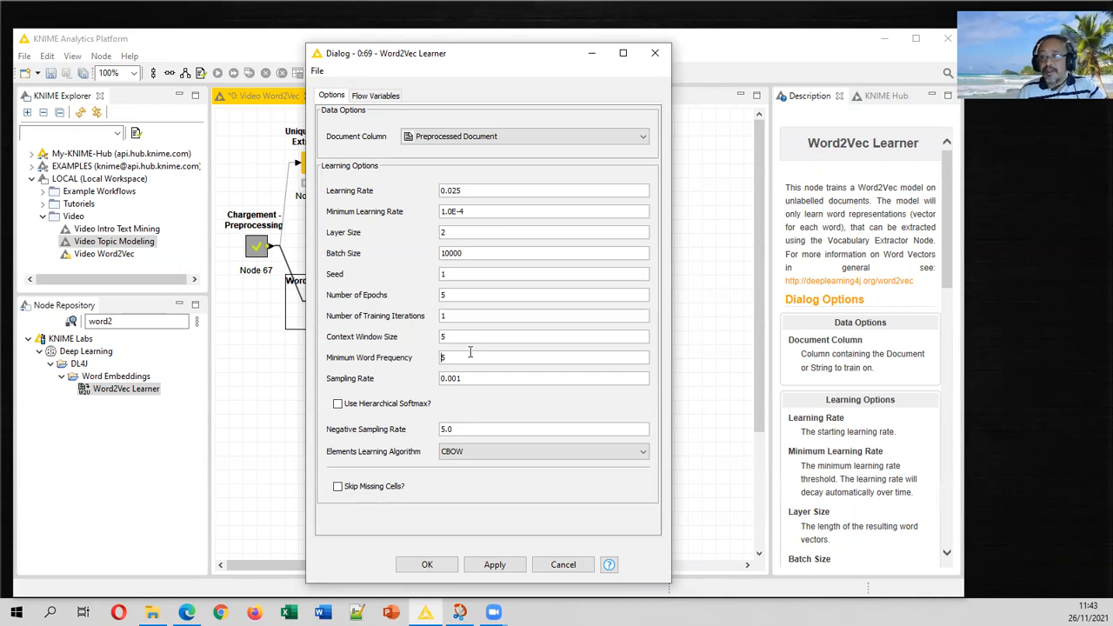
click(474, 355)
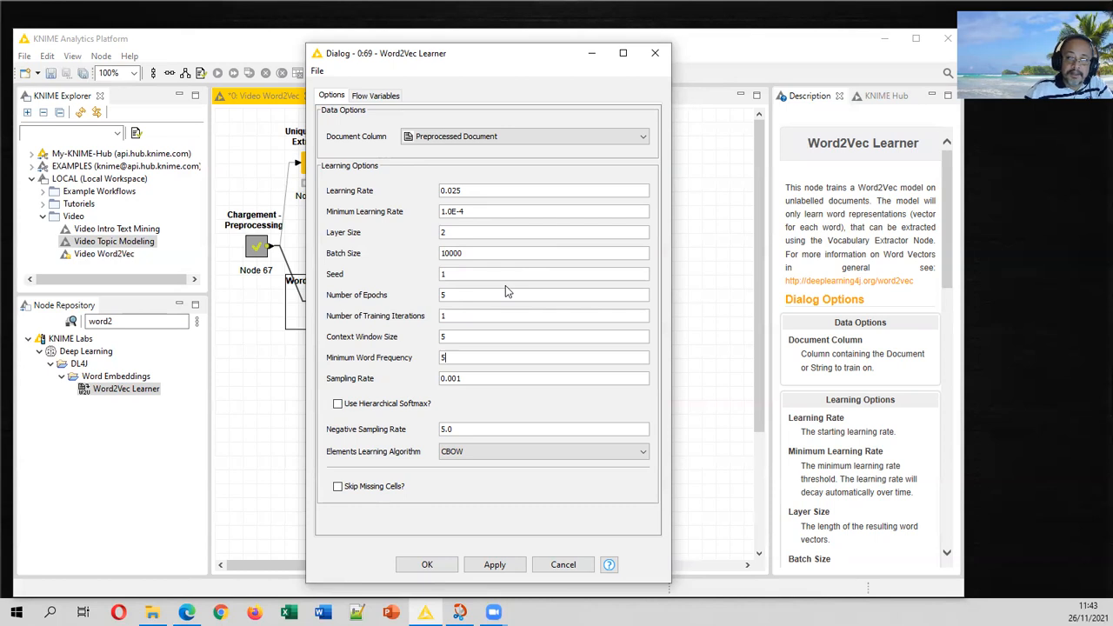
double_click(444, 232)
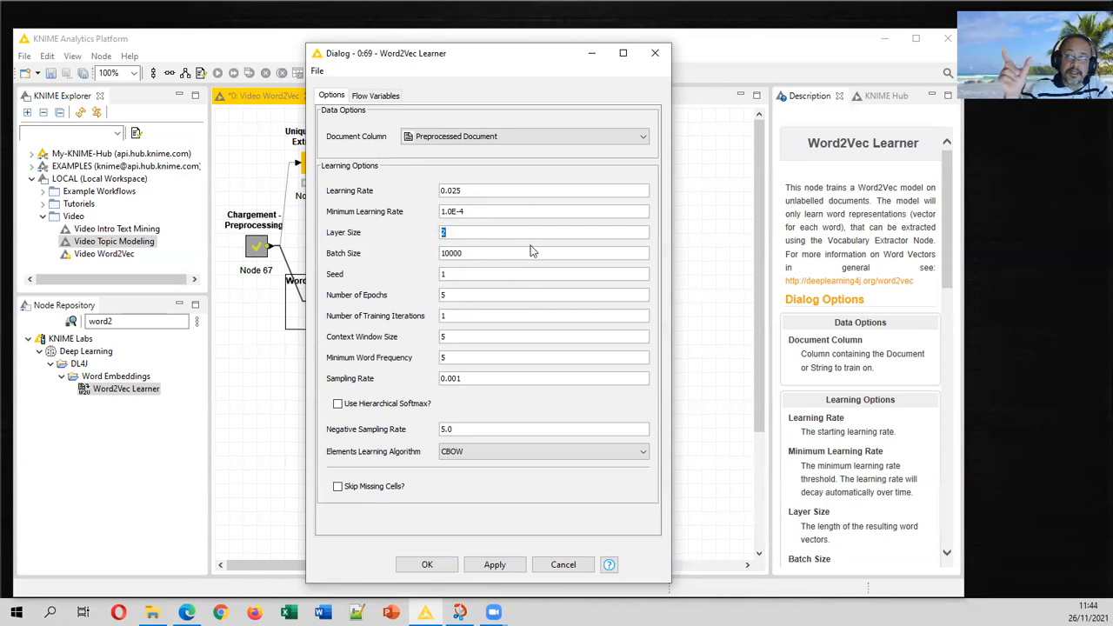
double_click(448, 337)
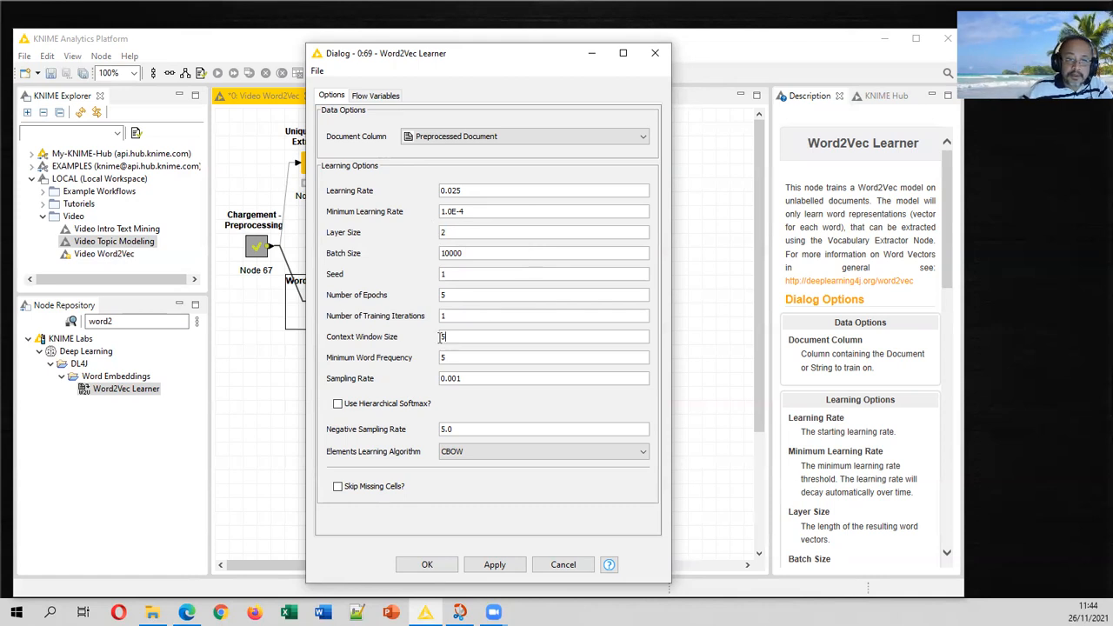
click(476, 352)
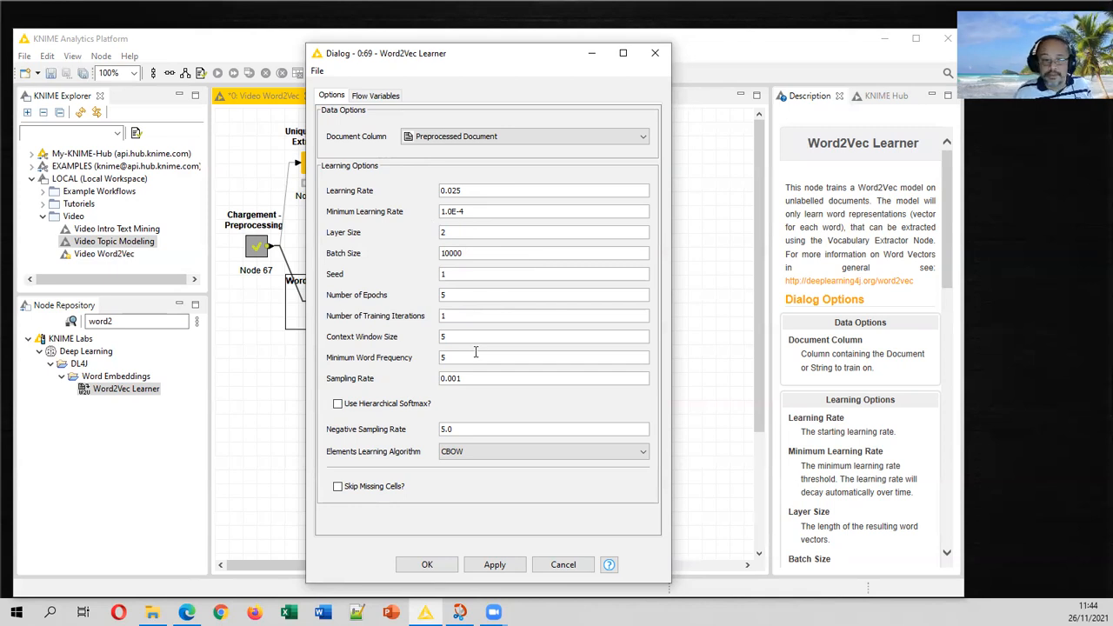
Accept the Word2Vec Learner settings and execute the node
click(427, 564)
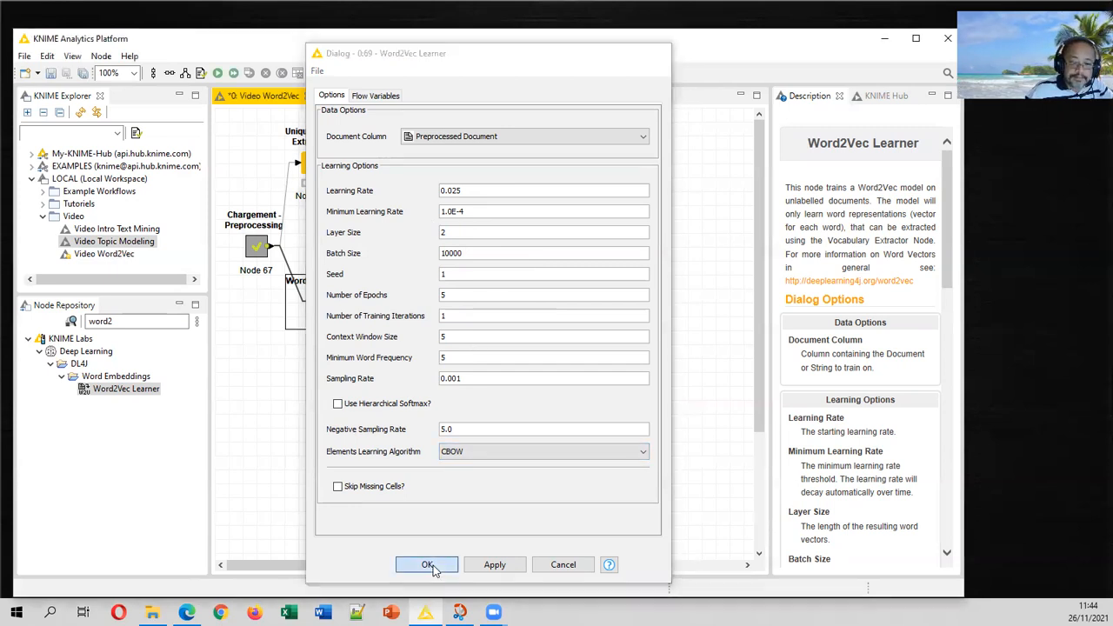
right_click(330, 302)
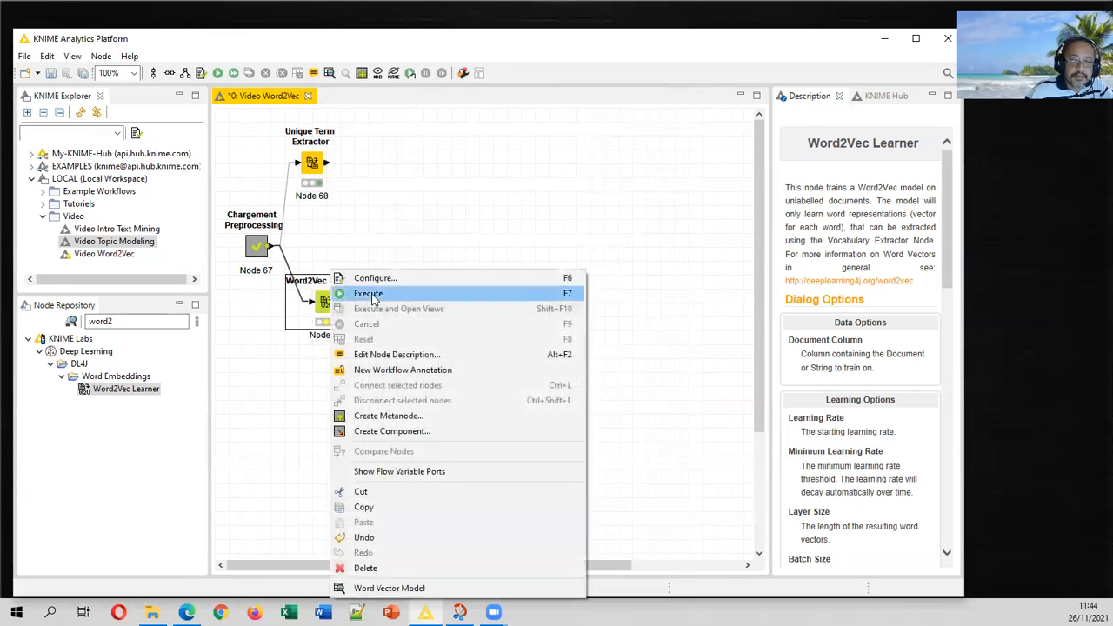
click(372, 295)
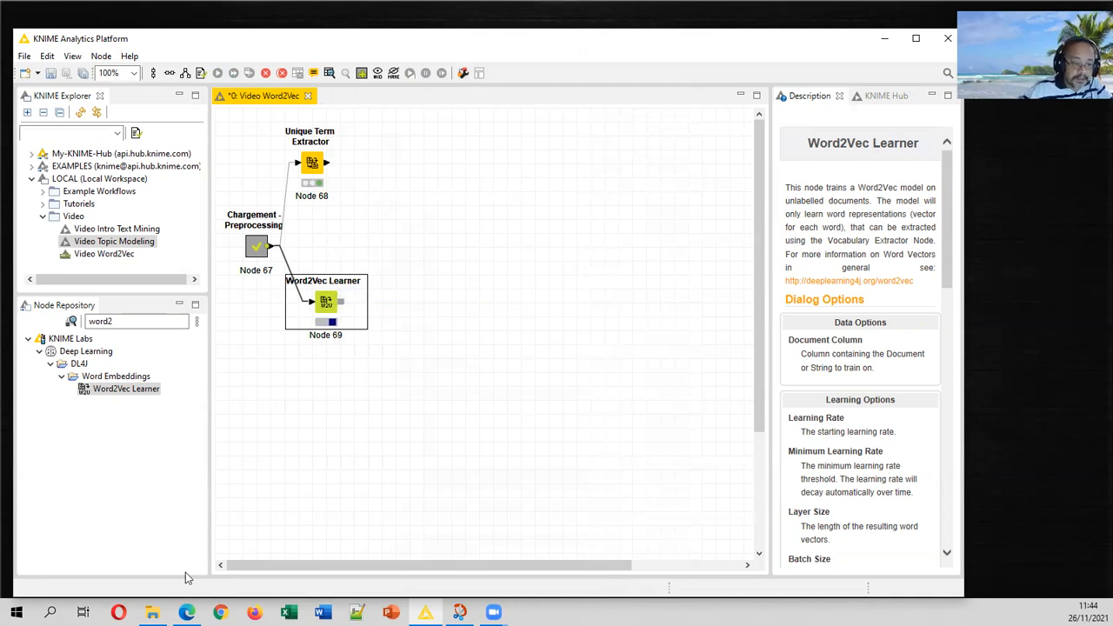
Switch to the browser, examine the word2vec slides on the SKIP-GRAM network with the (t-1) and (t+1) neighbourhood, and return to KNIME
click(187, 612)
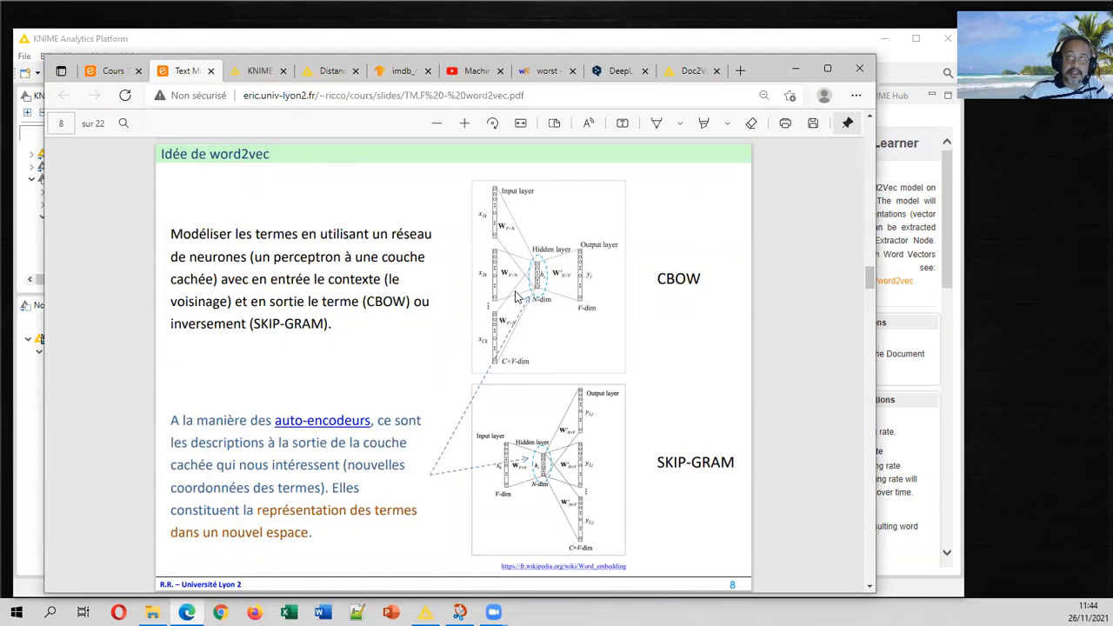
scroll(534, 296, up, 2)
scroll(536, 296, down, 7)
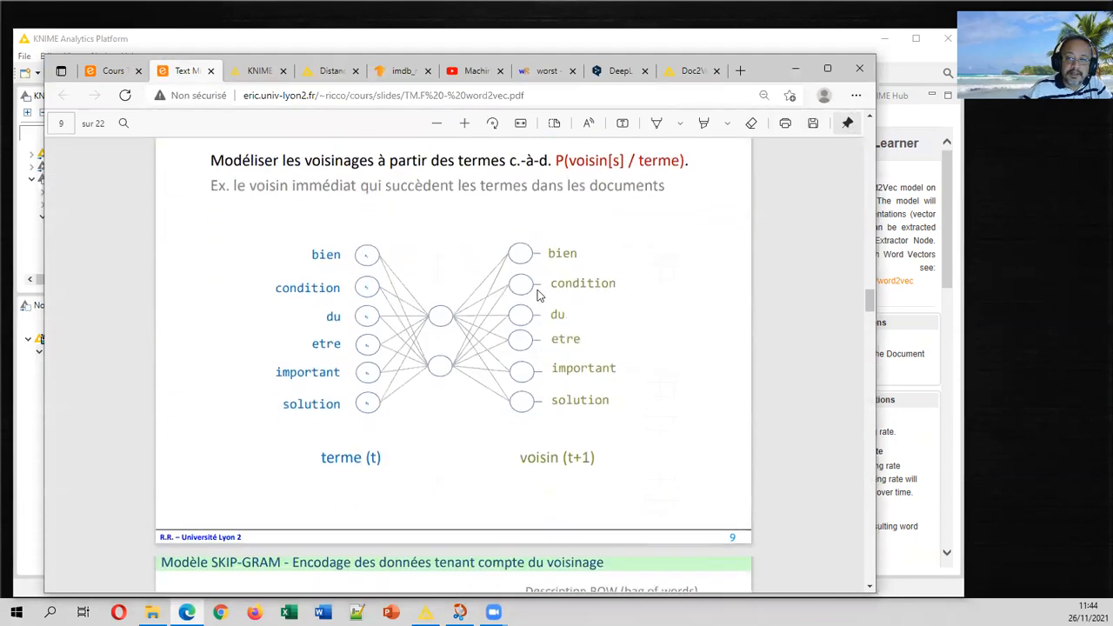
scroll(537, 295, down, 12)
scroll(537, 296, down, 8)
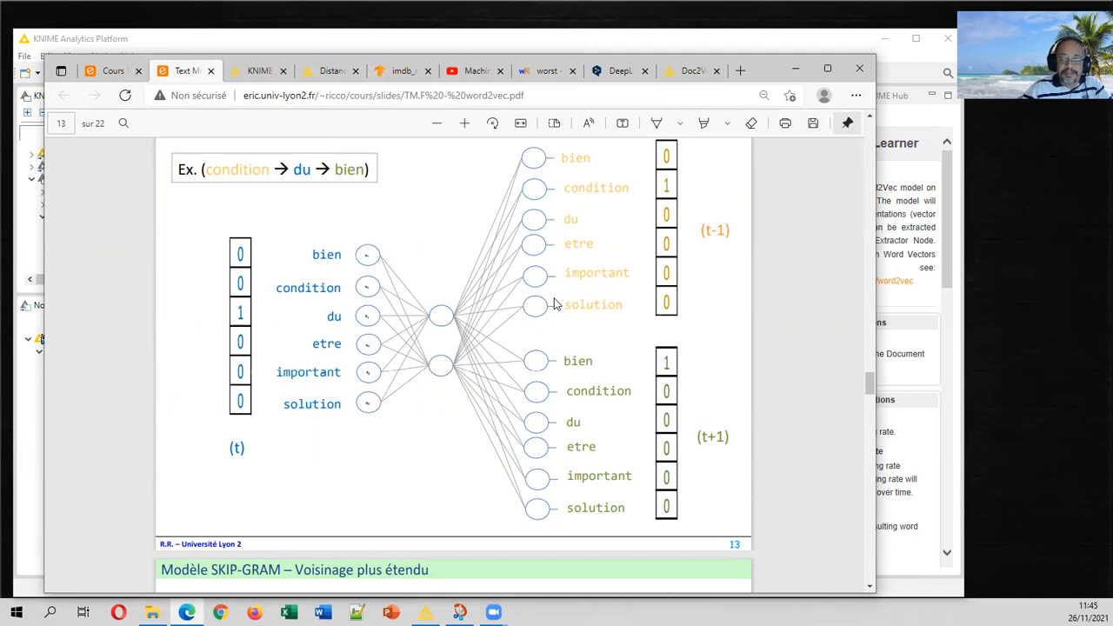
scroll(556, 304, up, 2)
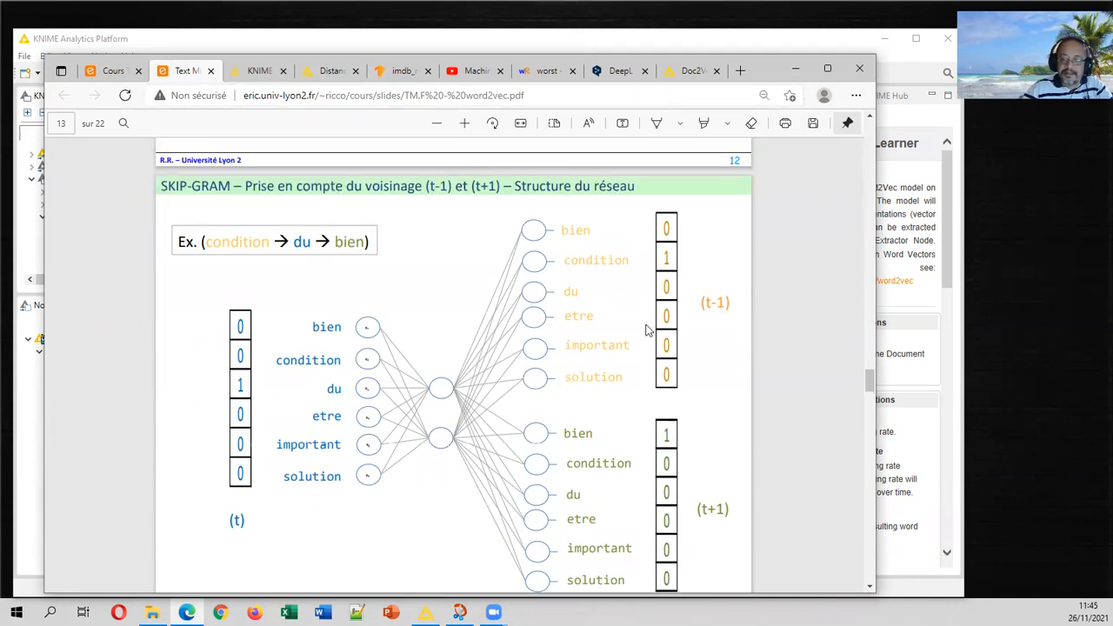
scroll(667, 348, down, 2)
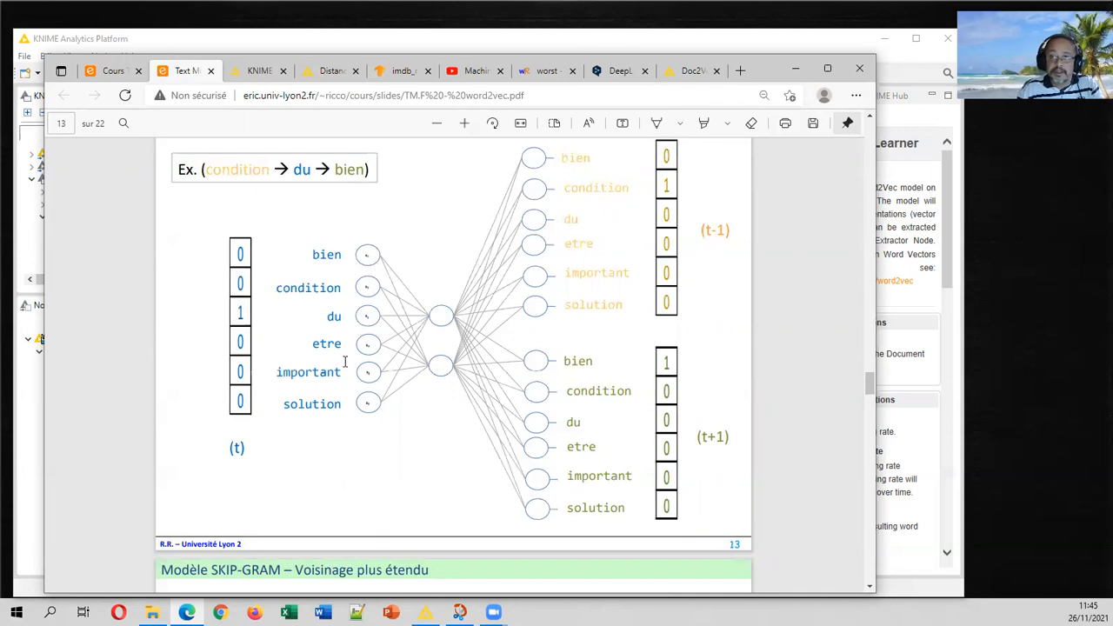
click(794, 69)
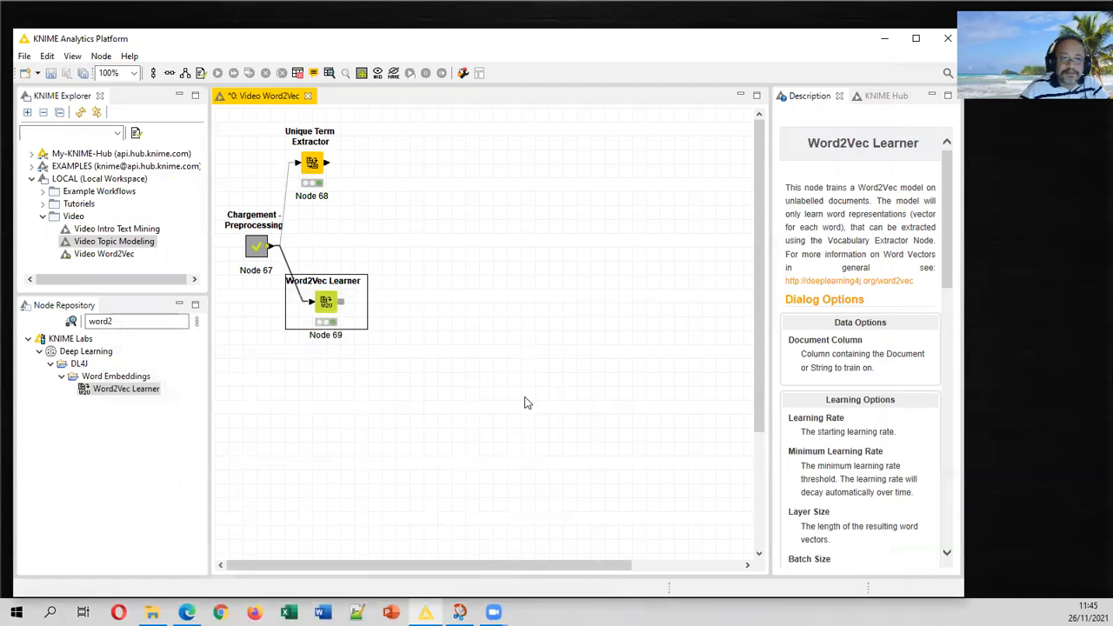
View the Word Vector Model output of the Word2Vec Learner and close it
right_click(335, 306)
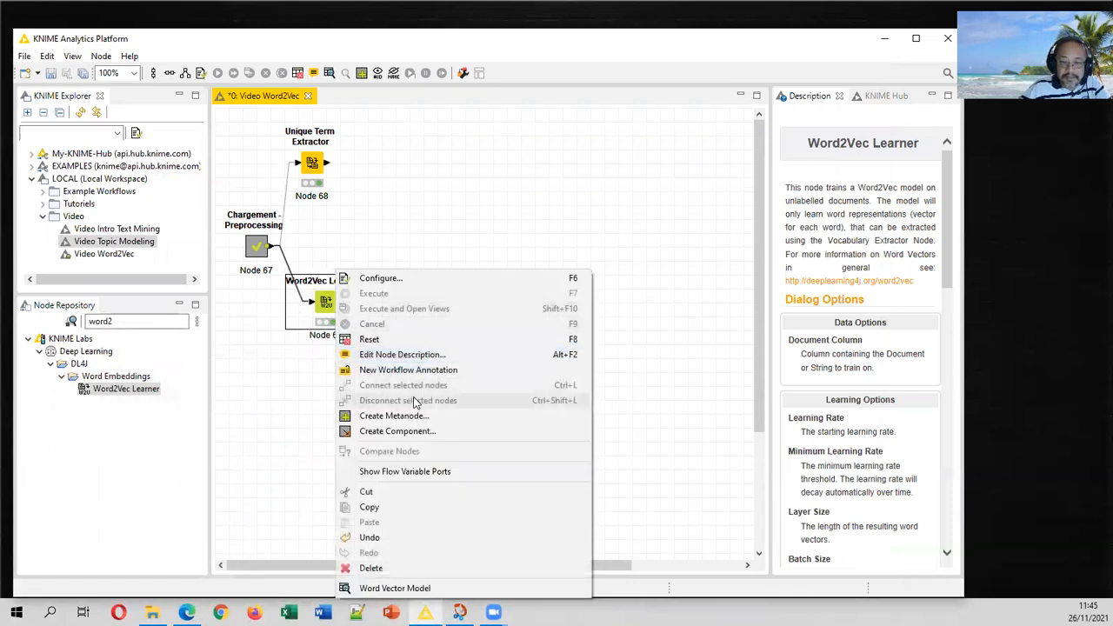
click(426, 587)
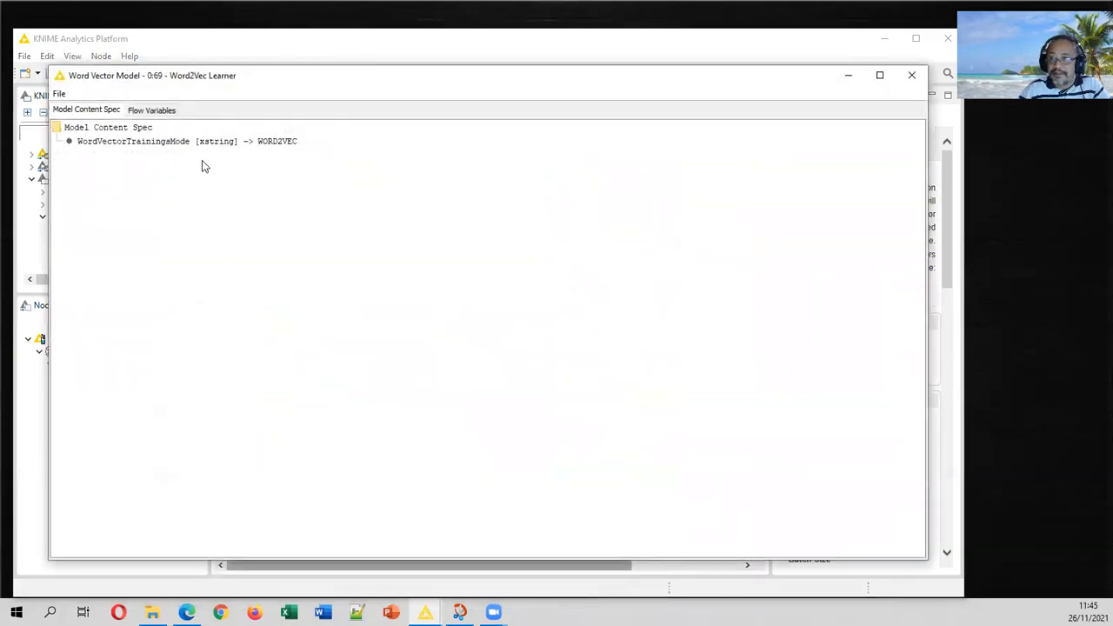
click(910, 76)
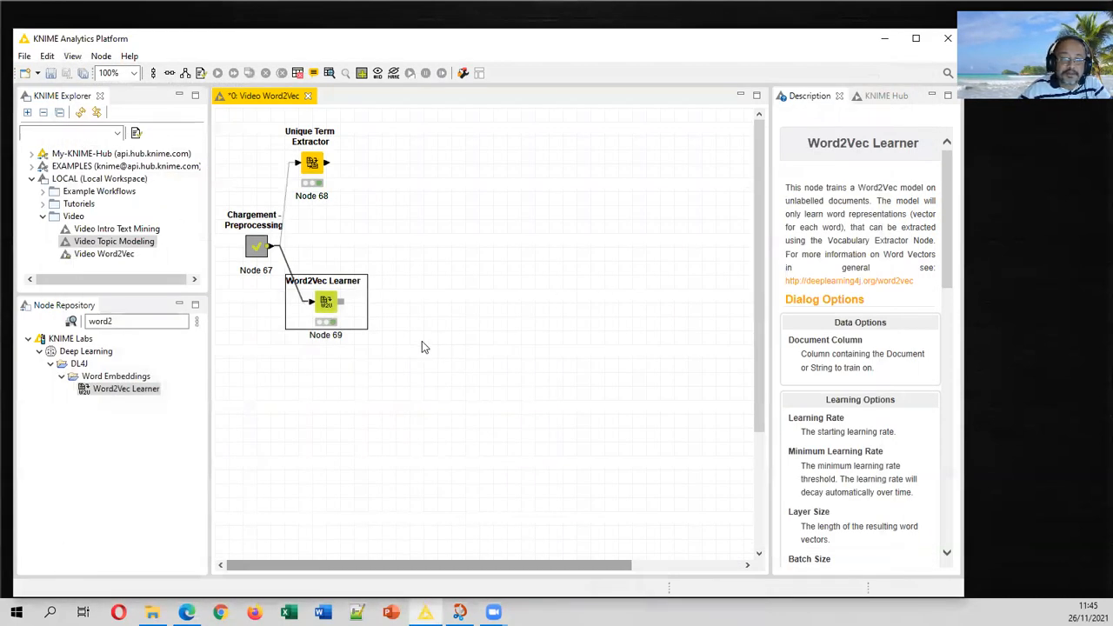
Search the node repository for "vocabu", add a Vocabulary Extractor and connect the Word2Vec Learner's model output to it
double_click(100, 321)
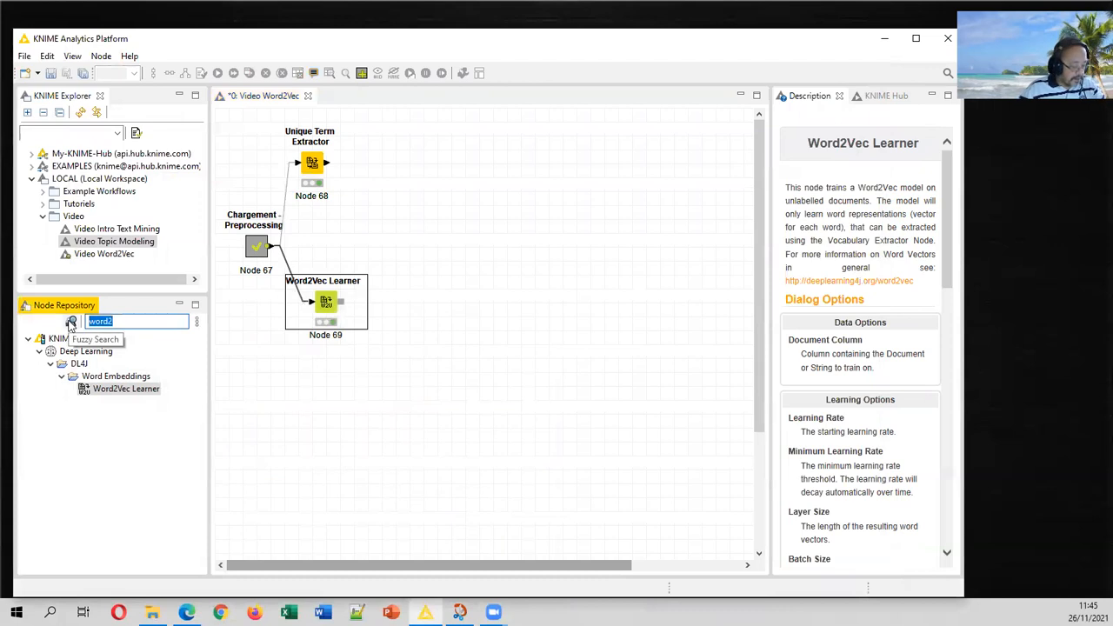
text(voc)
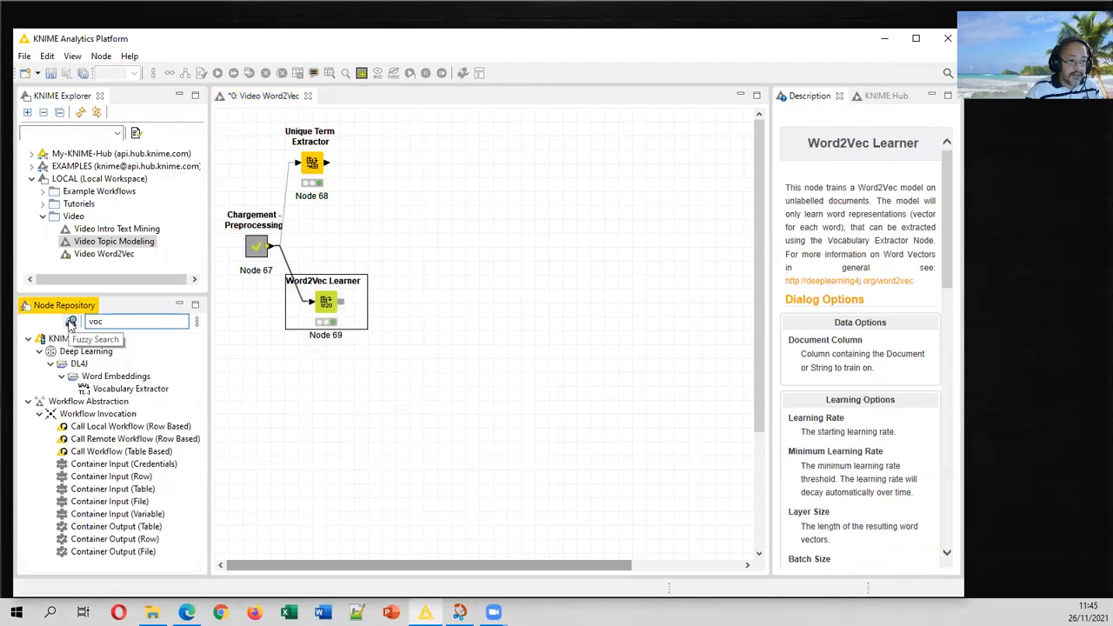
text(abu)
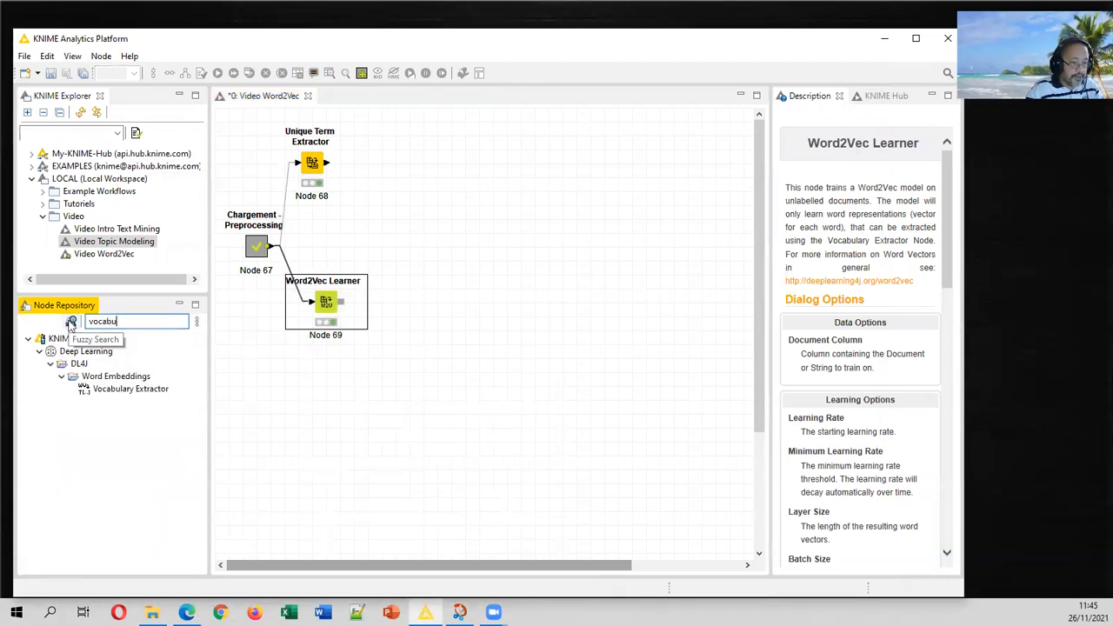
drag(131, 389, 434, 308)
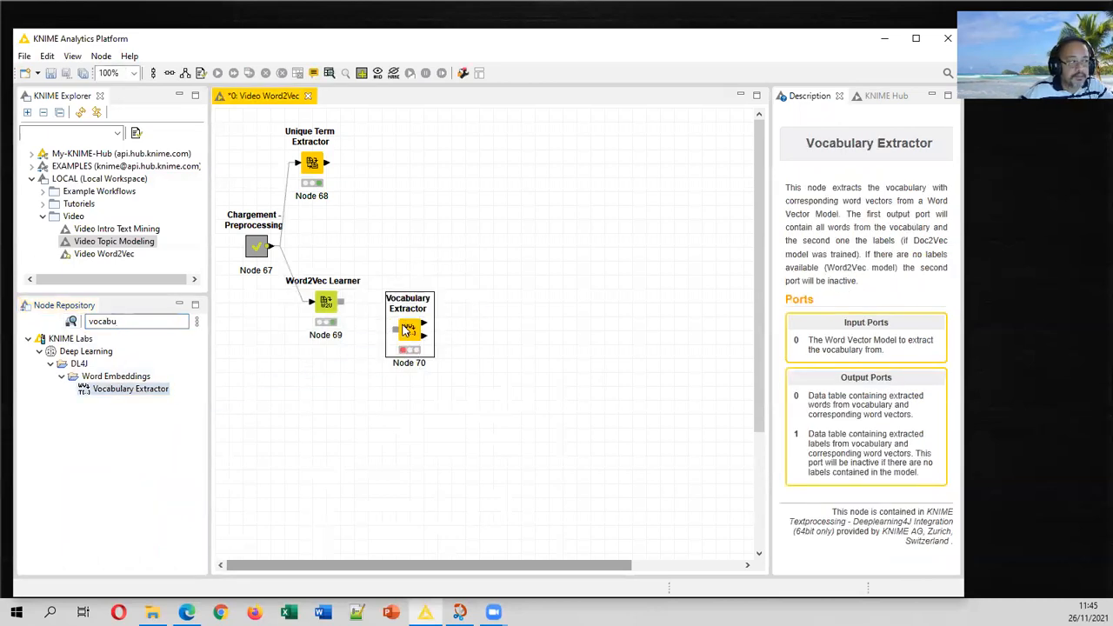
drag(342, 301, 405, 330)
Check the Vocabulary Extractor's configuration without changing it, and execute the node
right_click(405, 330)
click(439, 260)
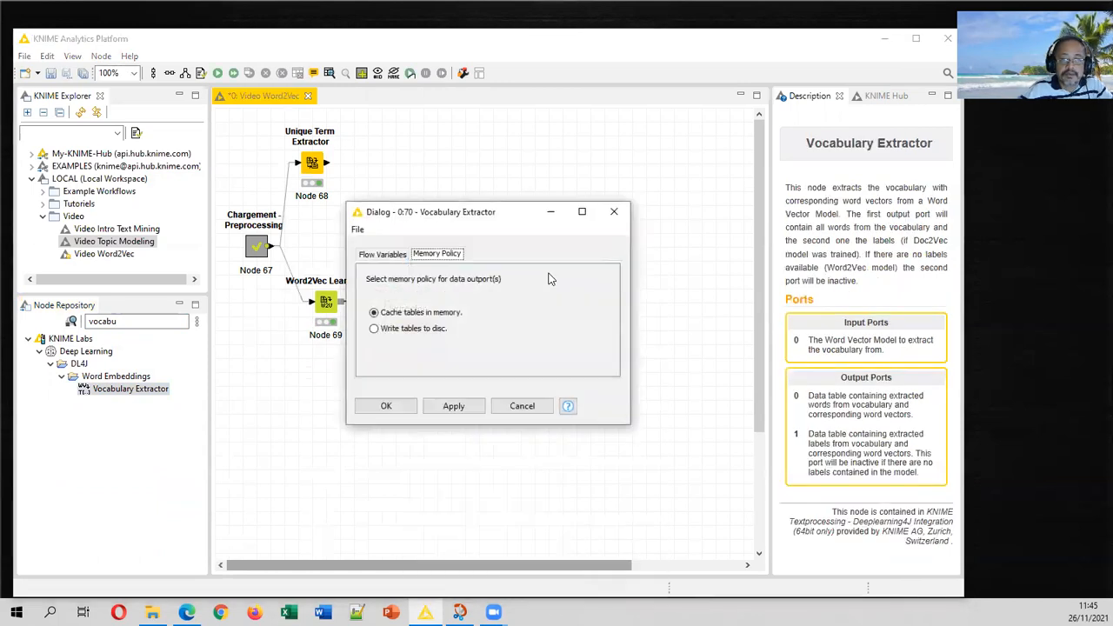
click(521, 407)
right_click(423, 333)
click(470, 282)
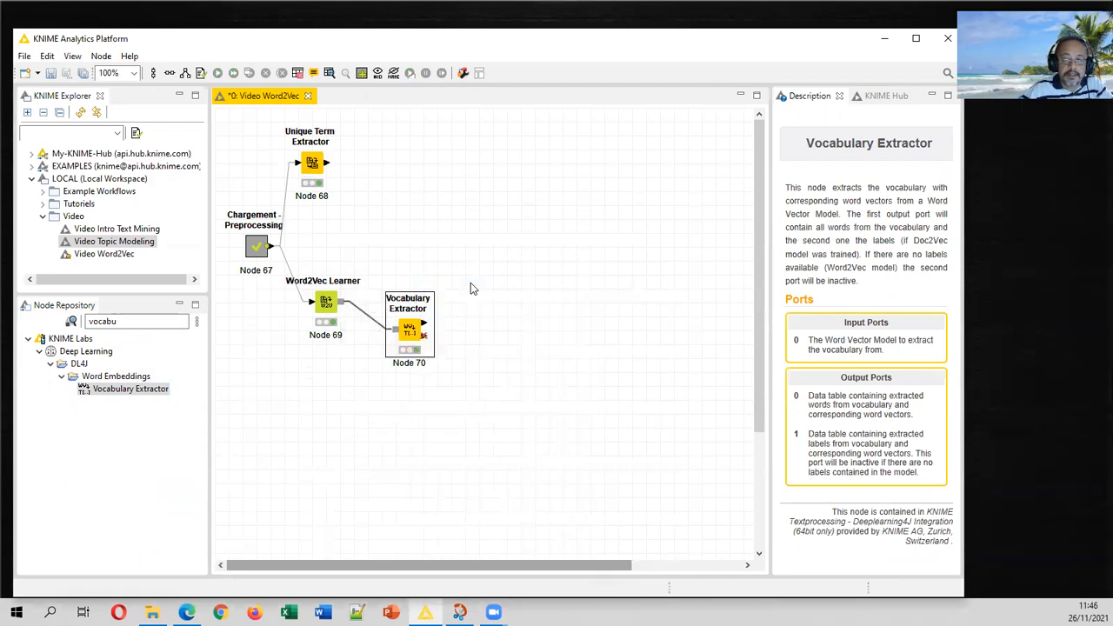
View the Vocabulary Extractor's Words output, widen the vector column to read the full vectors, and close the table
right_click(408, 327)
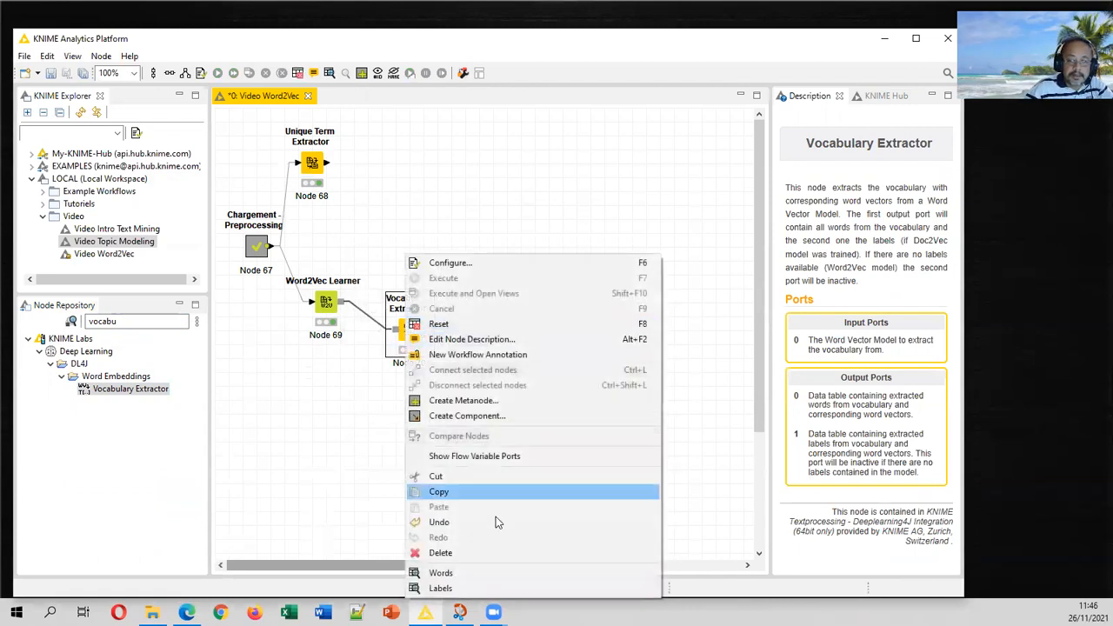
click(484, 574)
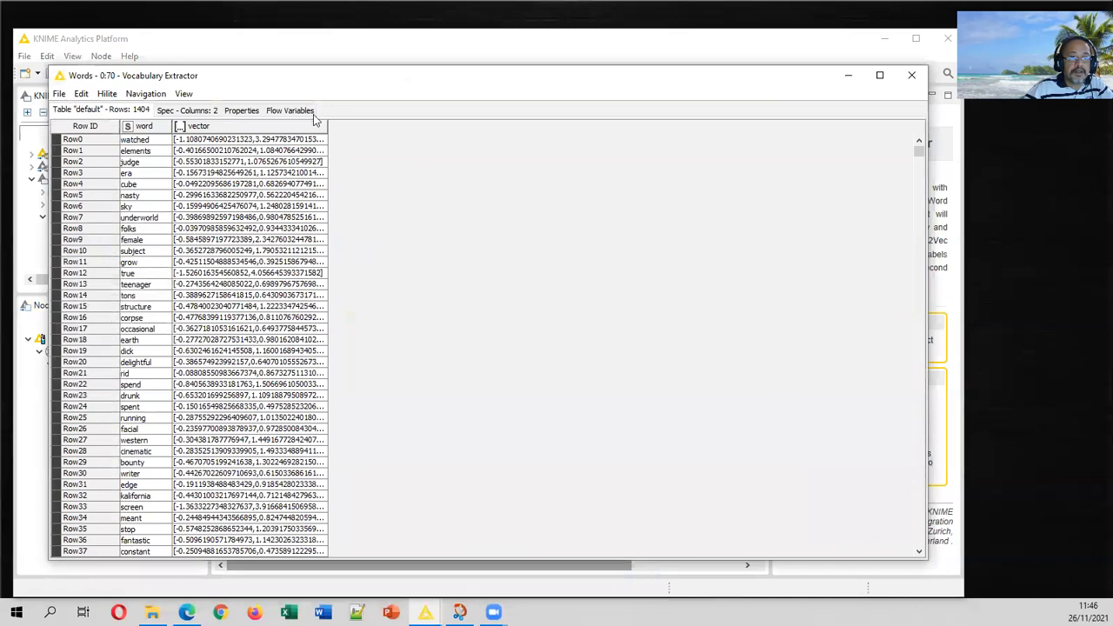
drag(329, 130, 481, 131)
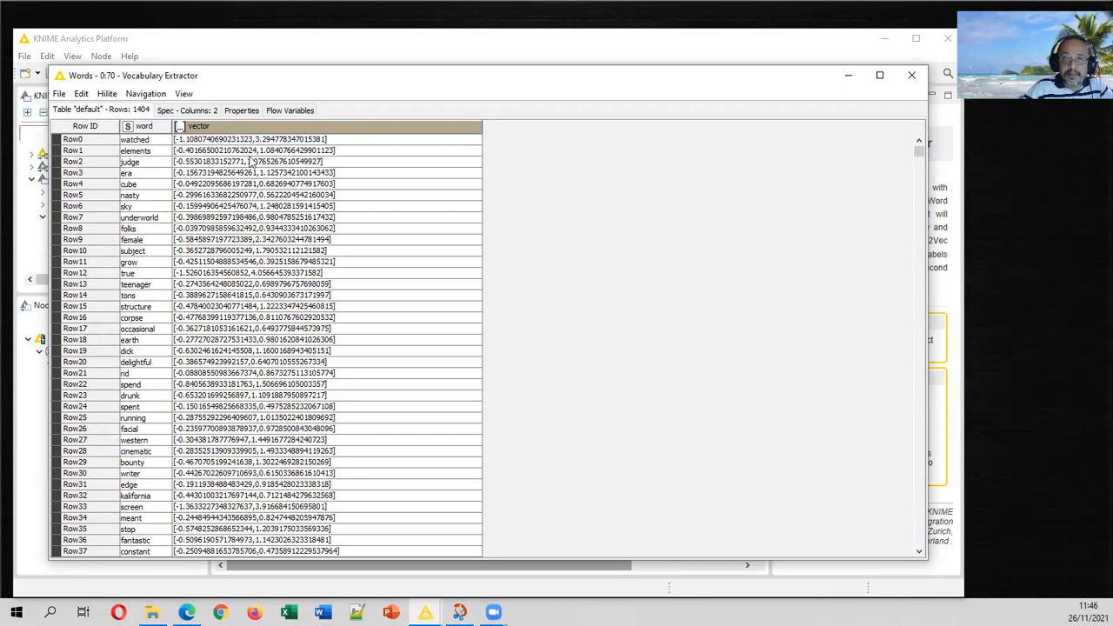
click(912, 75)
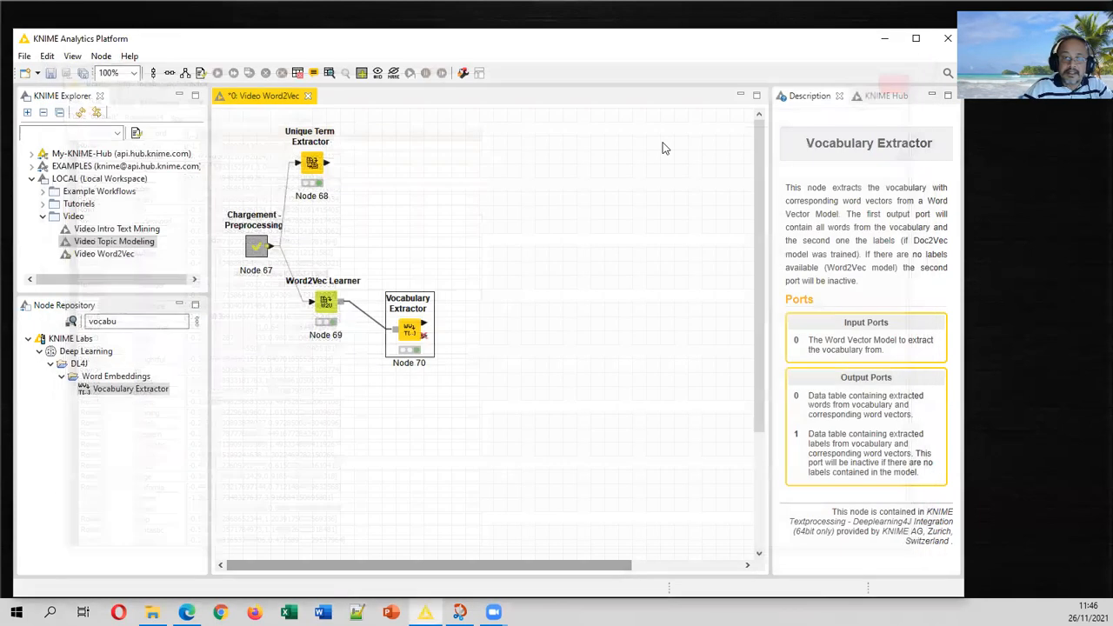
Search the node repository for "split col", add a Split Collection Column node and connect the Vocabulary Extractor's words output to it
click(126, 322)
double_click(128, 321)
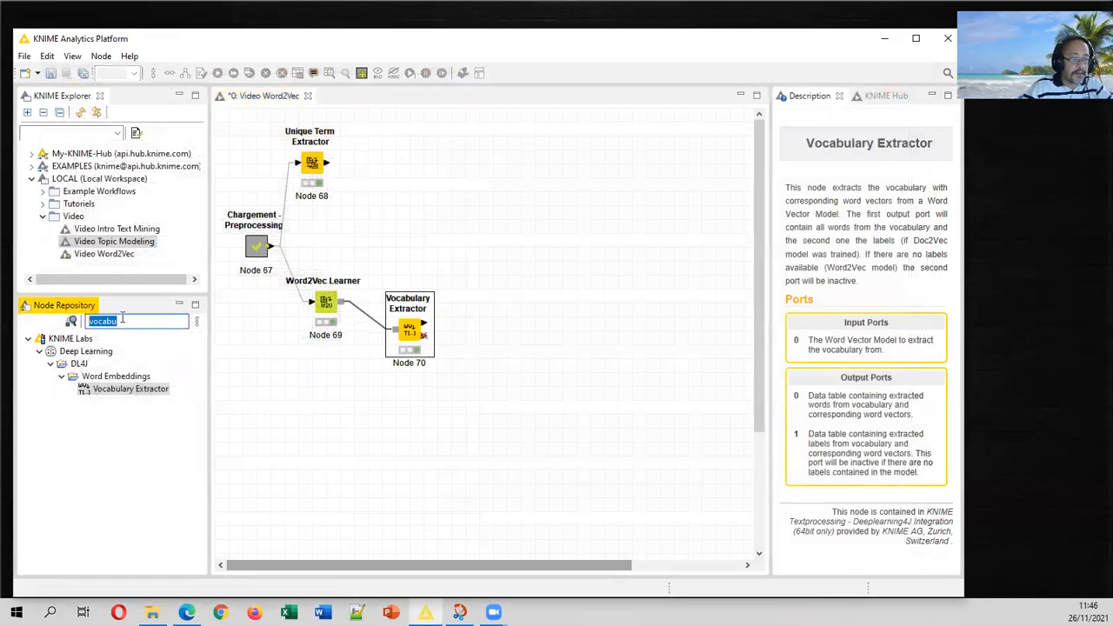
text(s^l)
key(BackSpace)
key(BackSpace)
key(BackSpace)
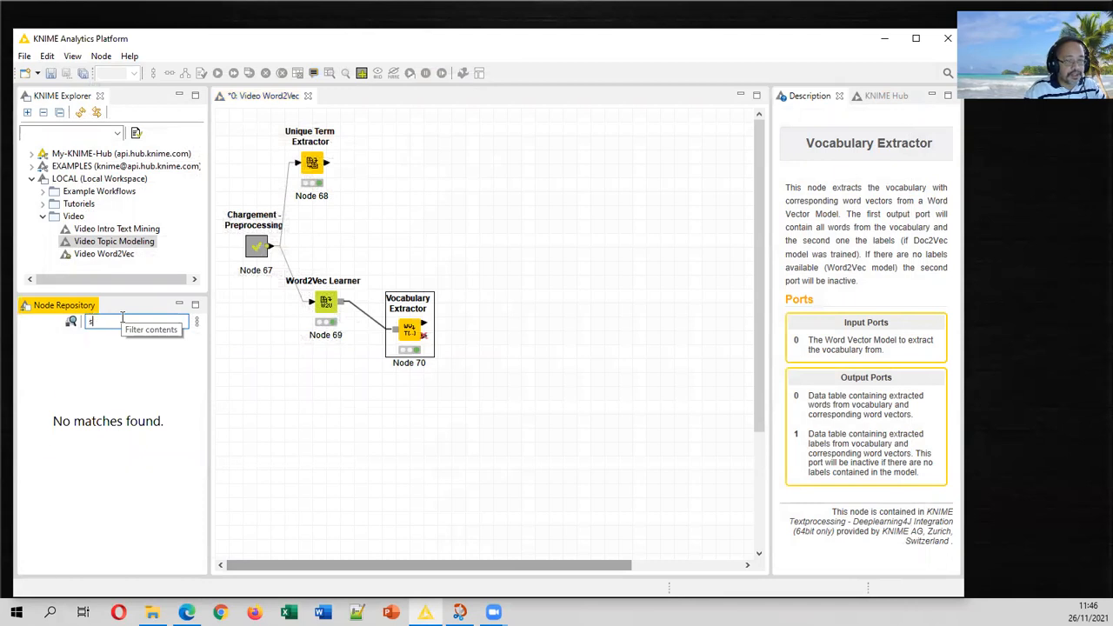
text(split col)
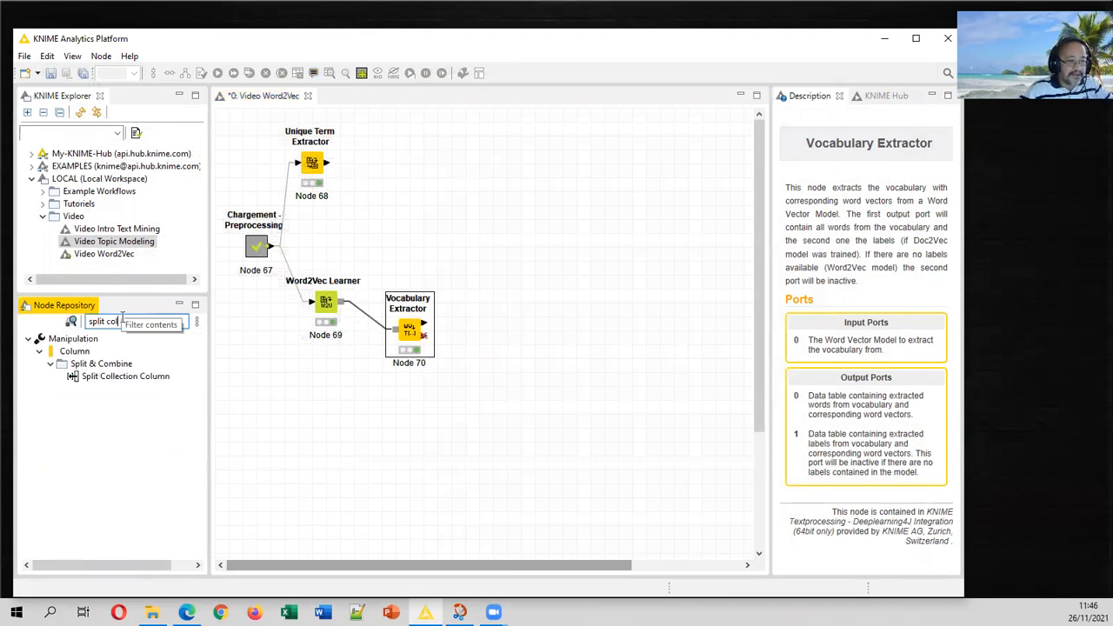
drag(126, 376, 509, 335)
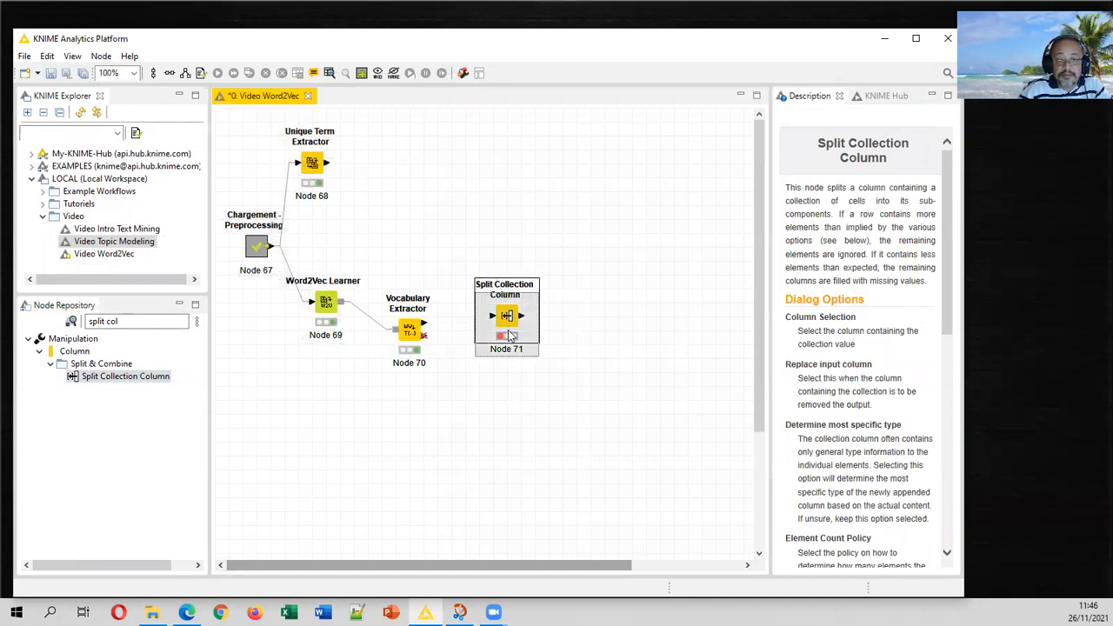
drag(422, 325, 468, 350)
click(413, 330)
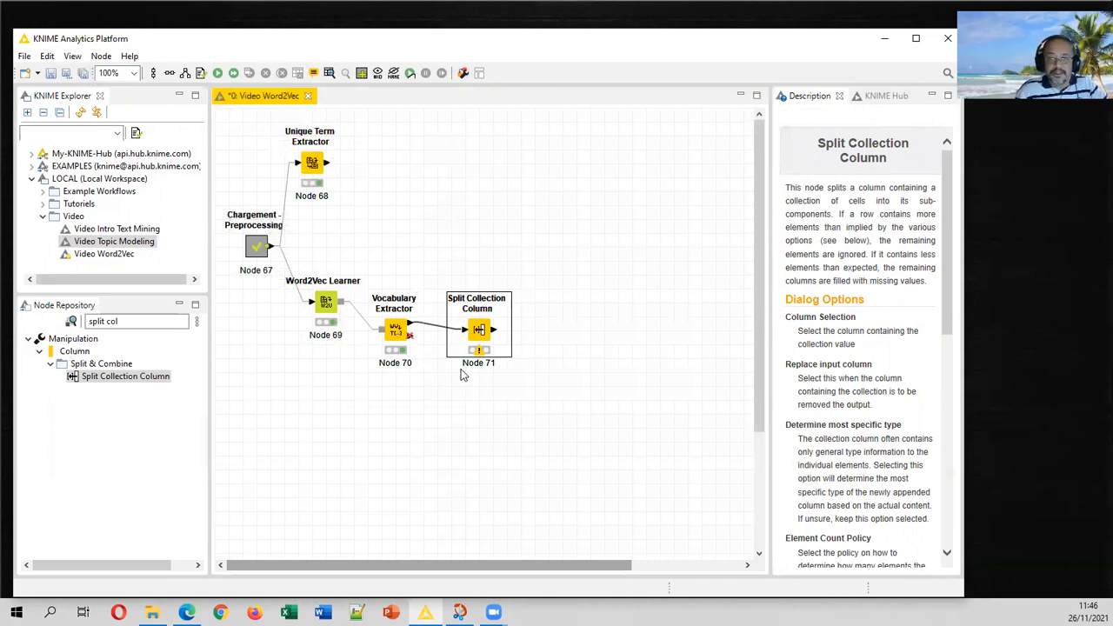
Configure the Split Collection Column node to split the vector column with the Best effort policy, and execute it
right_click(479, 336)
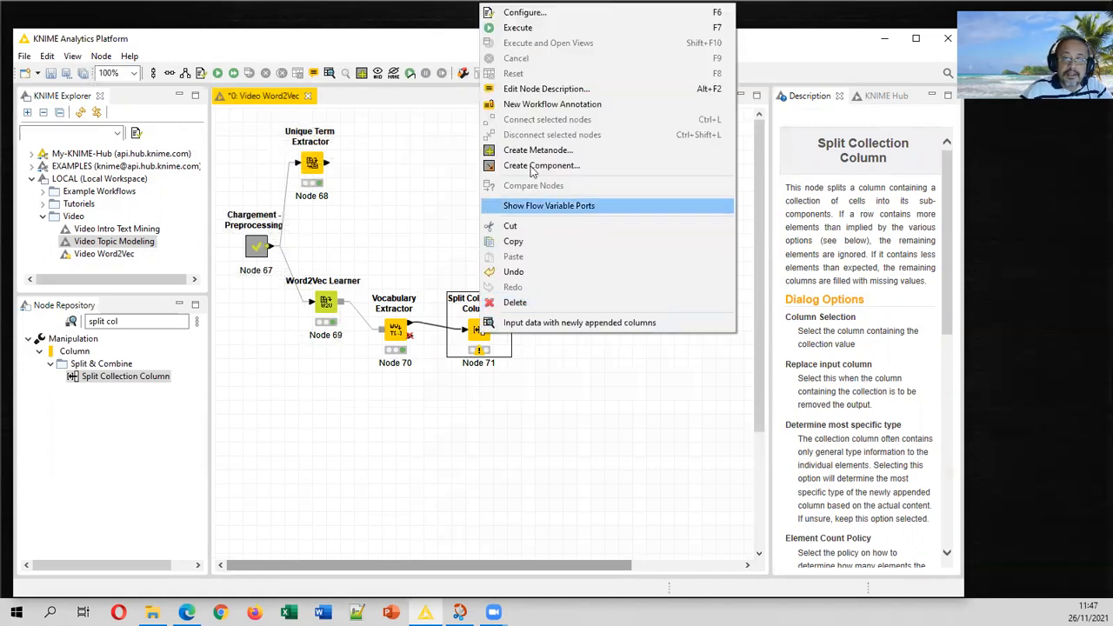
click(526, 12)
click(489, 262)
click(493, 275)
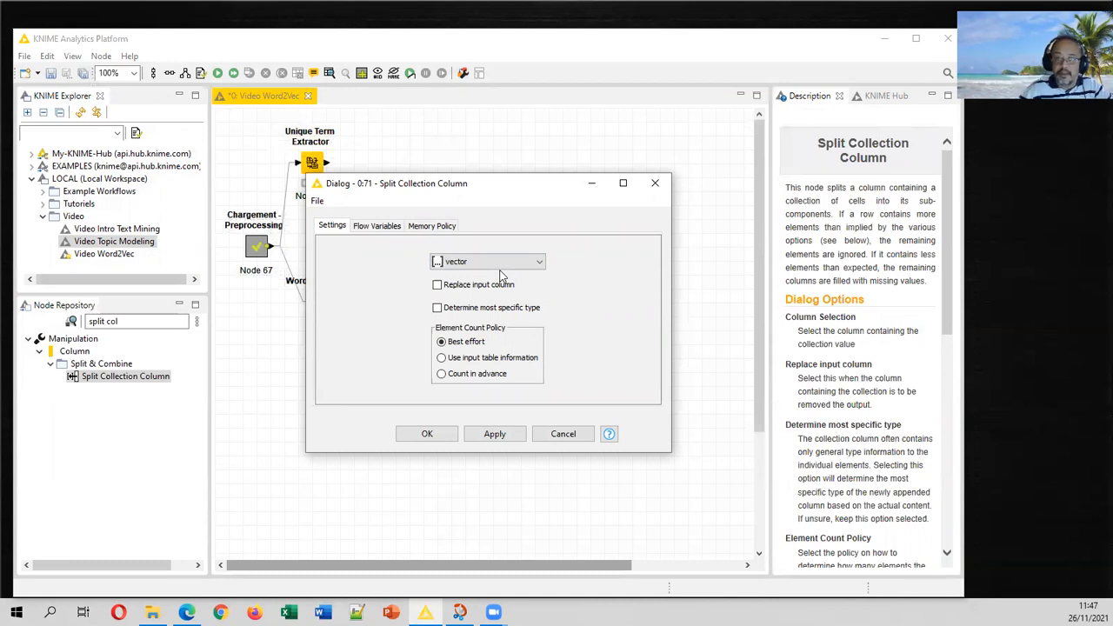
click(439, 432)
right_click(478, 334)
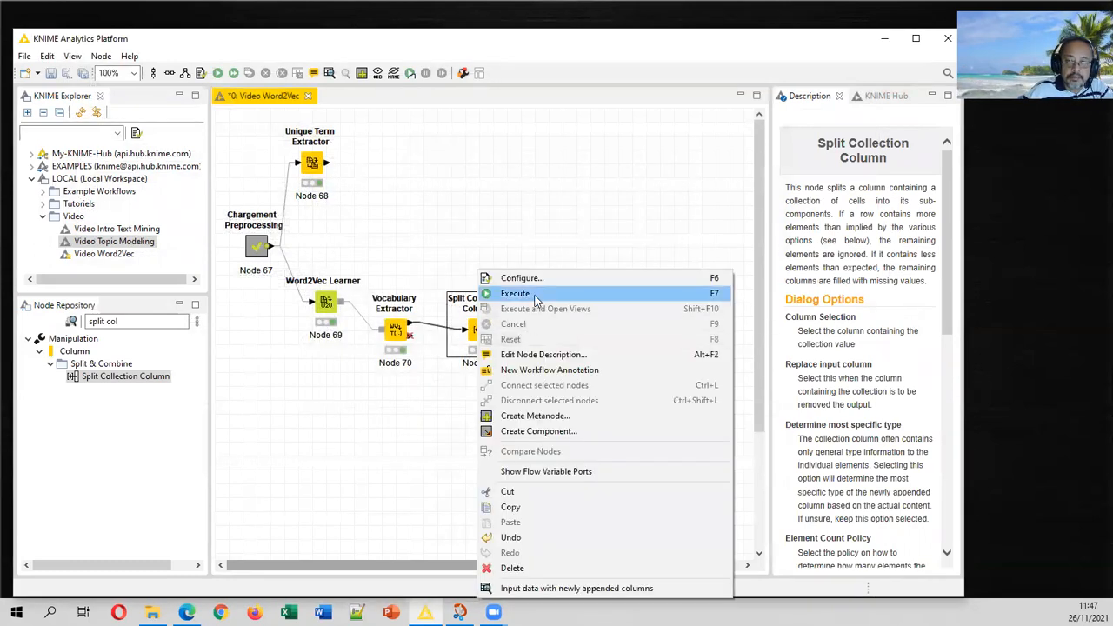
click(537, 300)
View the Split Collection Column's output table with the appended columns and close it
right_click(477, 334)
click(556, 588)
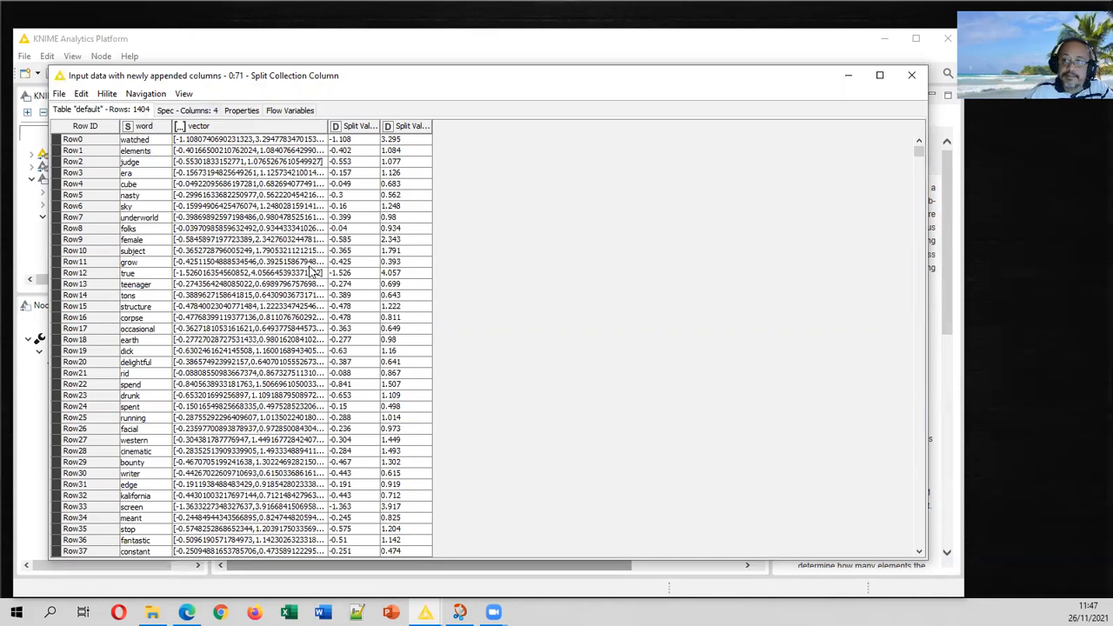
click(911, 74)
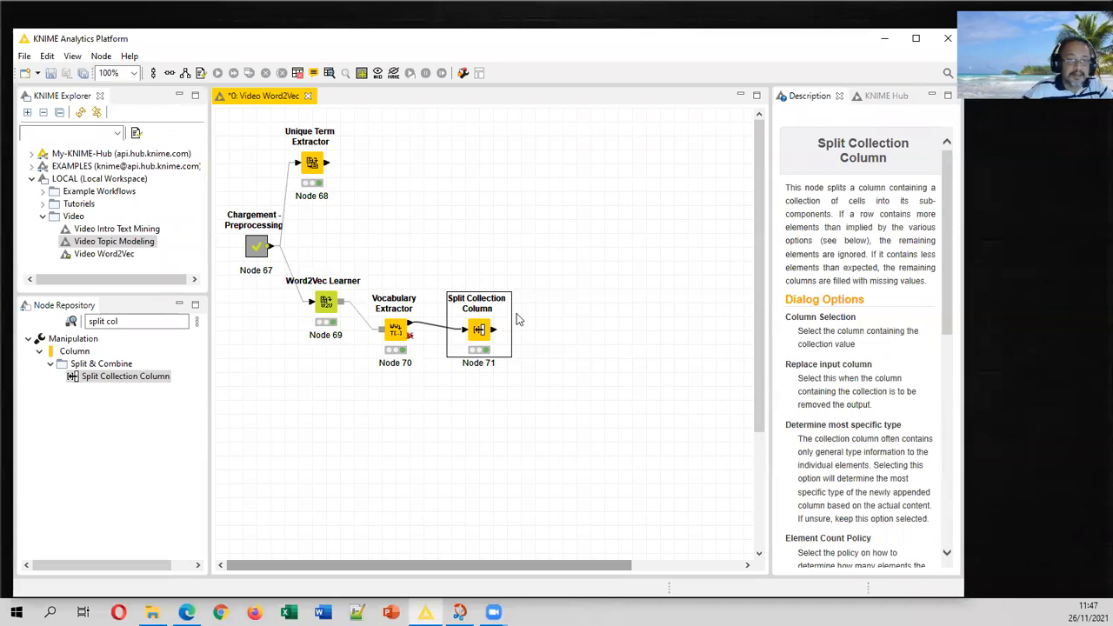
Search the node repository for "scatt", add a Scatter Plot (local) node and connect the Split Collection Column output to it
click(87, 322)
text(scta)
key(BackSpace)
key(BackSpace)
text(att)
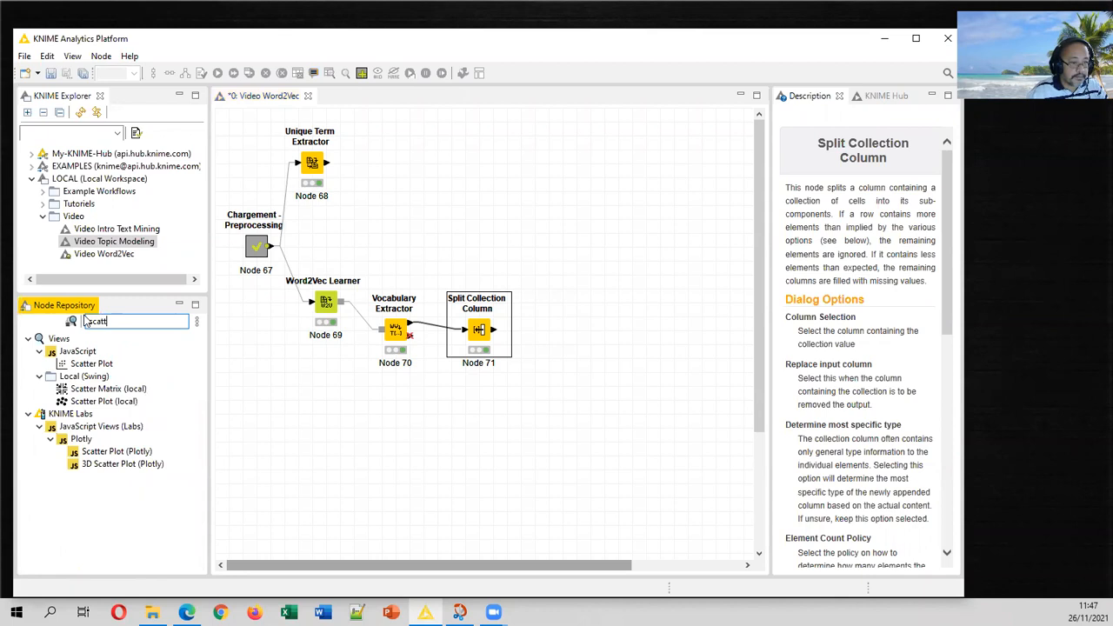
drag(104, 402, 600, 330)
drag(496, 330, 561, 334)
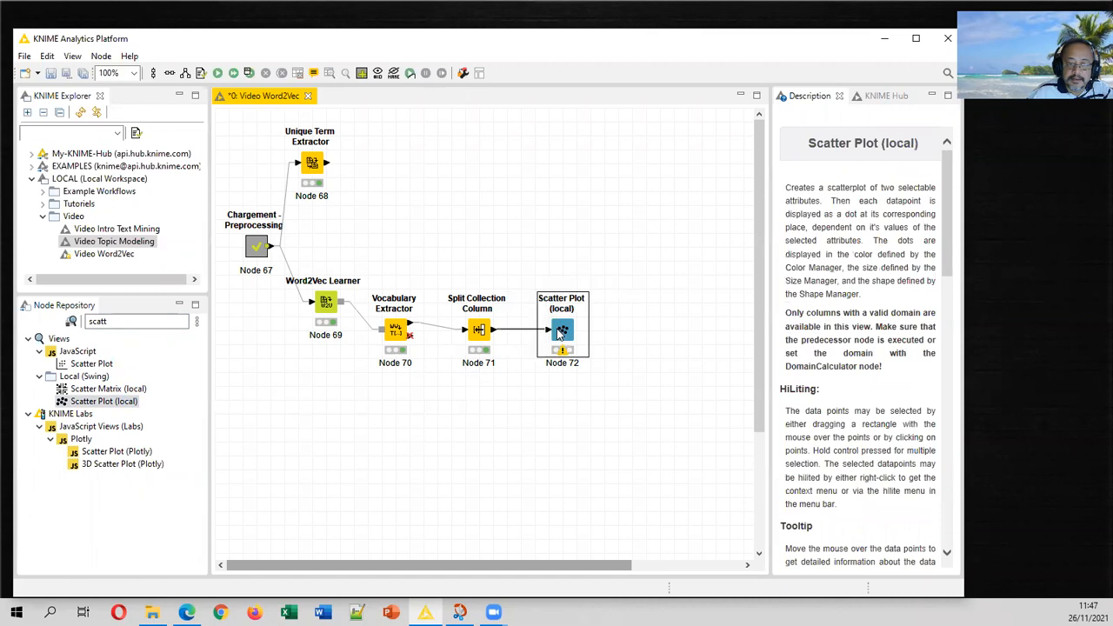
Check the Scatter Plot (local) options without changing them, execute the node and open its view
right_click(561, 333)
click(608, 12)
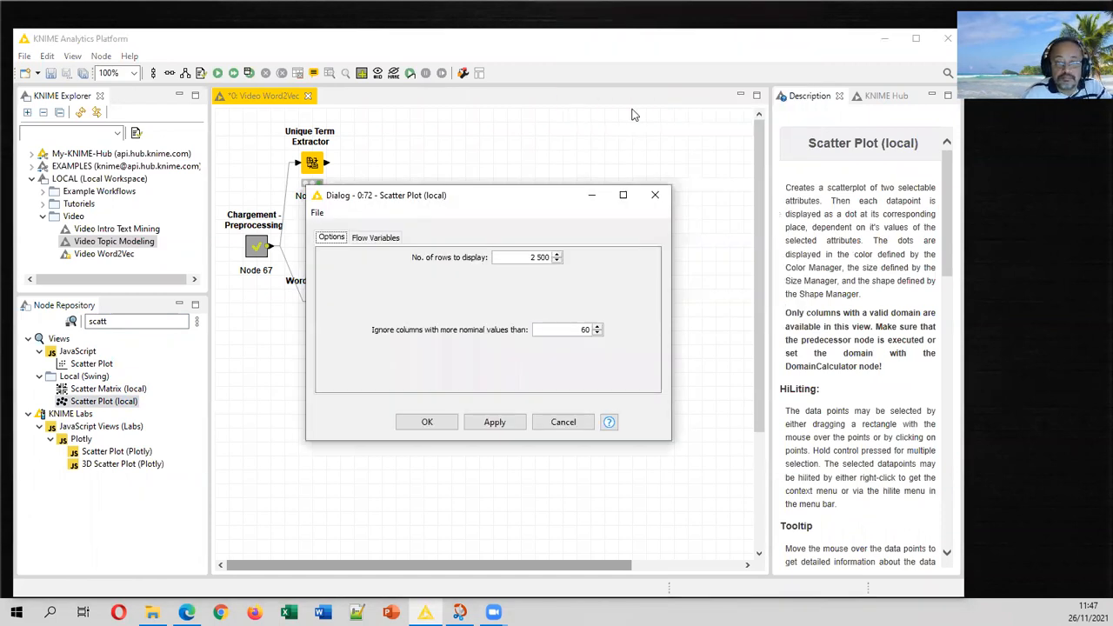
click(562, 422)
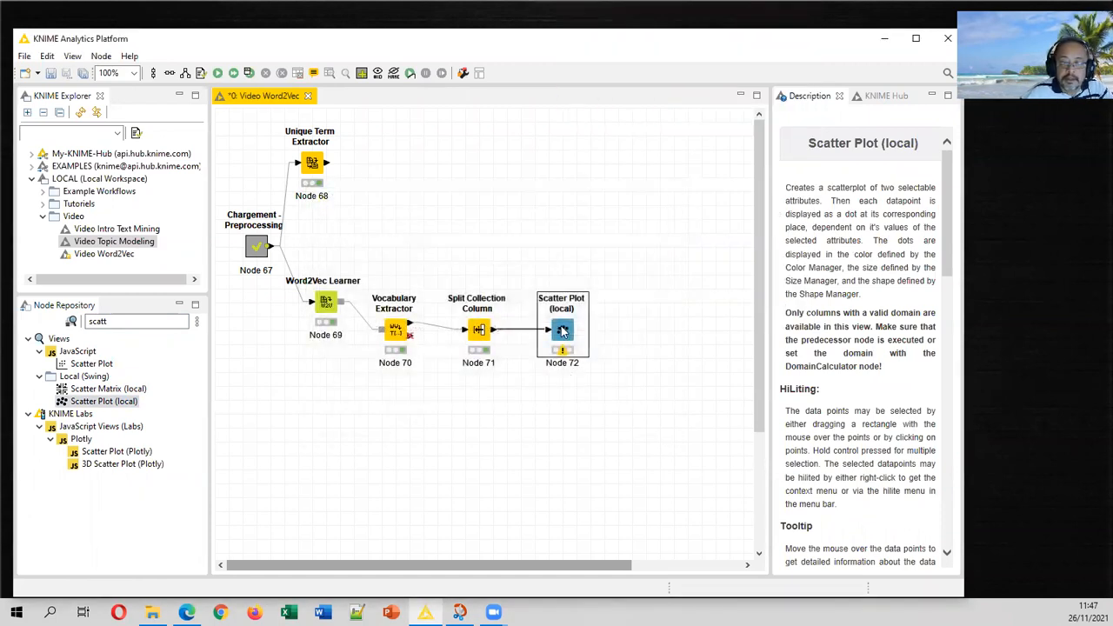
right_click(561, 330)
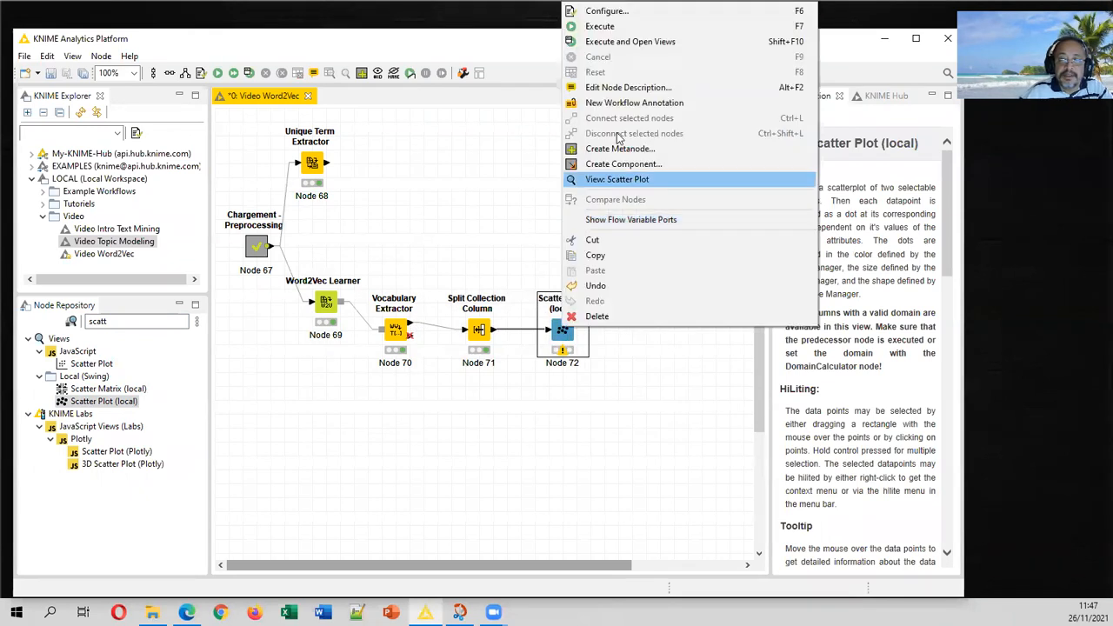
click(600, 12)
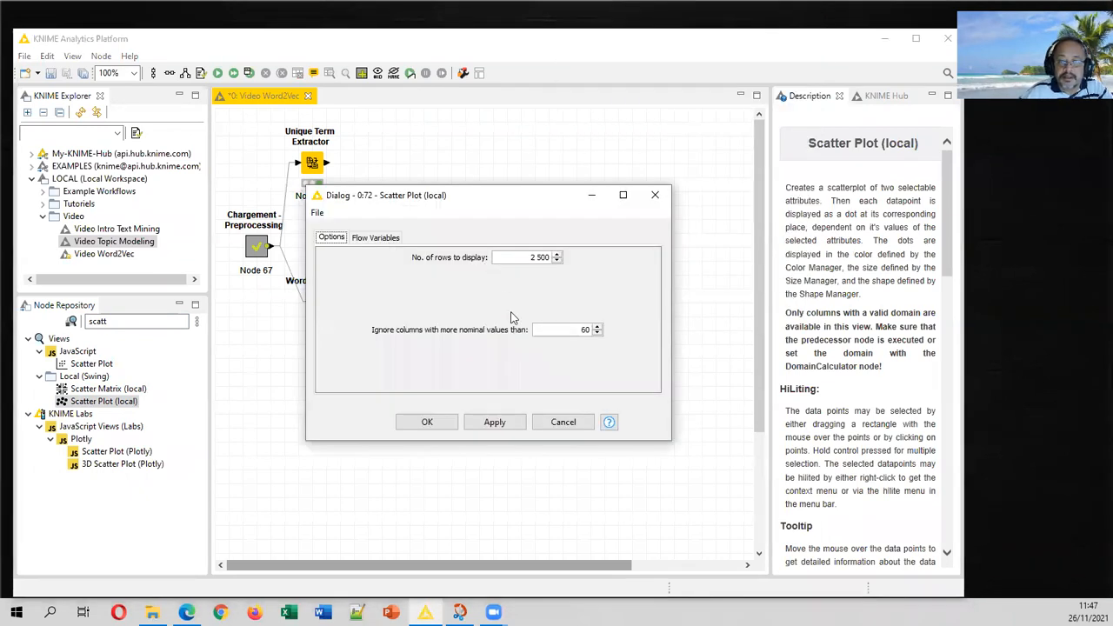
click(561, 423)
right_click(564, 335)
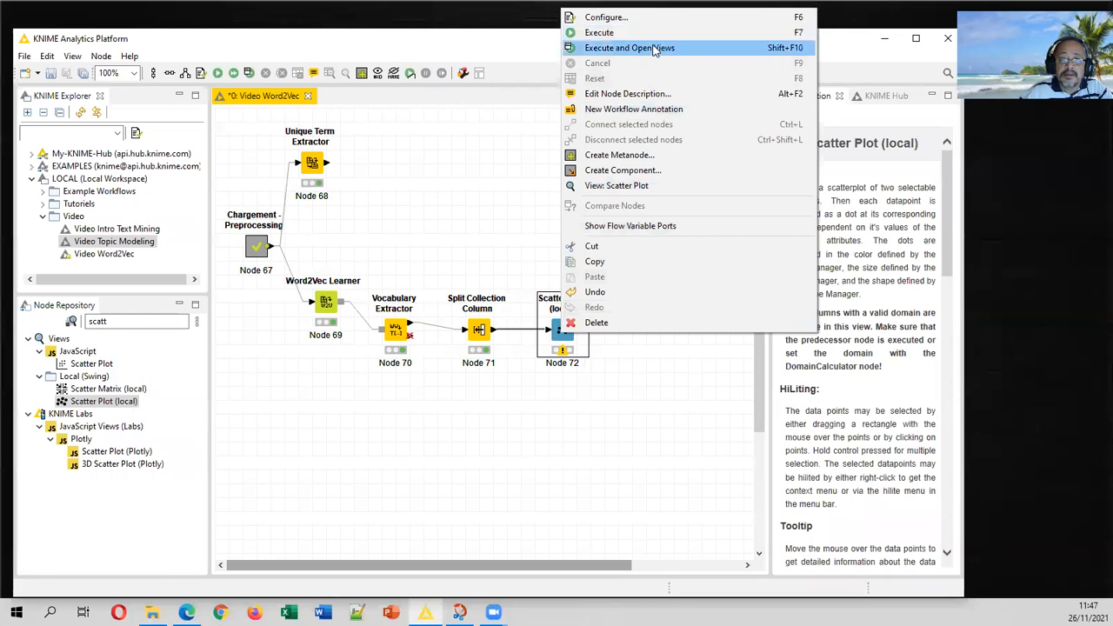
click(652, 47)
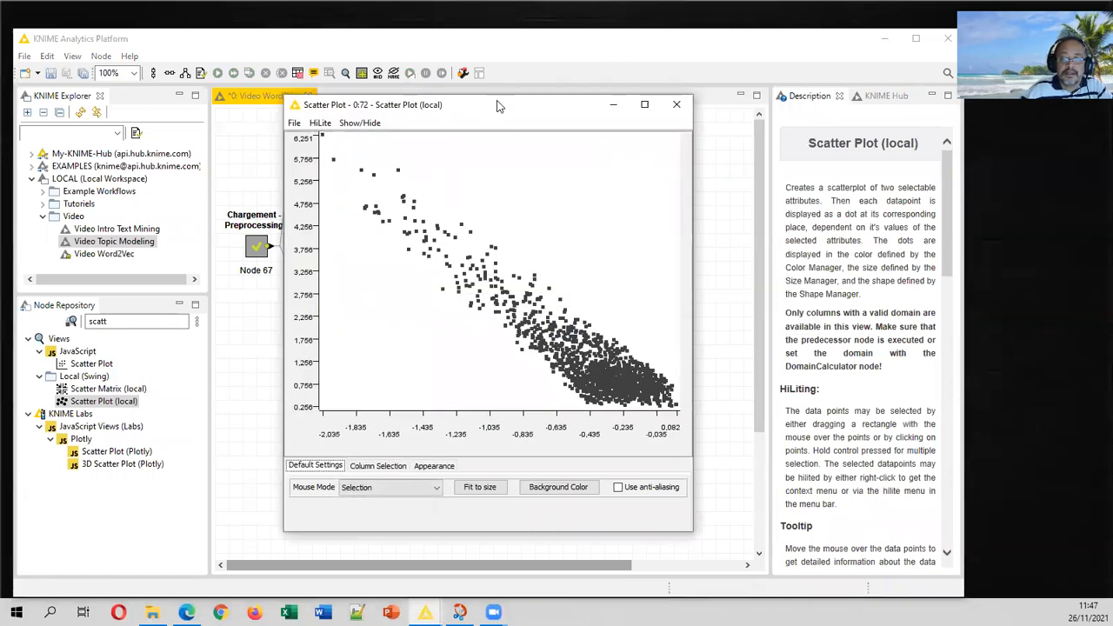
Fit the scatter plot to its resized window, show its column selection and move the window clear of the workflow nodes
drag(498, 106, 725, 128)
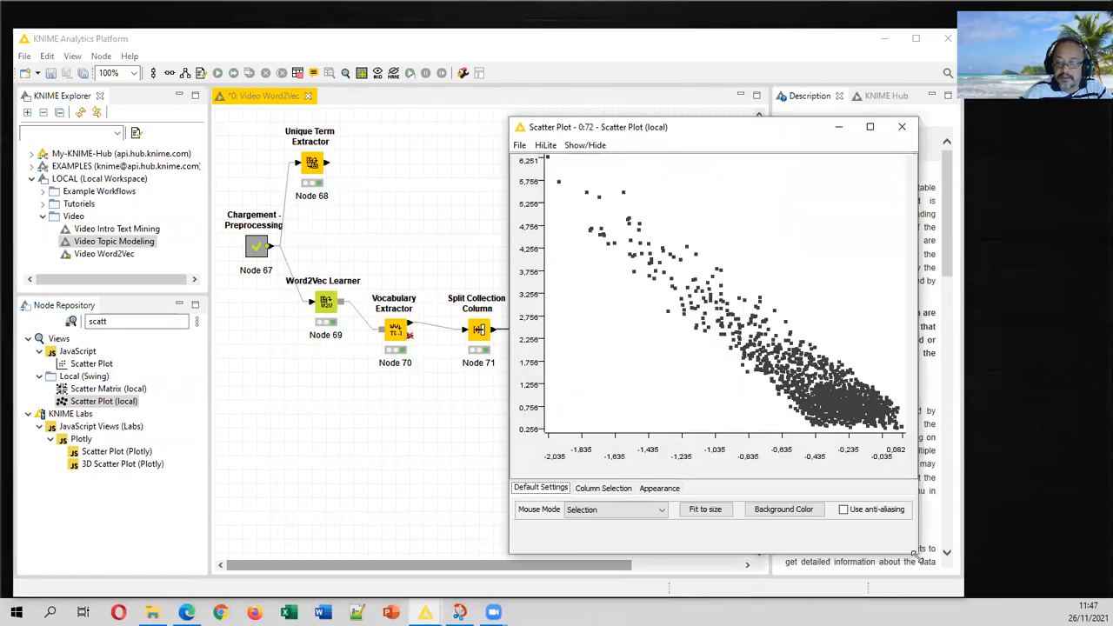
drag(914, 553, 897, 549)
click(706, 508)
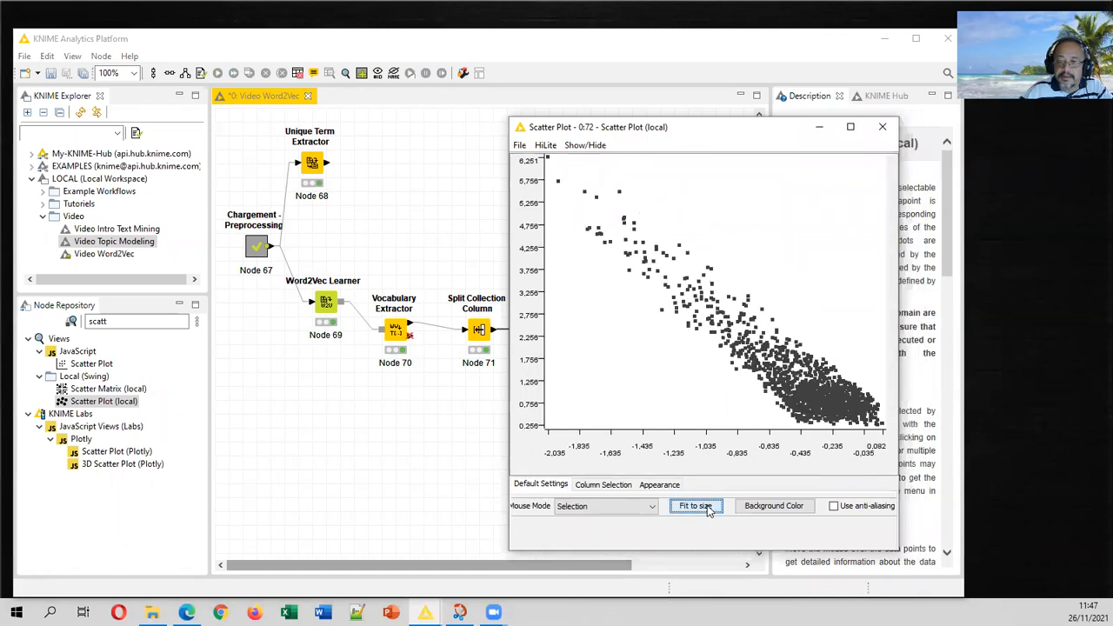
click(603, 484)
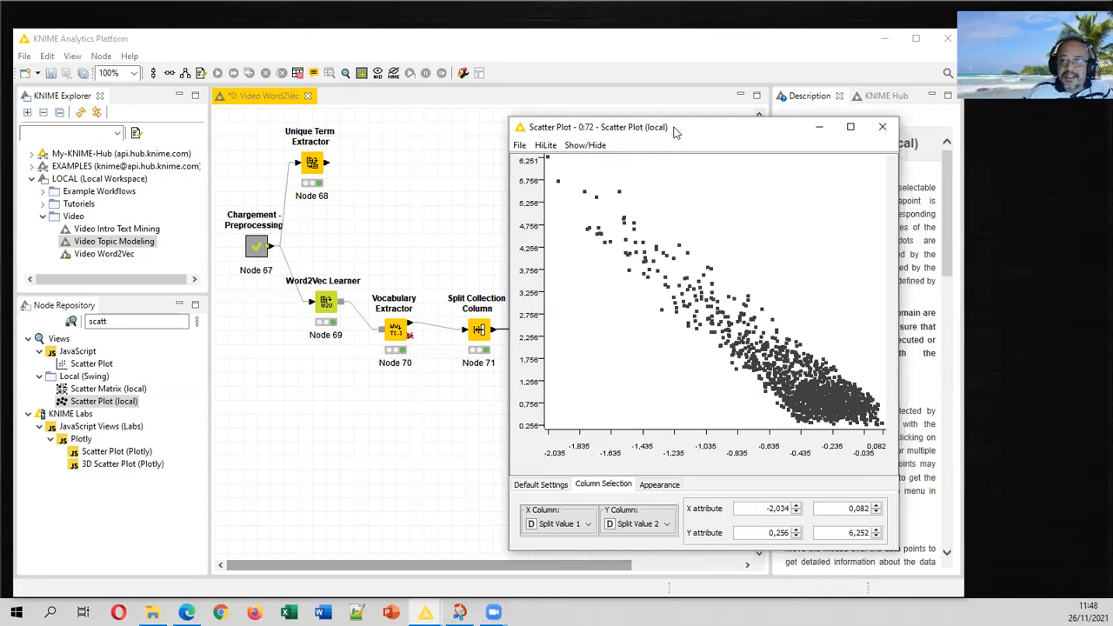
drag(674, 131, 849, 131)
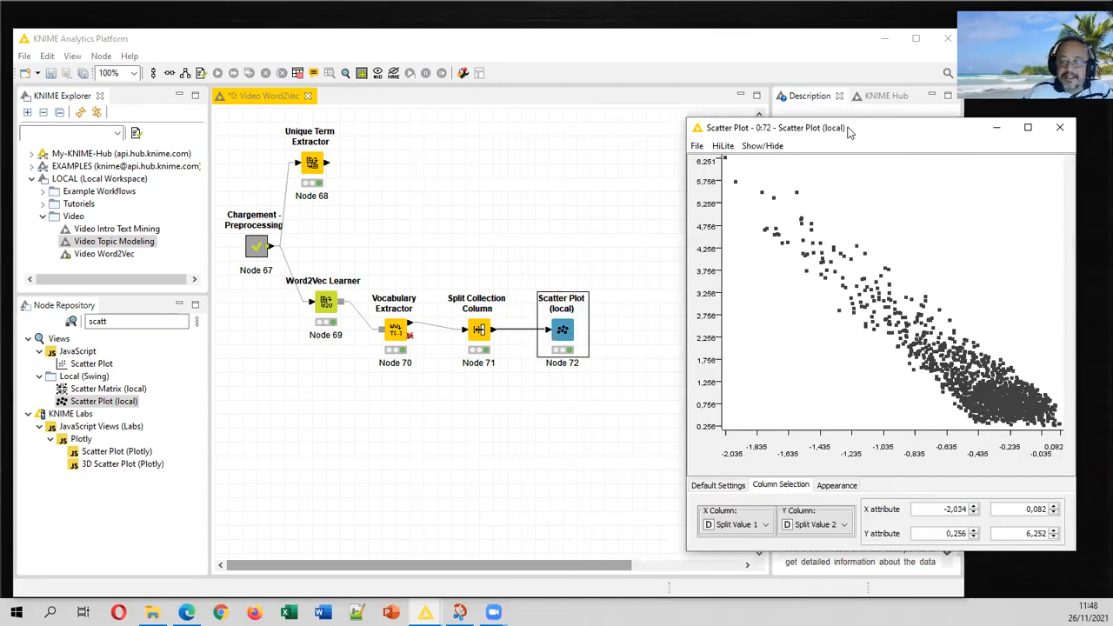
Open the Split Collection Column's output table and narrow its window to compare it side by side with the scatter plot
click(484, 339)
right_click(484, 339)
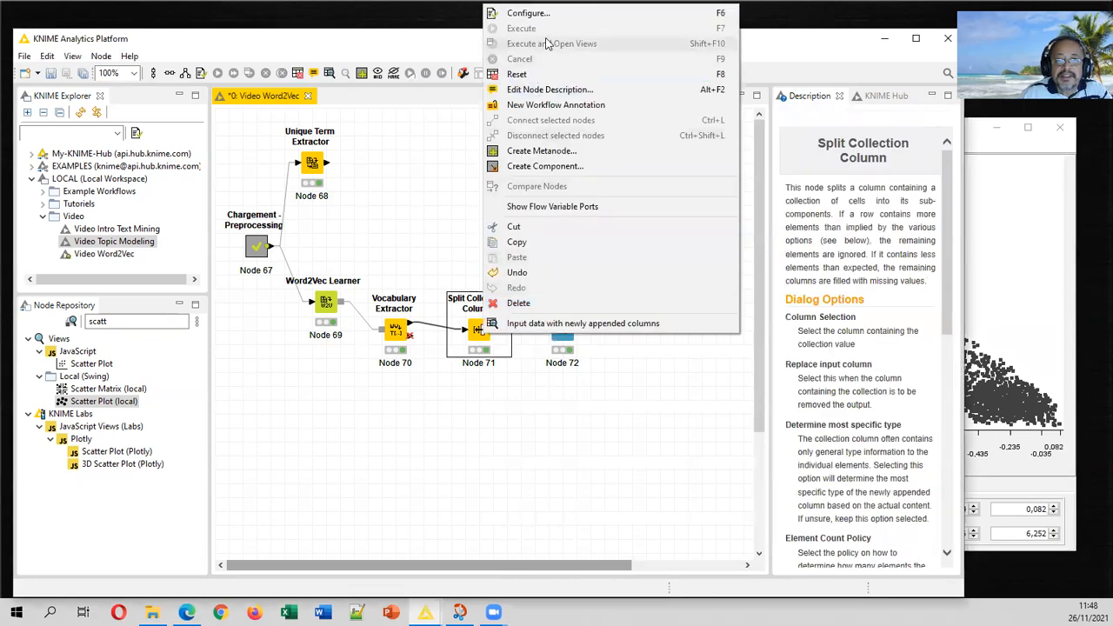
click(557, 320)
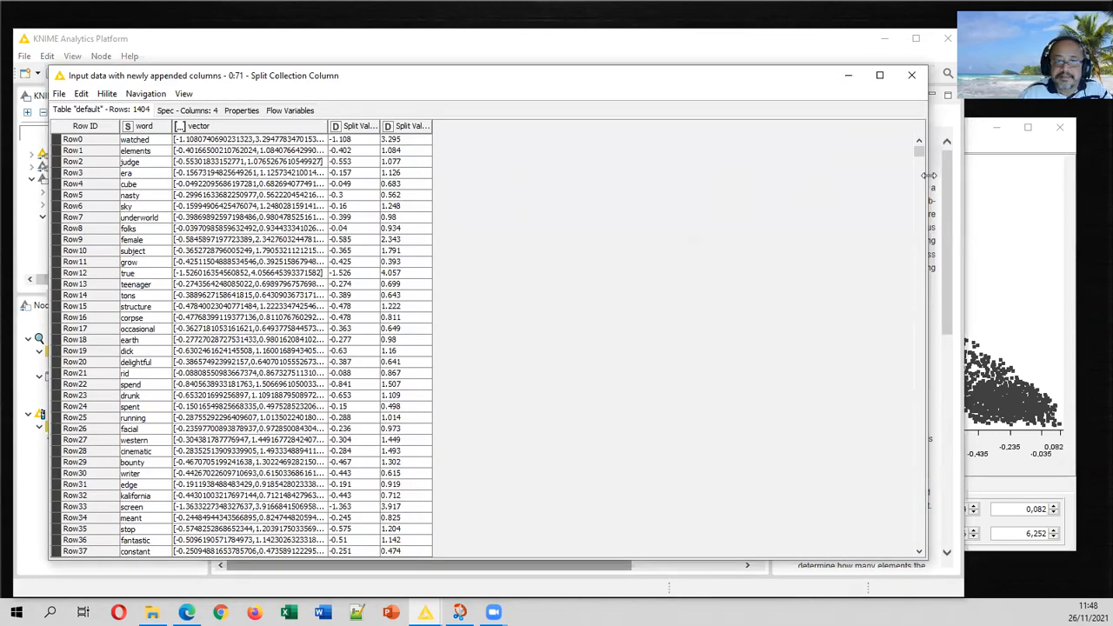
drag(929, 176, 460, 189)
click(970, 134)
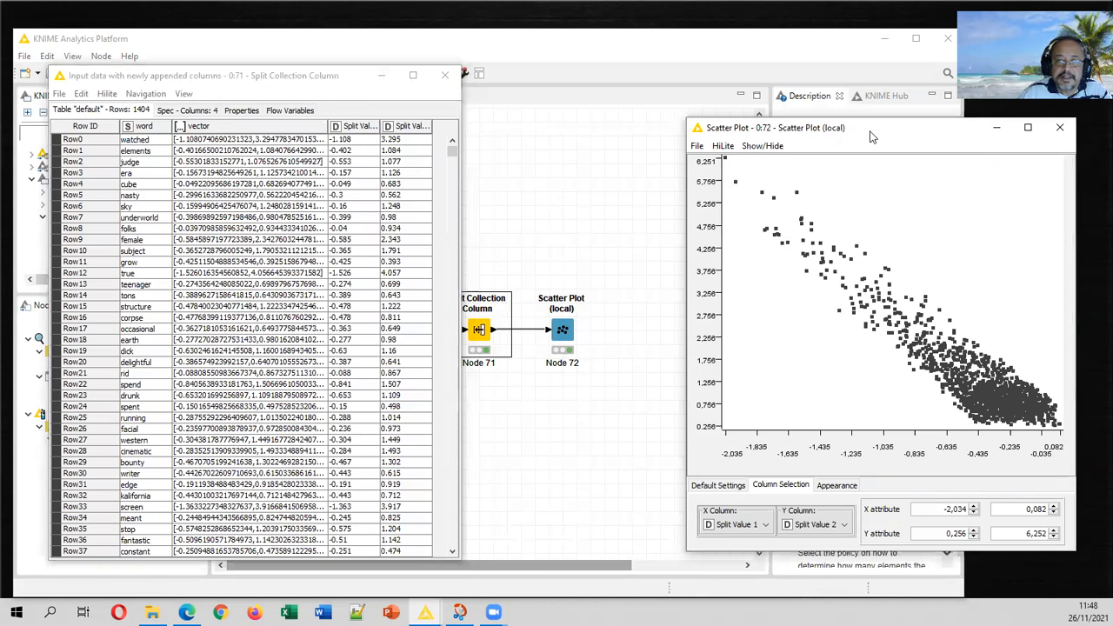
Place the scatter plot beside the output table and hilite the plot's extreme point with the highest Split Value 2
drag(872, 136, 704, 113)
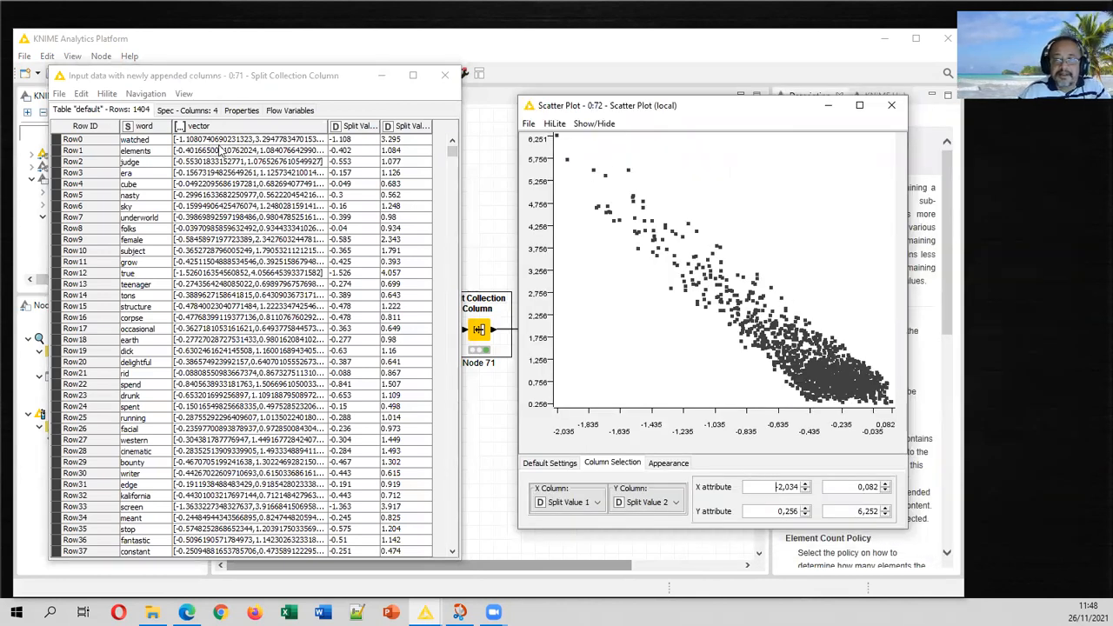
click(554, 123)
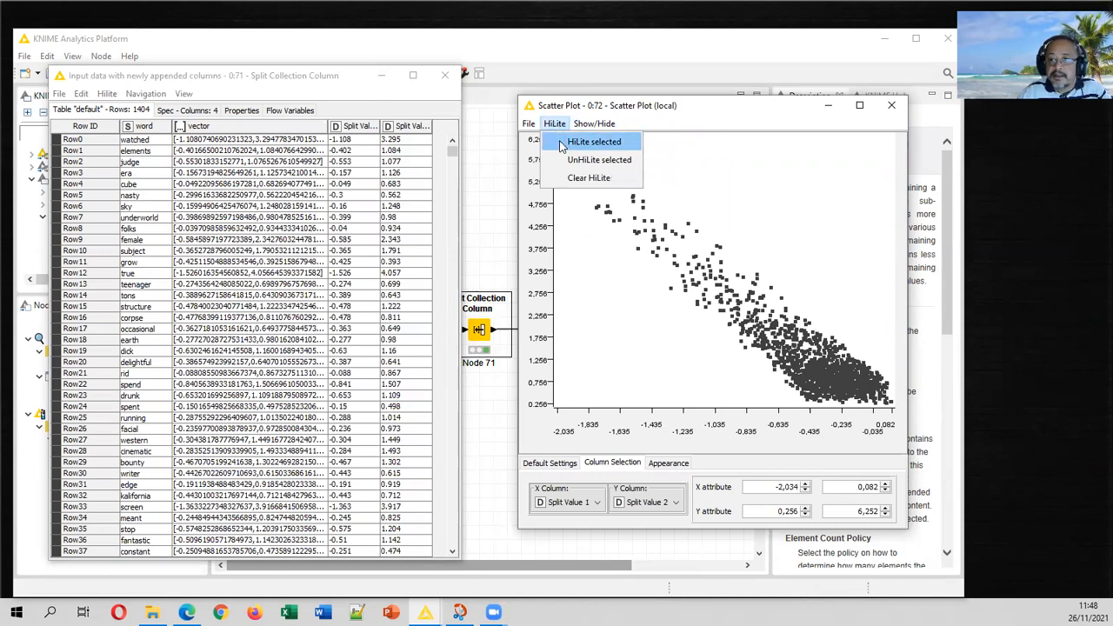
click(574, 144)
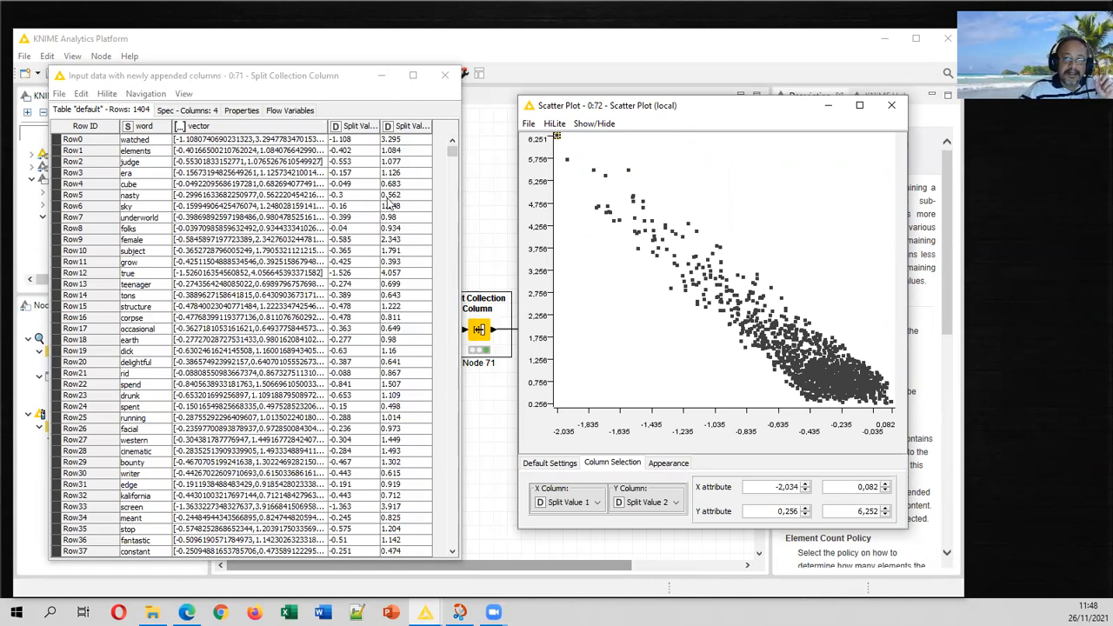
Look through the Split Collection Column output table and filter it to show hilited rows only
scroll(365, 204, down, 10)
scroll(365, 204, down, 20)
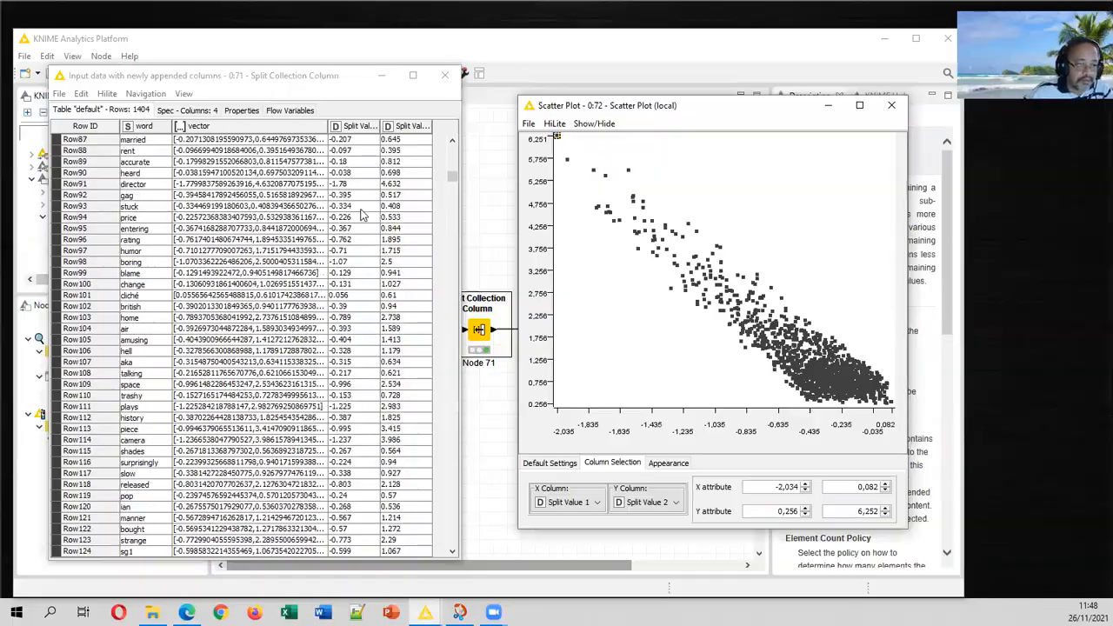
drag(452, 191, 457, 122)
click(107, 94)
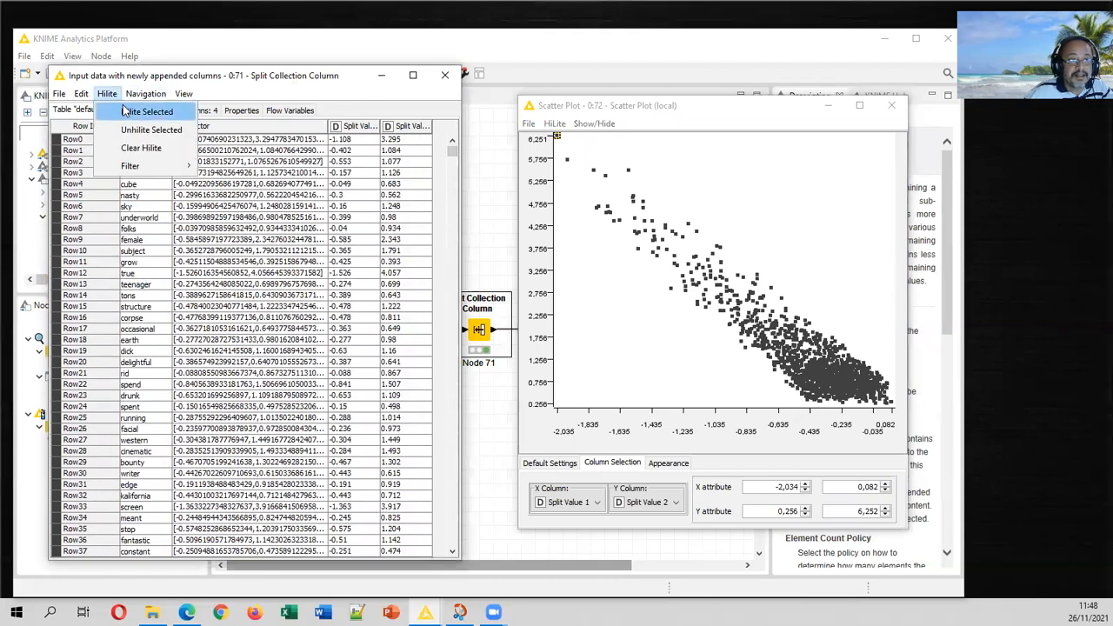
mouse_move(136, 167)
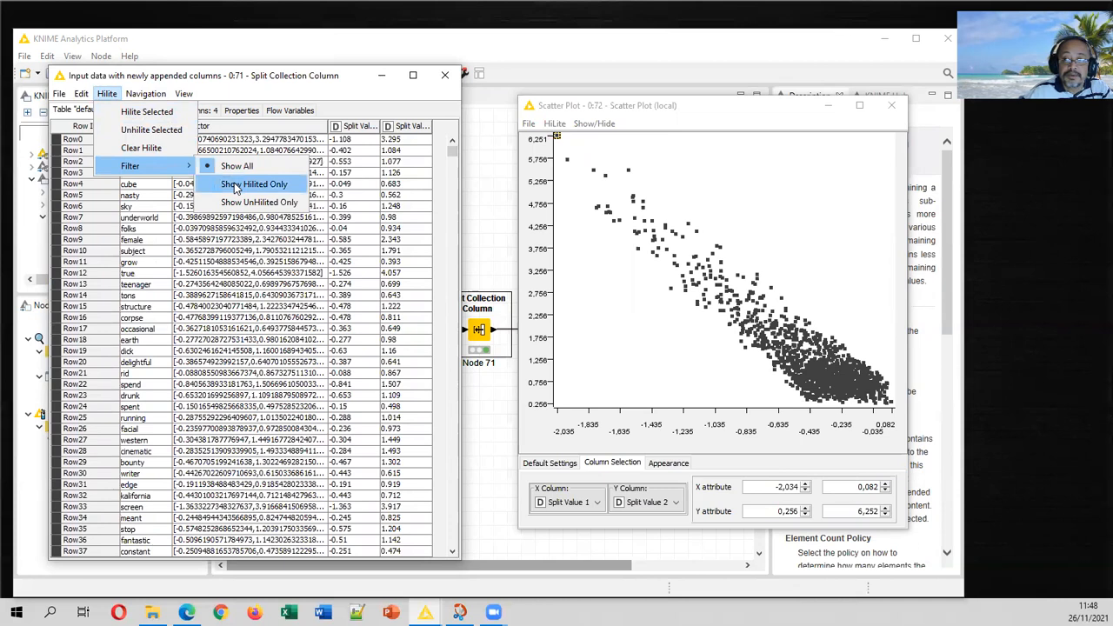
click(234, 185)
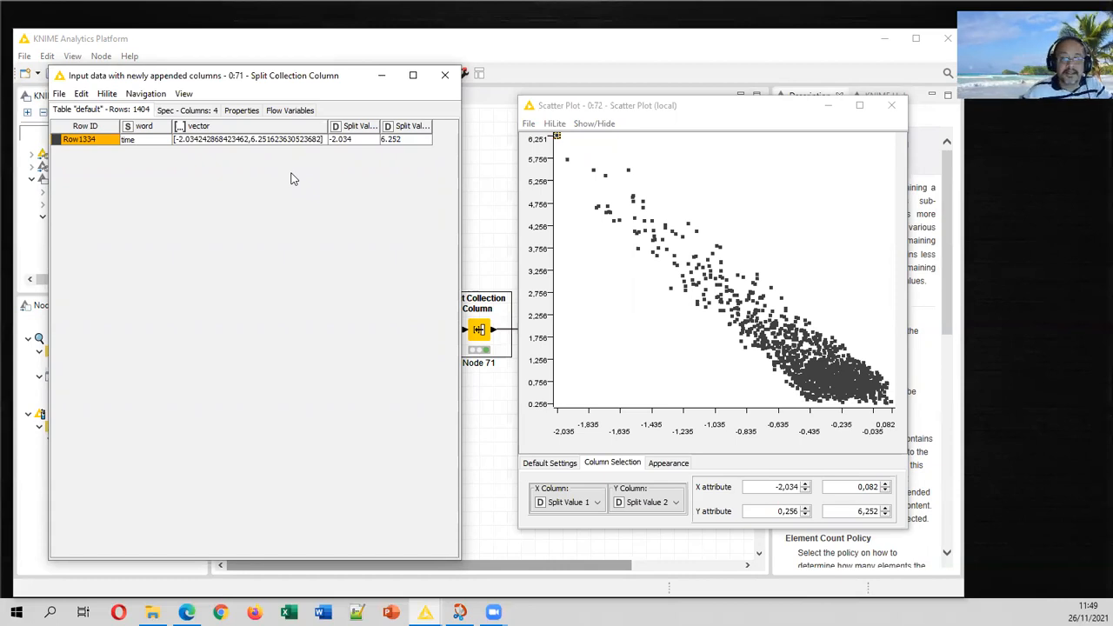
Clear the existing hilite and hilite the four scatter plot points just below the extreme one
click(553, 124)
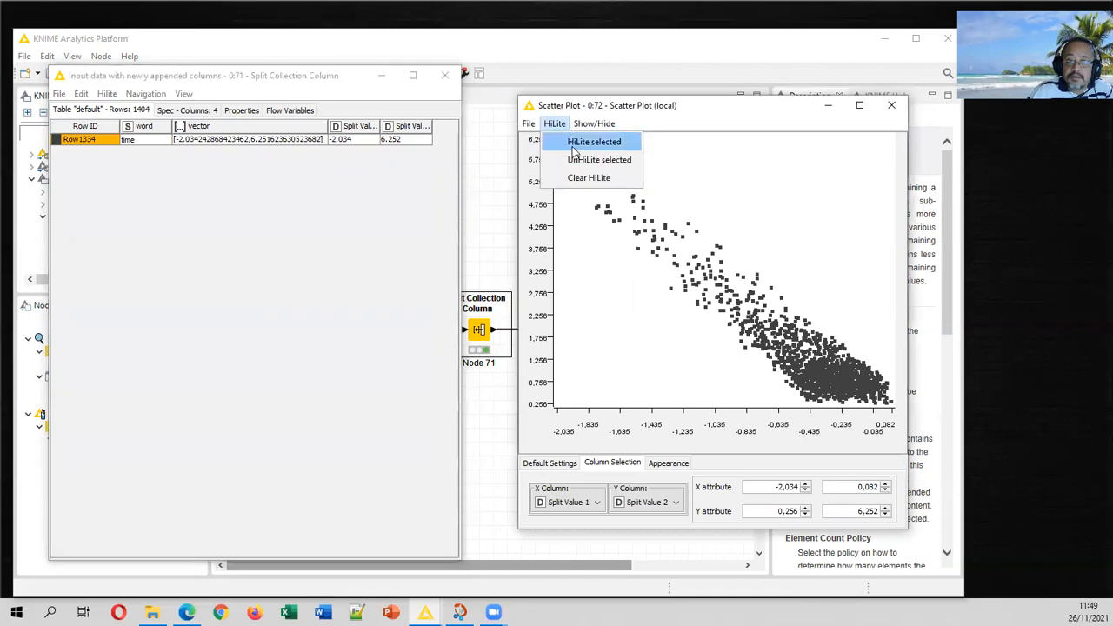
click(574, 177)
click(594, 123)
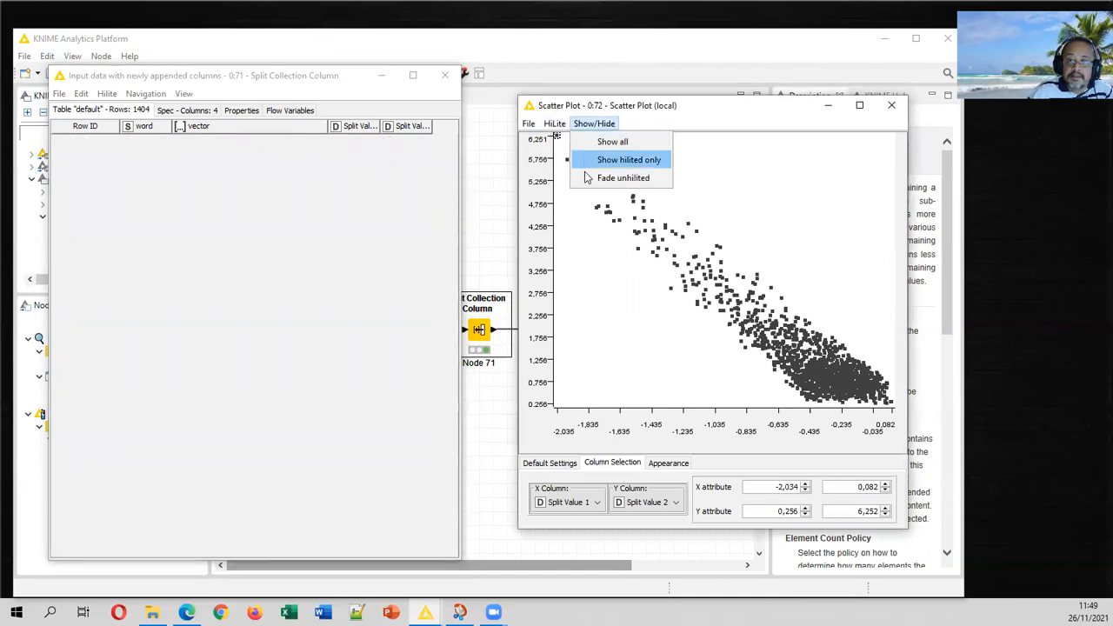
mouse_move(558, 126)
click(562, 174)
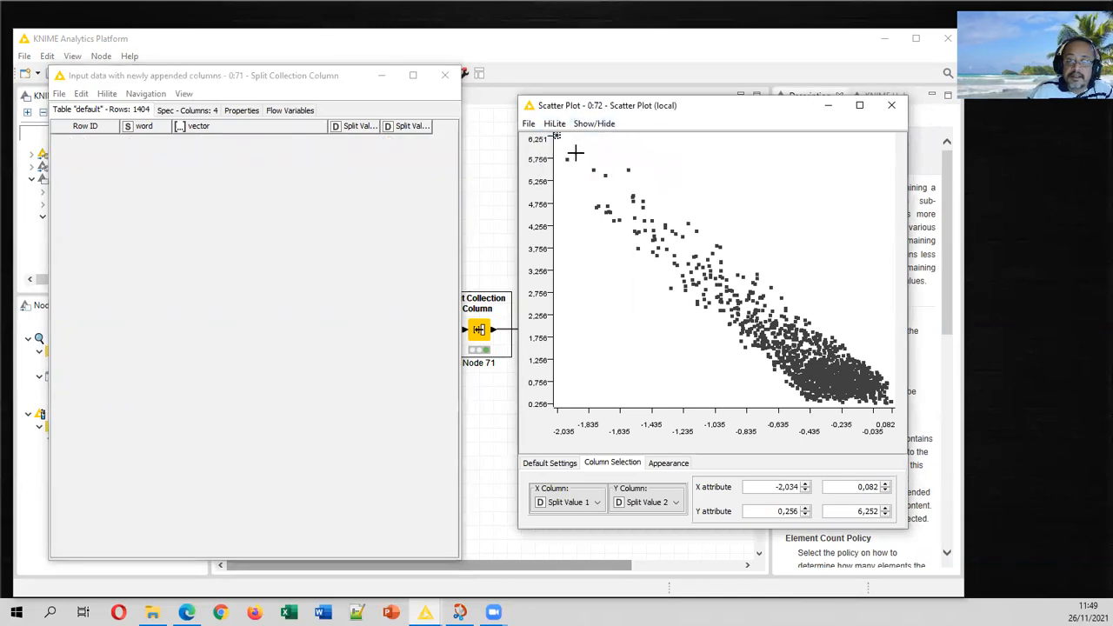
drag(561, 149, 641, 185)
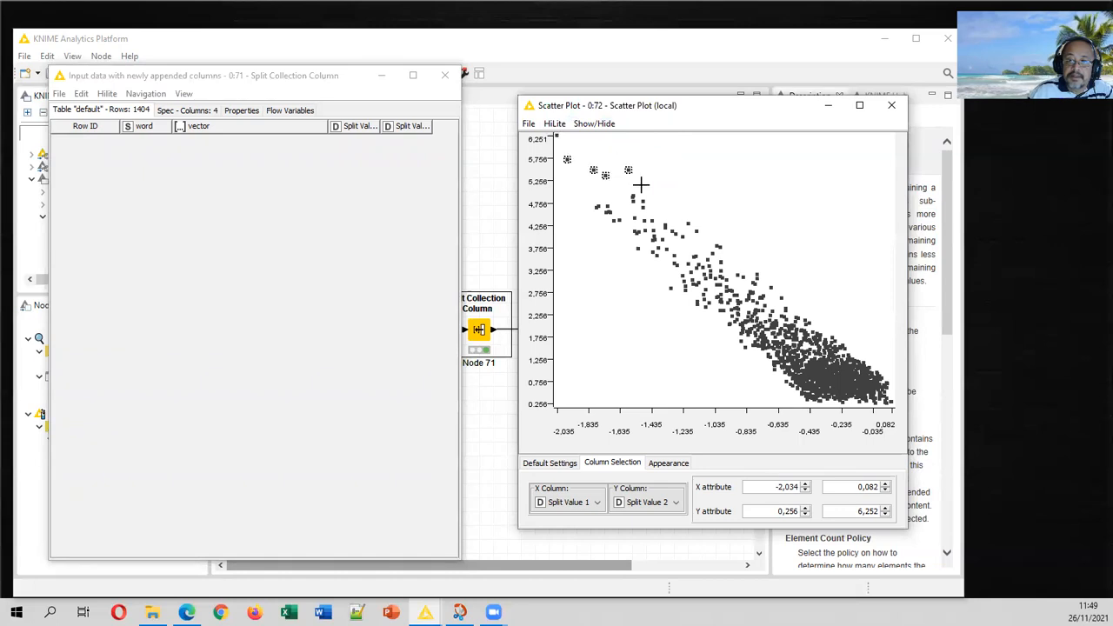
click(554, 124)
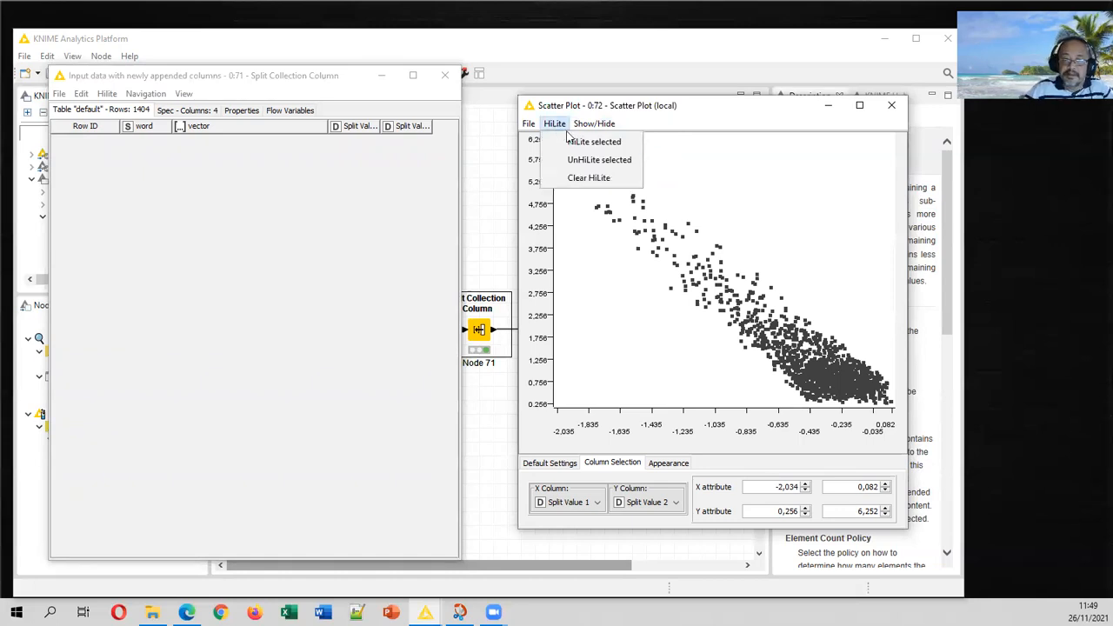
click(567, 142)
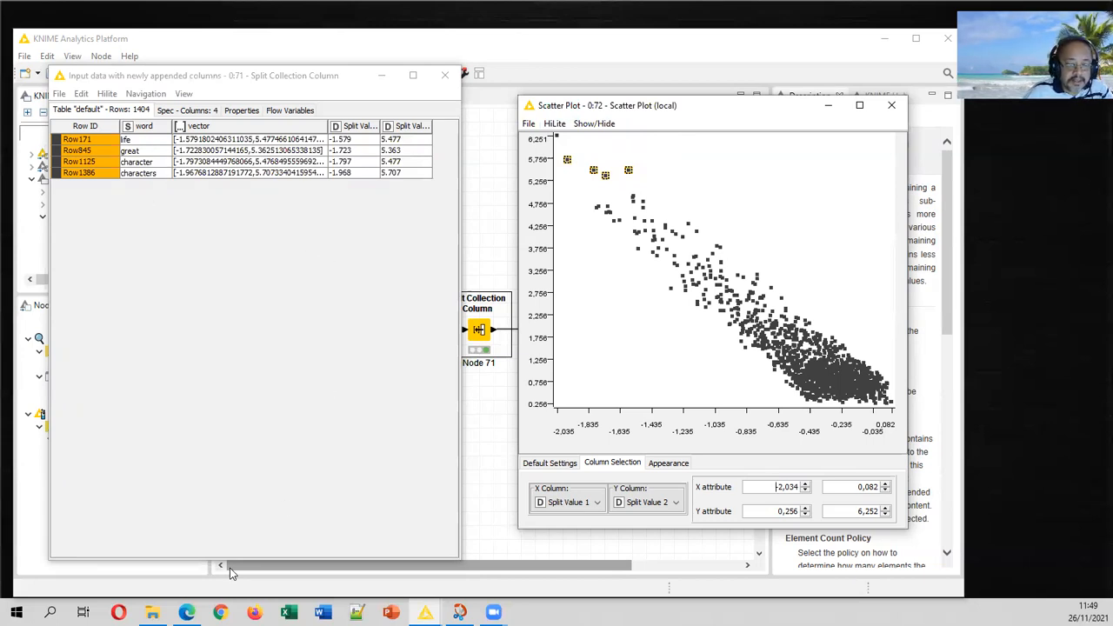
Switch to Microsoft Edge and look up "character" in the WordReference English-French dictionary
click(186, 612)
click(546, 71)
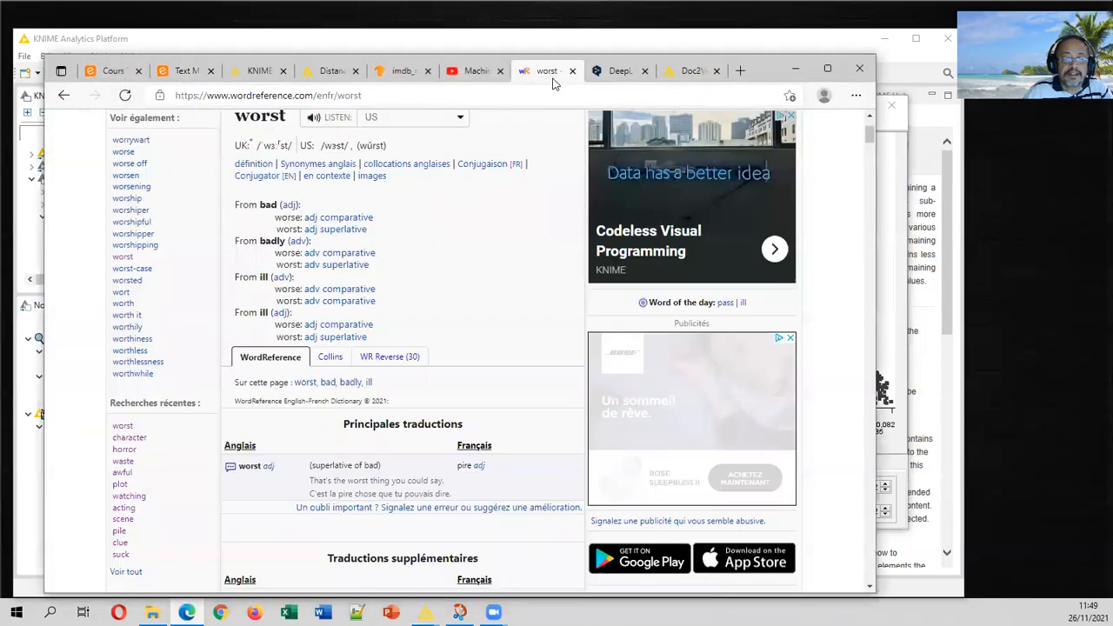
click(314, 218)
text(character)
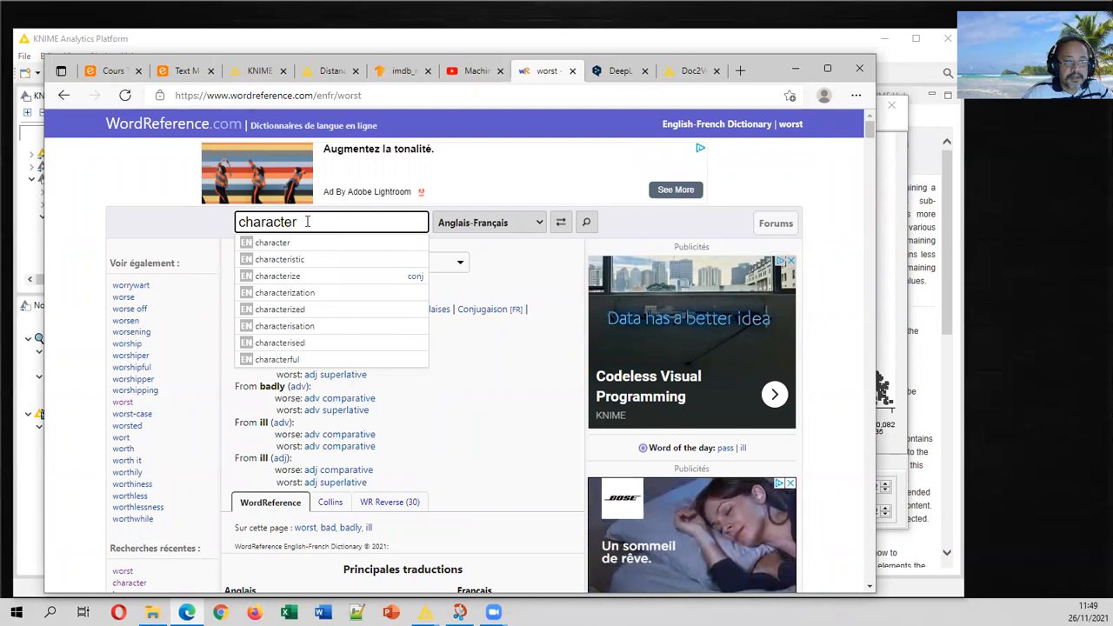
key(Return)
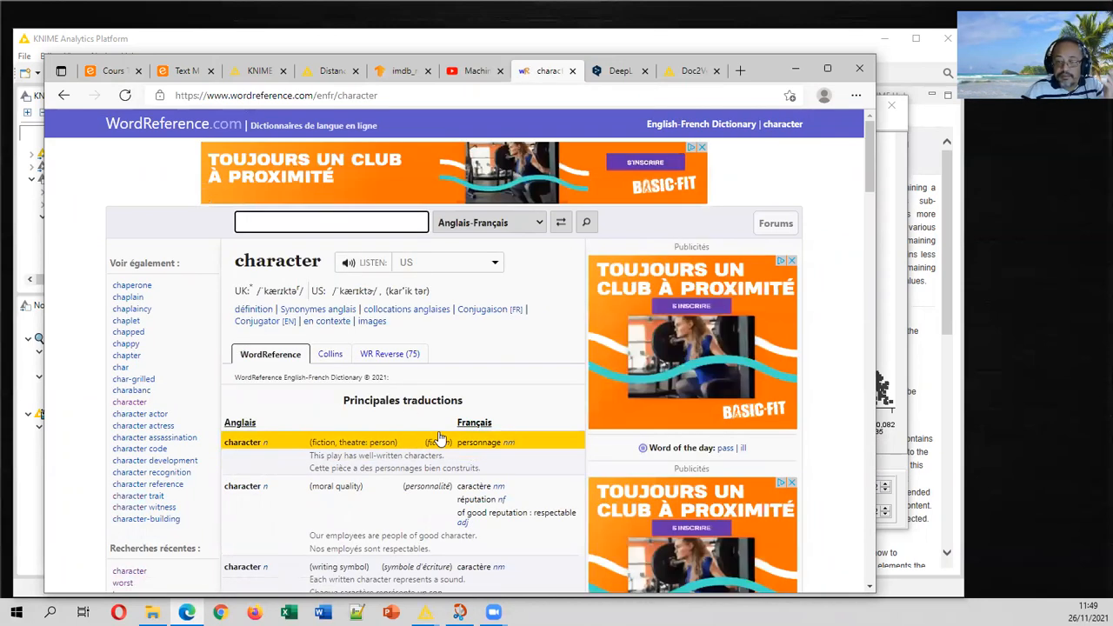
Return to KNIME and bring the scatter plot and the filtered output table back to the front
click(786, 46)
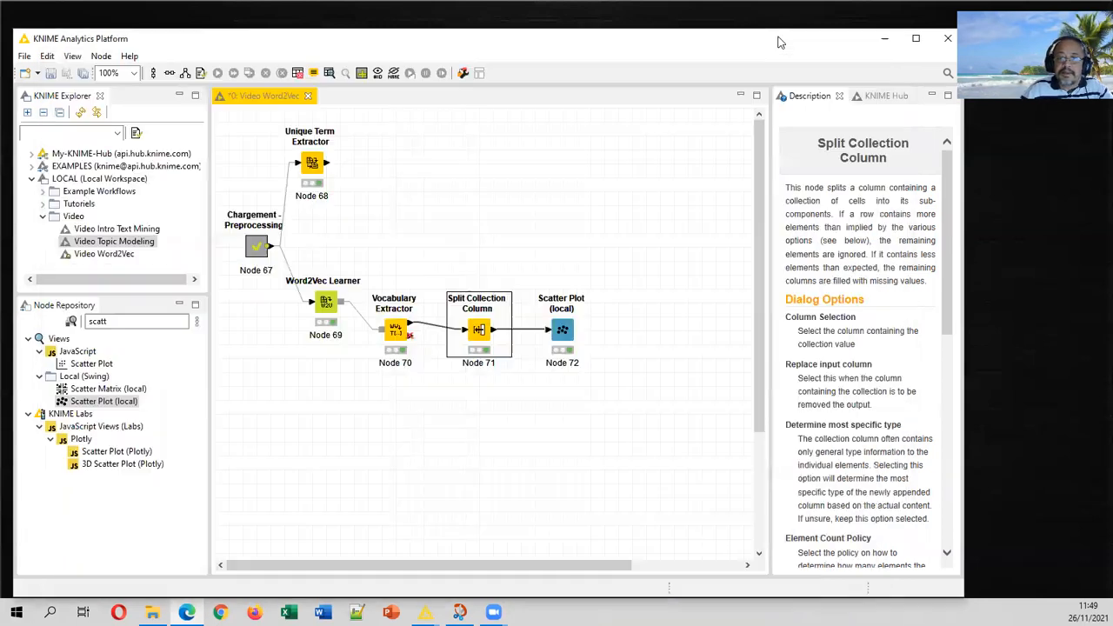
click(425, 612)
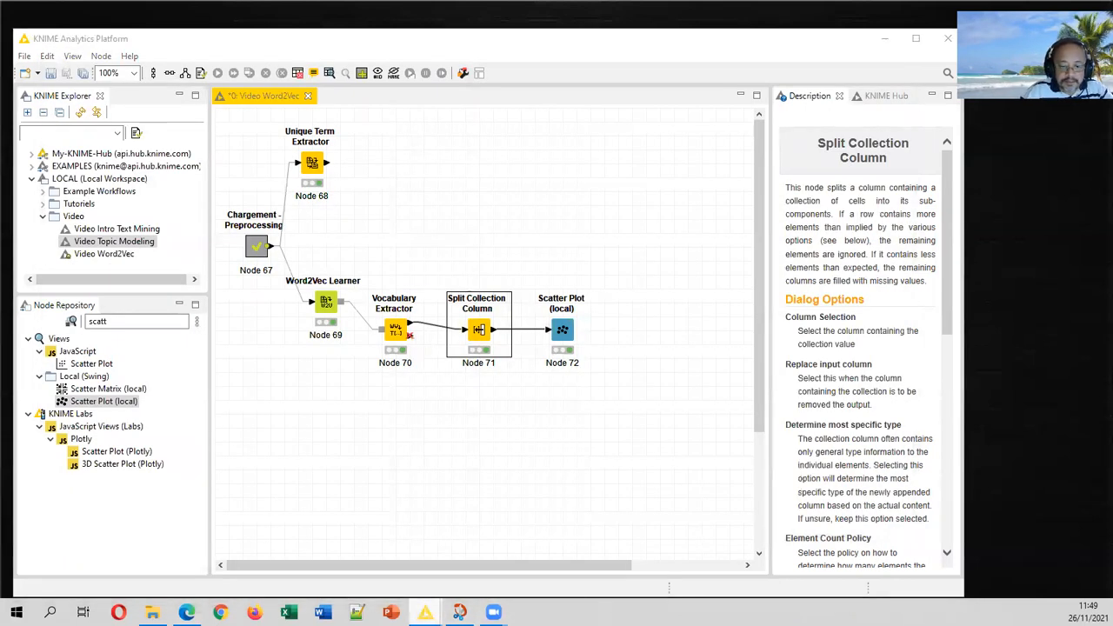
click(483, 561)
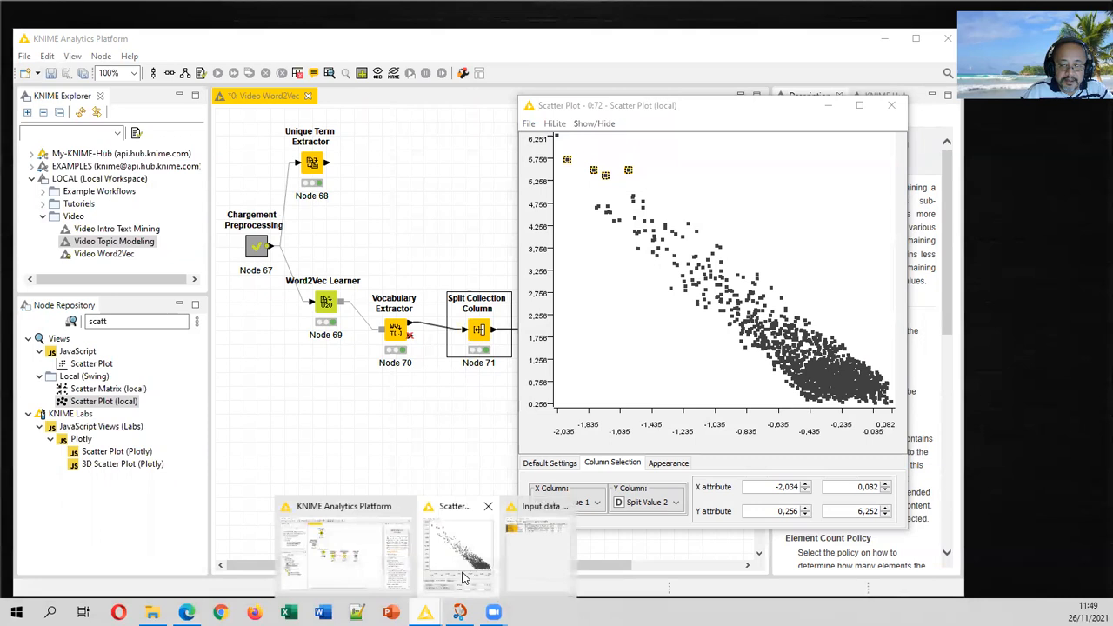
click(538, 552)
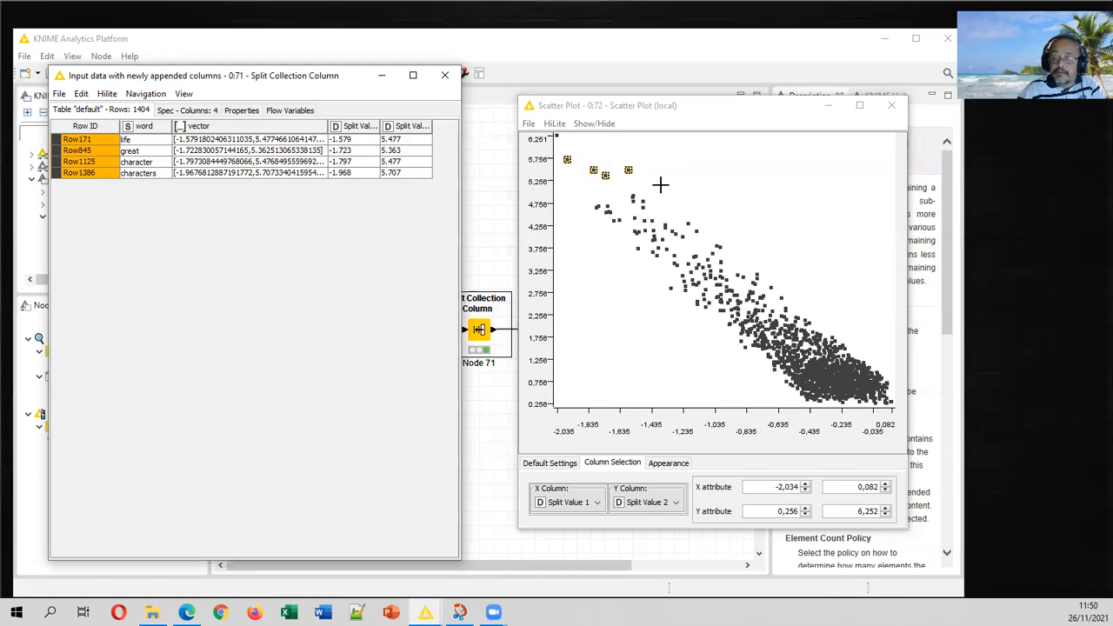
Clear the hilite in the scatter plot and close both the plot and the output table
click(554, 124)
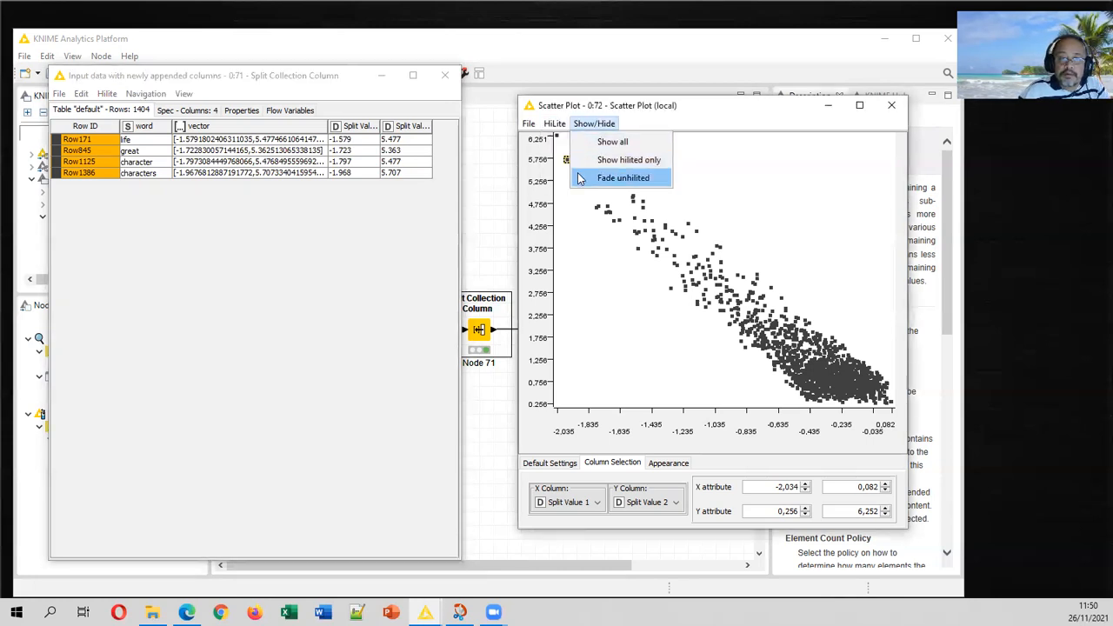
click(570, 178)
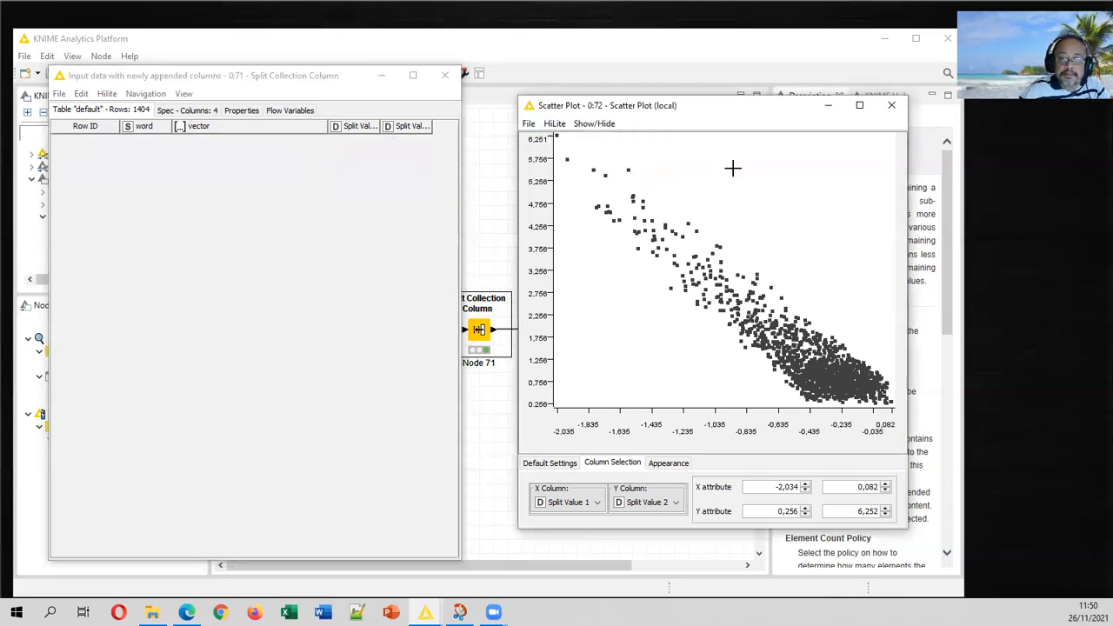
click(891, 105)
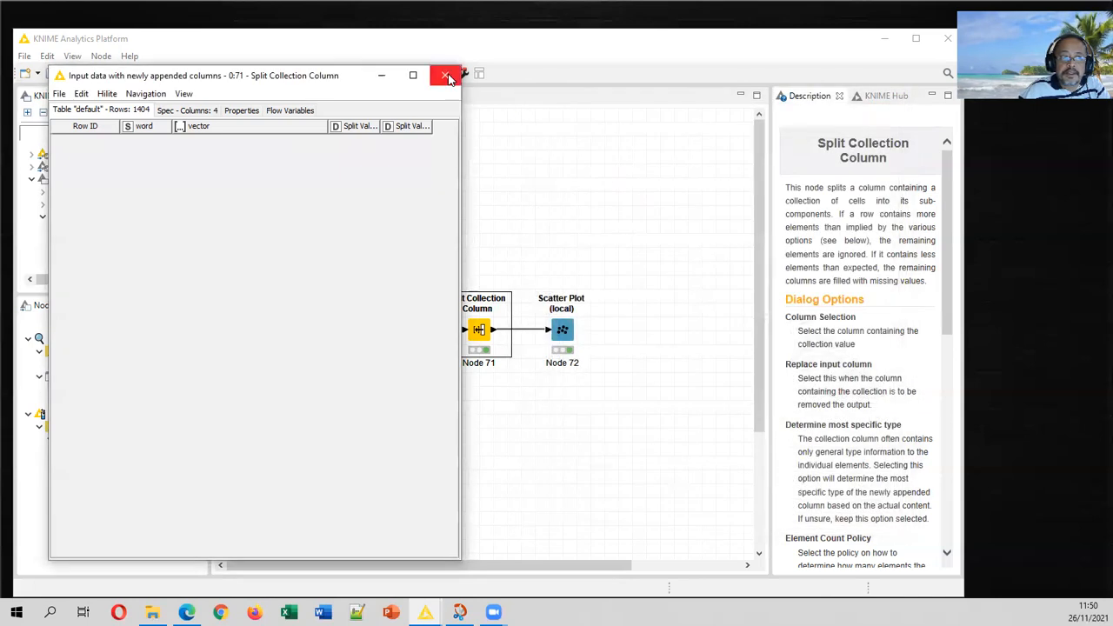
click(445, 76)
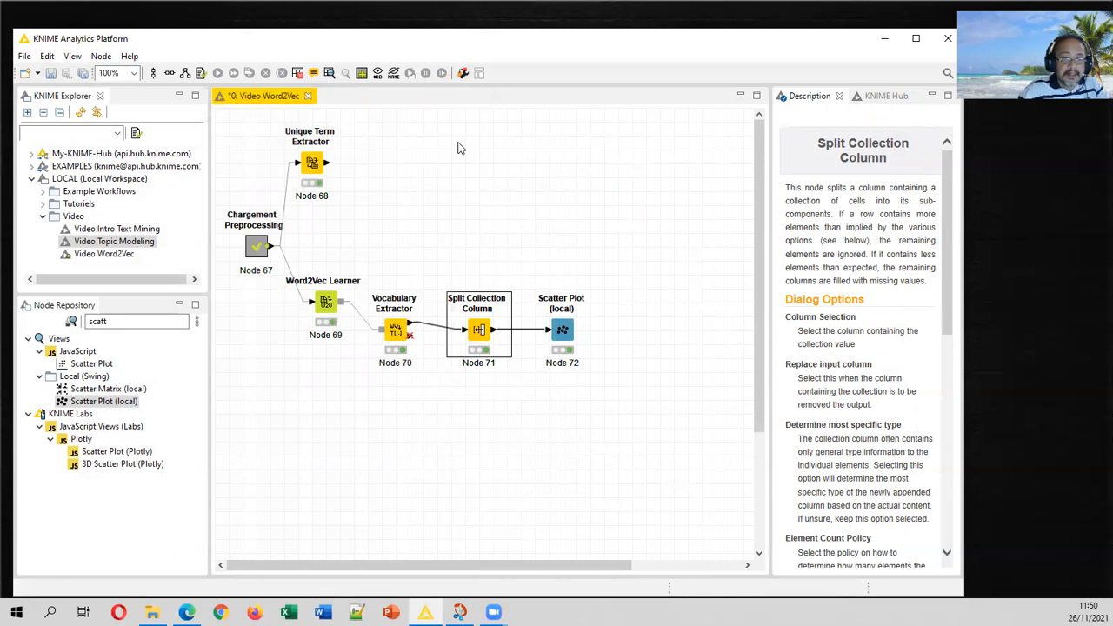
Search the node repository for "distance ma", add a Distance Matrix Calculate node and connect the Vocabulary Extractor's first output to it
double_click(97, 322)
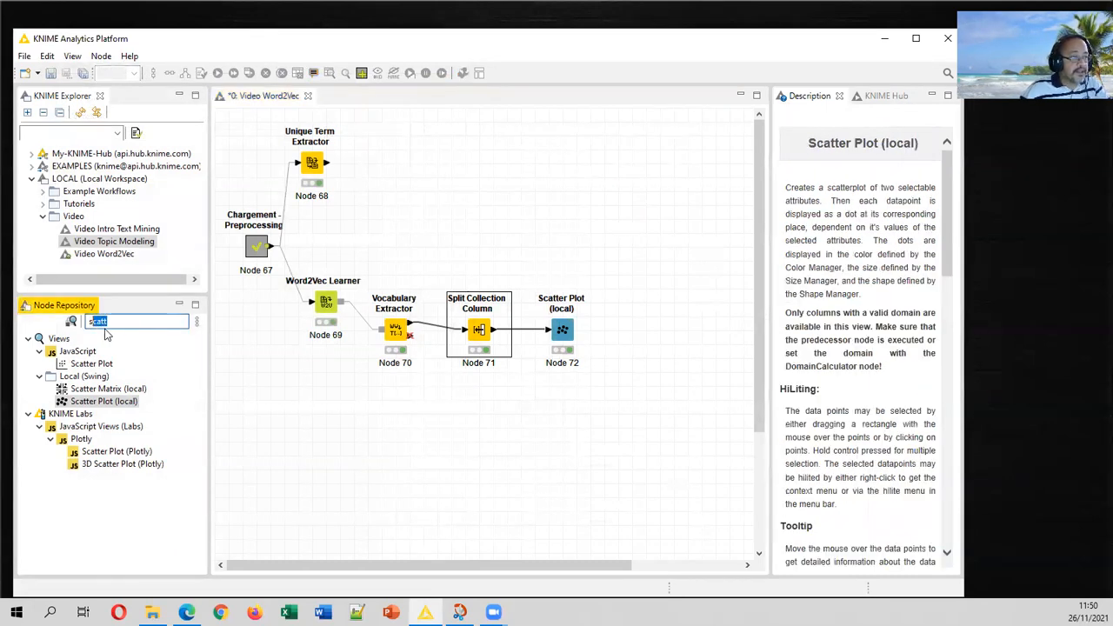
text(dist)
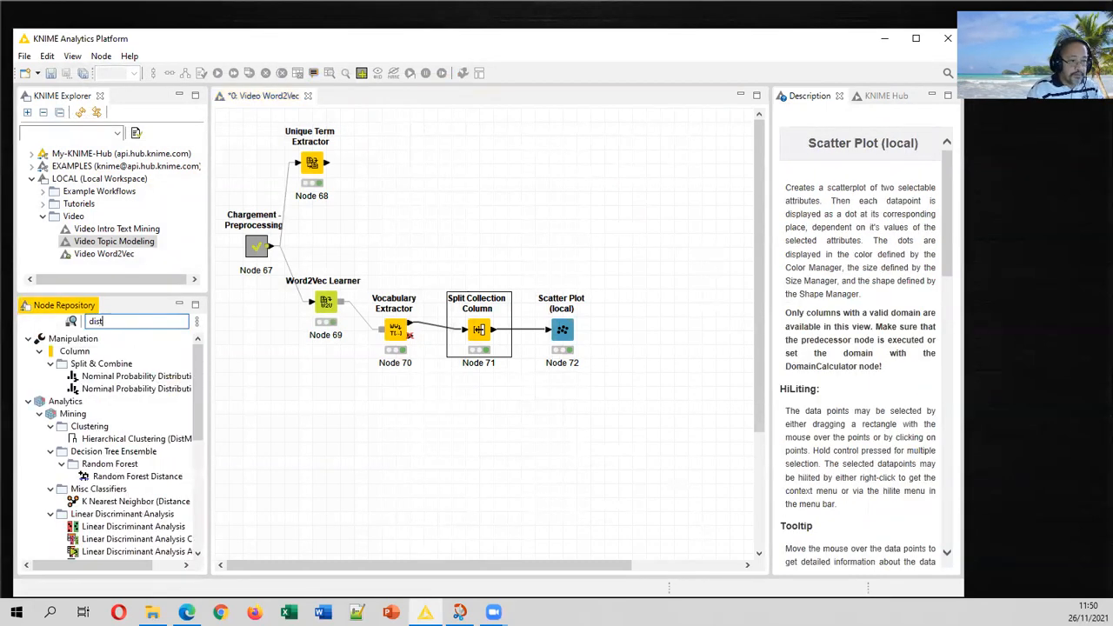
text(ac)
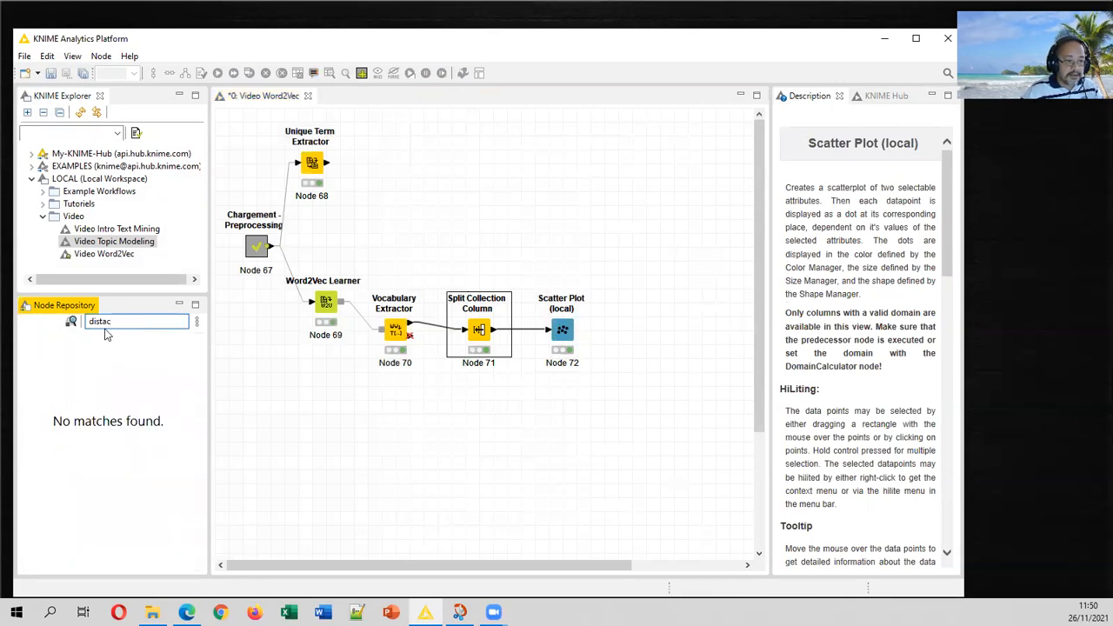
key(BackSpace)
text(nce)
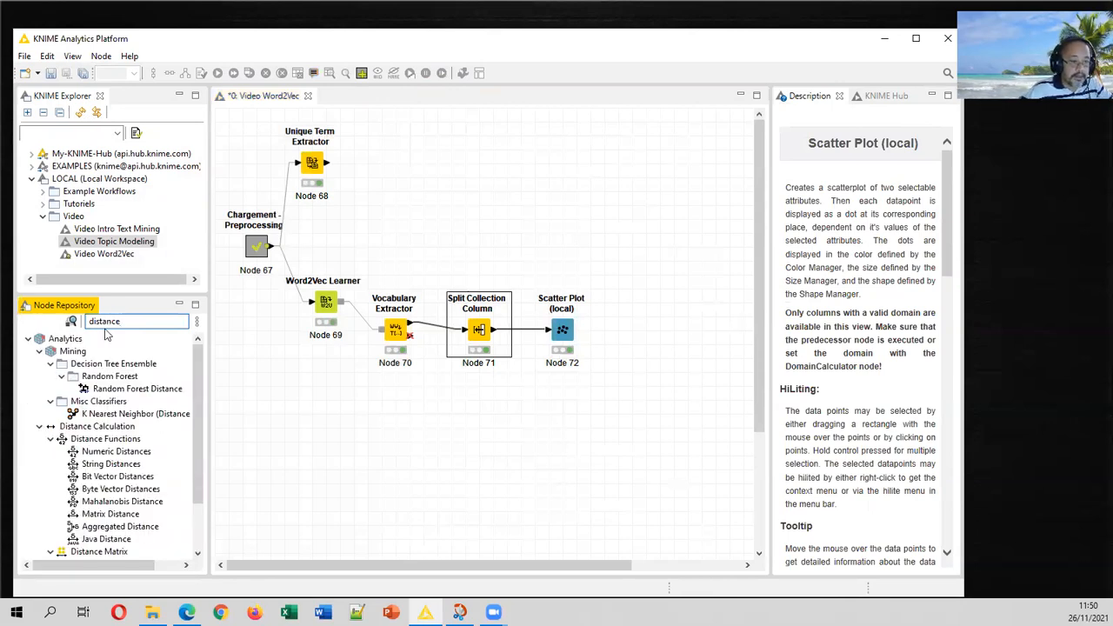
text( ma)
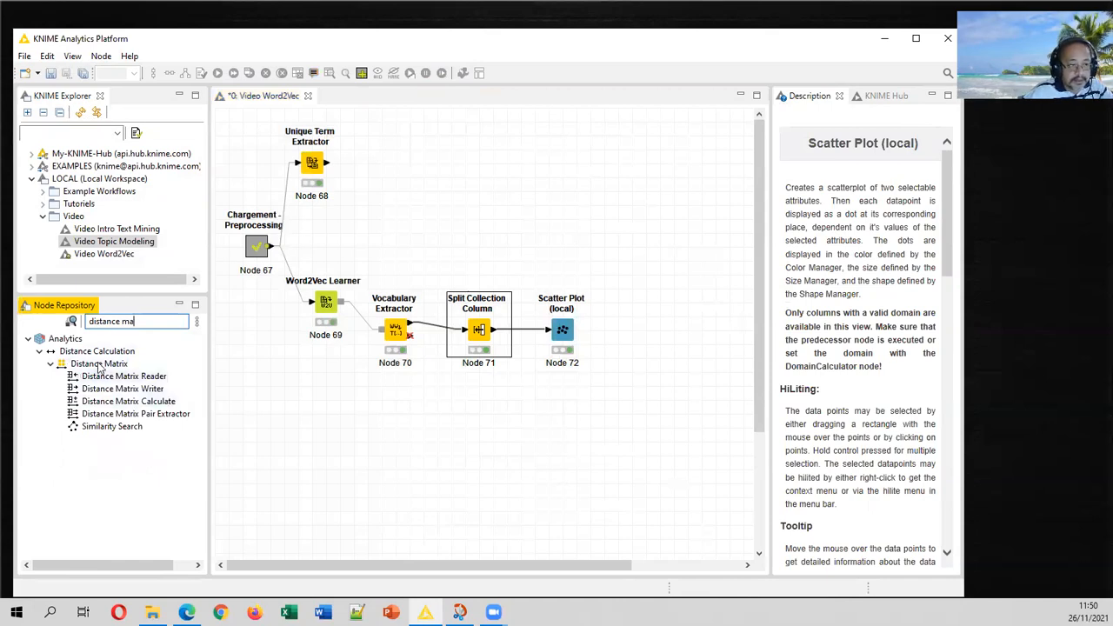
drag(128, 400, 476, 240)
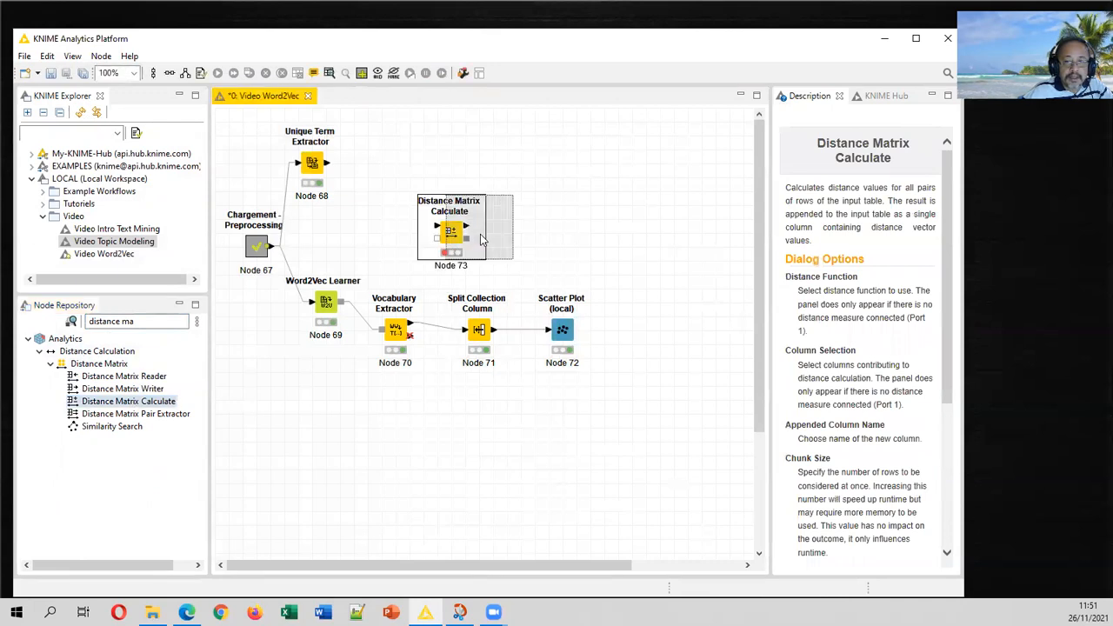
click(410, 333)
mouse_move(412, 325)
mouse_down()
mouse_move(476, 230)
mouse_move(469, 240)
mouse_up()
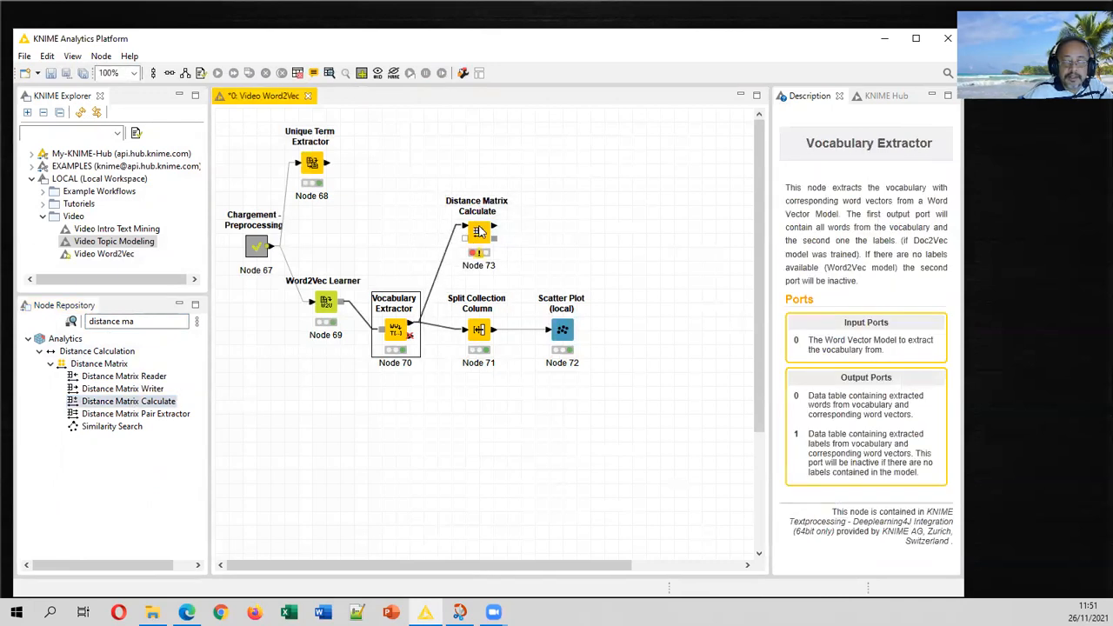
Check which columns the Distance Matrix Calculate configuration offers for the Euclidean distance, and cancel the dialog
click(479, 248)
right_click(479, 248)
click(509, 246)
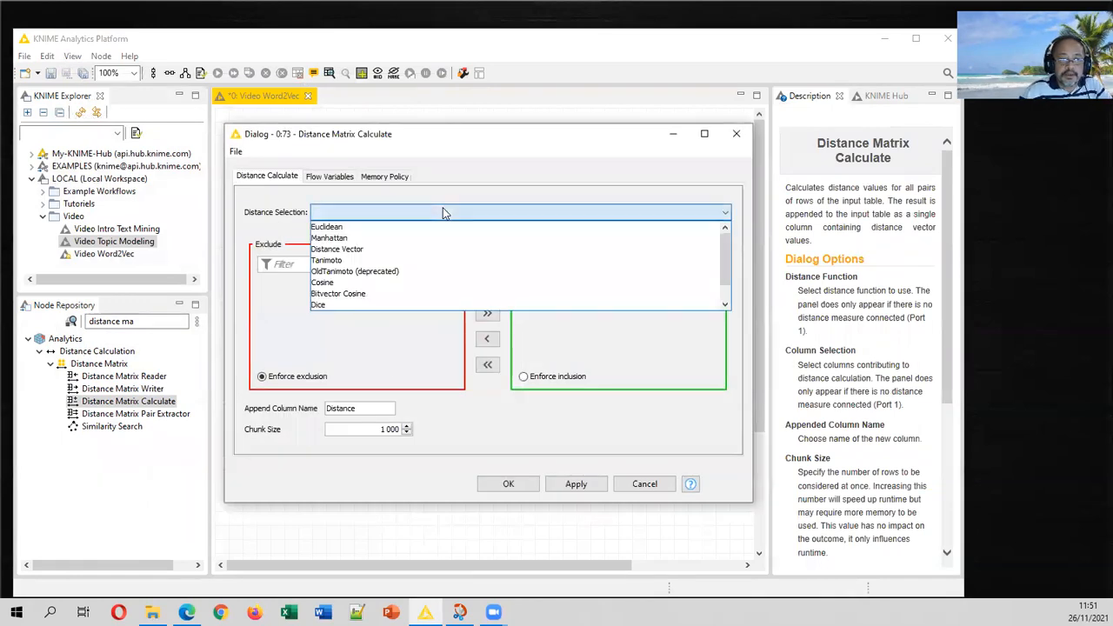
click(389, 228)
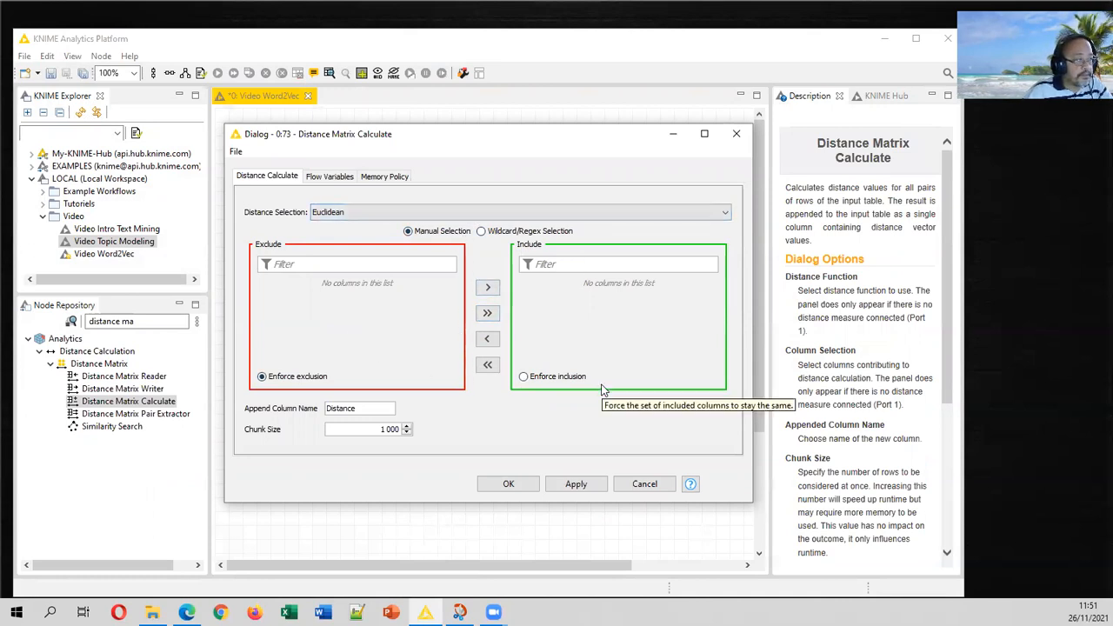
click(648, 481)
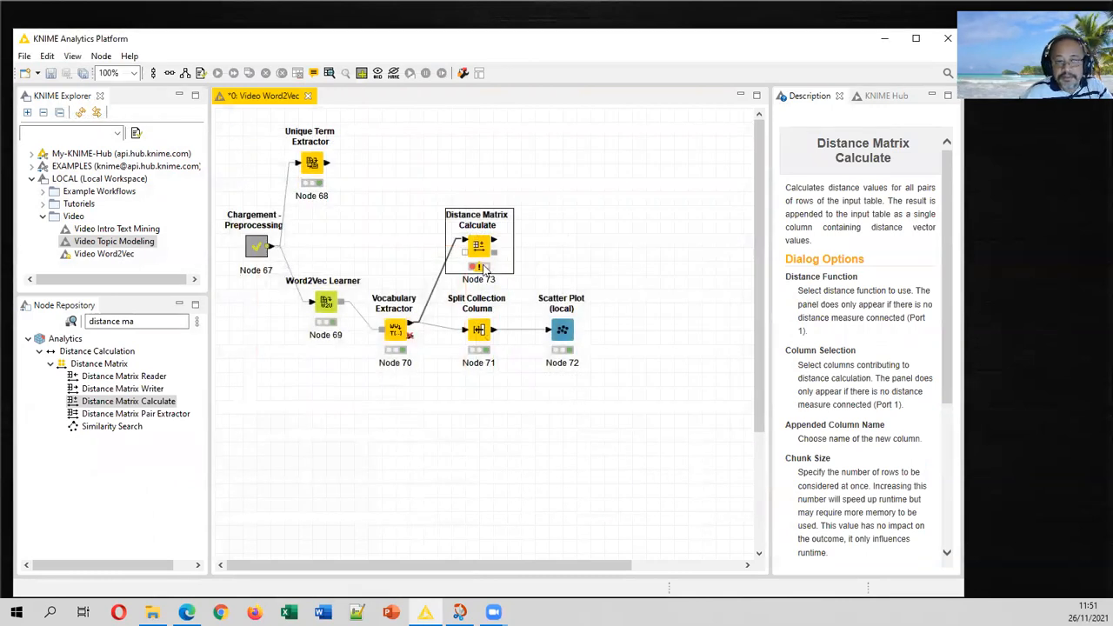
Disconnect Distance Matrix Calculate from the Vocabulary Extractor, feed it from Split Collection Column instead, and space it apart from the Scatter Plot node
click(442, 276)
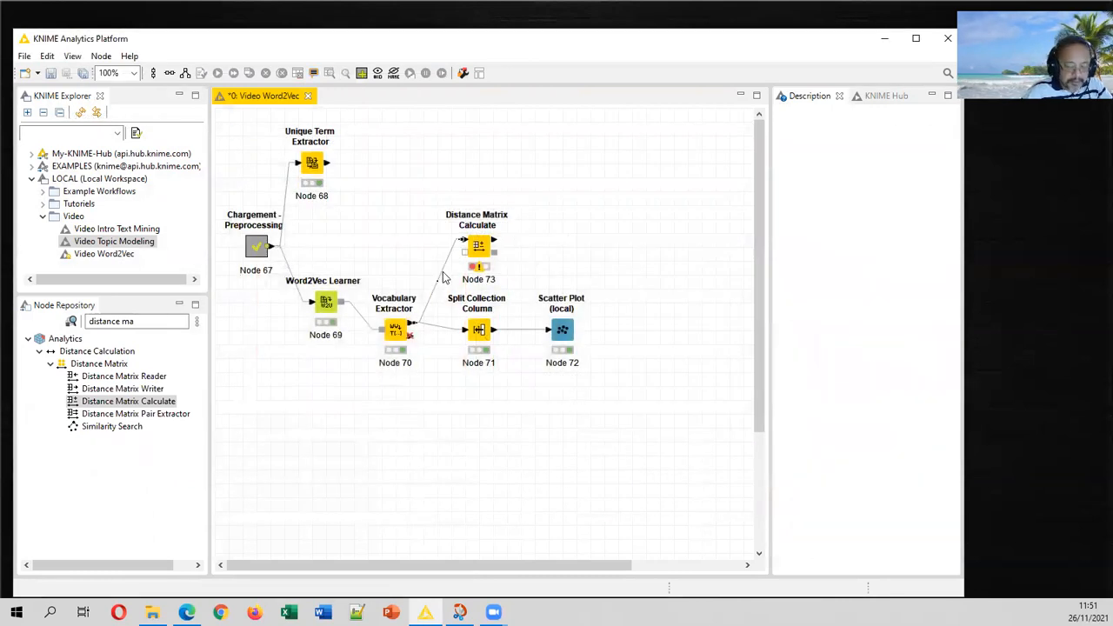
key(Delete)
click(561, 331)
drag(478, 250, 547, 249)
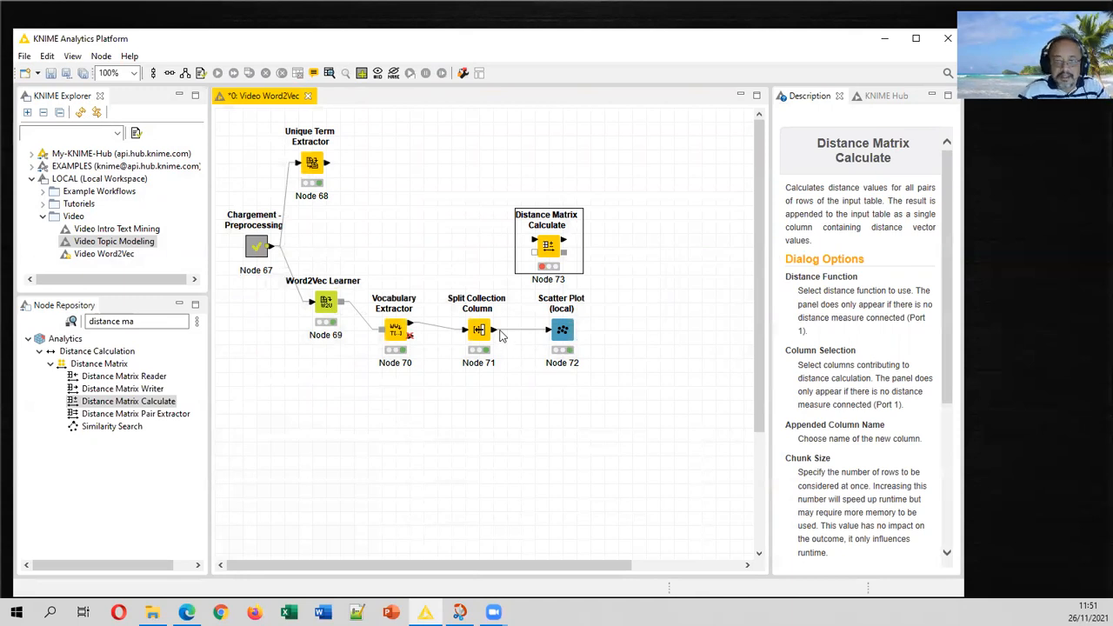
drag(495, 329, 540, 285)
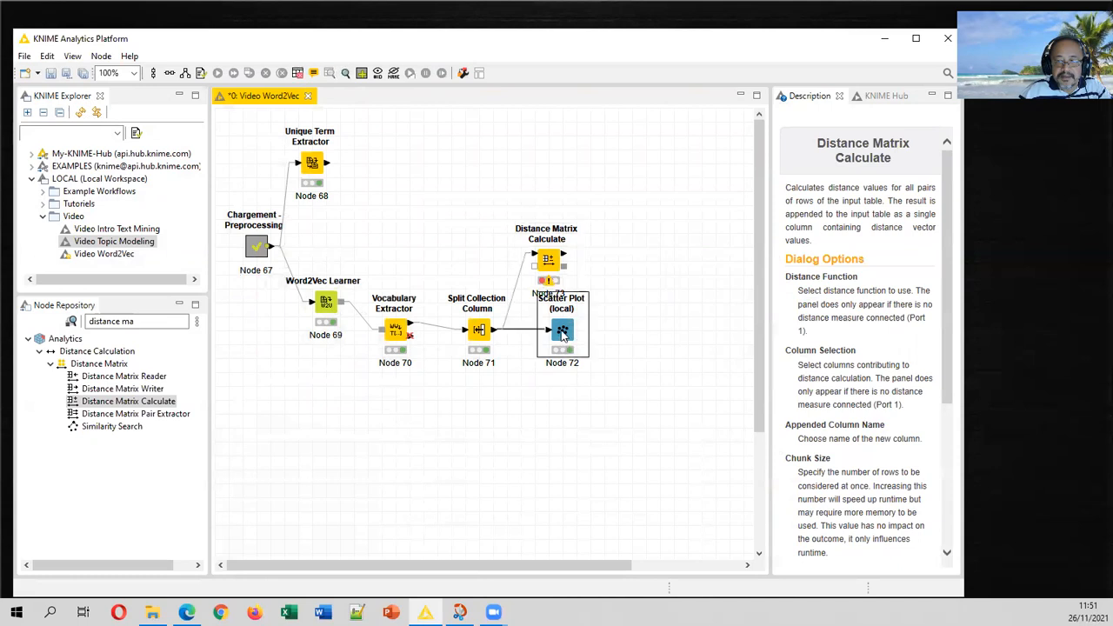
drag(562, 330, 561, 344)
Configure Distance Matrix Calculate with the Euclidean distance on Split Value 1 and Split Value 2, and execute the node
right_click(558, 268)
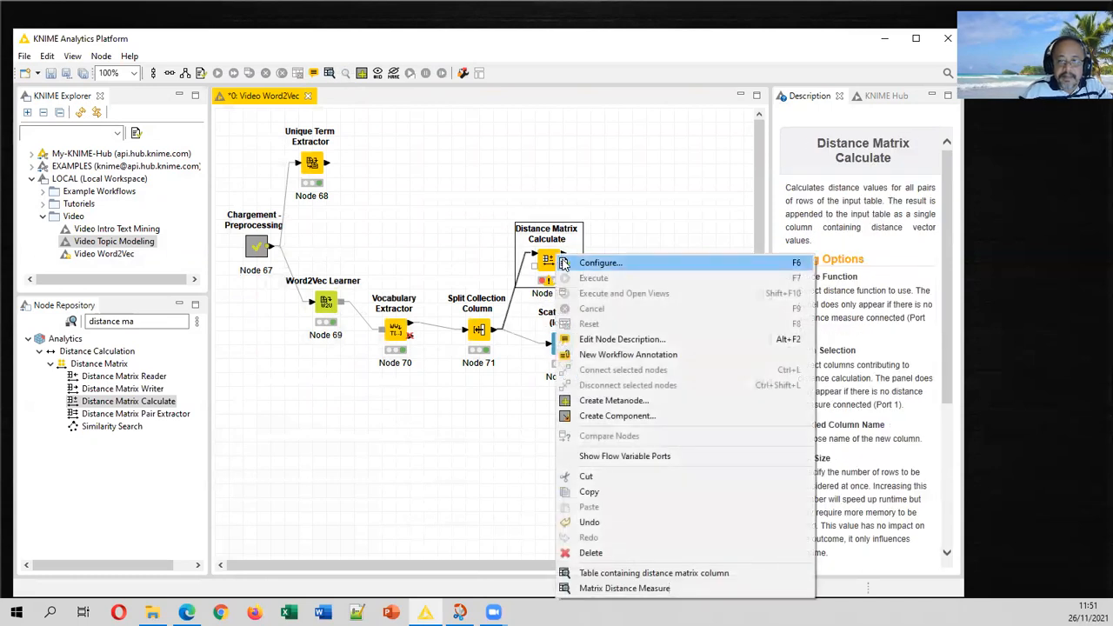
click(598, 263)
click(433, 213)
click(435, 226)
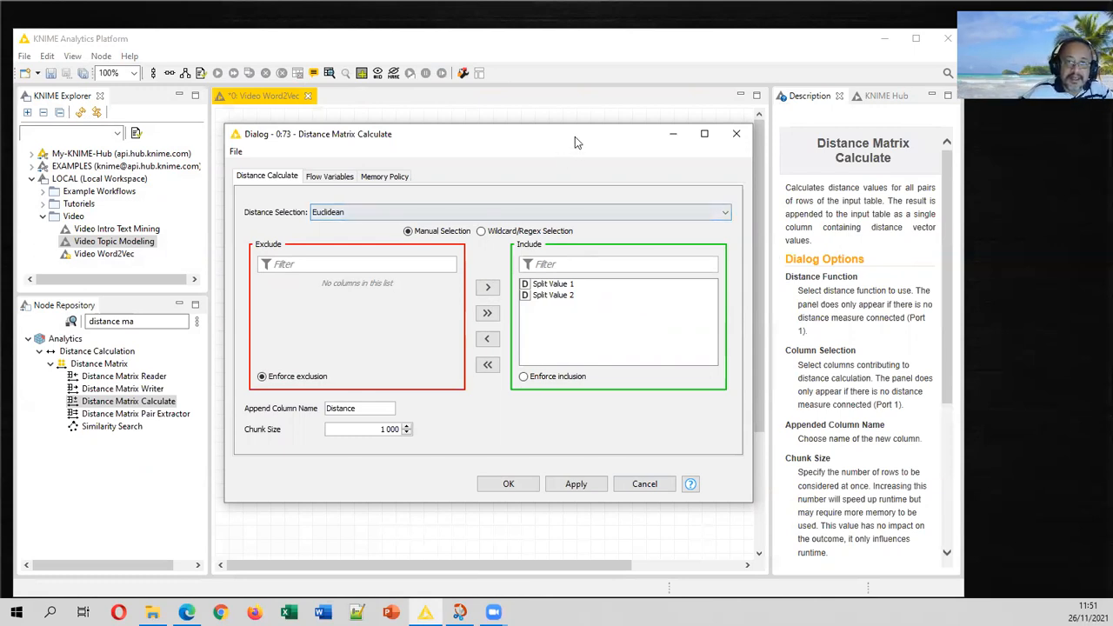
drag(574, 136, 926, 168)
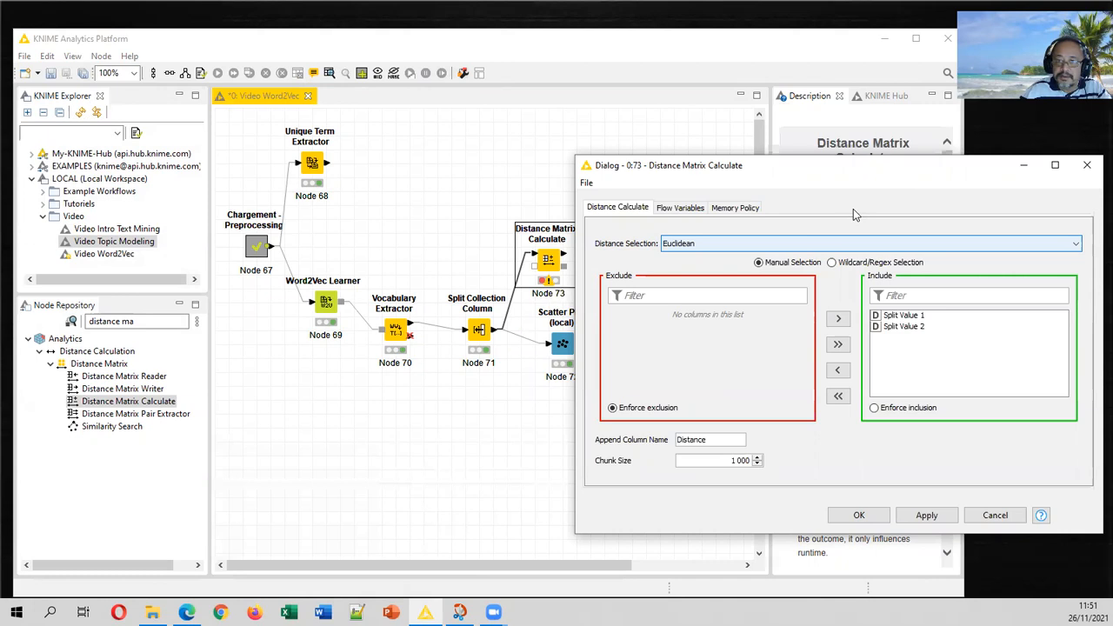
drag(915, 174, 561, 142)
click(501, 479)
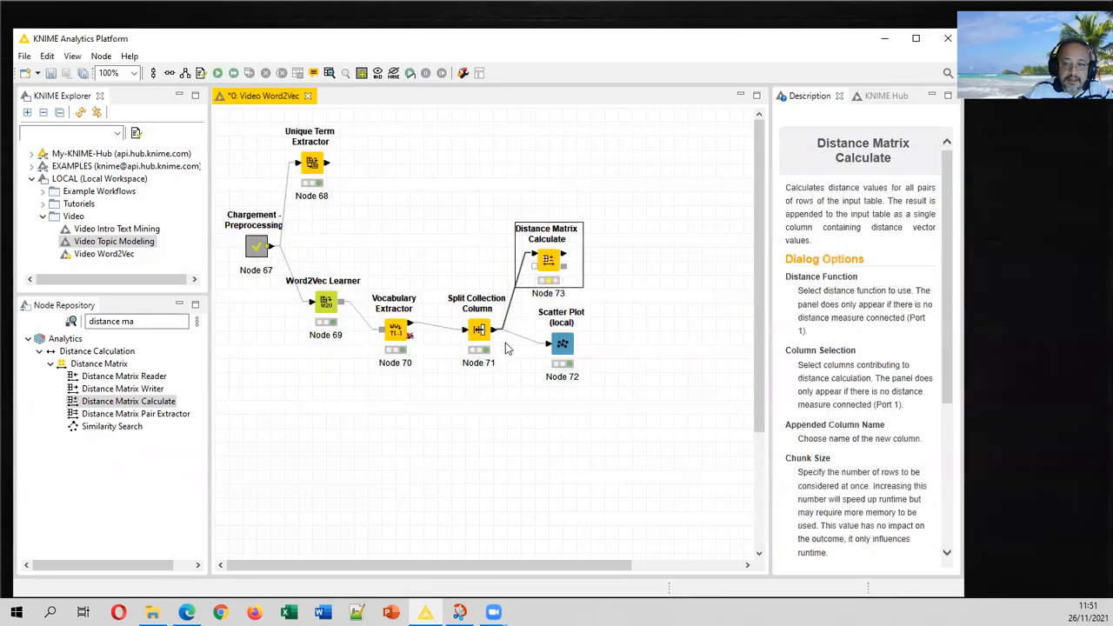
right_click(554, 259)
click(610, 278)
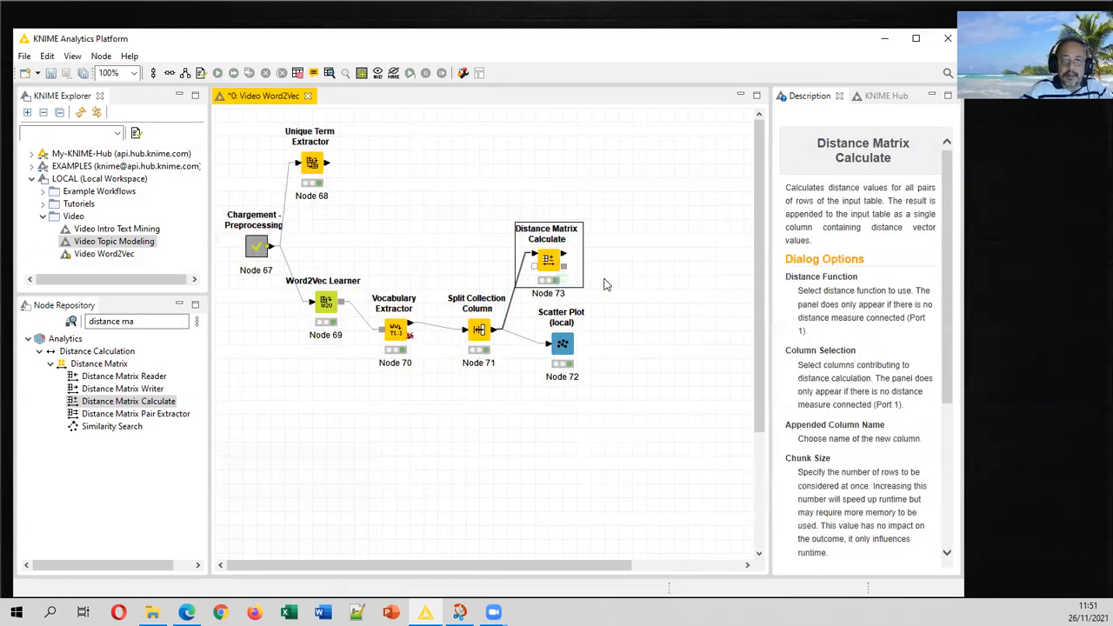
Examine the distance vectors in the Distance Matrix Calculate output table with the Distance column widened, and close the table
right_click(550, 258)
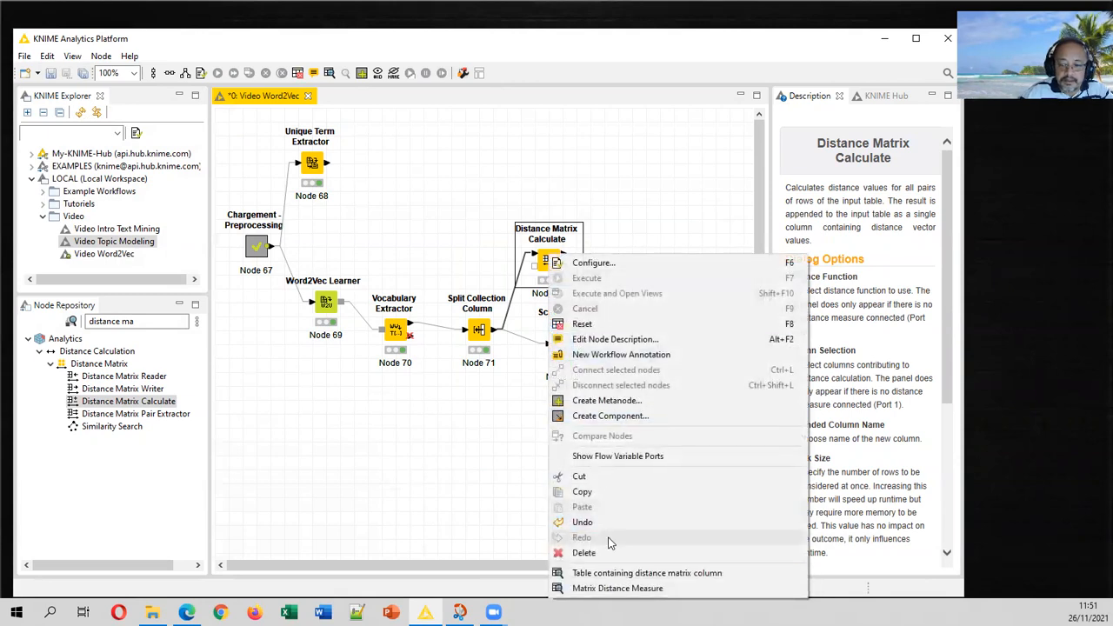
click(603, 575)
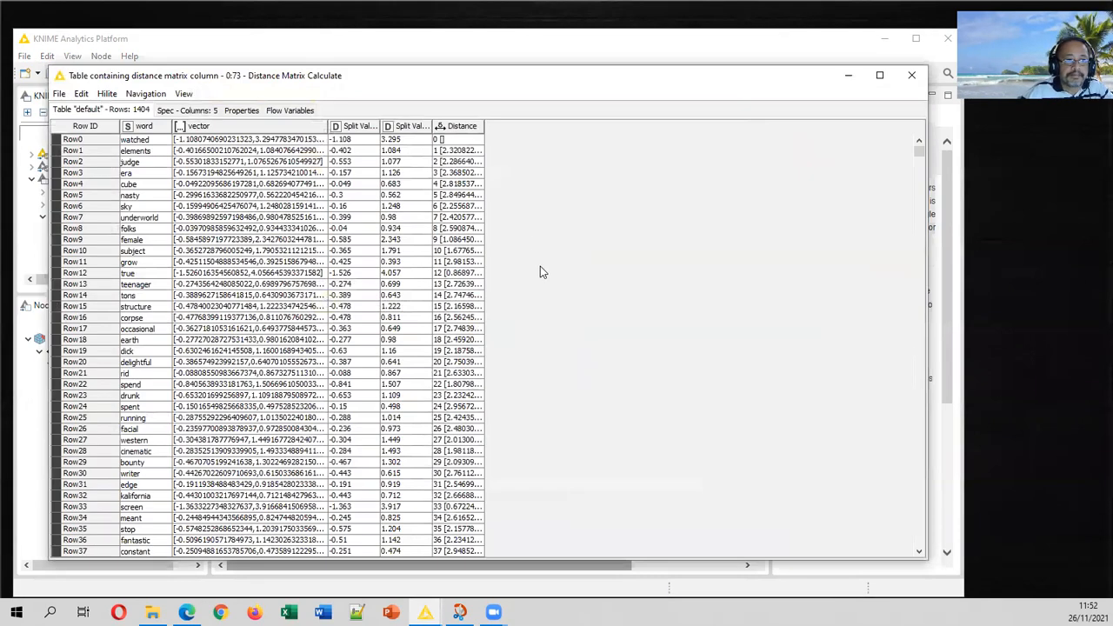
drag(547, 72, 594, 61)
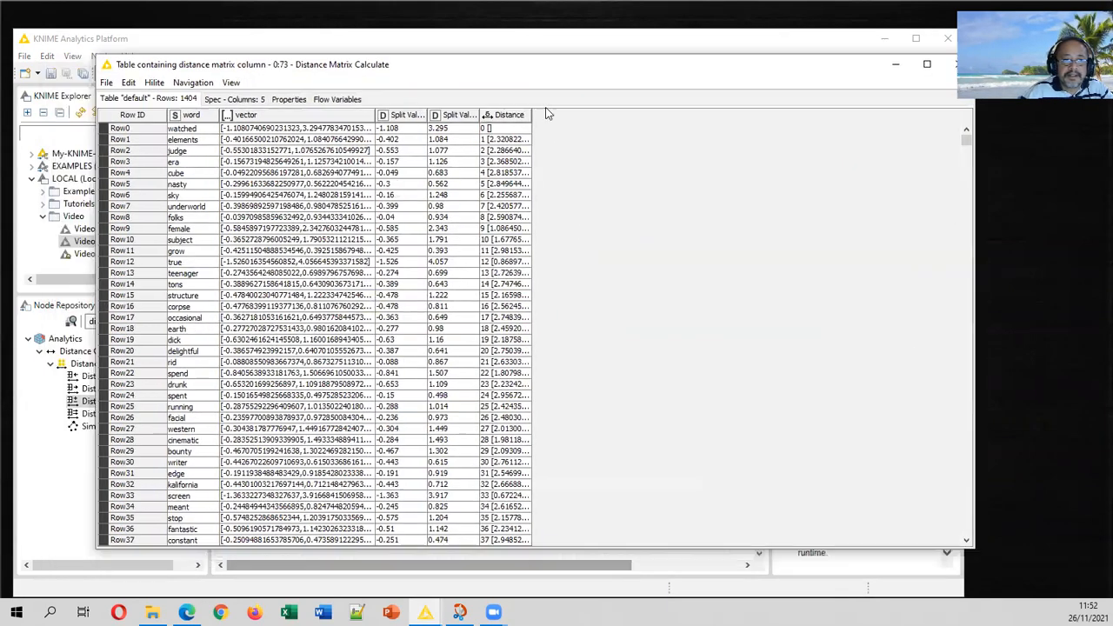
drag(530, 115, 738, 115)
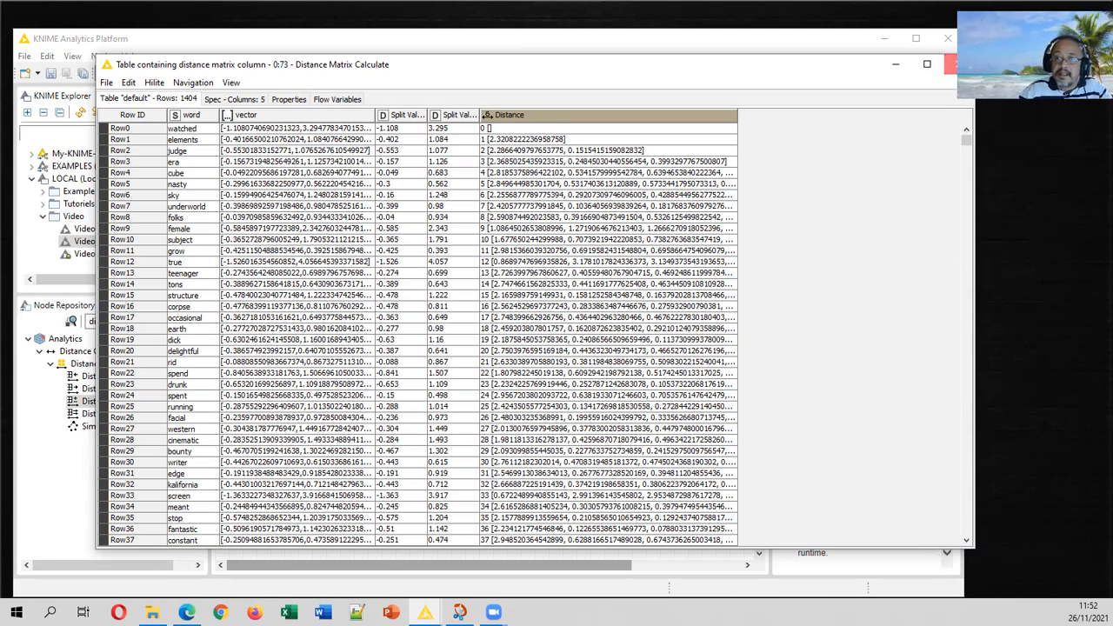
click(950, 64)
Search the node repository for "distance matrix pair", add a Distance Matrix Pair Extractor node and connect Distance Matrix Calculate's table output to it
click(65, 324)
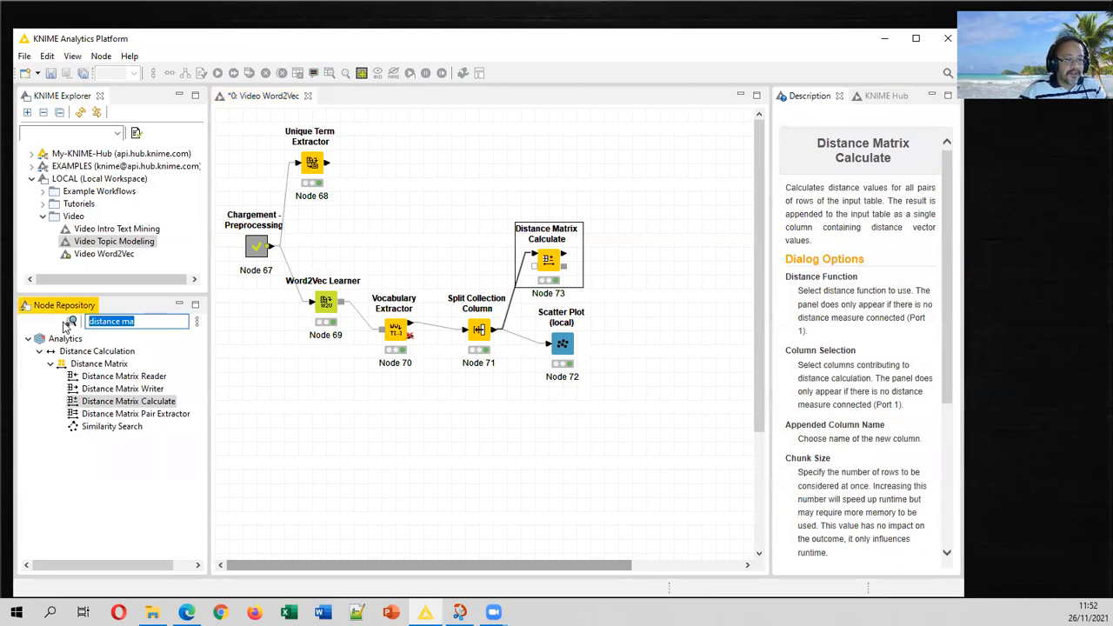
key(End)
text(trix)
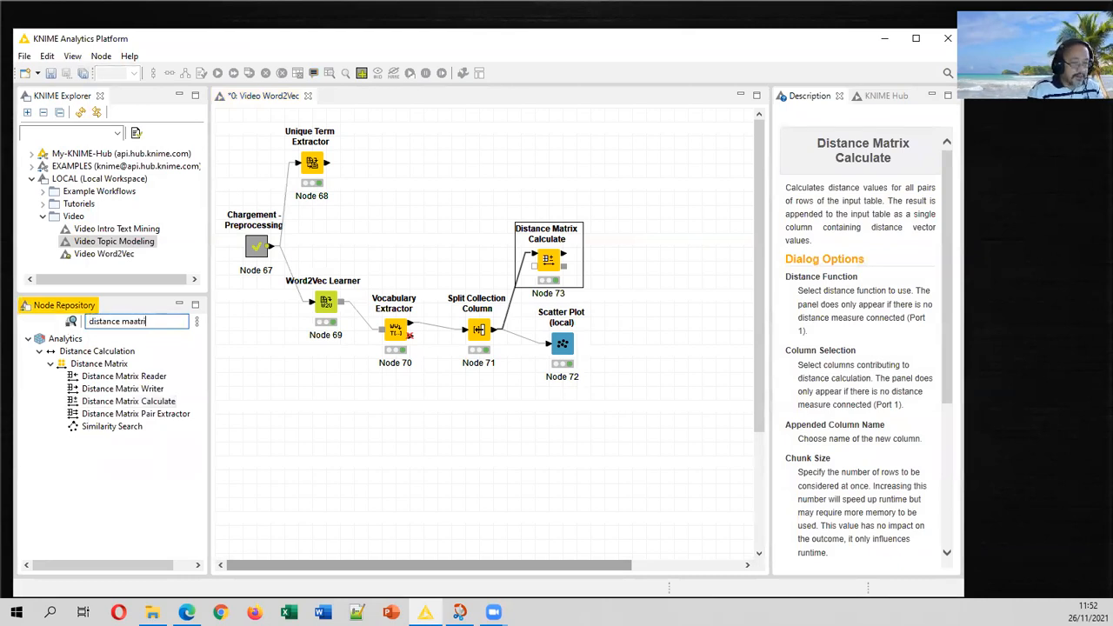
key(BackSpace)
key(BackSpace)
key(BackSpace)
key(BackSpace)
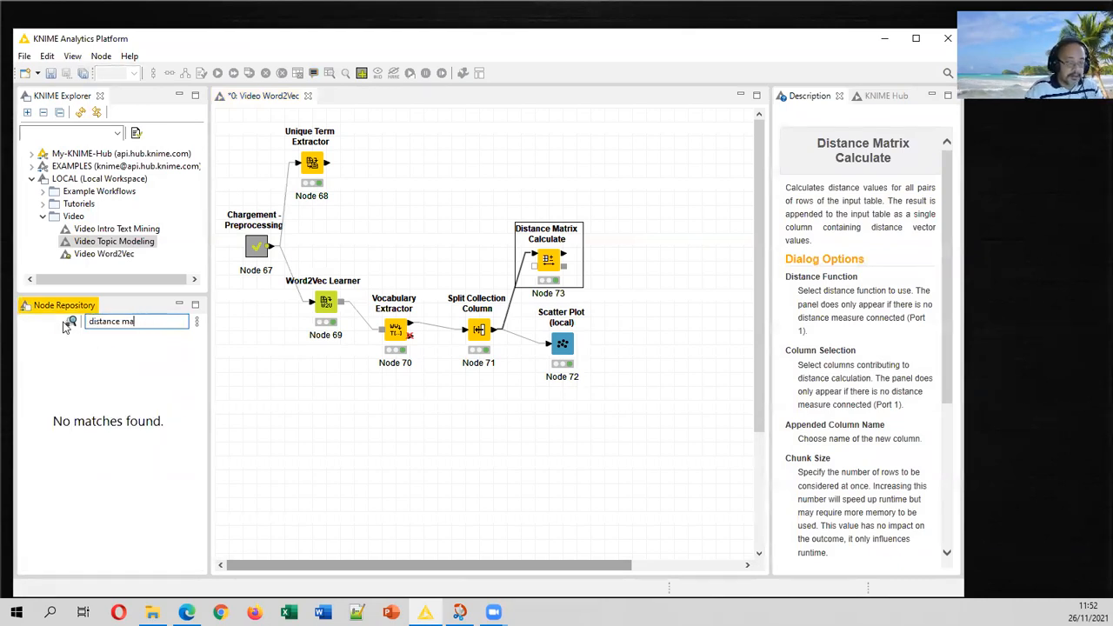
text(rix e)
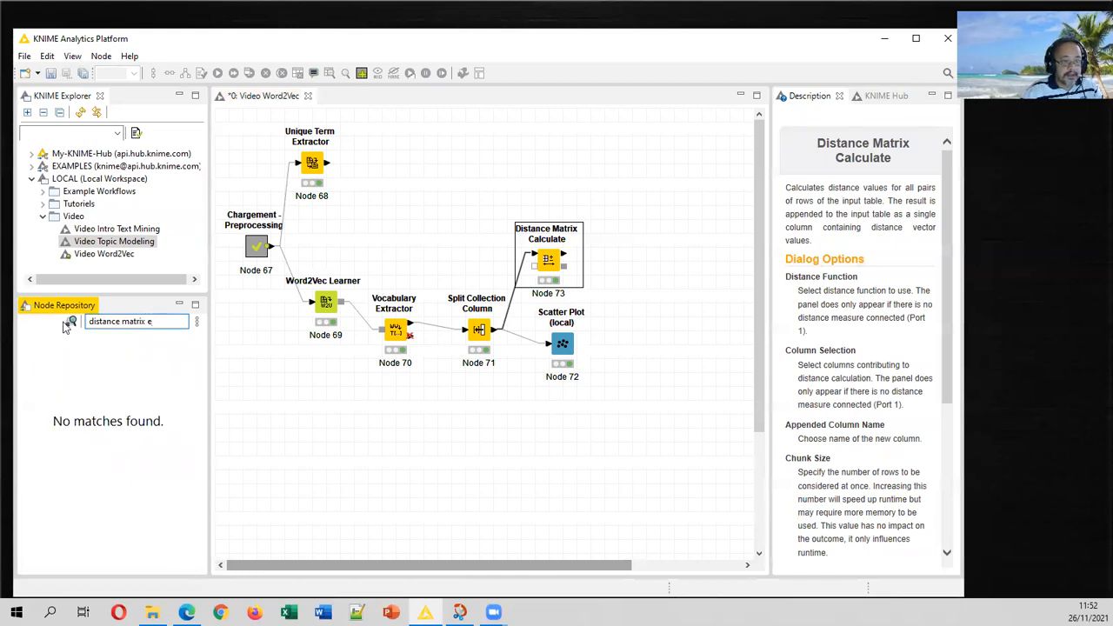
key(BackSpace)
text(pair)
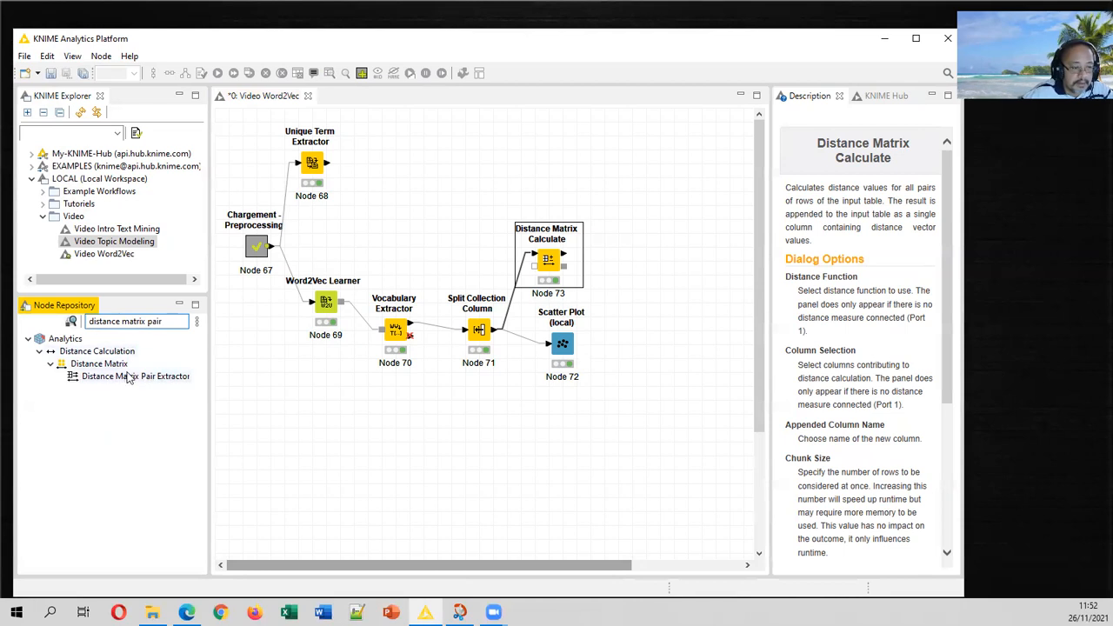
drag(113, 375, 661, 254)
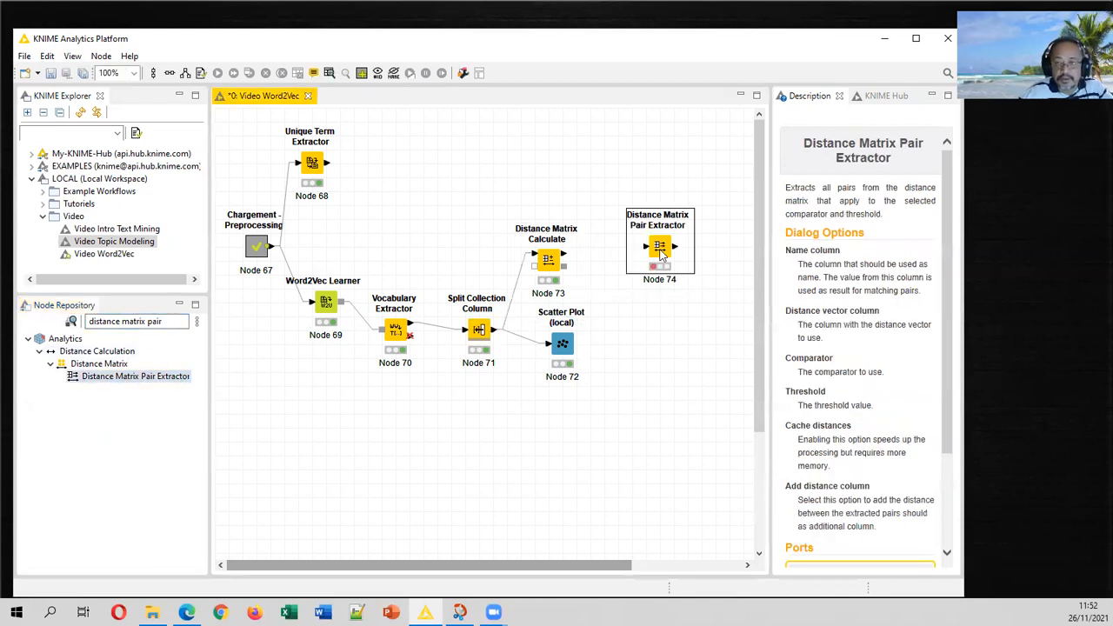
drag(566, 257, 617, 259)
Configure the Distance Matrix Pair Extractor with word as name column, Distance as vector column and pairs for values >= 0,0, and execute it
right_click(617, 259)
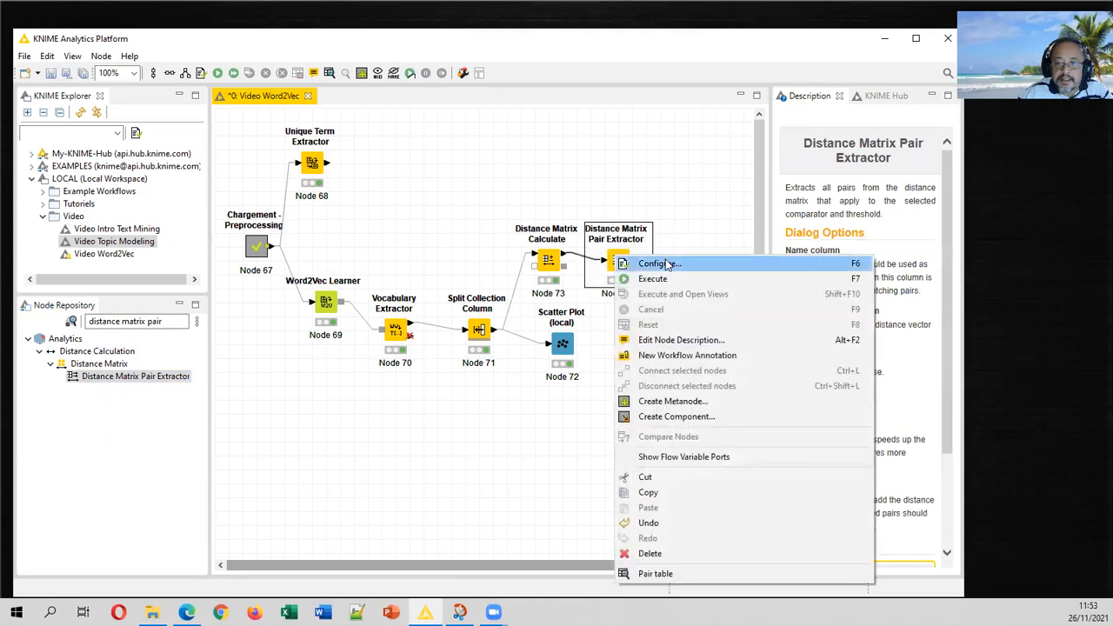
click(668, 265)
click(539, 259)
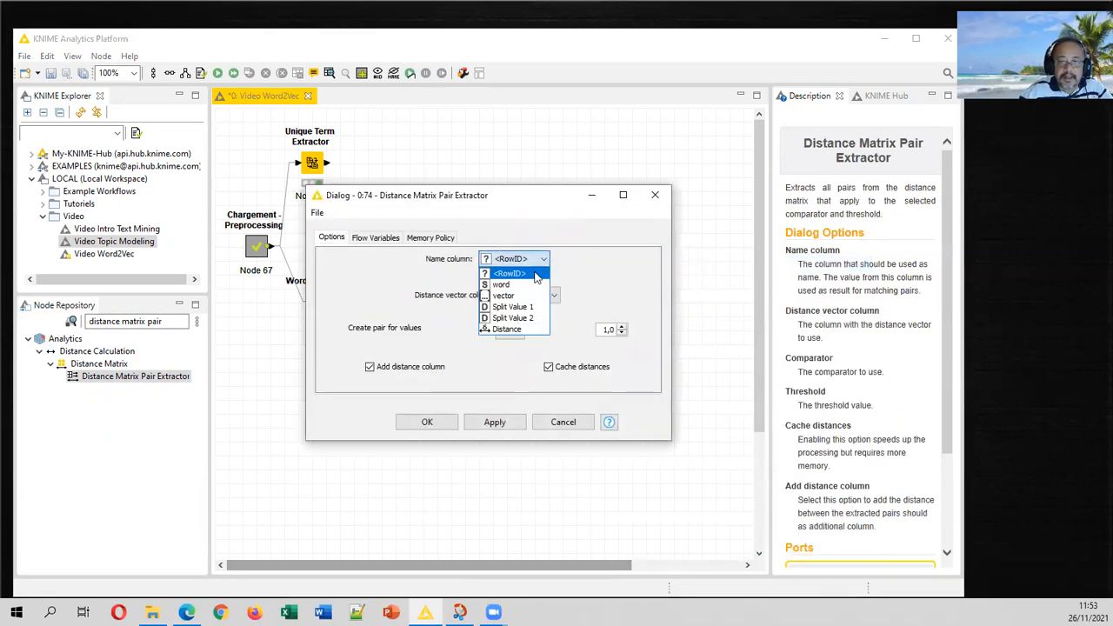
click(532, 281)
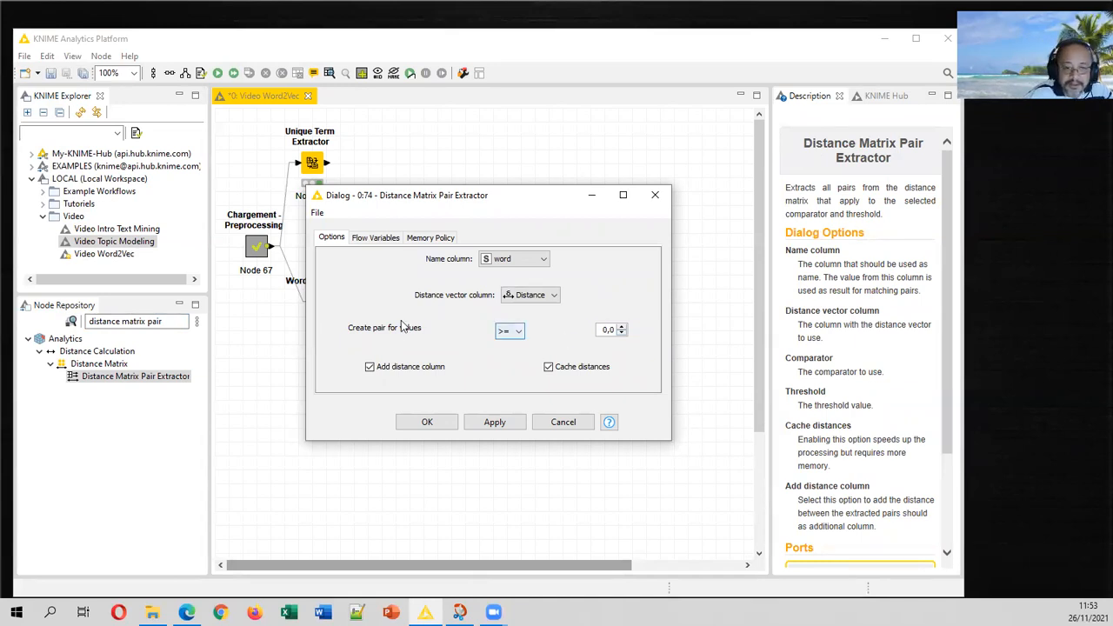
click(447, 423)
right_click(628, 259)
click(661, 276)
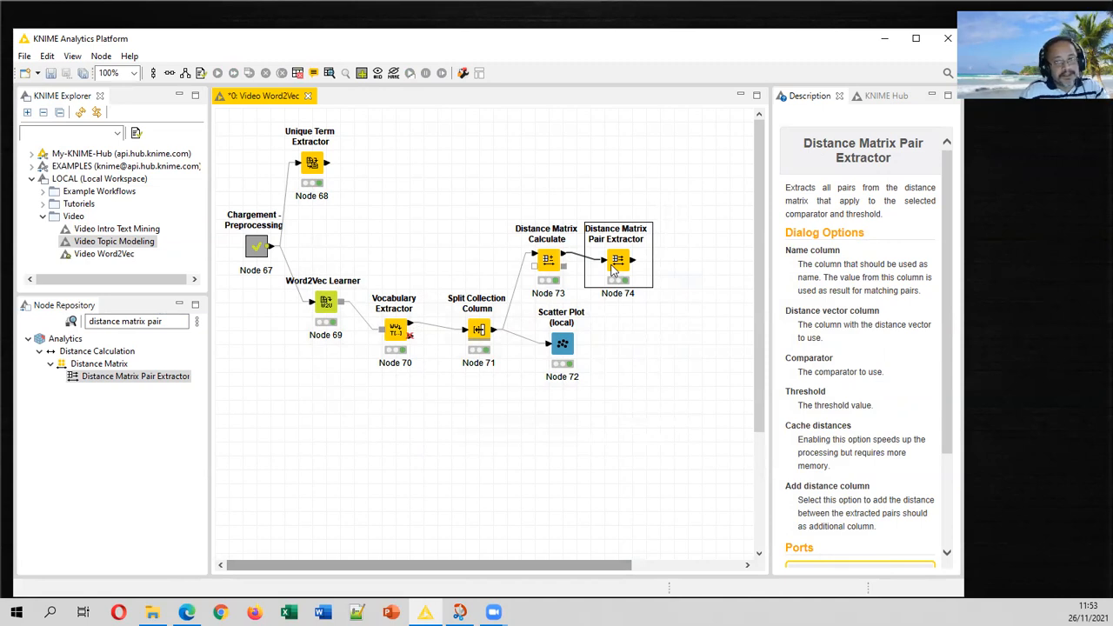
Examine the extracted word pairs in the pair table sorted by ascending distance, and close the table
right_click(614, 269)
click(652, 584)
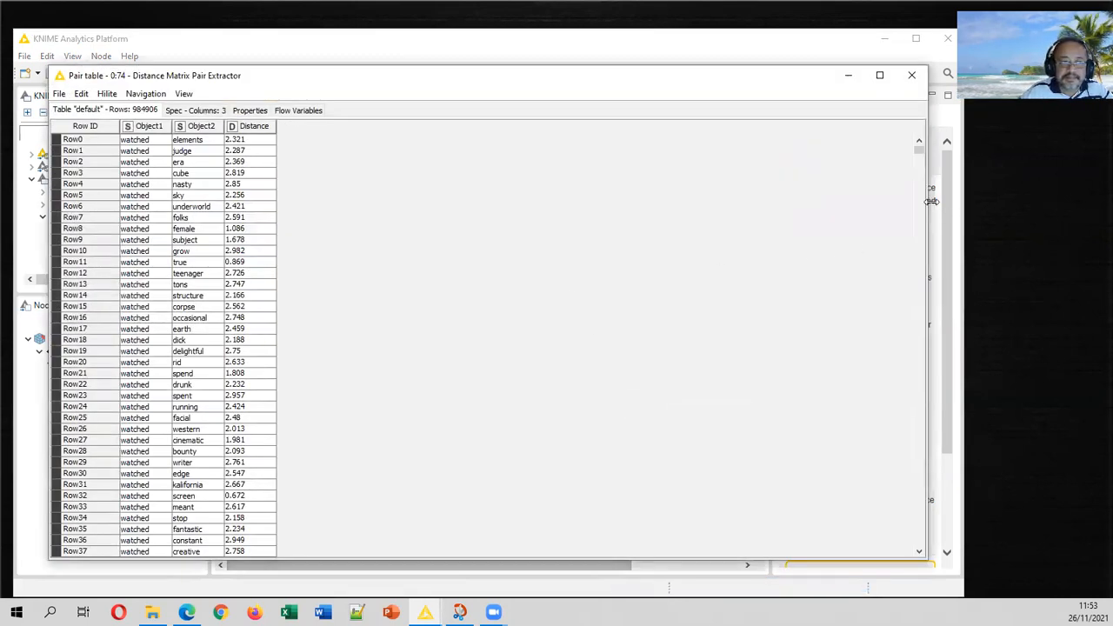
drag(931, 201, 428, 201)
drag(303, 79, 535, 90)
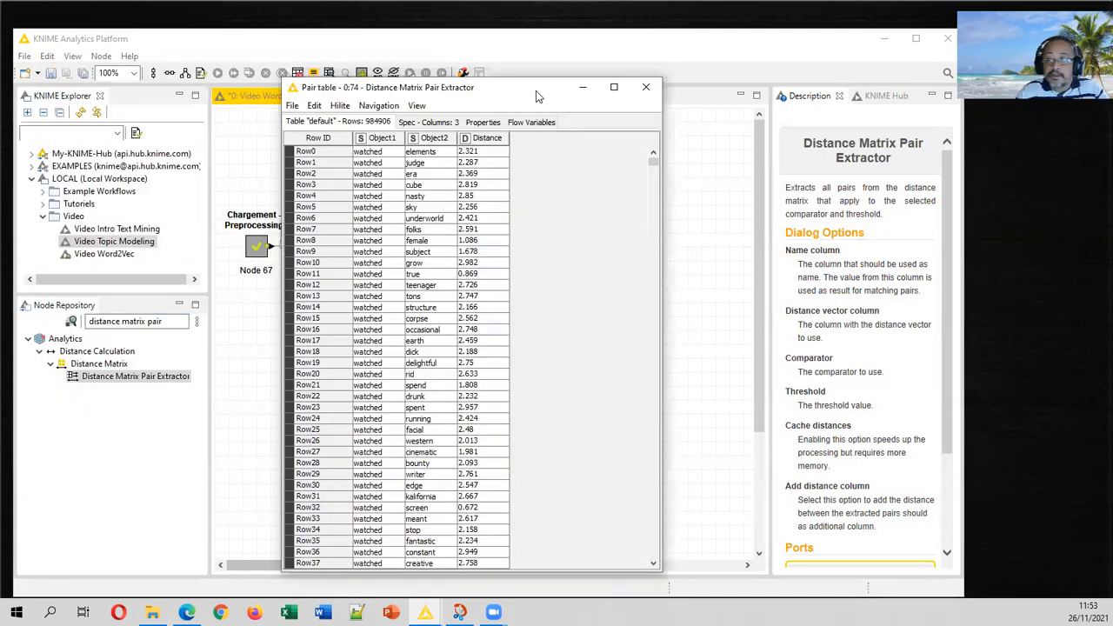
click(487, 137)
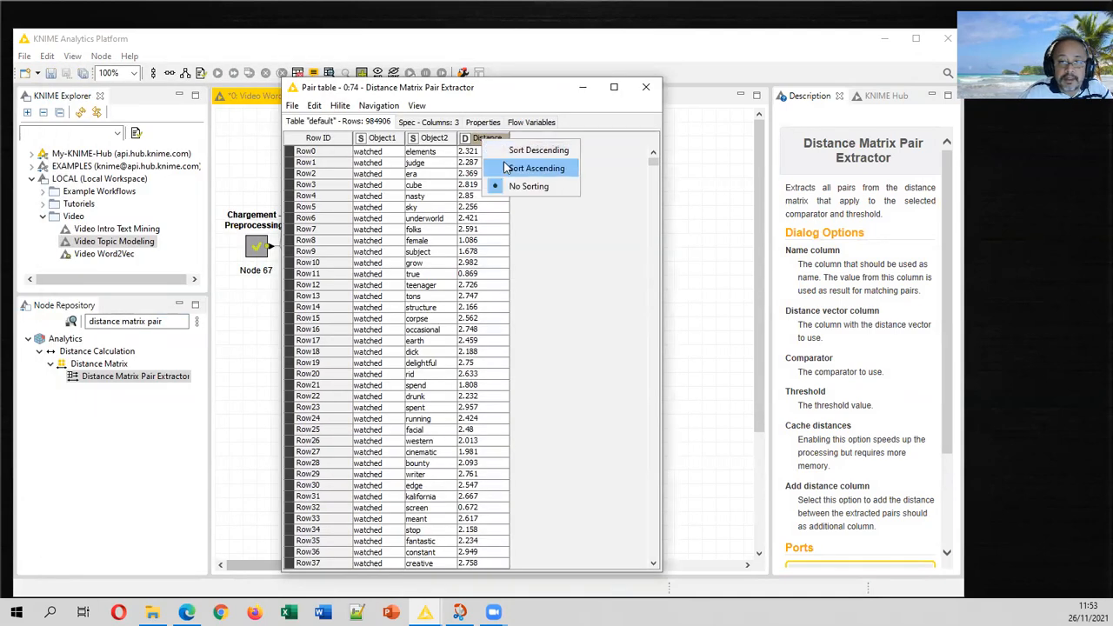
click(504, 169)
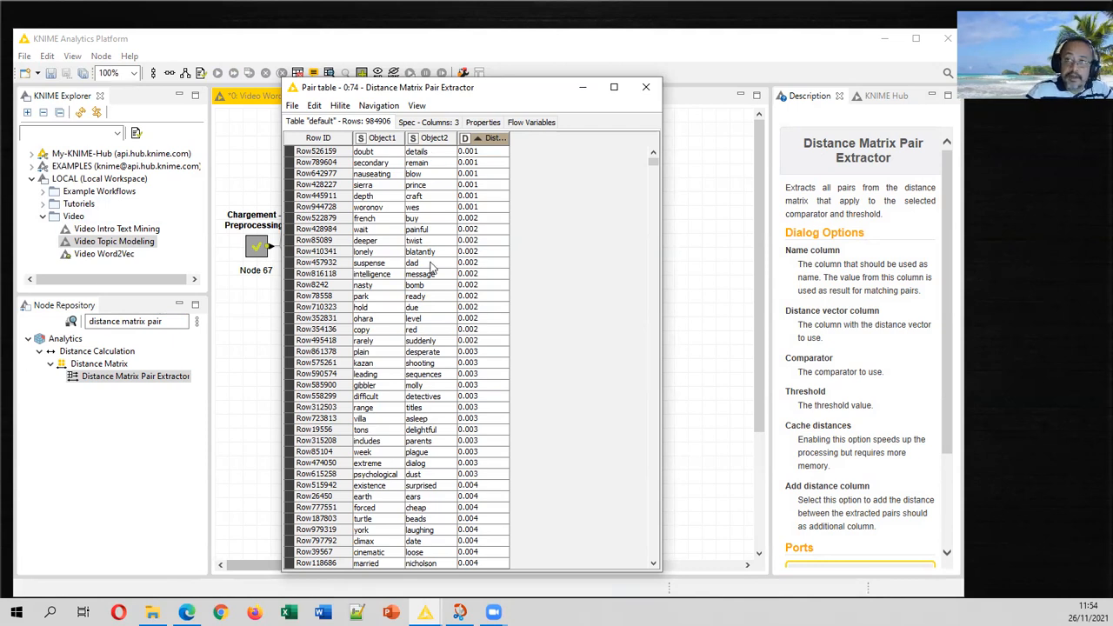
click(646, 87)
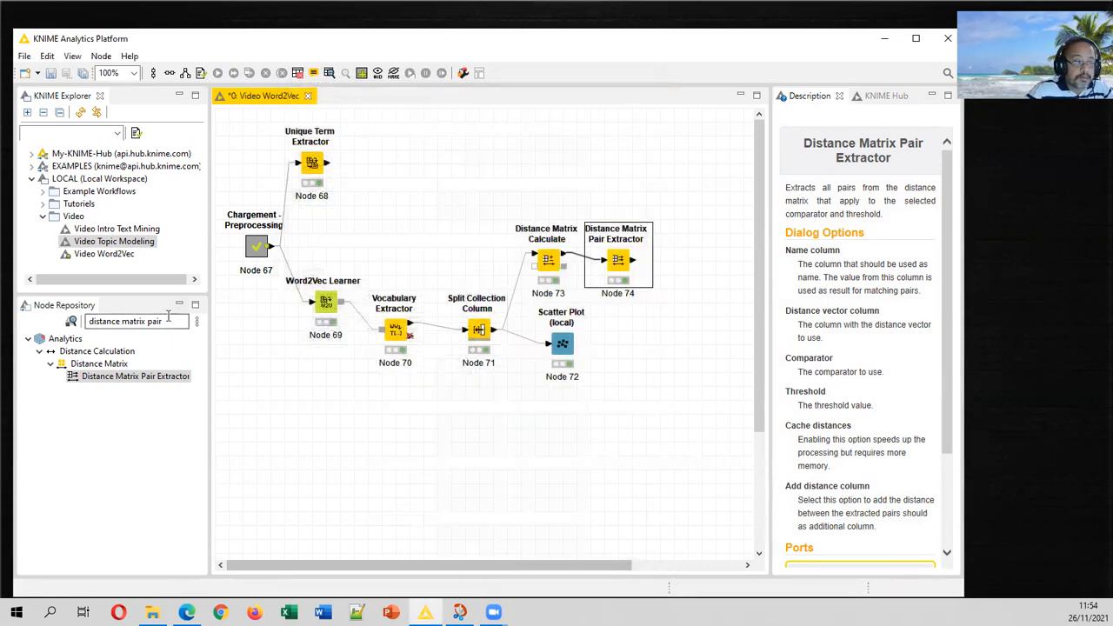
Search the node repository for "row filt" and add a Row Filter node connected to the Distance Matrix Pair Extractor's output
click(33, 322)
text(row filt)
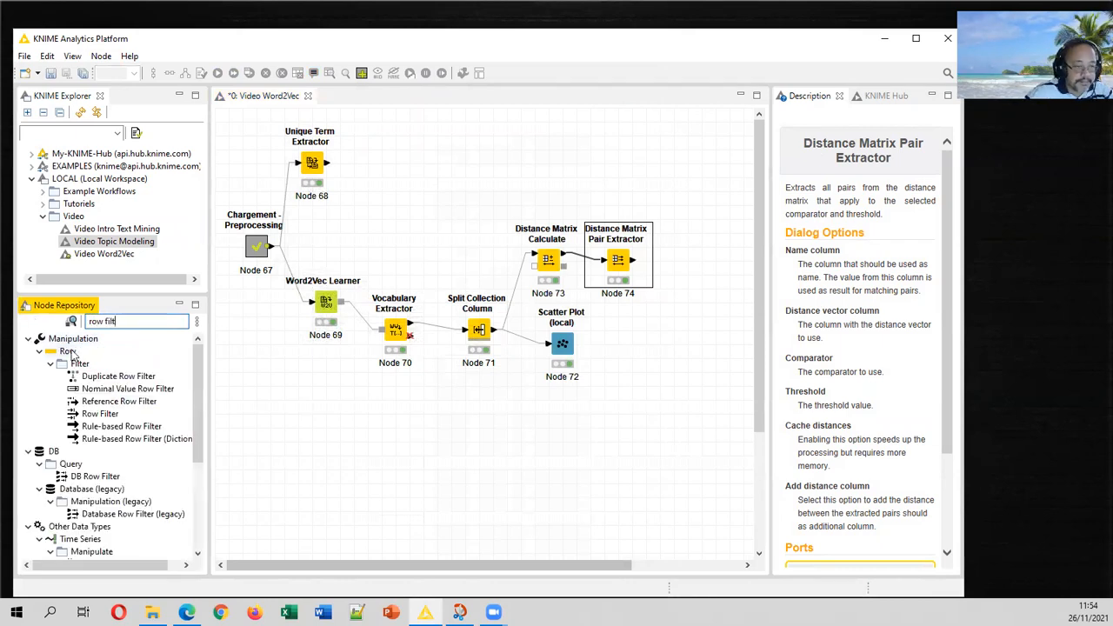
drag(100, 414, 678, 279)
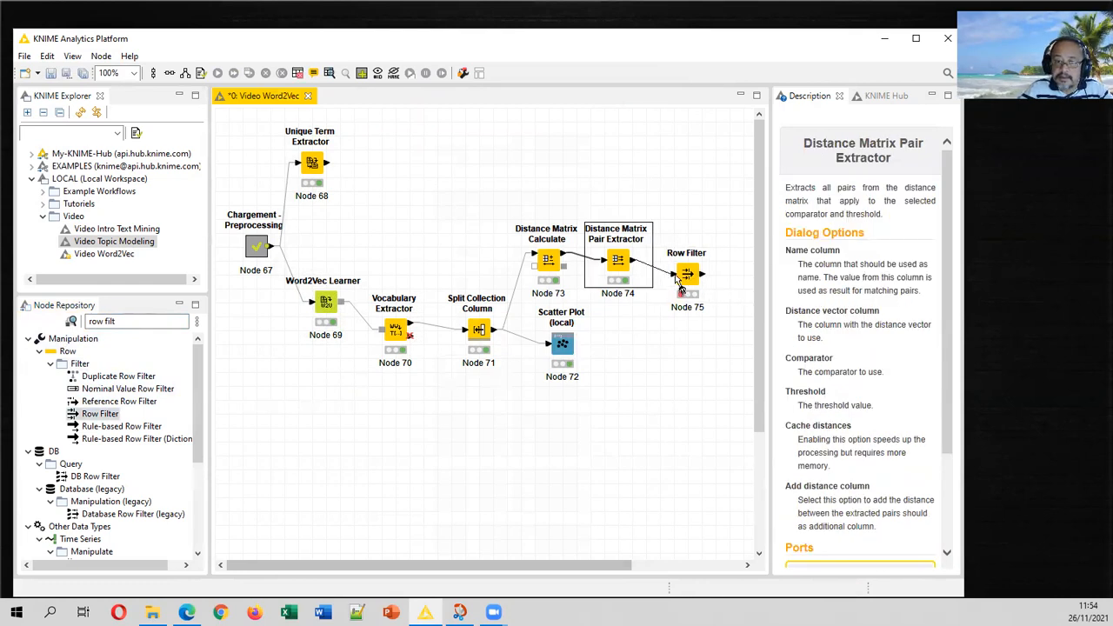
right_click(685, 273)
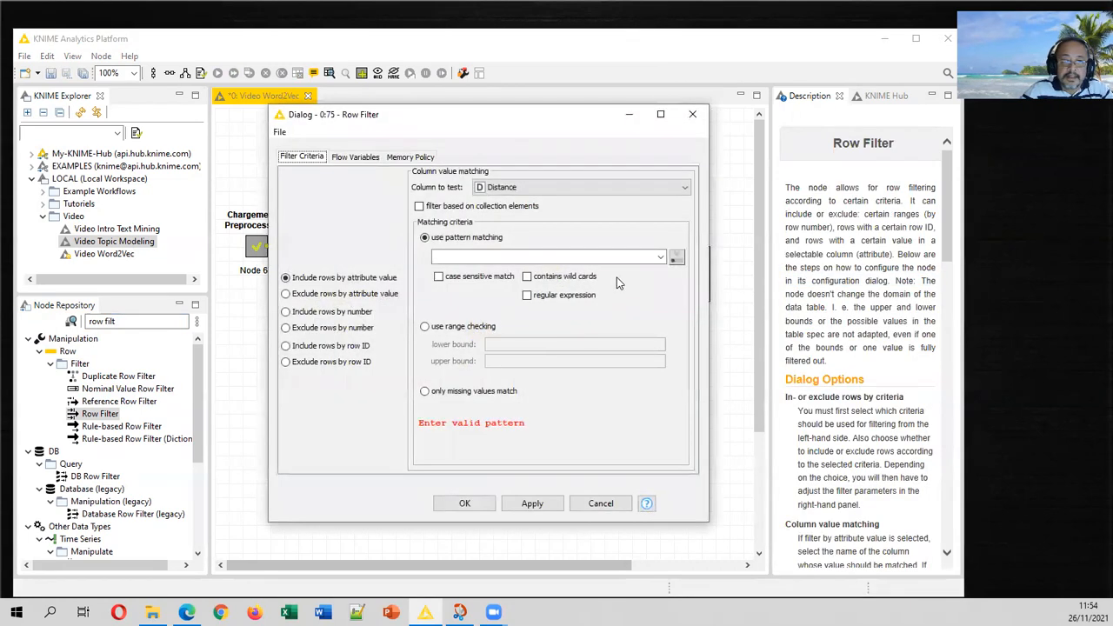
click(596, 188)
click(553, 201)
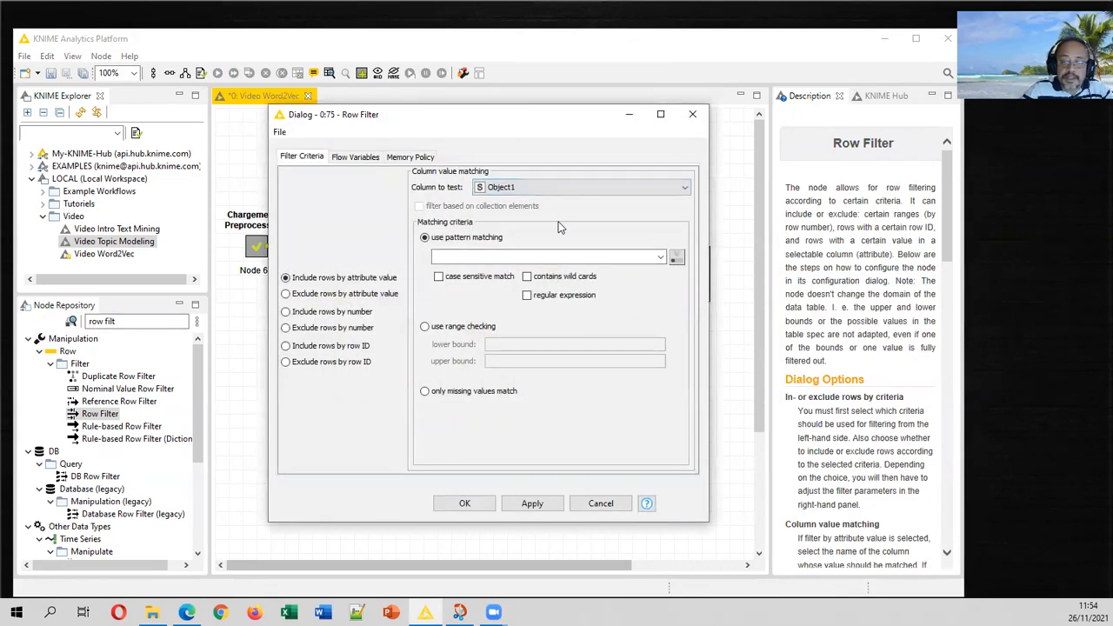
click(599, 503)
Check the Object1 and Object2 columns in the Distance Matrix Pair Extractor's pair table, and close the table
click(619, 268)
right_click(619, 268)
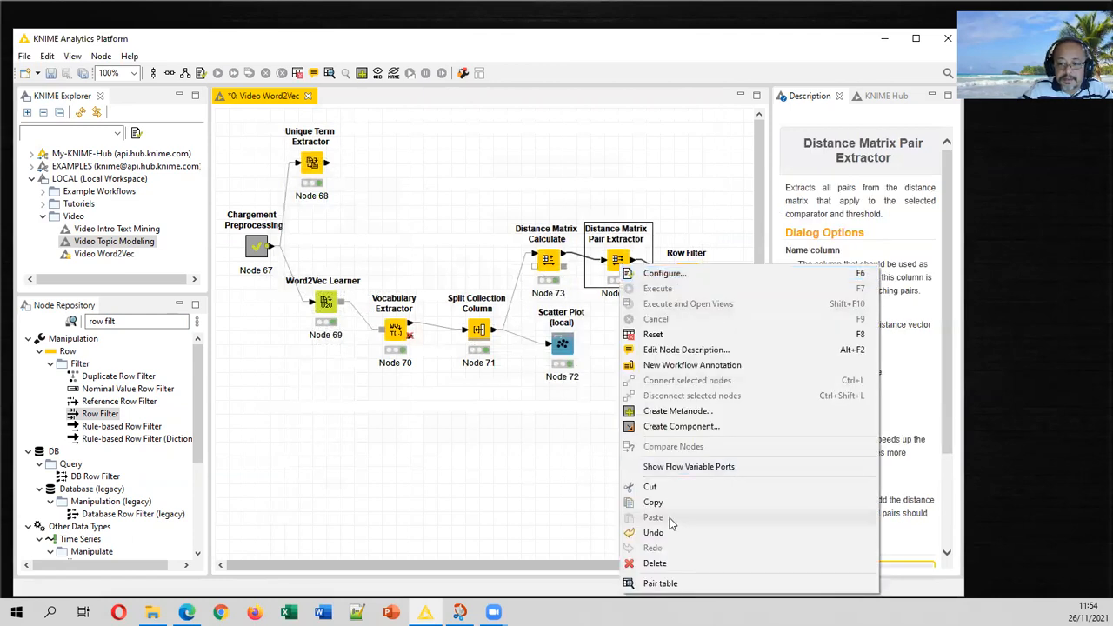
click(670, 584)
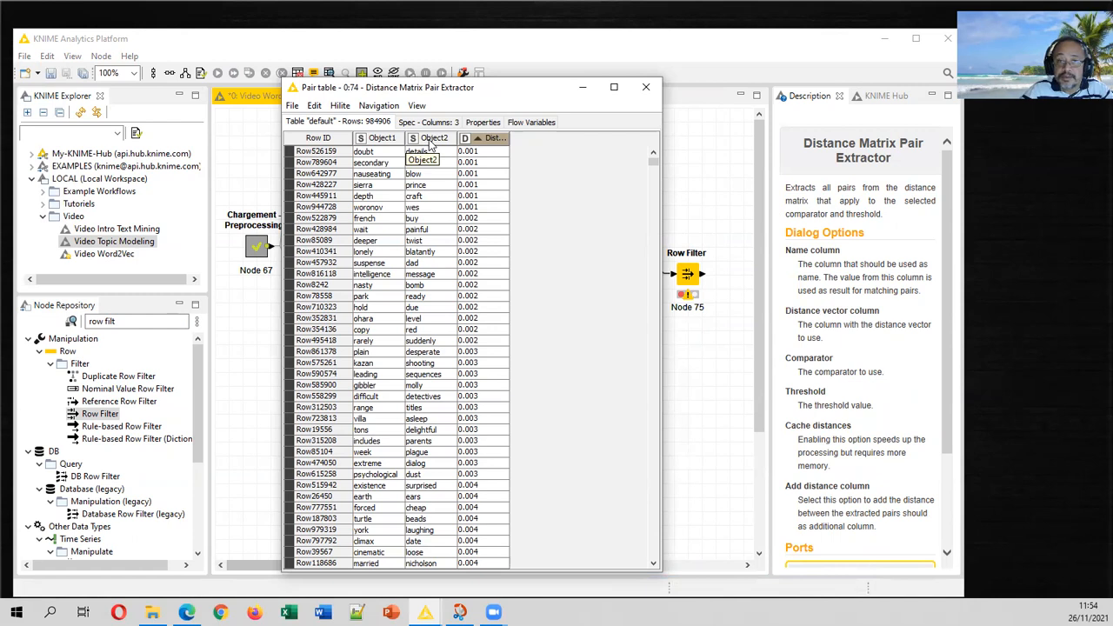
click(646, 87)
Configure the Row Filter to include rows whose Object1 column matches the pattern "bad", and execute it
right_click(688, 274)
click(736, 278)
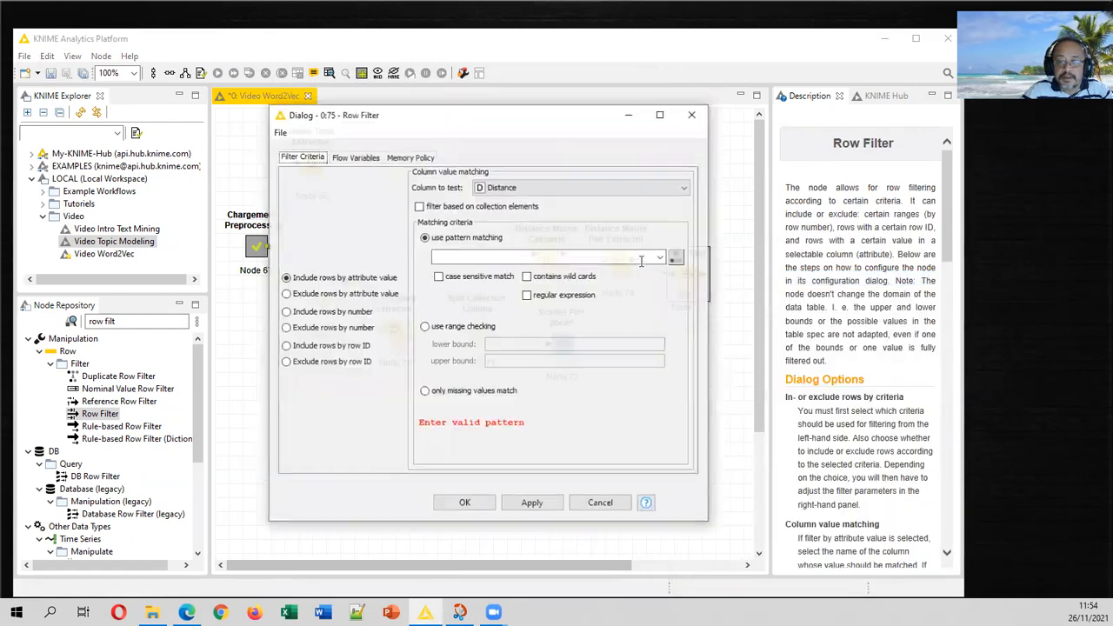
click(577, 188)
click(541, 201)
click(468, 254)
text(bad)
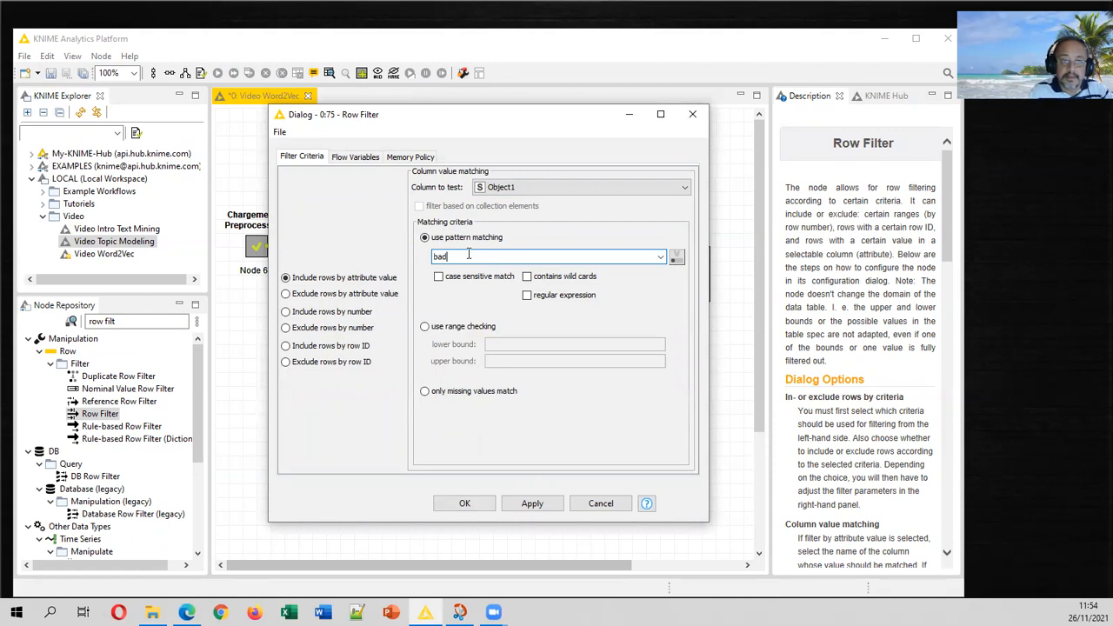
click(464, 504)
right_click(685, 275)
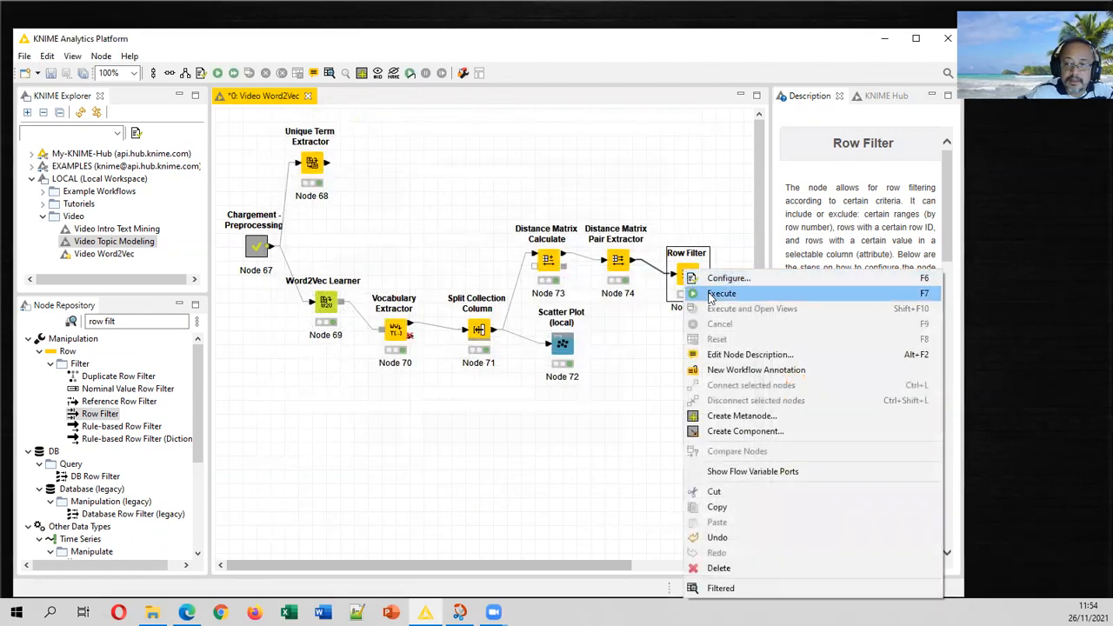
click(711, 295)
Open the Row Filter's filtered table and sort its word pairs by ascending Distance
right_click(689, 275)
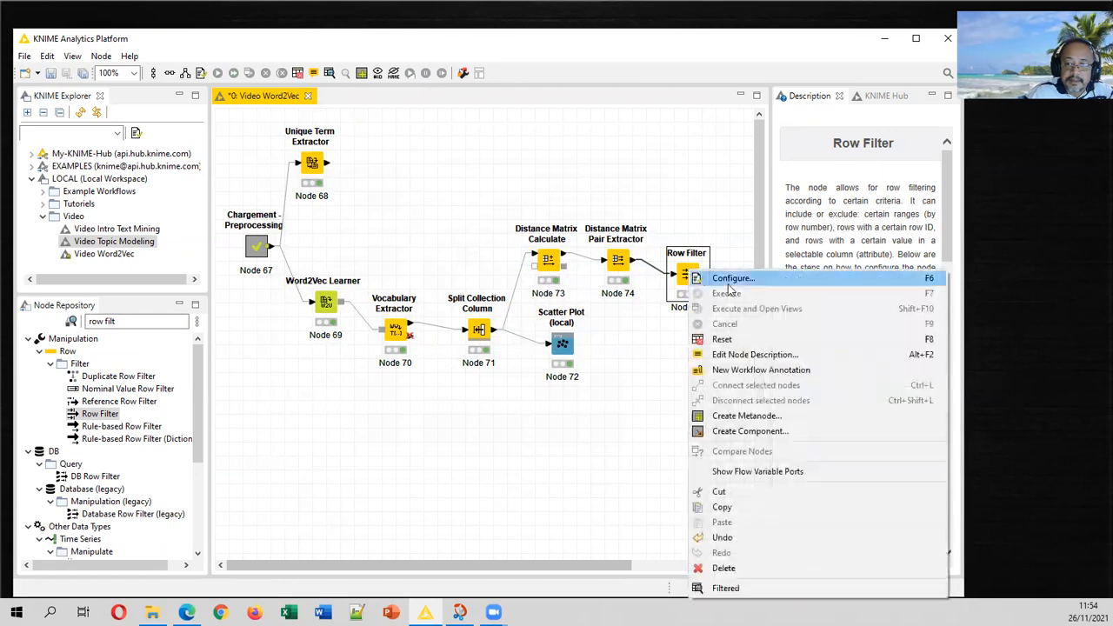
click(725, 588)
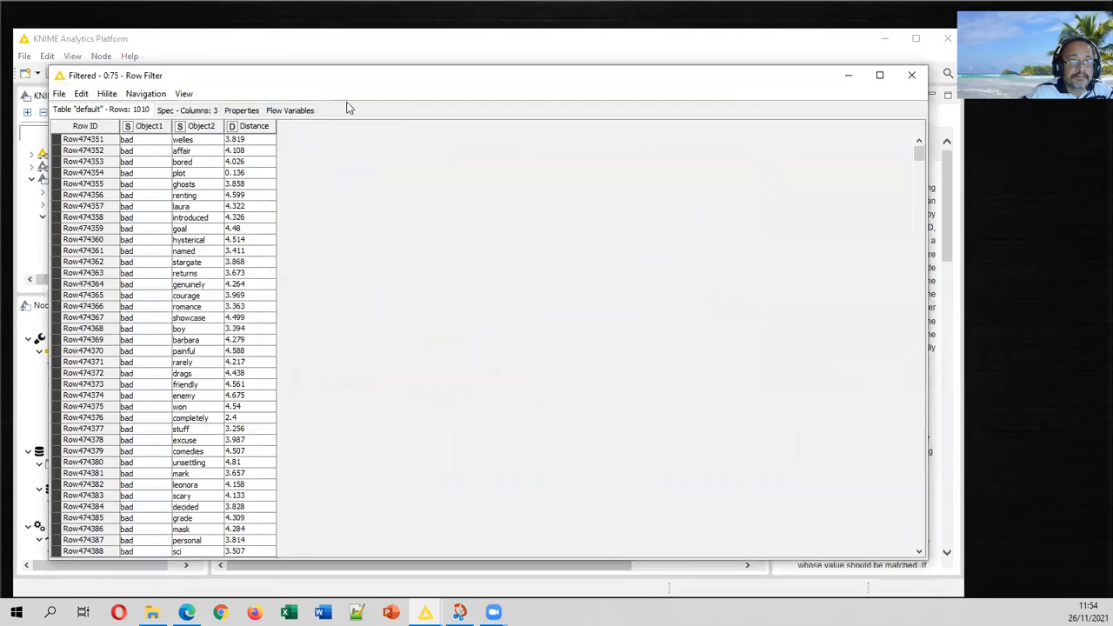
drag(264, 78, 357, 74)
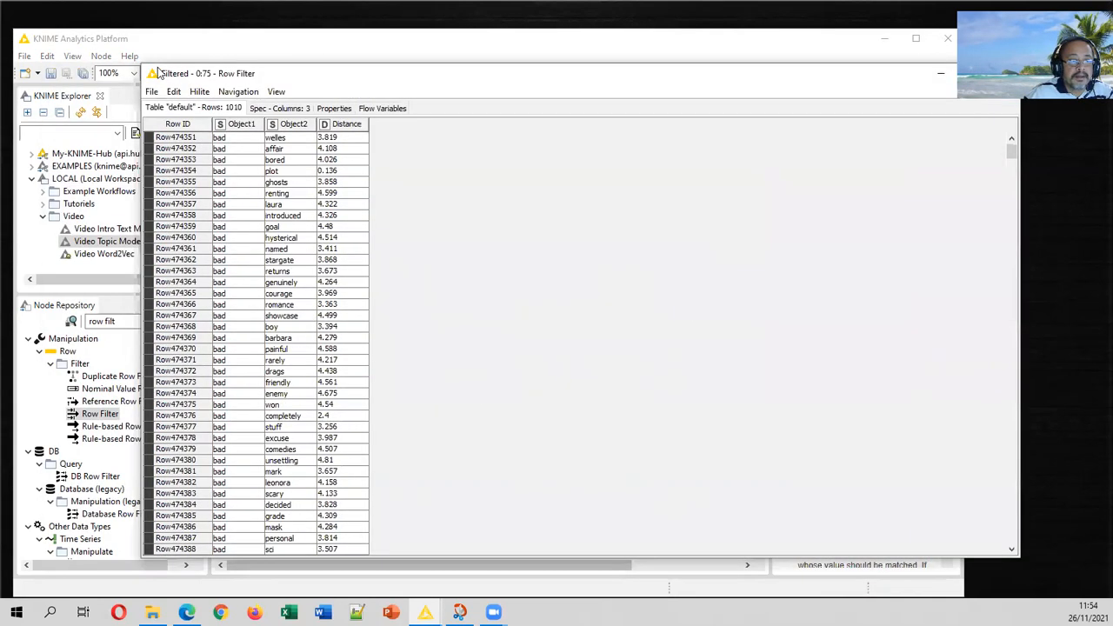
drag(142, 64, 211, 133)
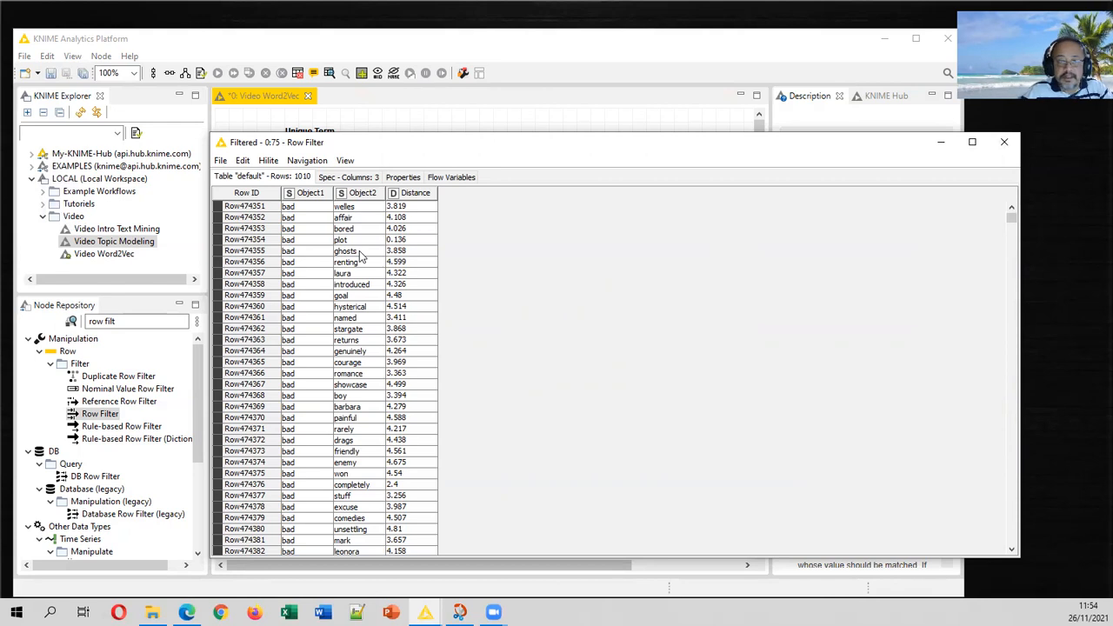
click(423, 193)
click(469, 222)
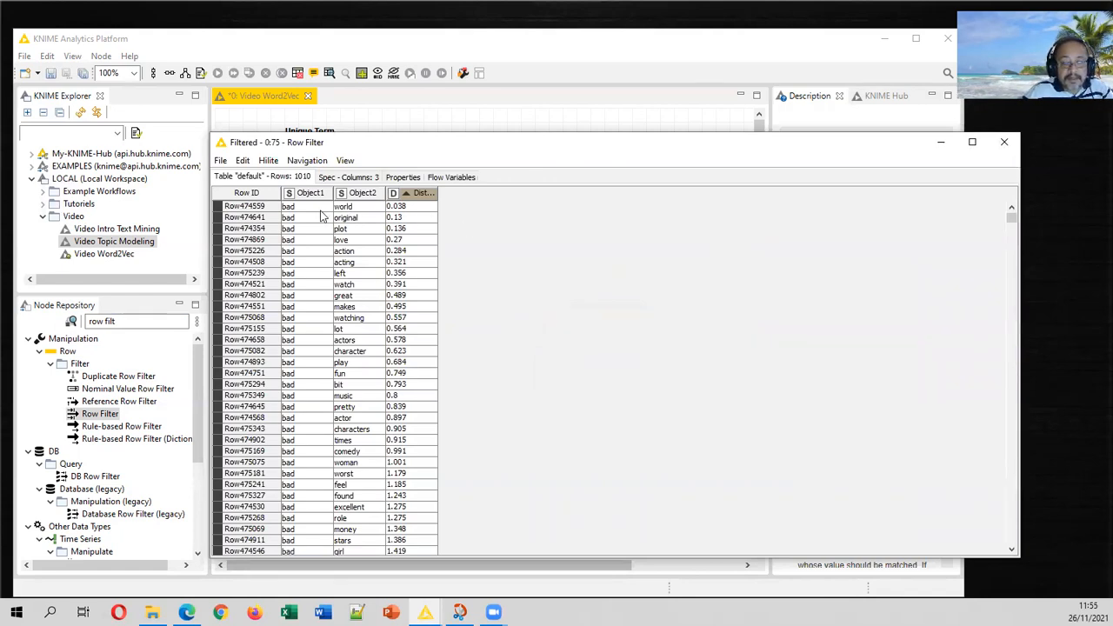
Examine the Object2 words closest to "bad", such as plot, love, action, acting, character and music, and close the table
click(366, 233)
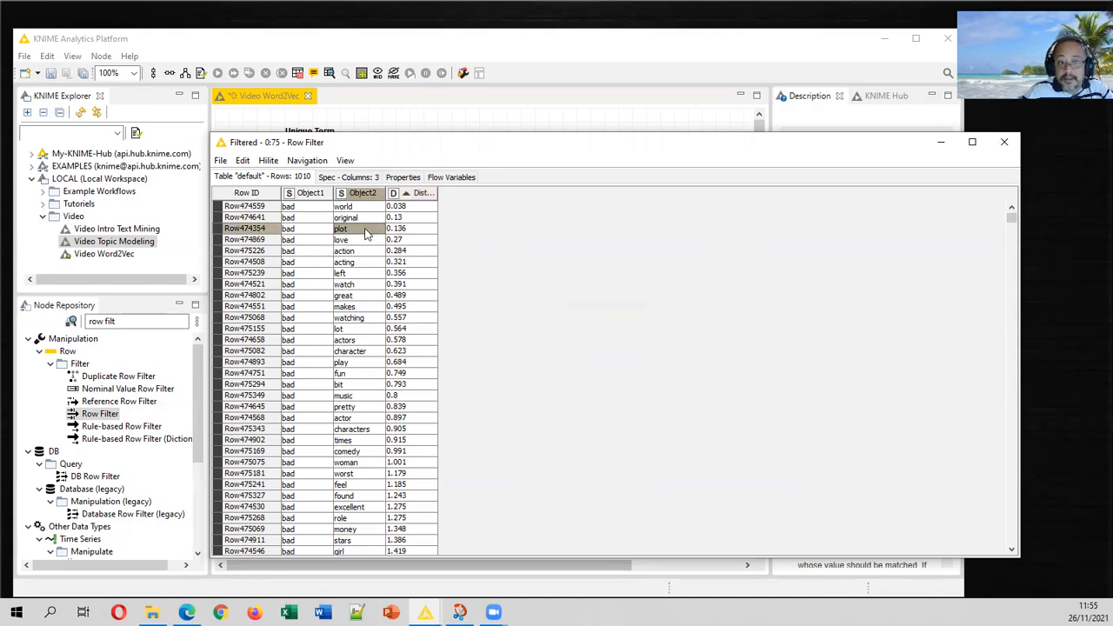
click(369, 240)
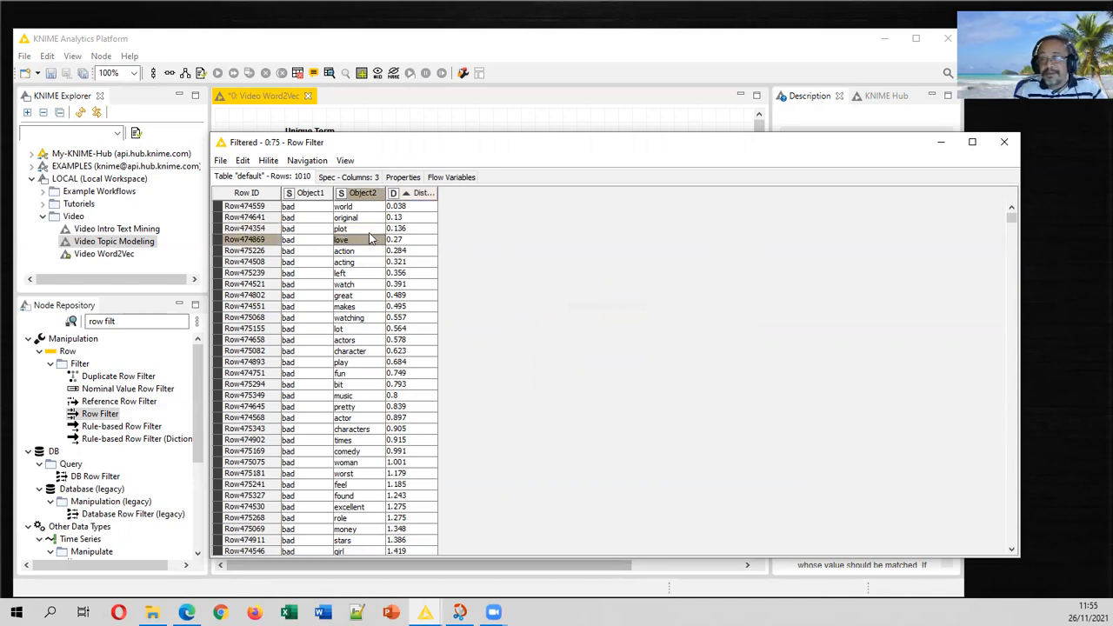
click(367, 251)
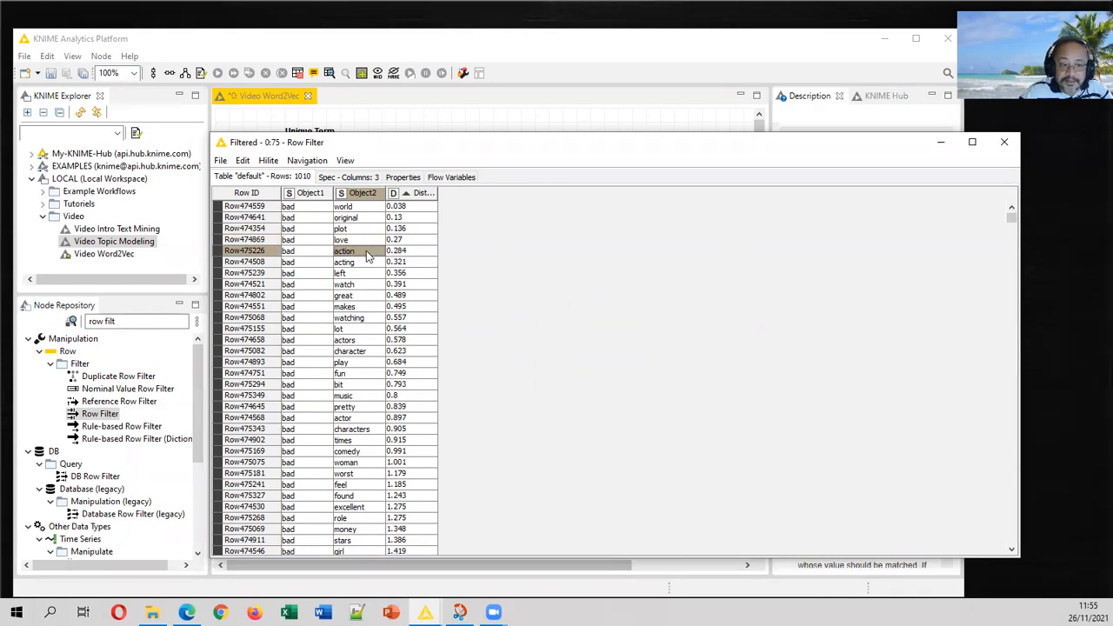
click(369, 262)
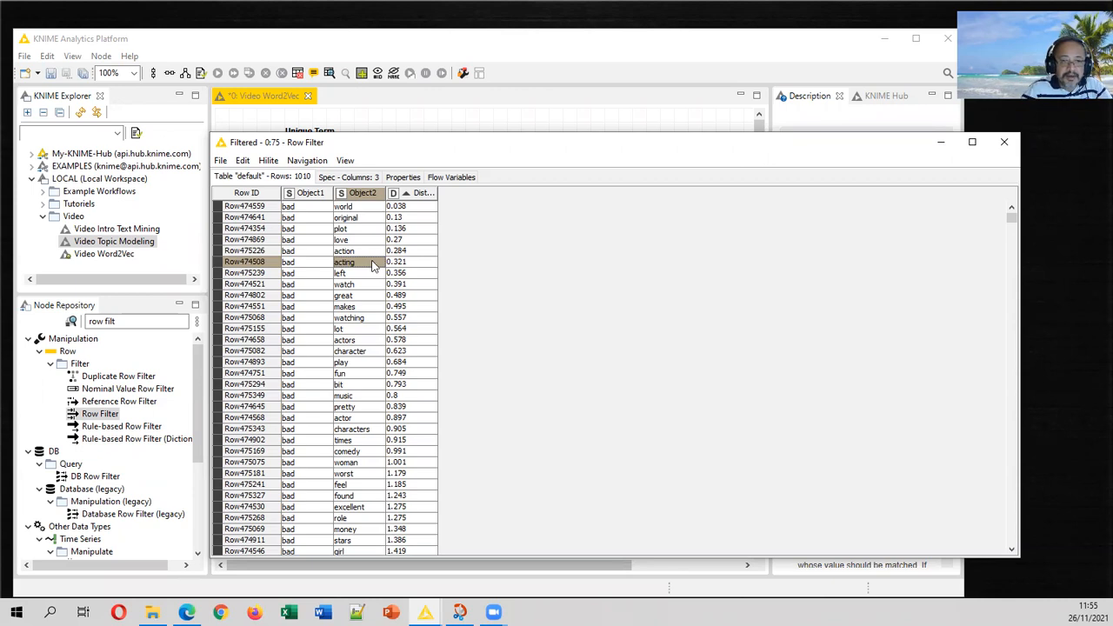
click(369, 353)
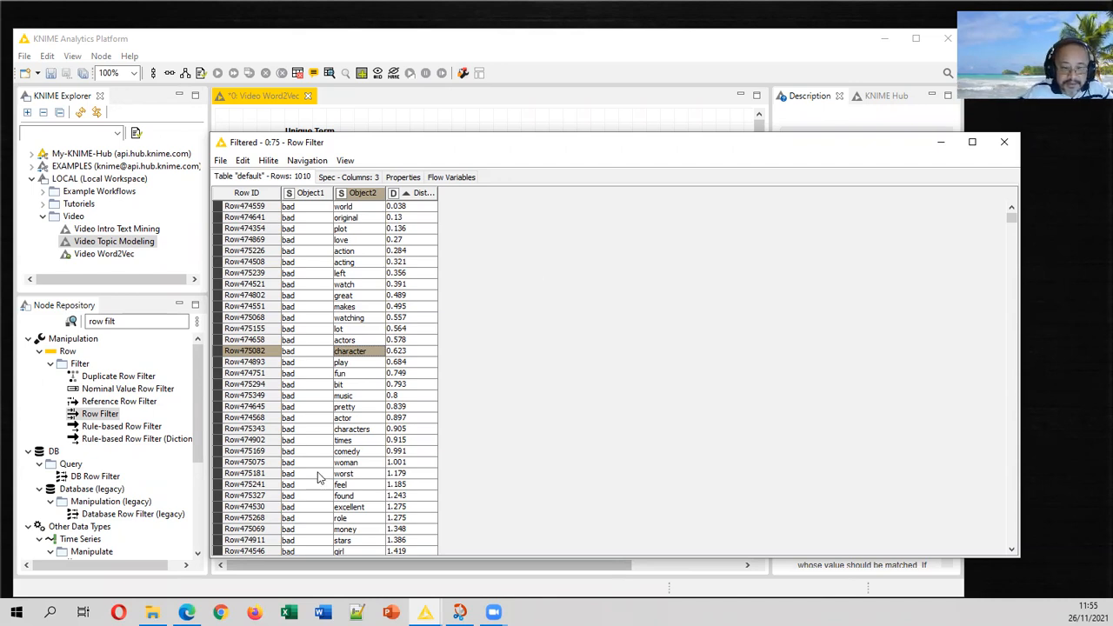
click(375, 386)
click(365, 396)
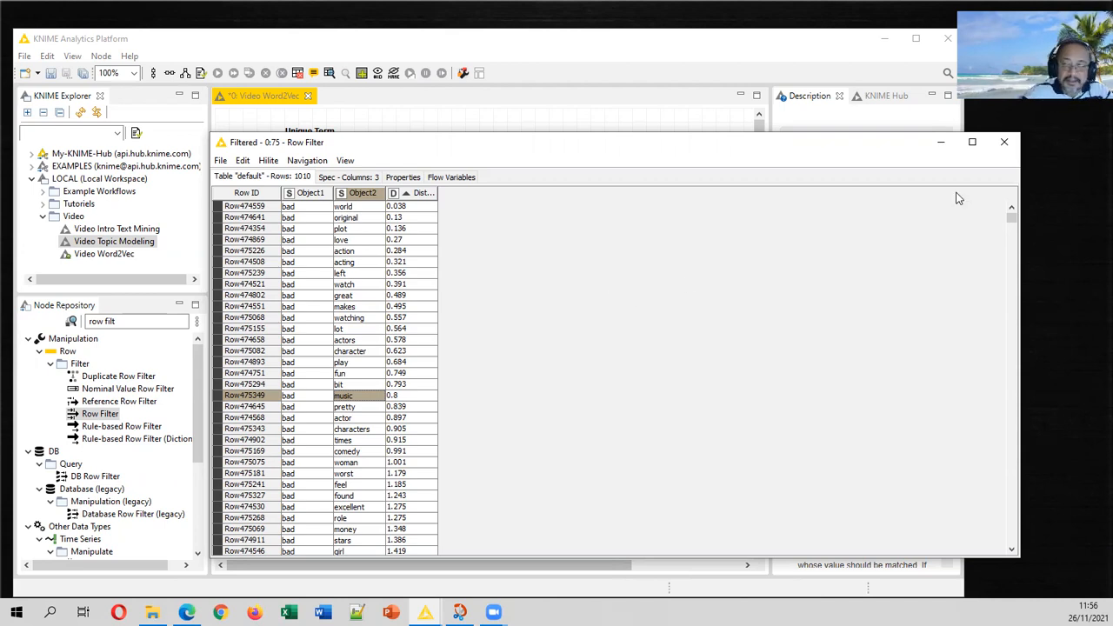
click(1003, 143)
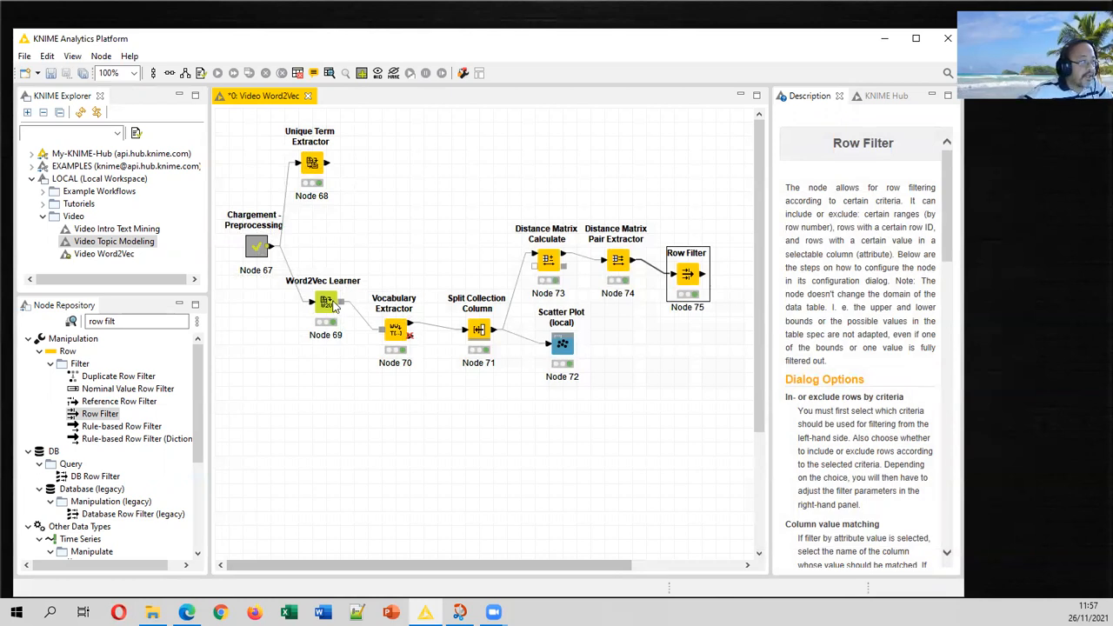
Search the node repository for "word vecto" and add a Word Vector Apply node connected to the Word2Vec Learner and Chargement - Preprocessing outputs
drag(138, 322, 93, 322)
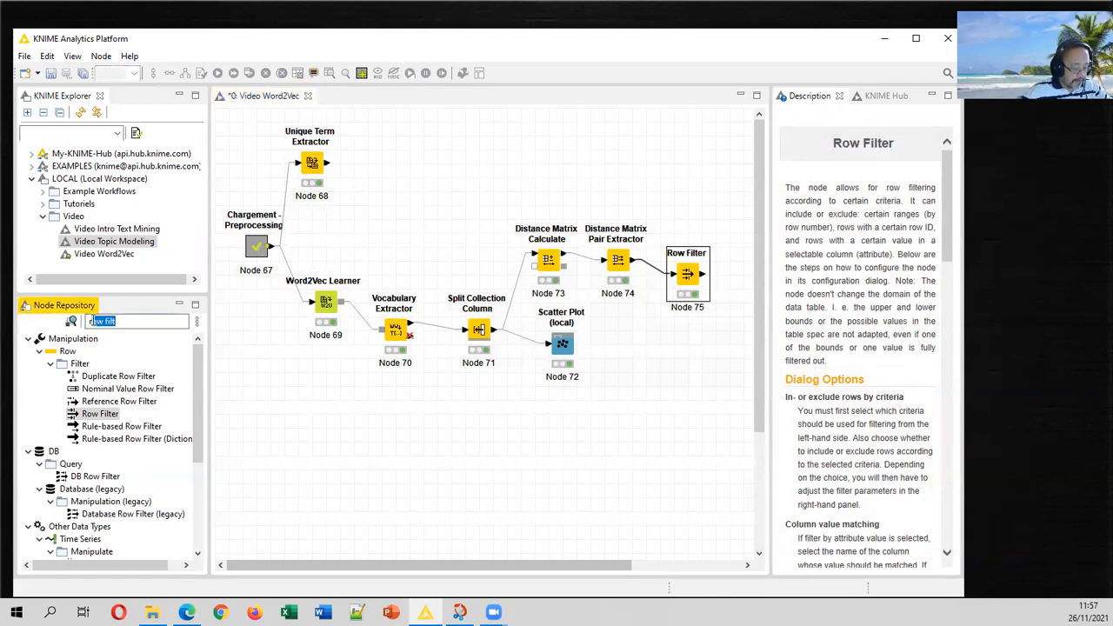
key(BackSpace)
text(word)
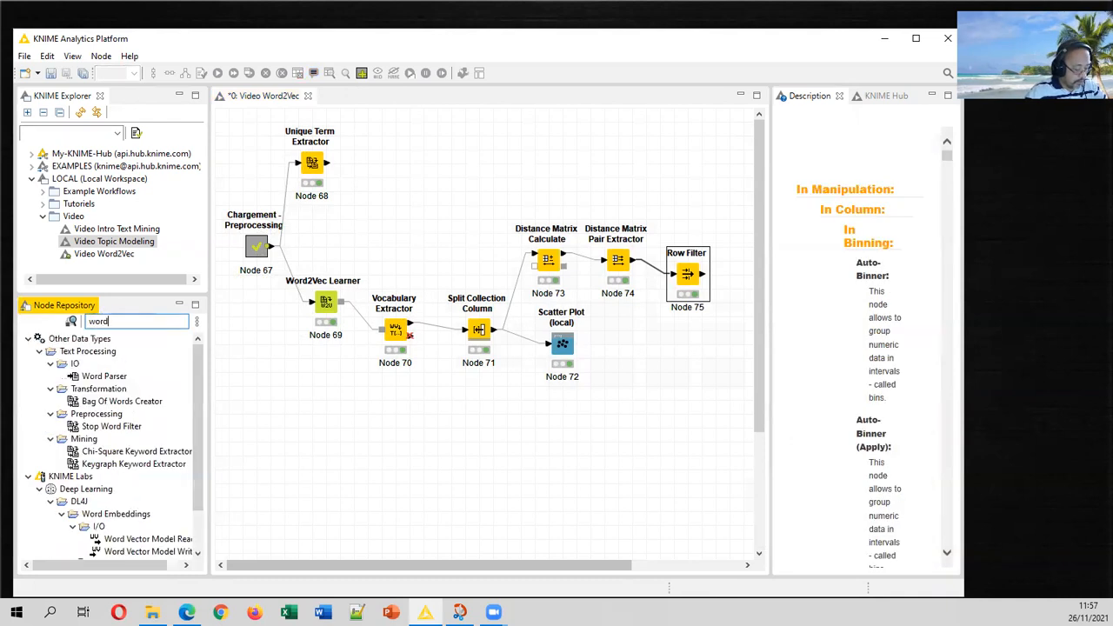
text( vecti)
key(BackSpace)
text(o)
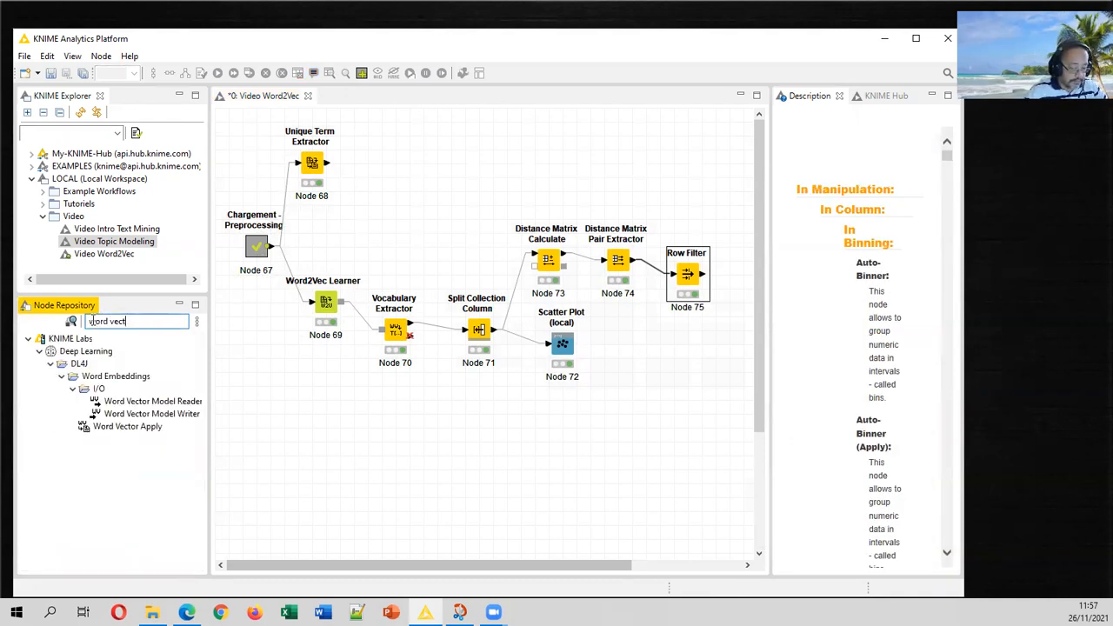
drag(137, 427, 454, 199)
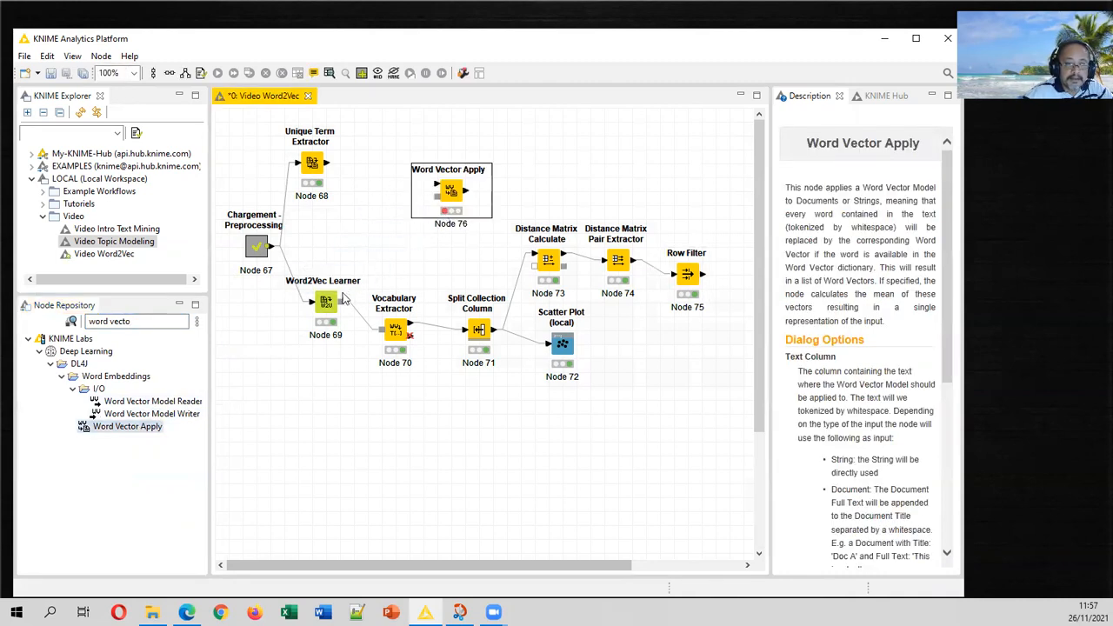
drag(346, 302, 433, 220)
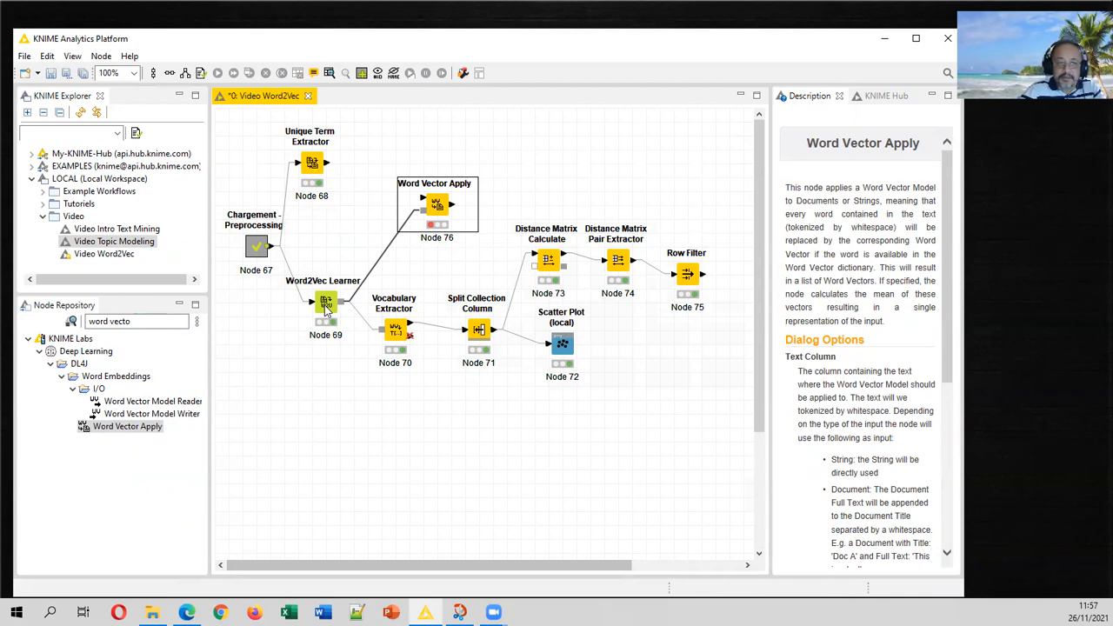
drag(271, 247, 426, 209)
Configure Word Vector Apply with Preprocessed Document as text column and without mean vector calculation, and execute it
click(437, 205)
right_click(461, 207)
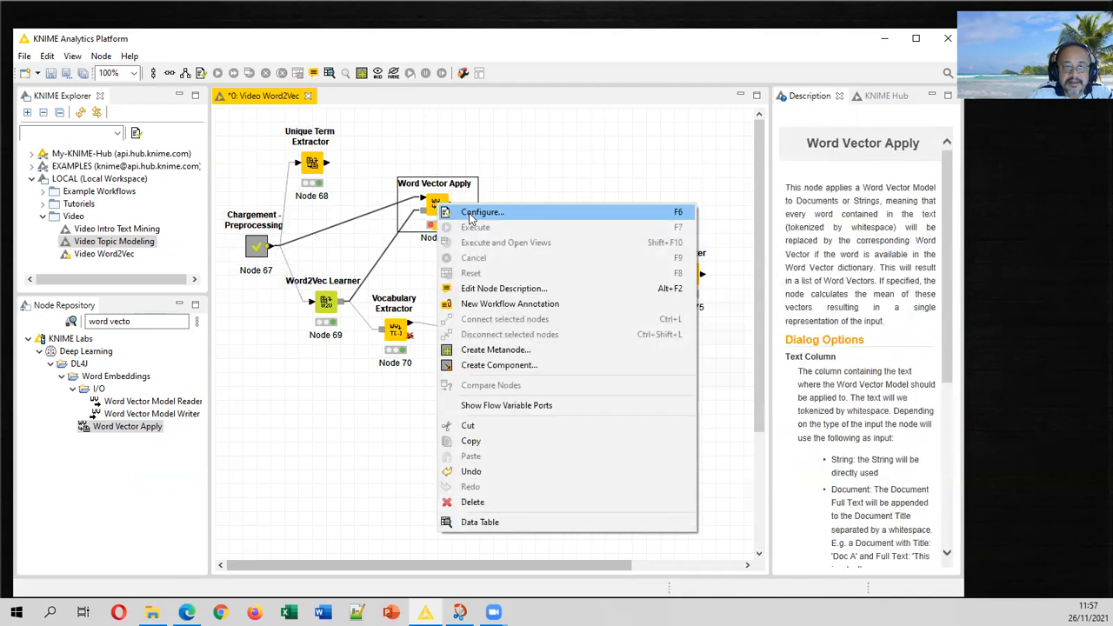
click(487, 215)
click(546, 259)
click(546, 259)
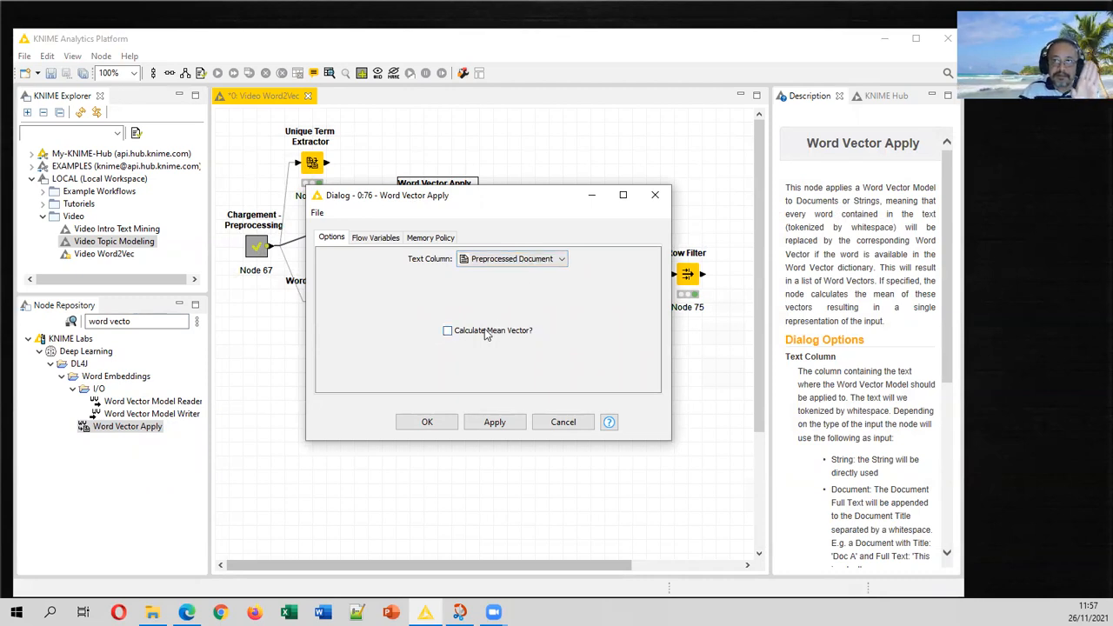
click(430, 423)
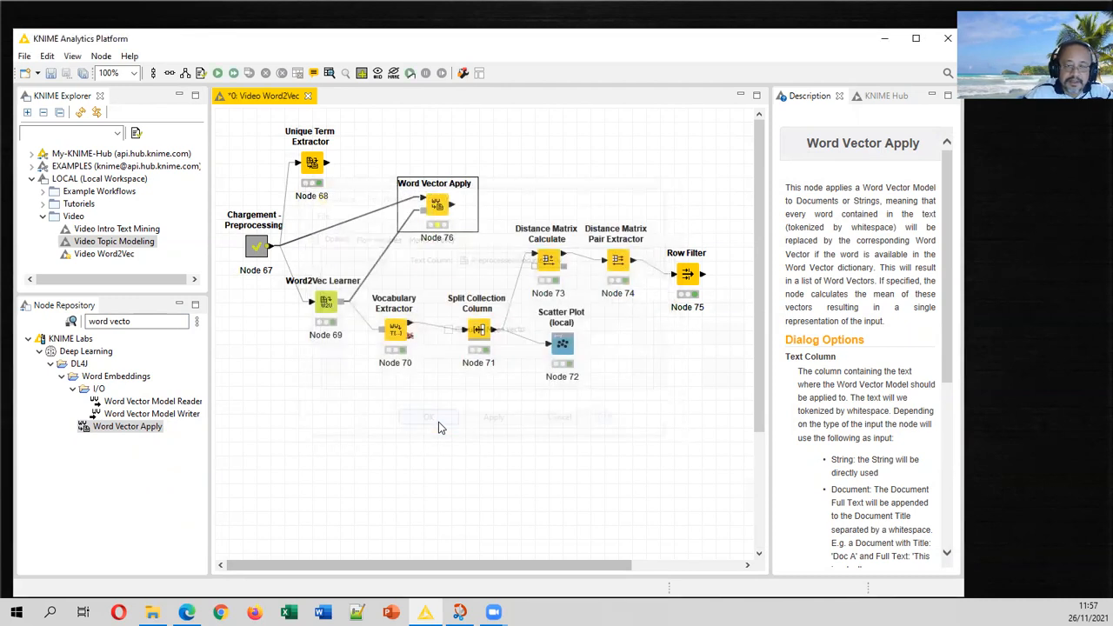
right_click(440, 205)
click(490, 227)
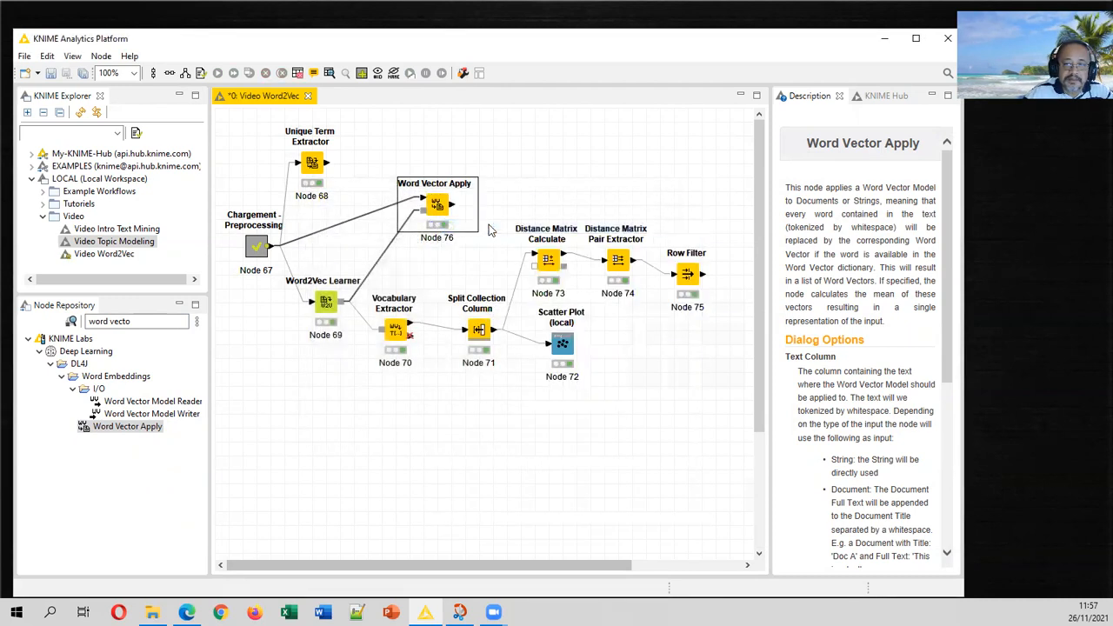
Compare the Preprocessed Document and converted_document columns in the Word Vector Apply data table, and close the table
right_click(442, 212)
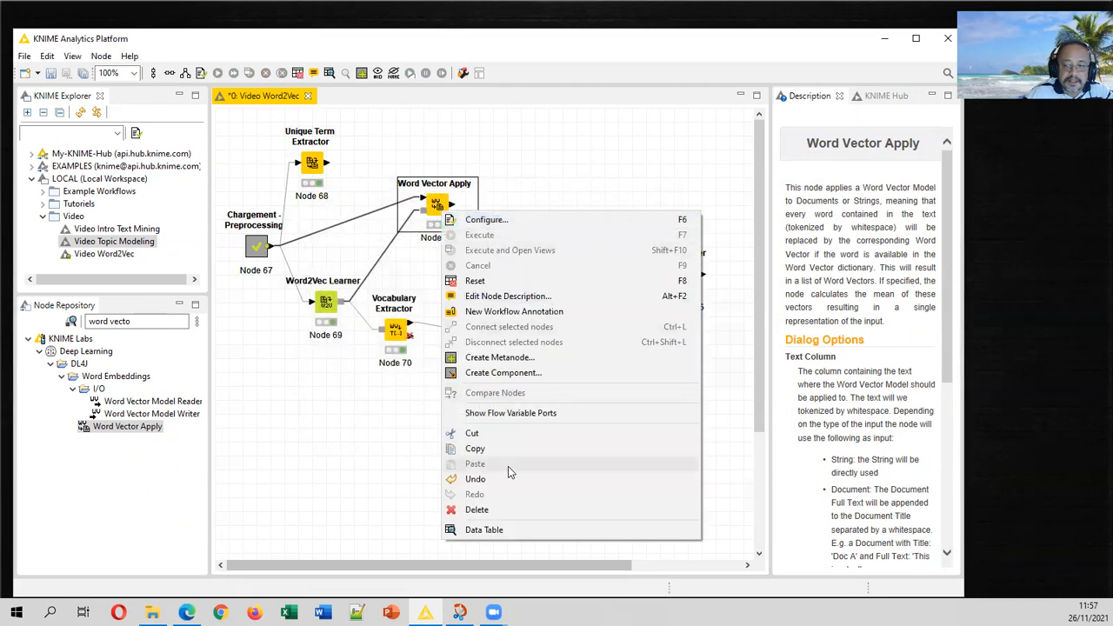
click(483, 529)
drag(202, 547, 886, 546)
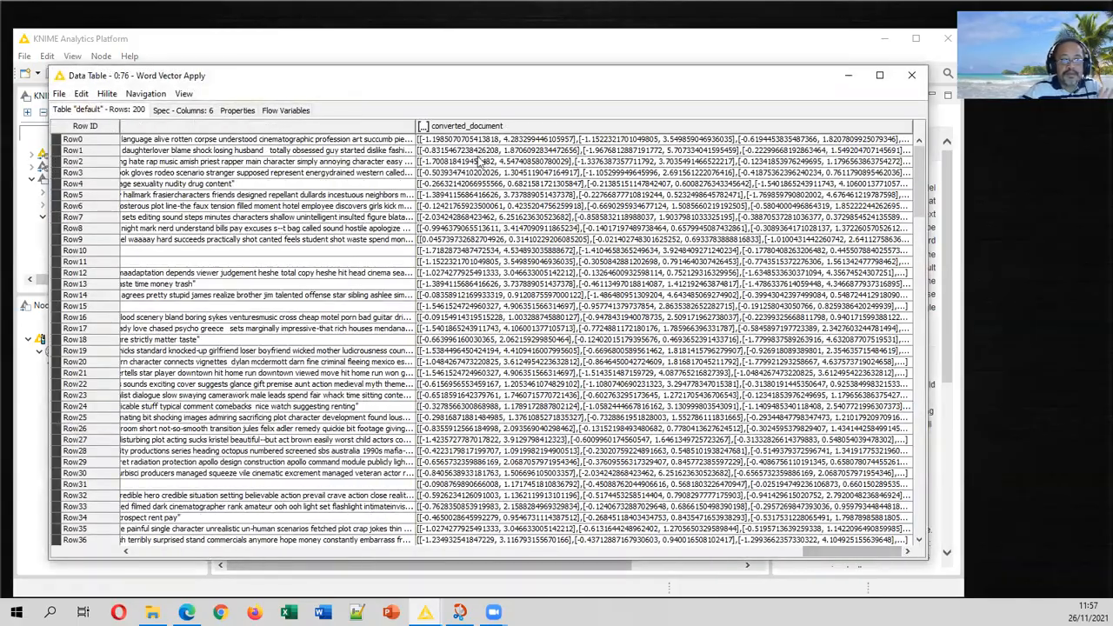
mouse_move(829, 549)
mouse_down()
mouse_move(711, 557)
mouse_move(830, 557)
mouse_up()
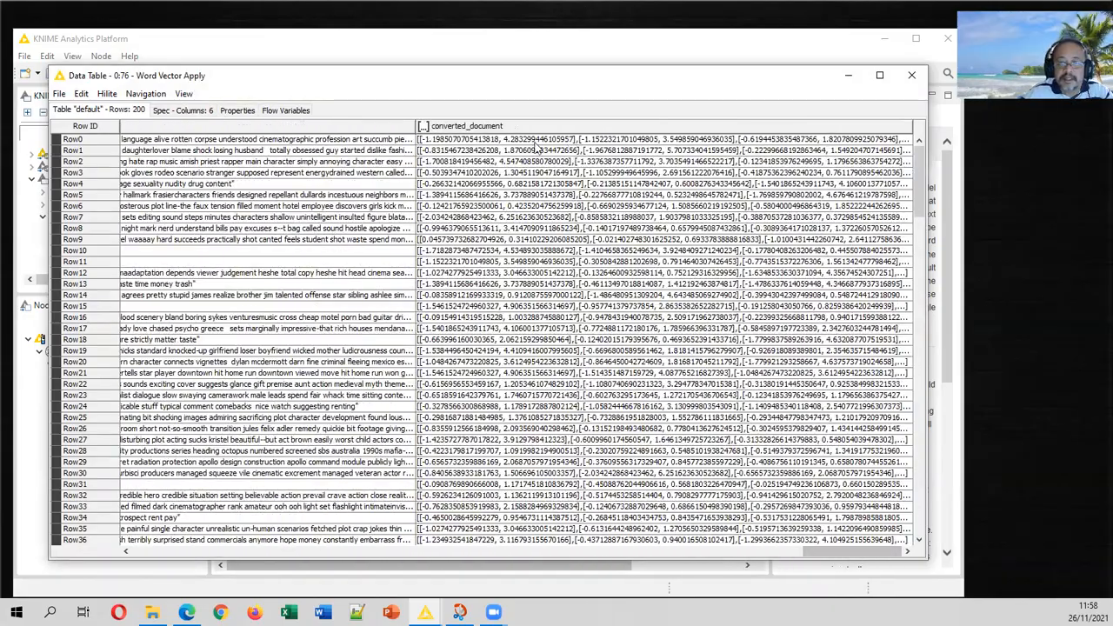
drag(826, 559, 710, 561)
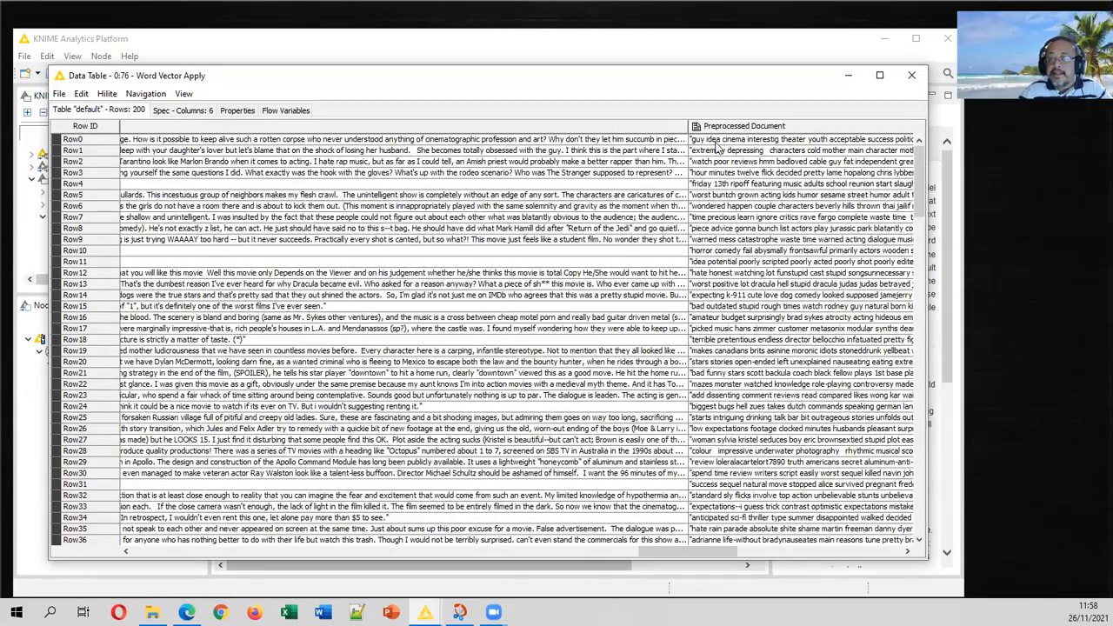
drag(735, 553, 860, 554)
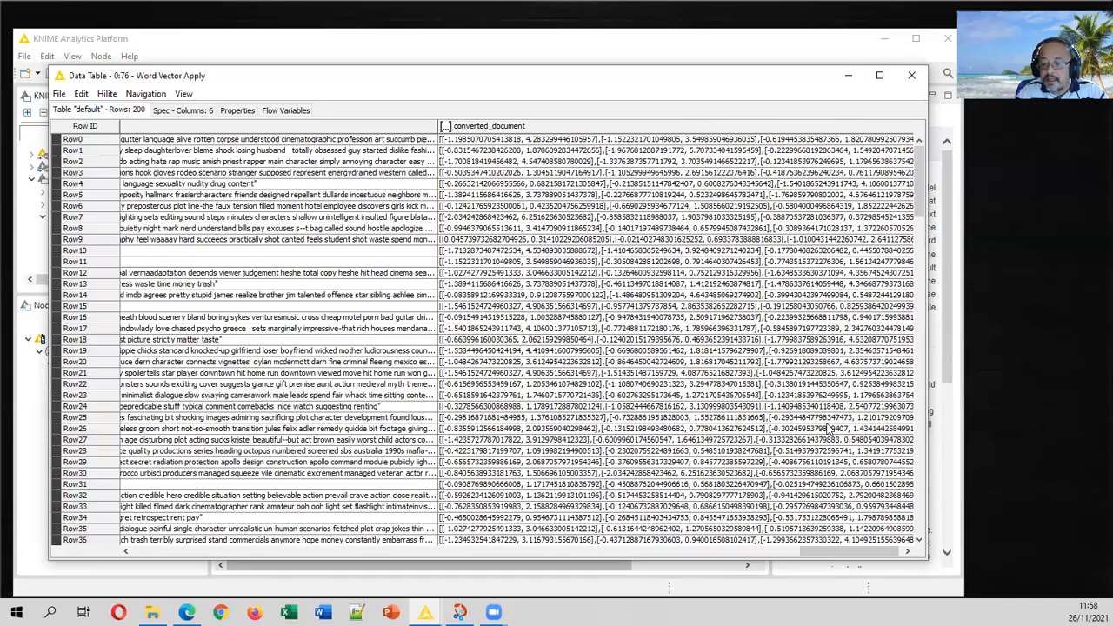
mouse_move(848, 554)
mouse_down()
mouse_move(736, 554)
mouse_move(854, 566)
mouse_up()
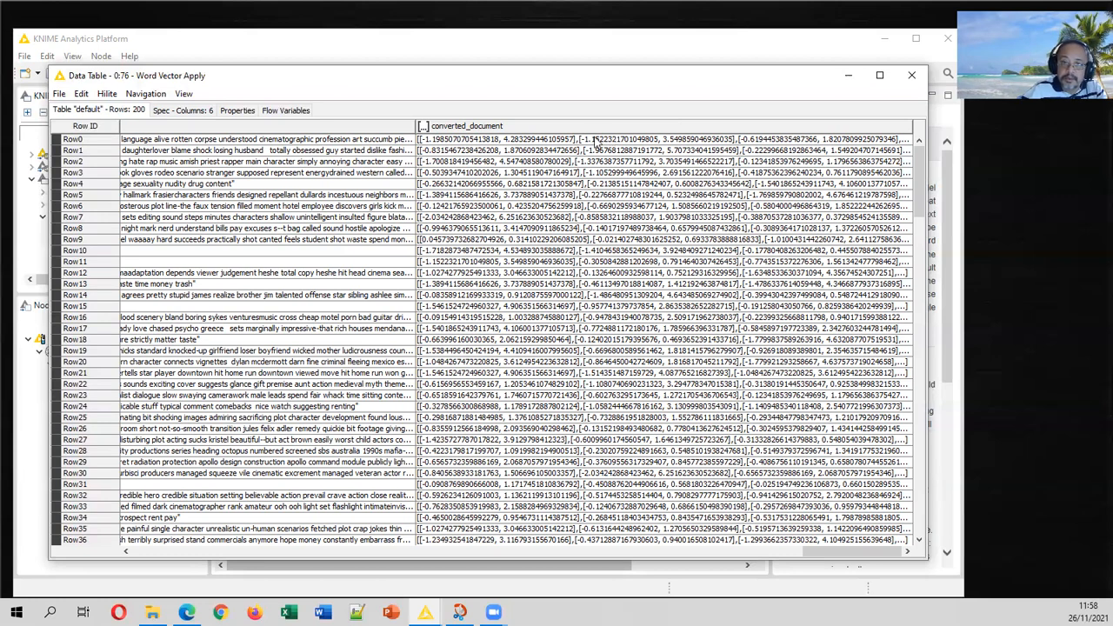
click(911, 75)
Enable Calculate Mean Vector in the Word Vector Apply node and execute it again
right_click(439, 208)
click(484, 215)
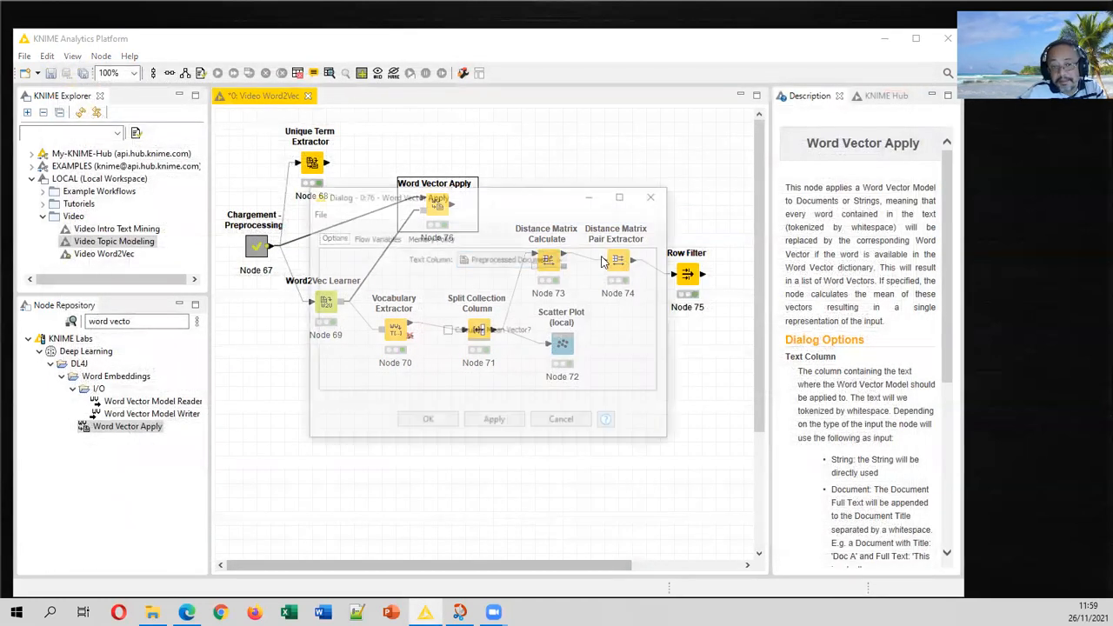
click(491, 332)
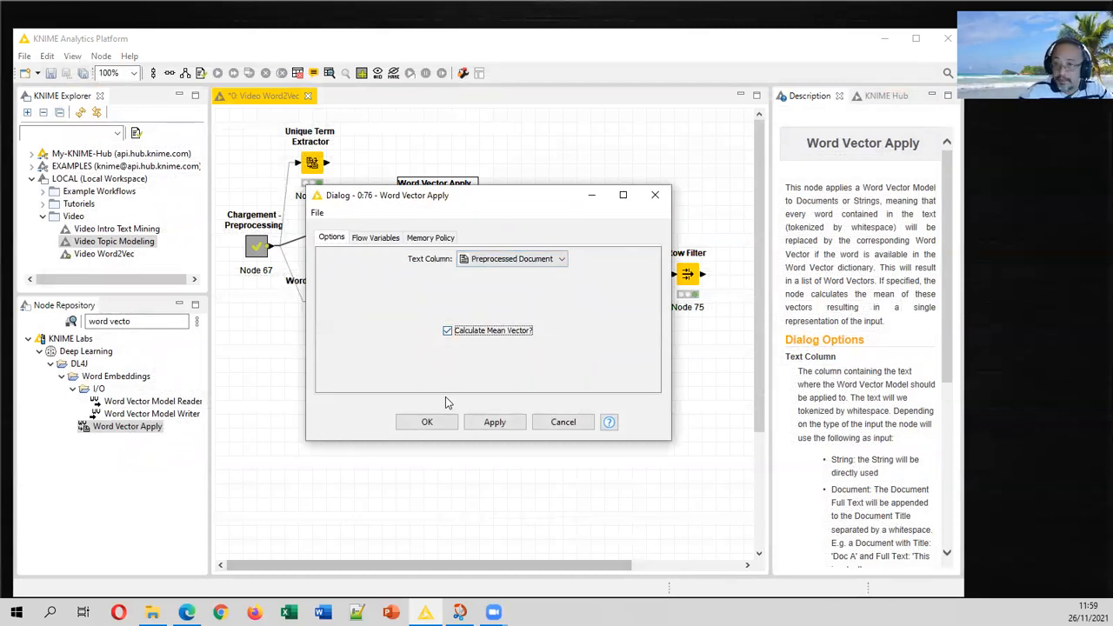
click(428, 422)
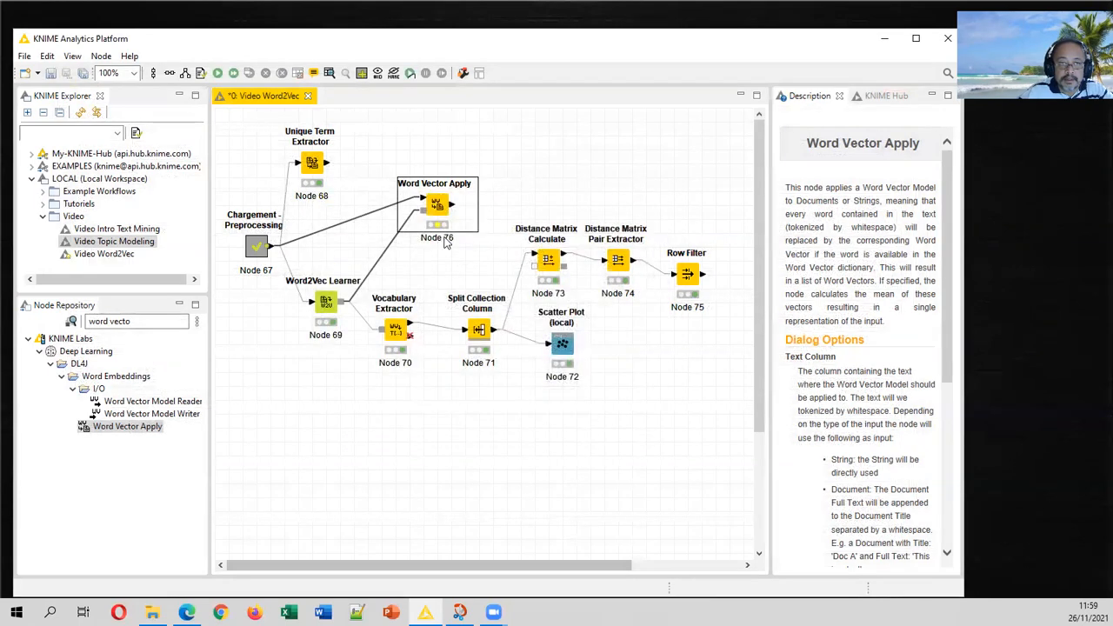
right_click(437, 205)
click(477, 234)
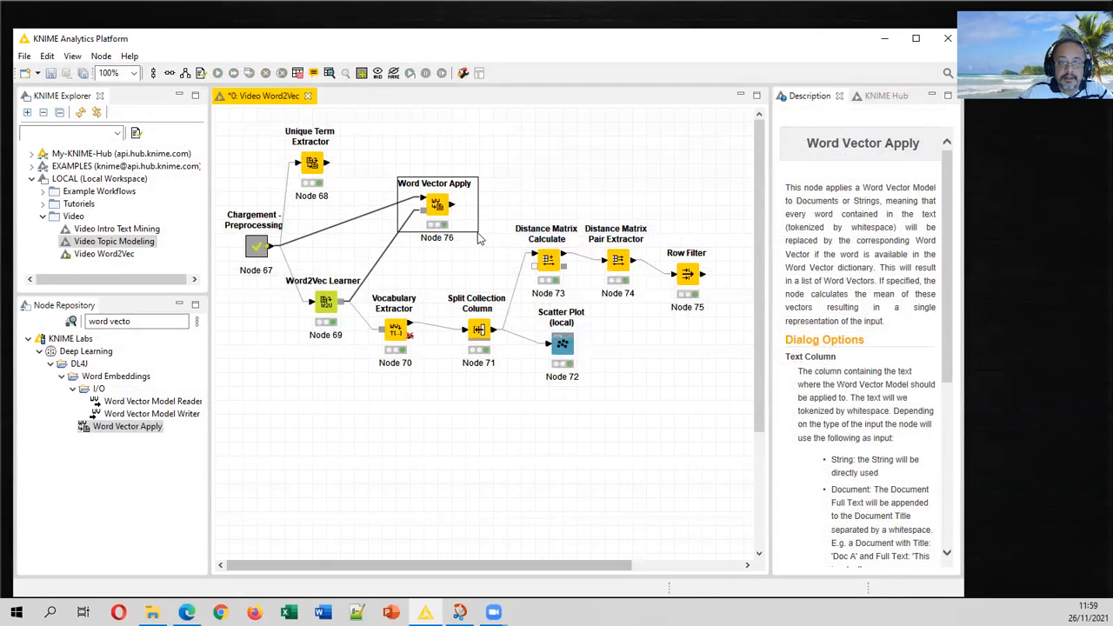
Examine the mean vectors in the converted_document column of the Word Vector Apply data table, widening the table, and close it
right_click(443, 212)
click(509, 530)
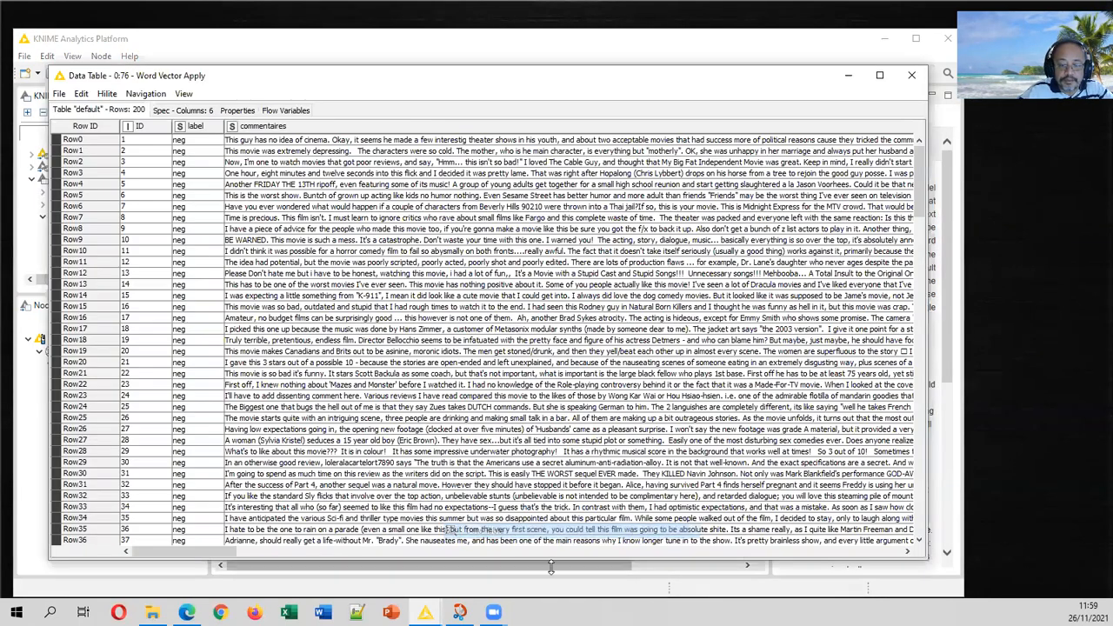
drag(183, 551, 907, 533)
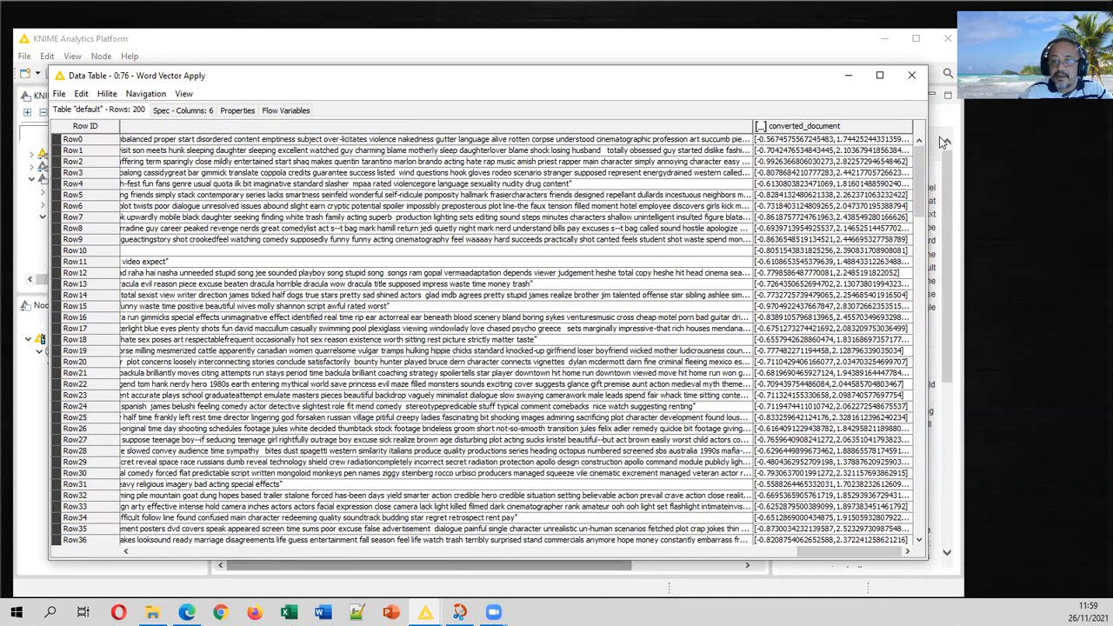
drag(930, 126, 975, 126)
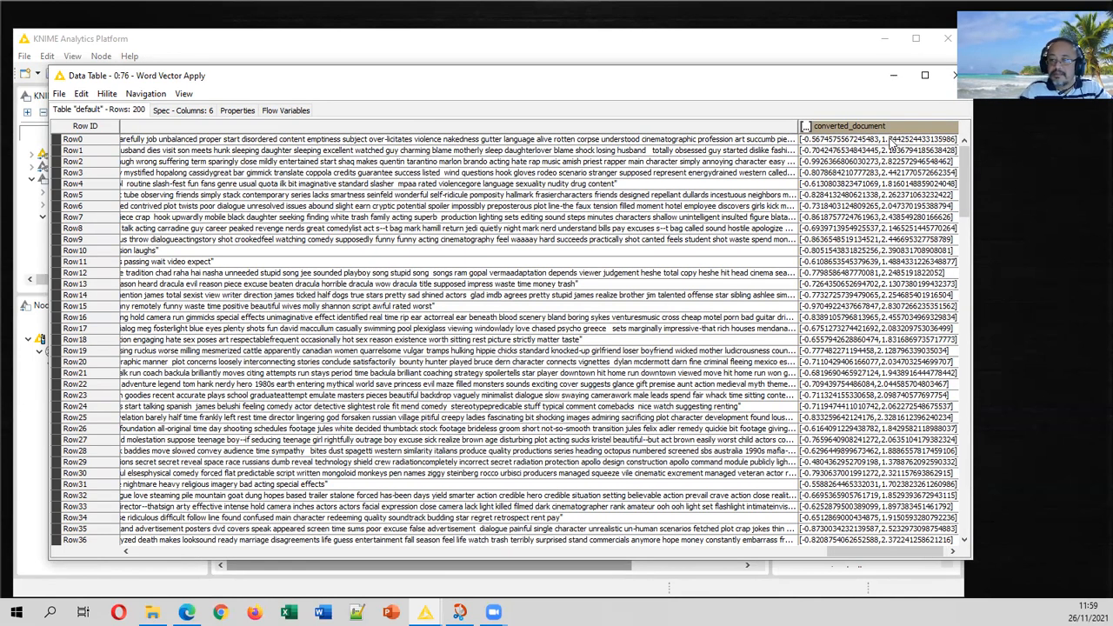
click(891, 144)
key(Down)
key(Down)
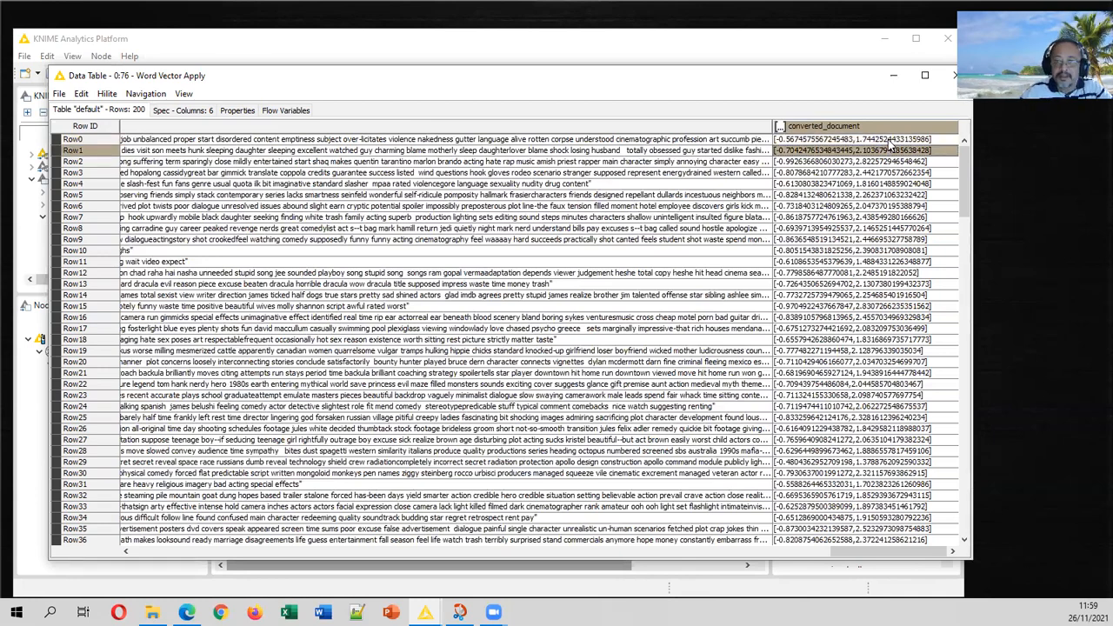
key(Down)
key(Down)
key(Down)
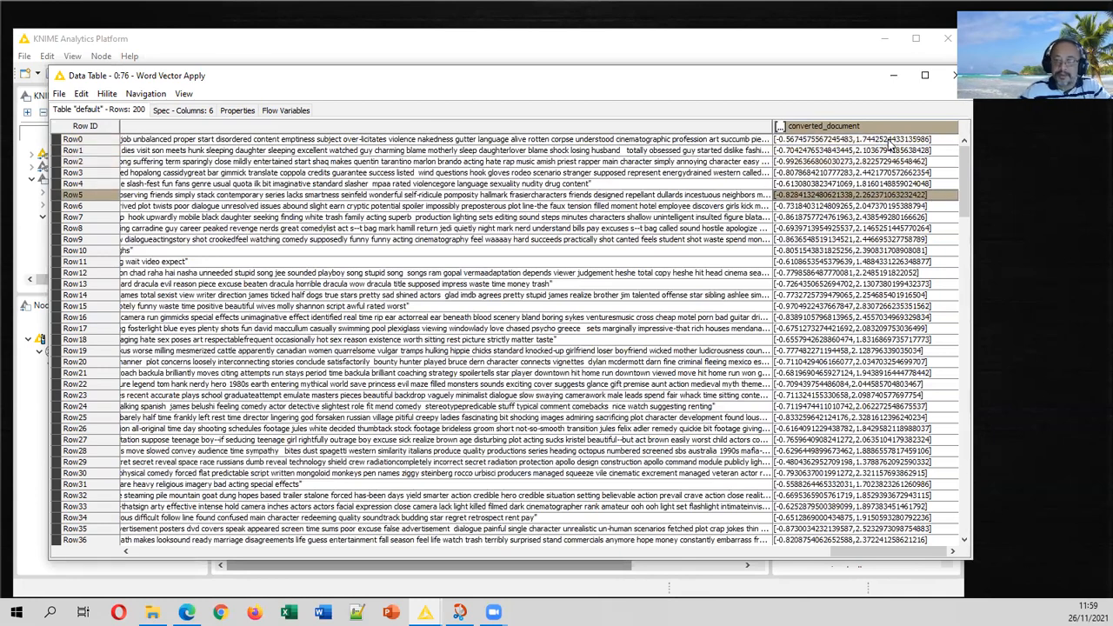
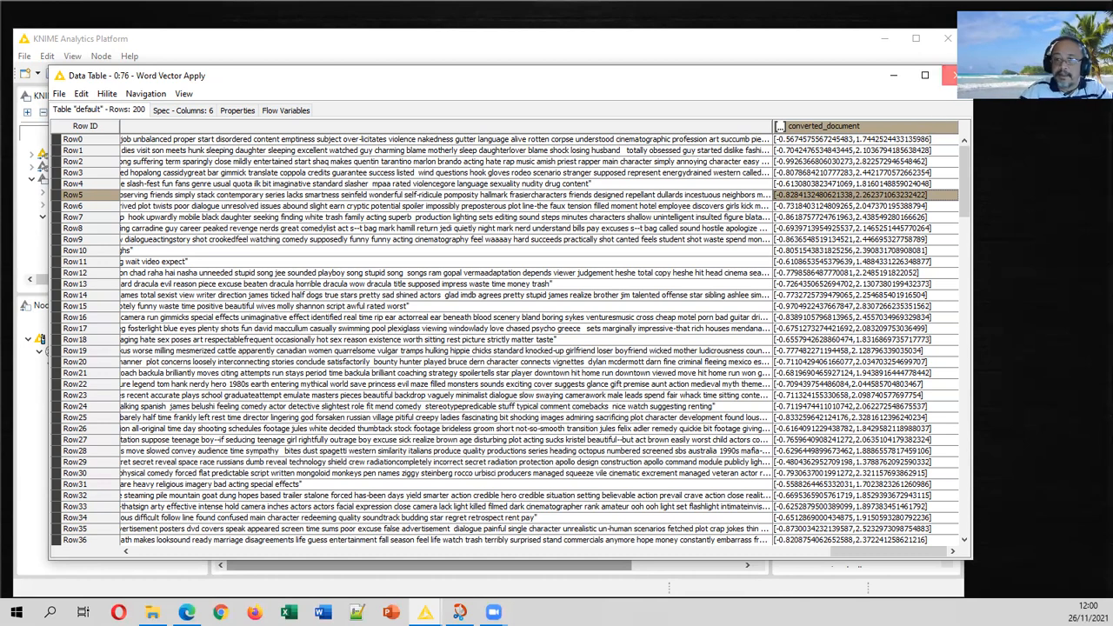
click(950, 76)
Search the node repository for "split colle" and add a Split Collection Column node connected to the Word Vector Apply output
drag(174, 321, 40, 333)
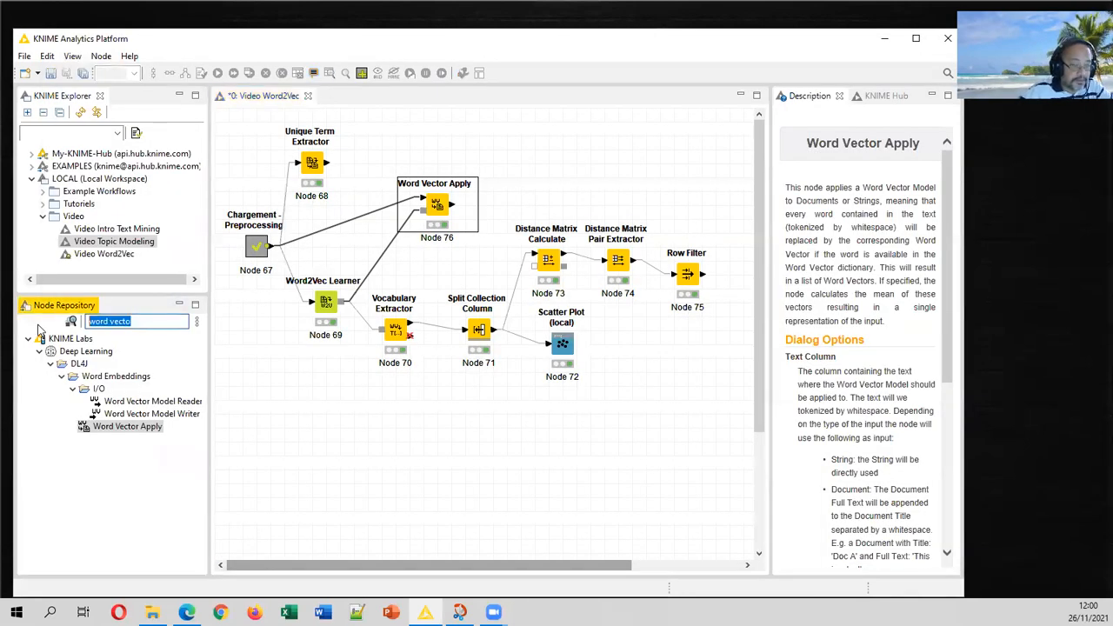
text(splitot)
key(BackSpace)
key(BackSpace)
text(t)
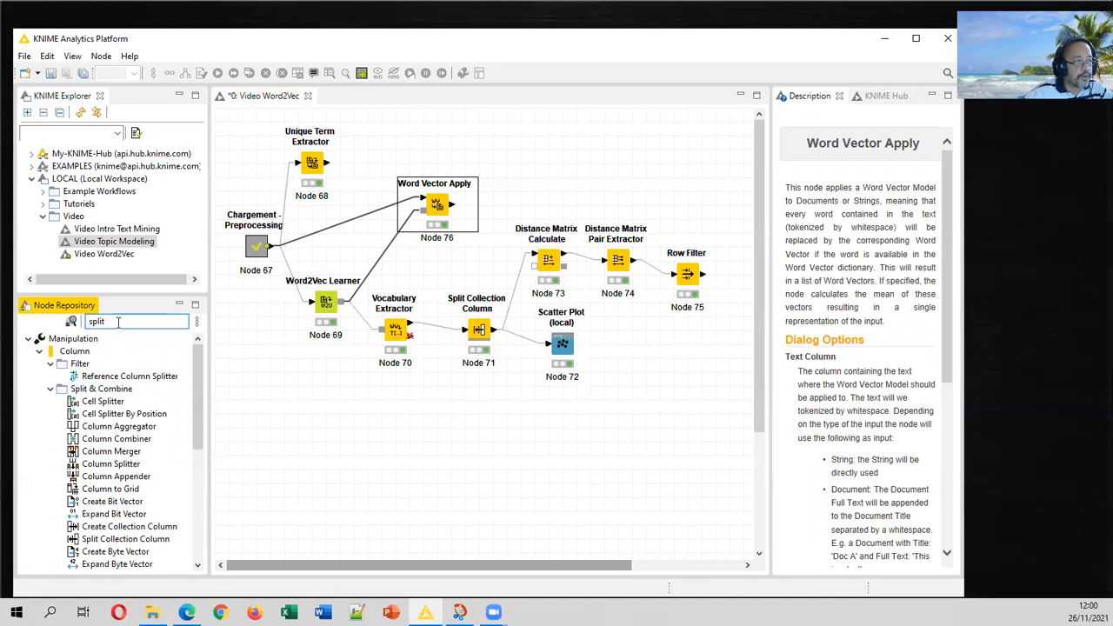
text( colle)
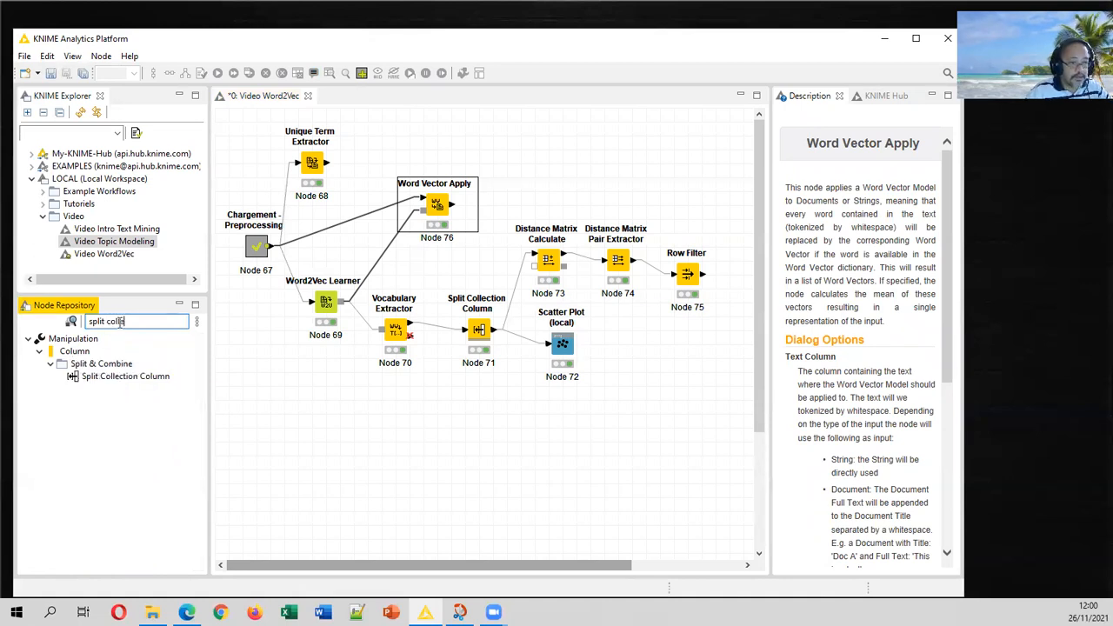
drag(166, 375, 564, 164)
drag(452, 203, 526, 174)
Configure the new Split Collection Column node to split converted_document with the Best effort count policy, and execute it
right_click(526, 174)
click(532, 177)
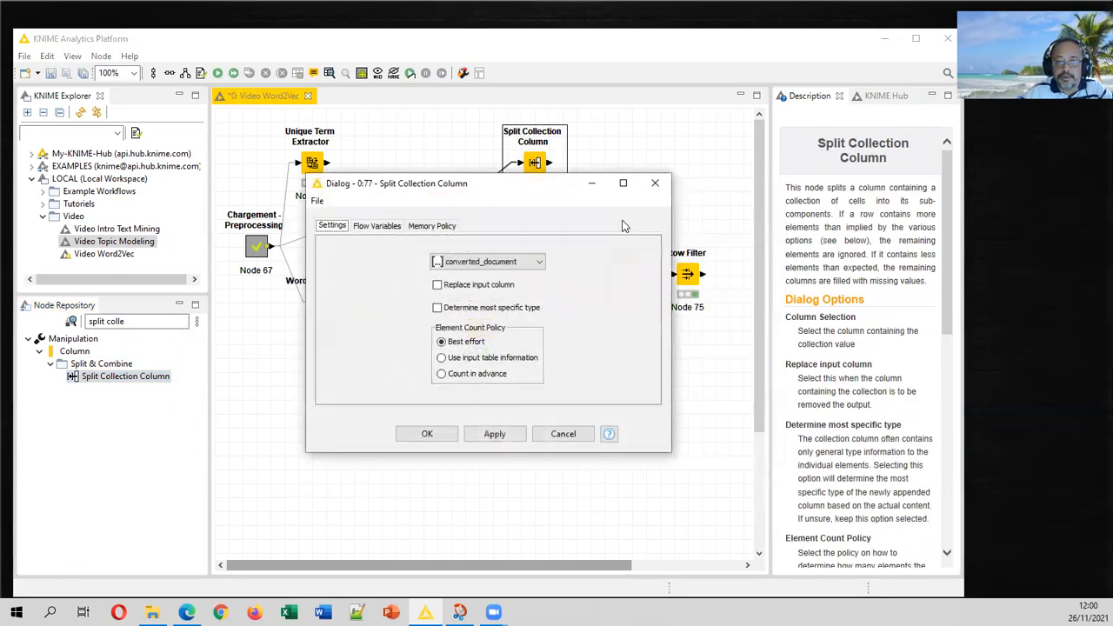
click(525, 262)
click(496, 273)
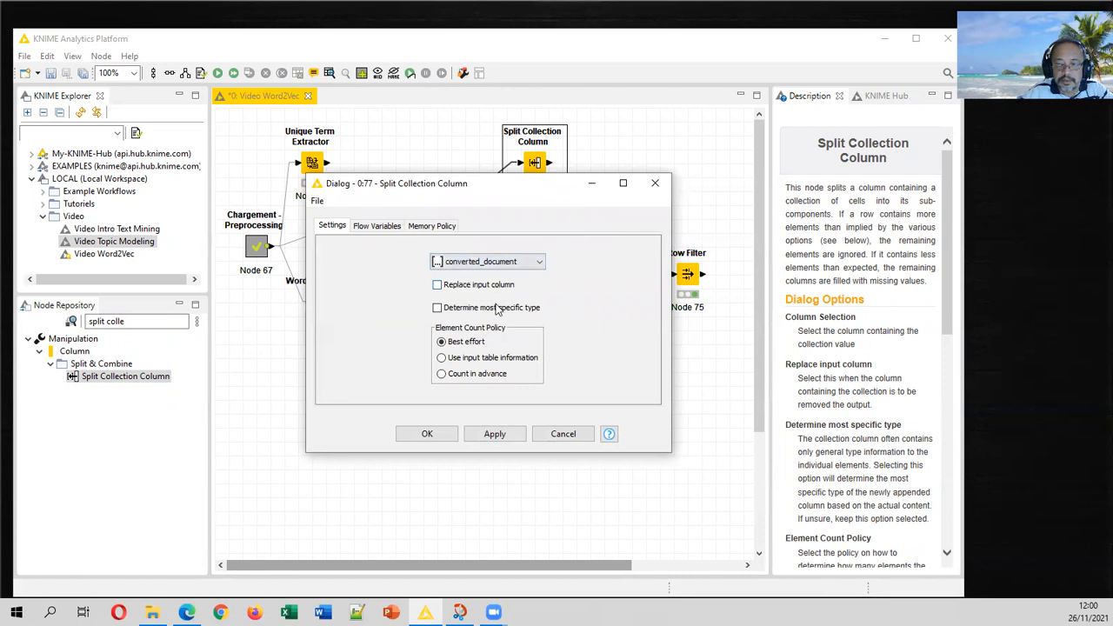
click(427, 434)
right_click(531, 161)
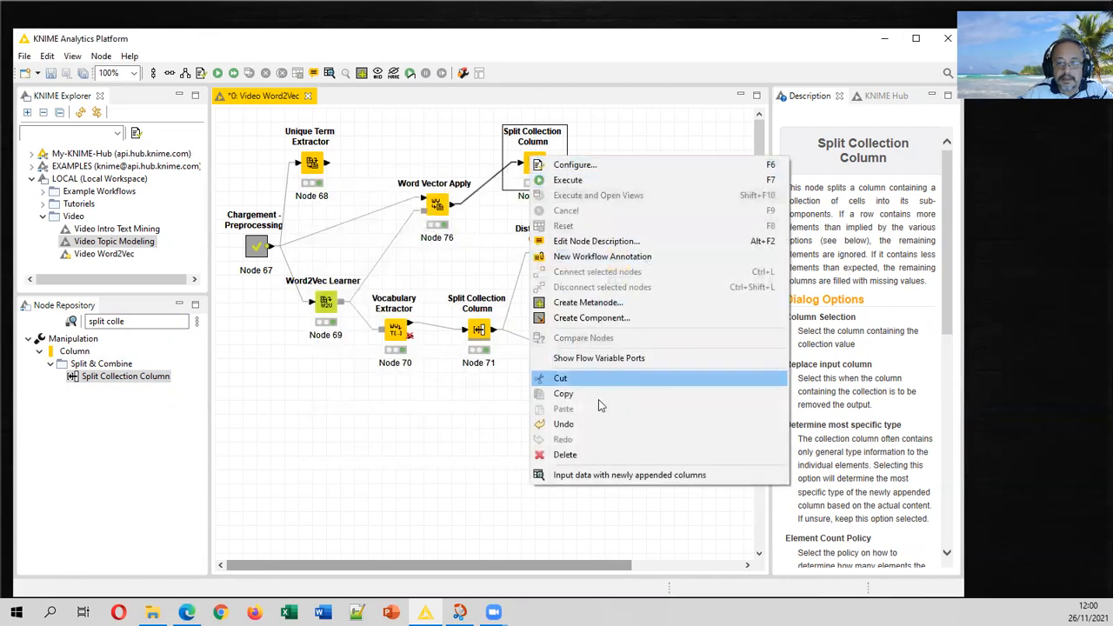
click(567, 180)
Inspect the split value columns in the new Split Collection Column node's output table and close the table
right_click(538, 164)
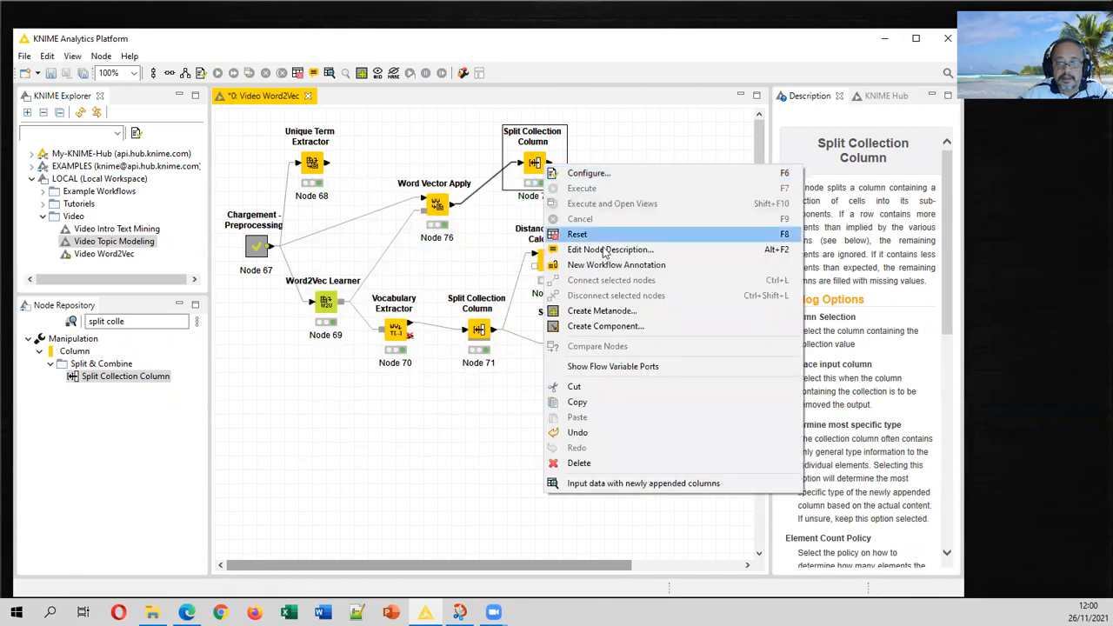
click(613, 485)
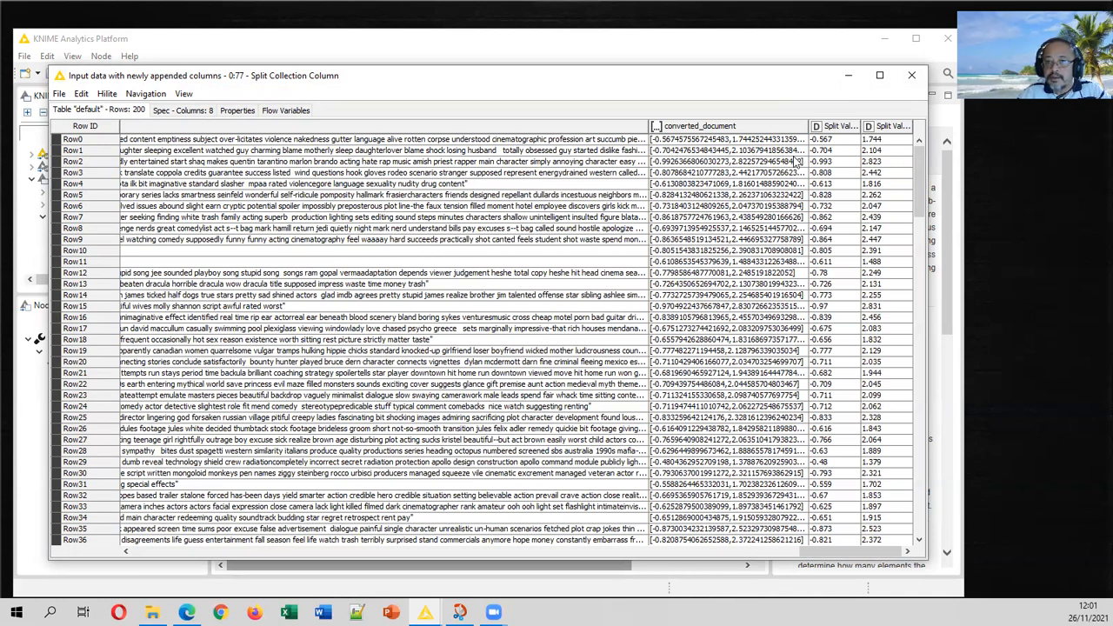
click(911, 74)
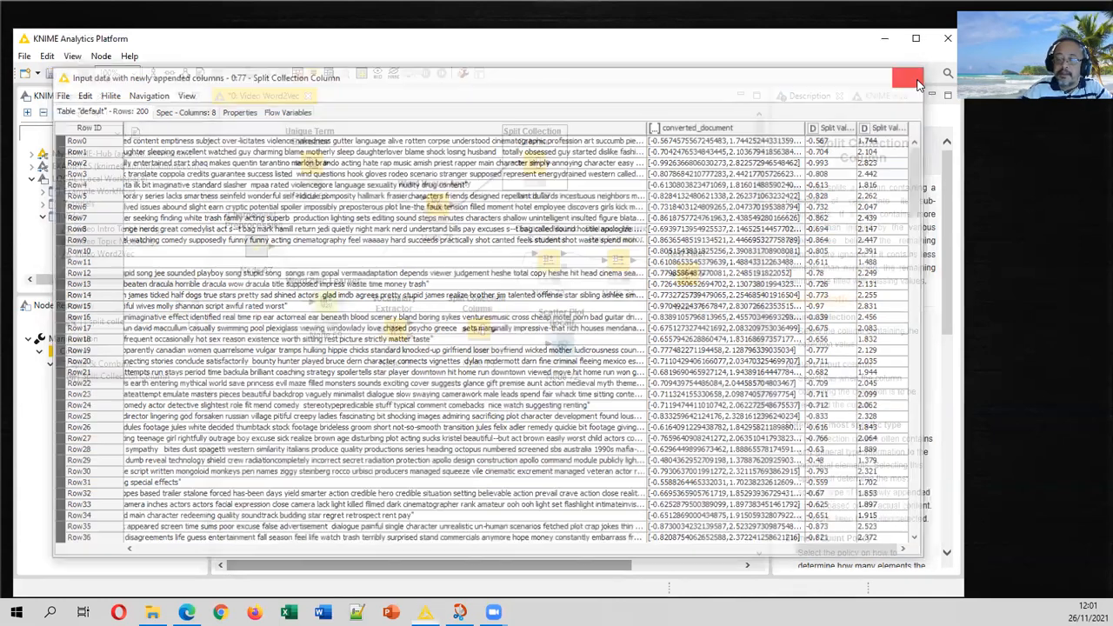
Search the node repository for "scatt" and add a Scatter Plot (local) node connected to the new Split Collection Column node
drag(146, 320, 26, 318)
text(scatt)
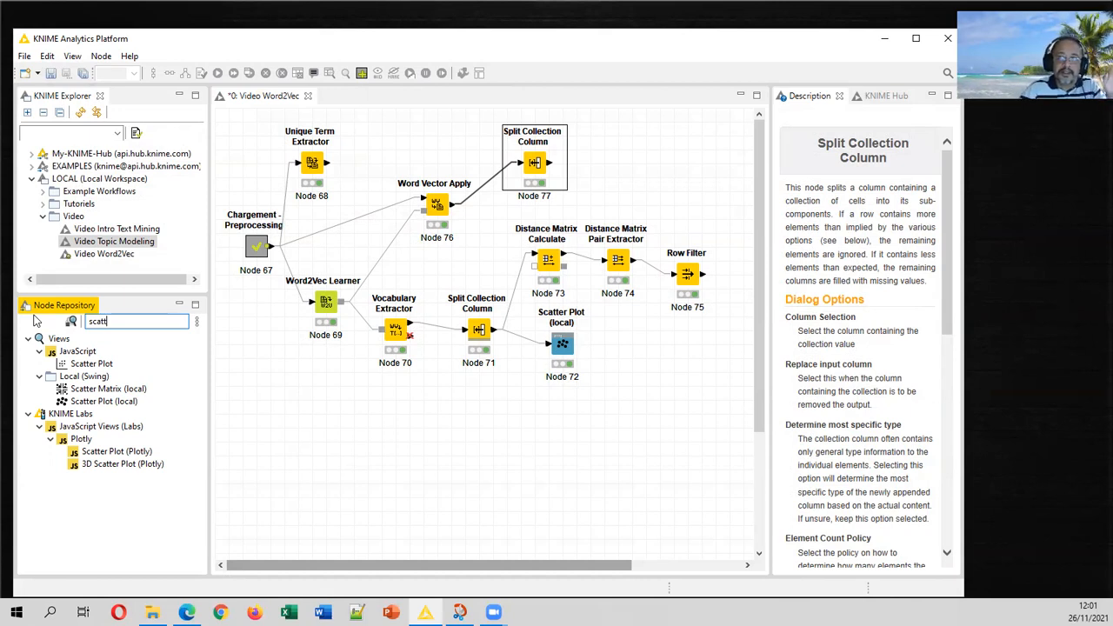
drag(100, 401, 639, 169)
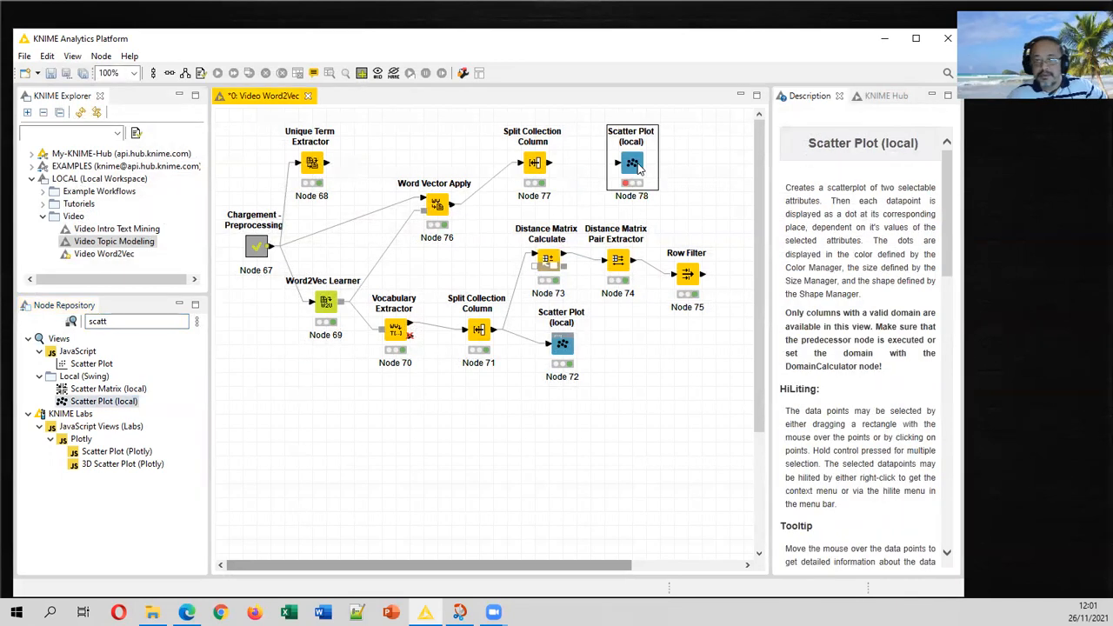
drag(640, 168, 619, 176)
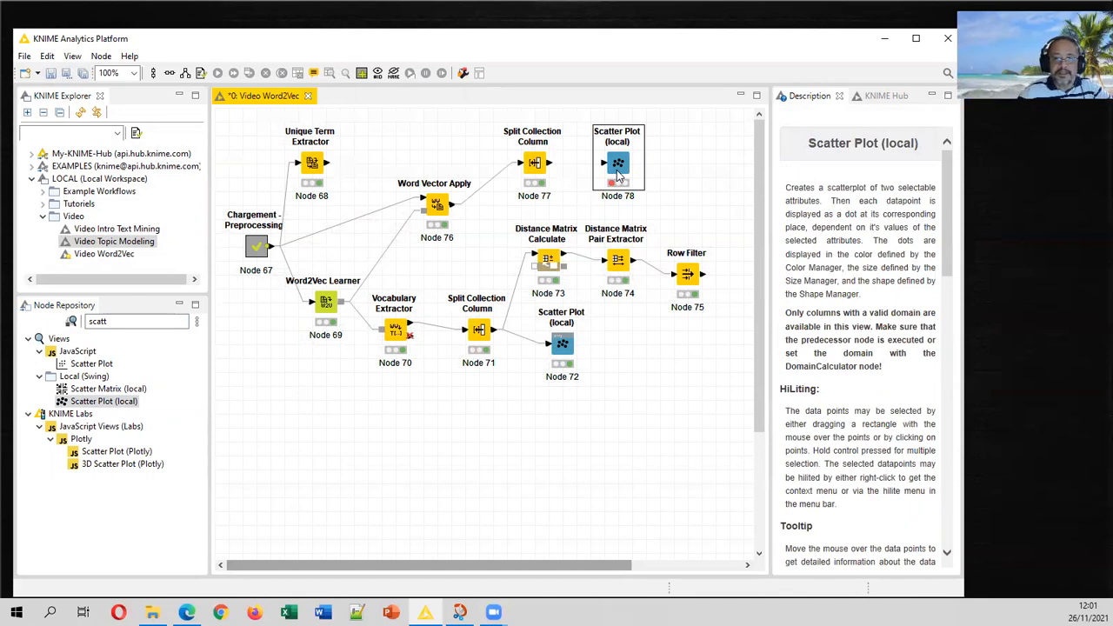
drag(549, 162, 611, 172)
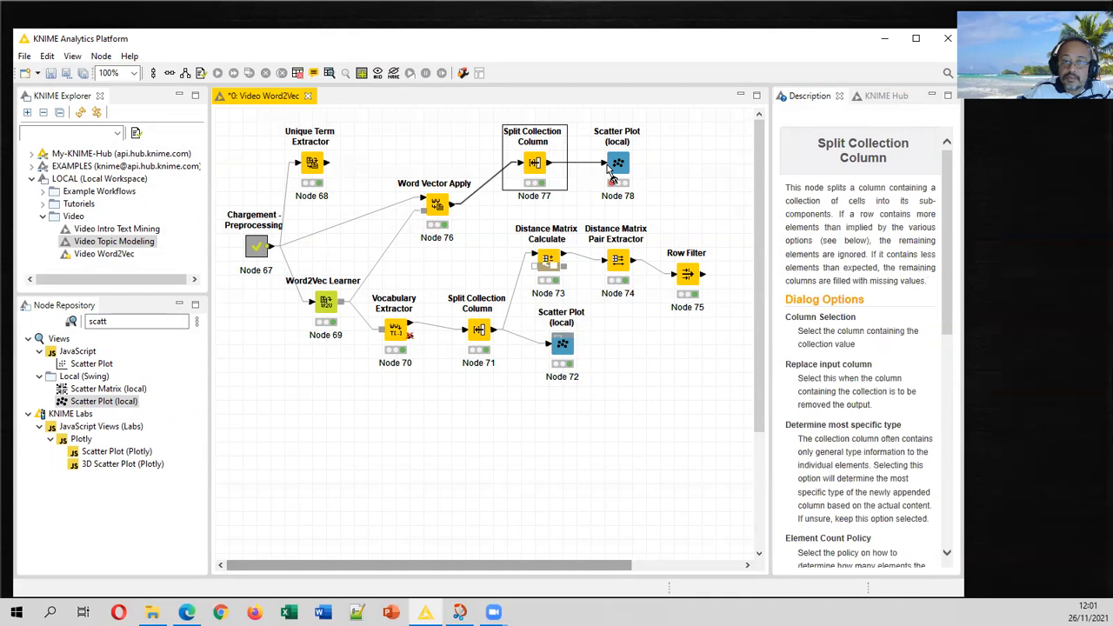
Execute the new Scatter Plot and open its view, plotting Split Value 1 on X against Split Value 2 on Y
right_click(617, 165)
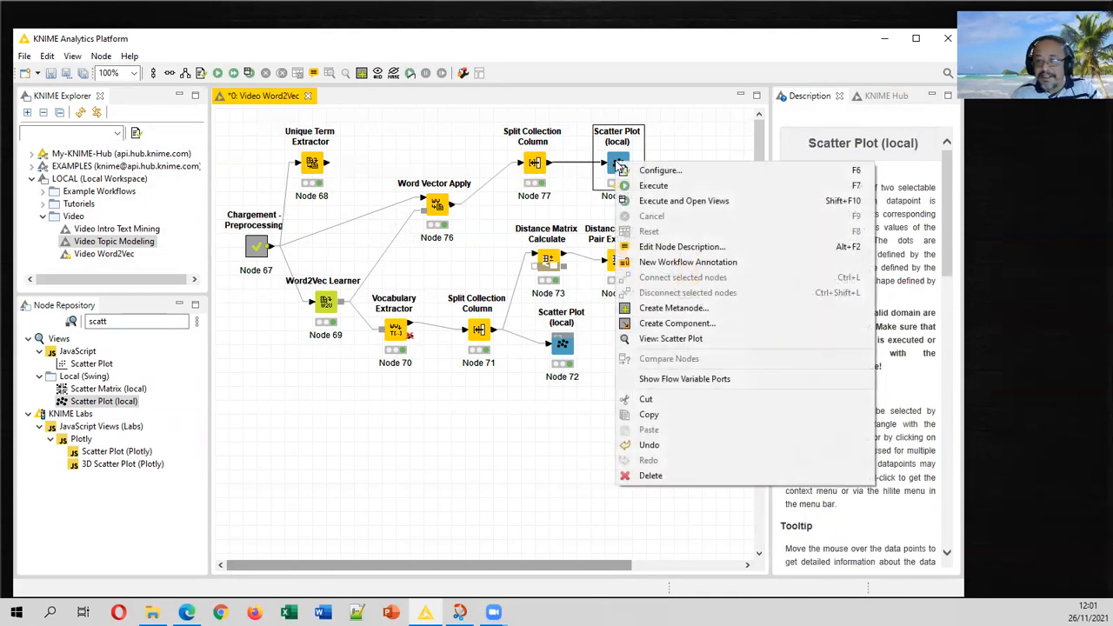
click(678, 201)
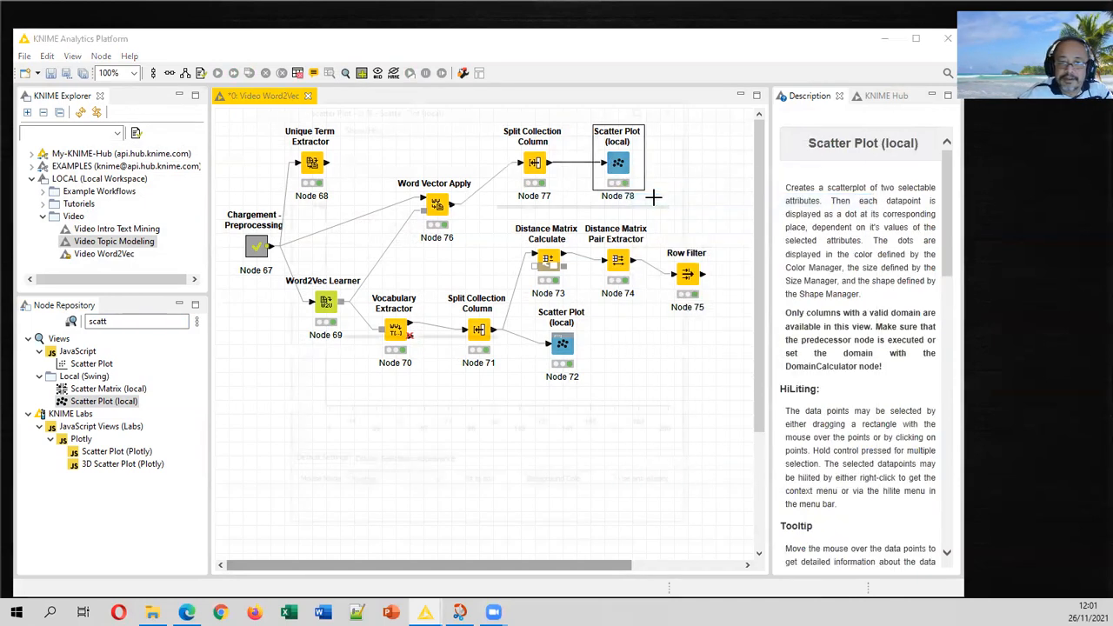
click(390, 468)
click(348, 502)
click(341, 546)
click(439, 506)
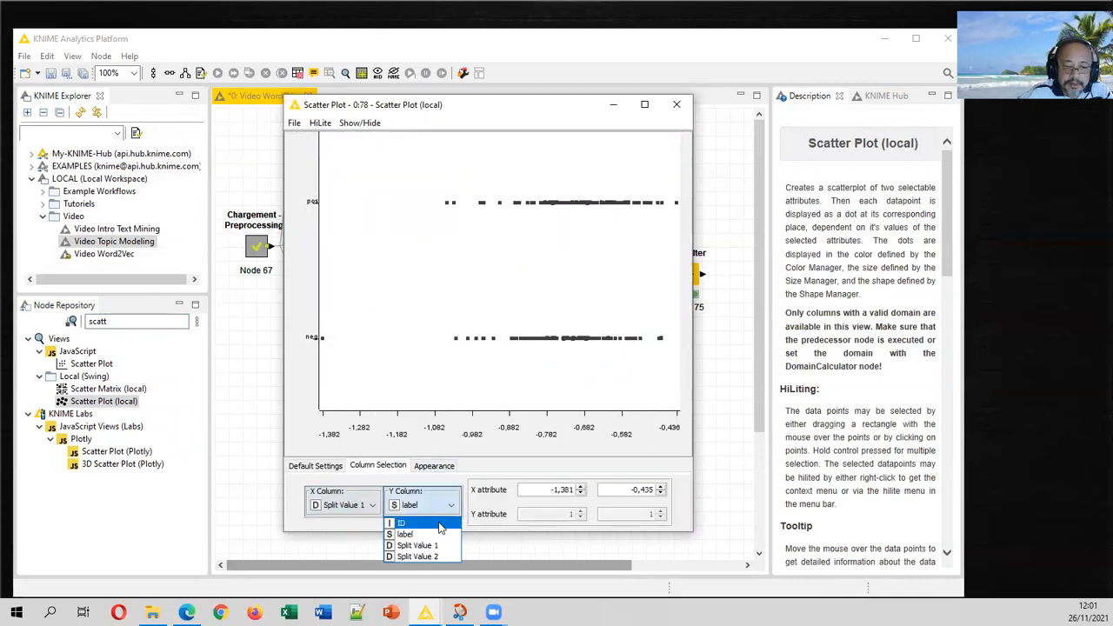
click(426, 556)
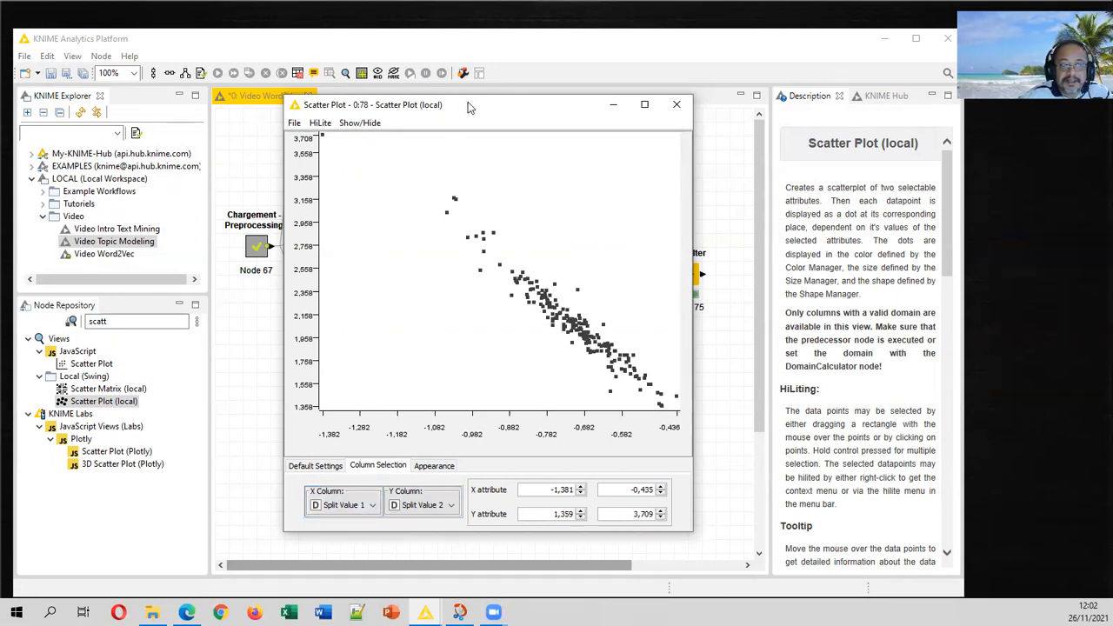
Open the output table of the Split Collection Column node feeding the document scatter plot and arrange the two windows side by side
drag(468, 102, 737, 110)
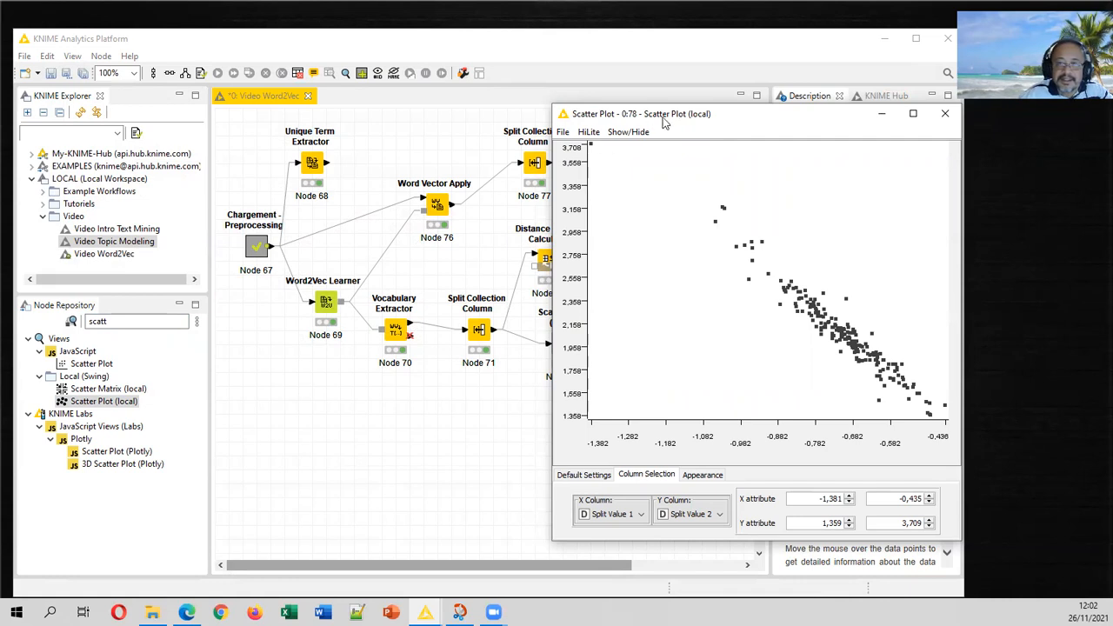
drag(669, 120, 746, 120)
right_click(532, 159)
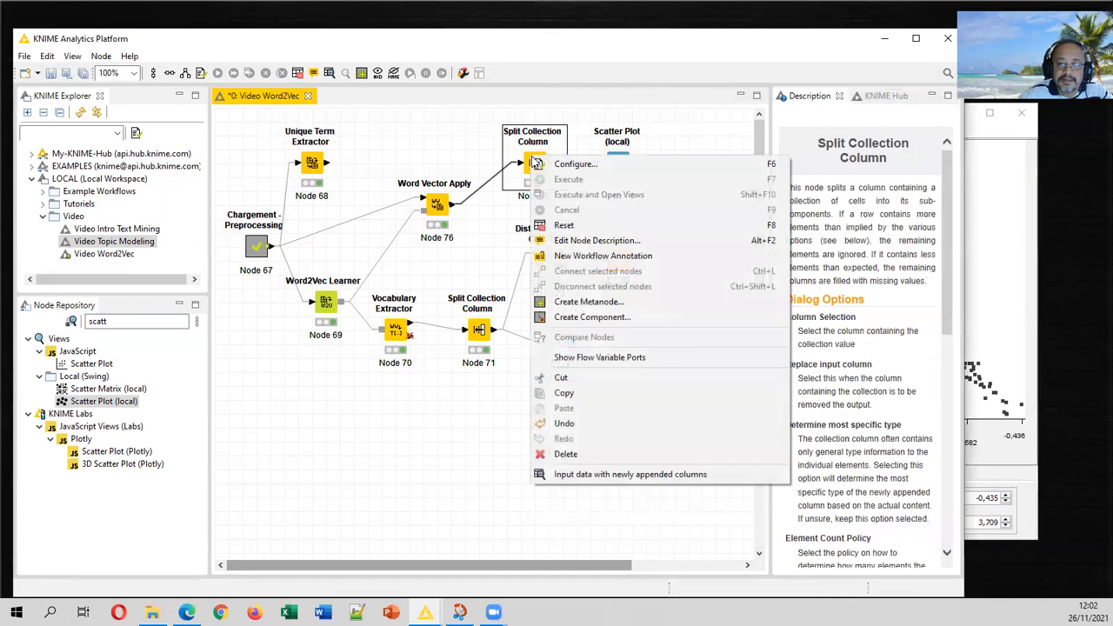
click(570, 471)
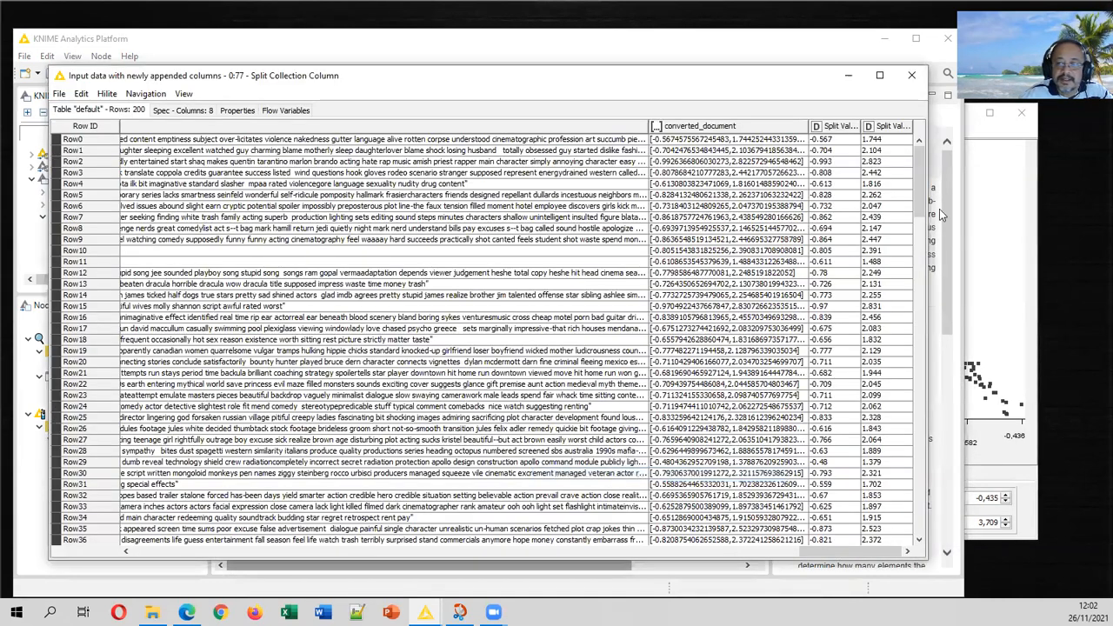
drag(773, 85, 743, 85)
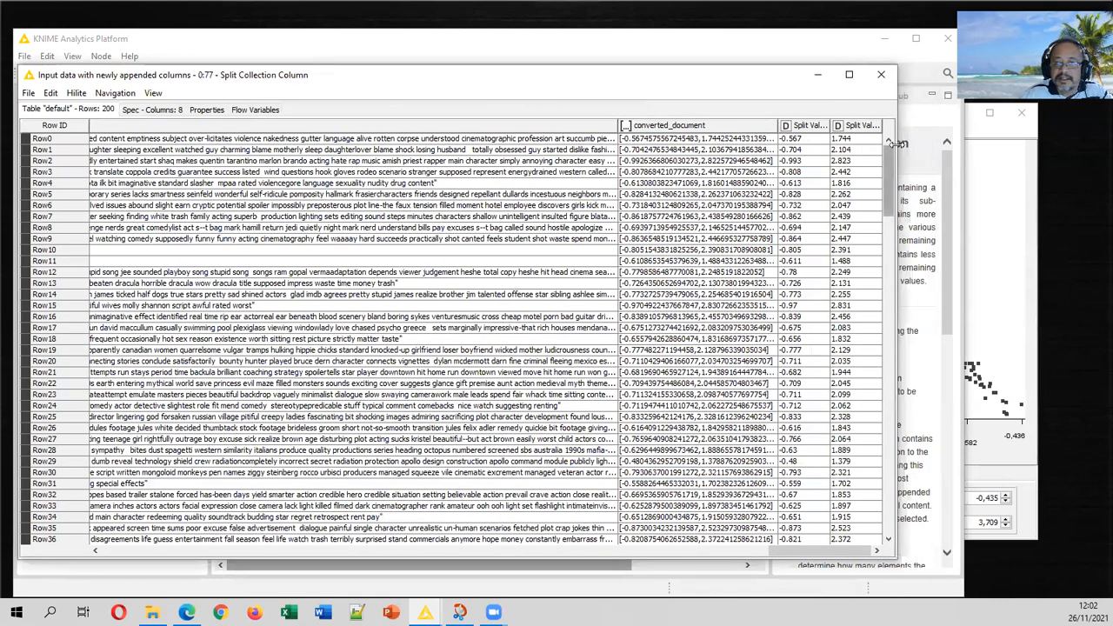
drag(897, 143, 585, 143)
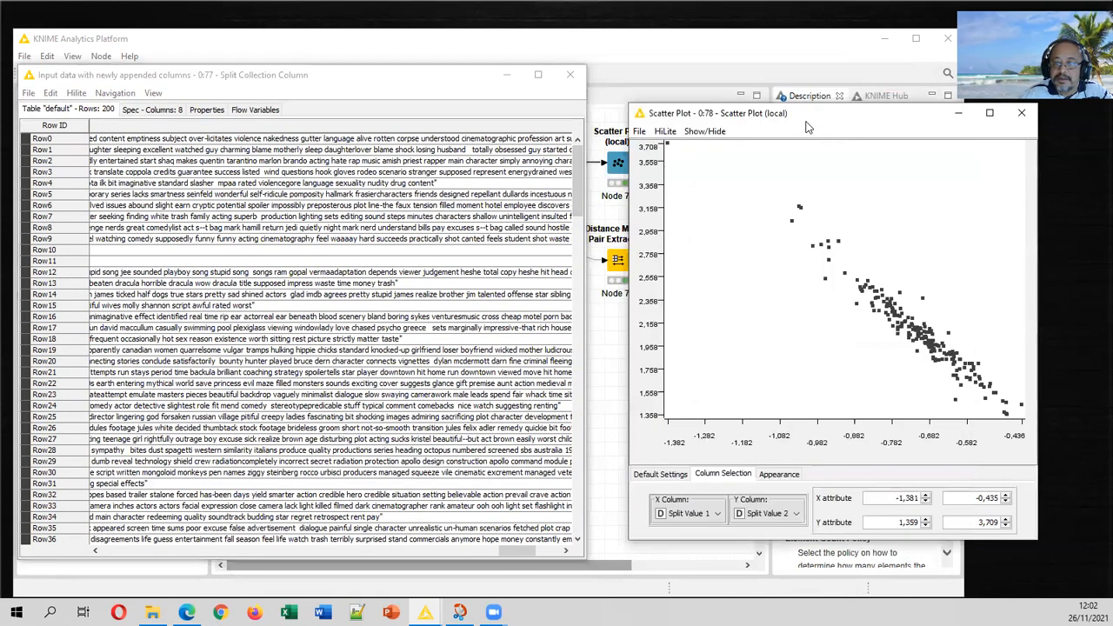
HiLite the isolated point with the lowest Split Value 1 and highest Split Value 2 in the scatter plot
click(807, 111)
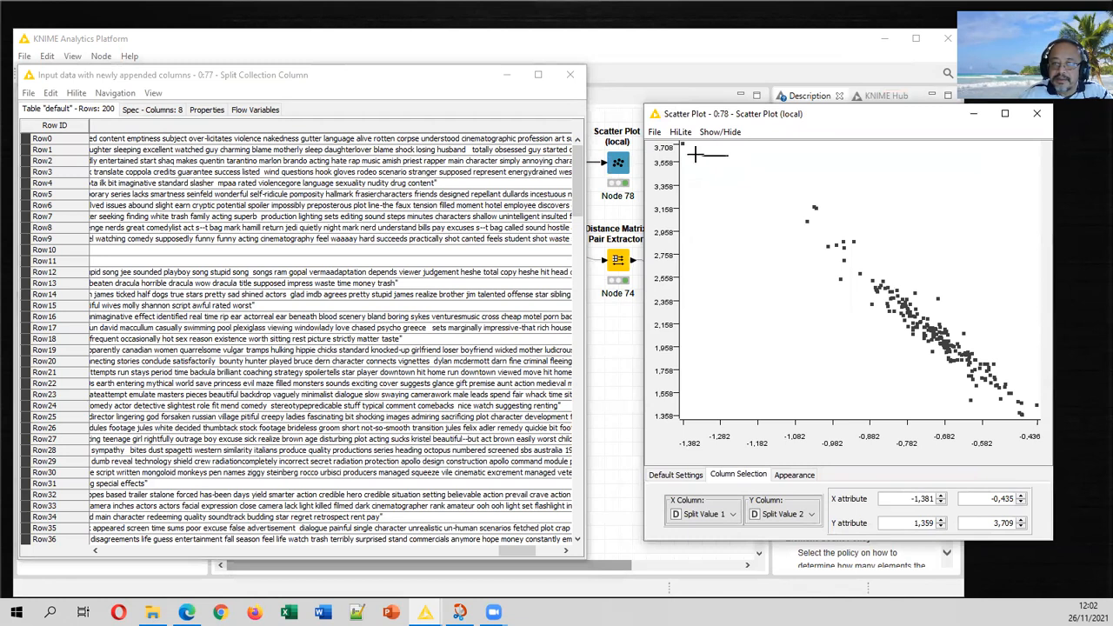
click(678, 133)
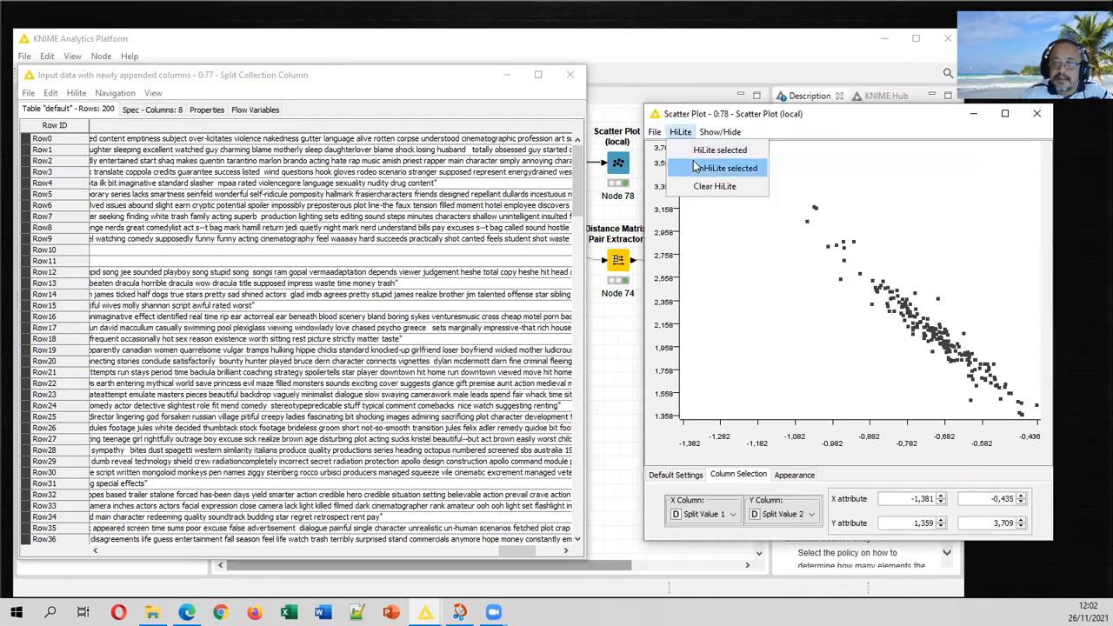
click(696, 146)
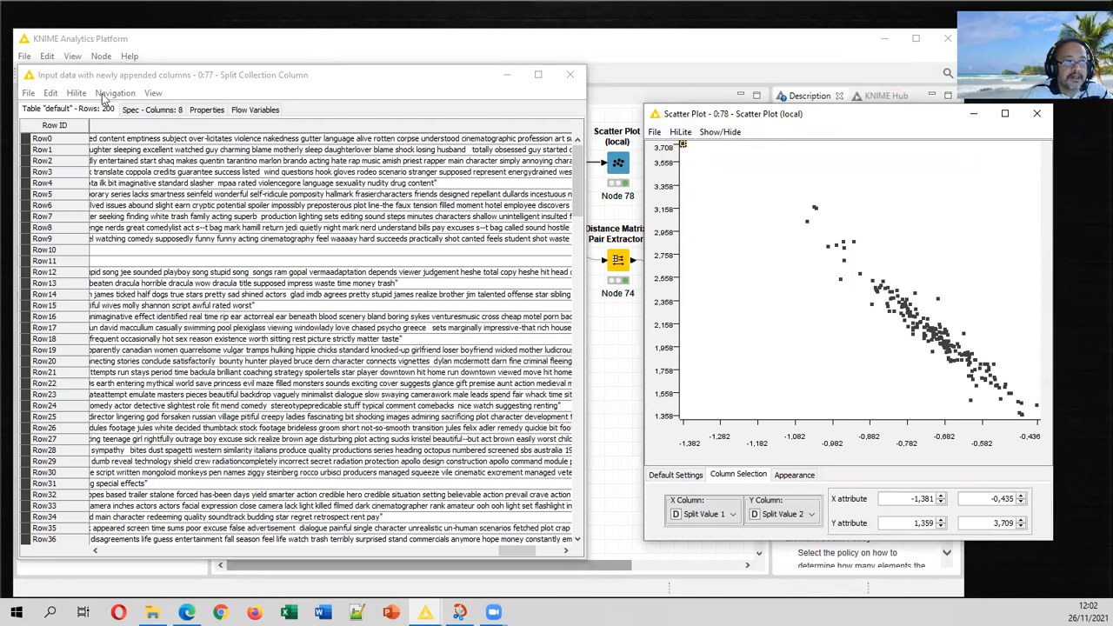
Filter the Split Collection Column table to hilited rows only and read the row's Preprocessed Document text
click(77, 93)
mouse_move(98, 165)
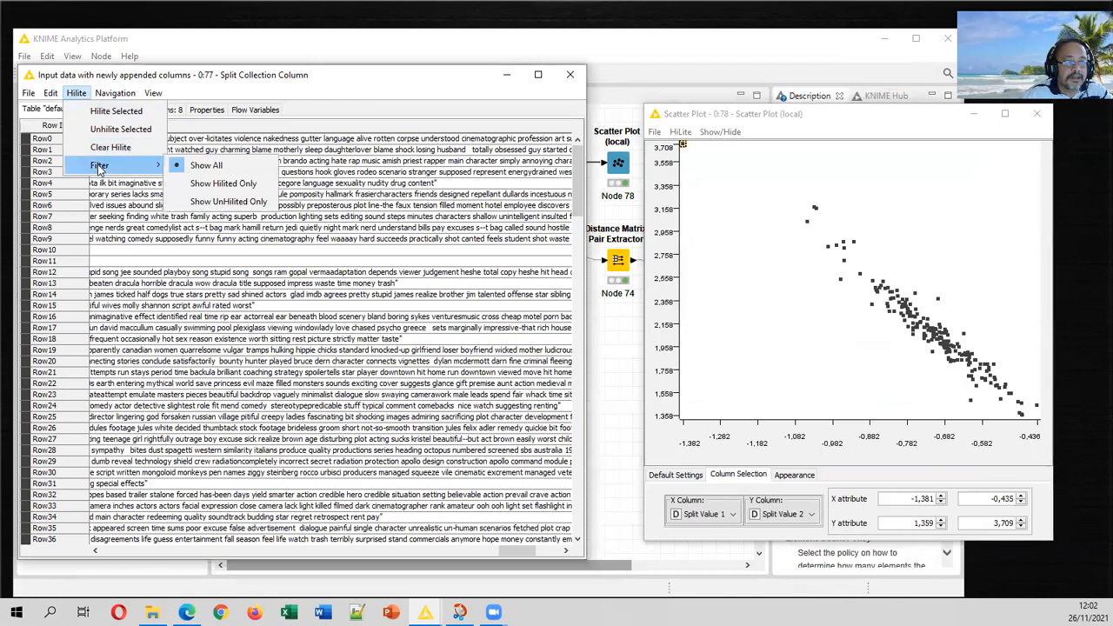
click(220, 182)
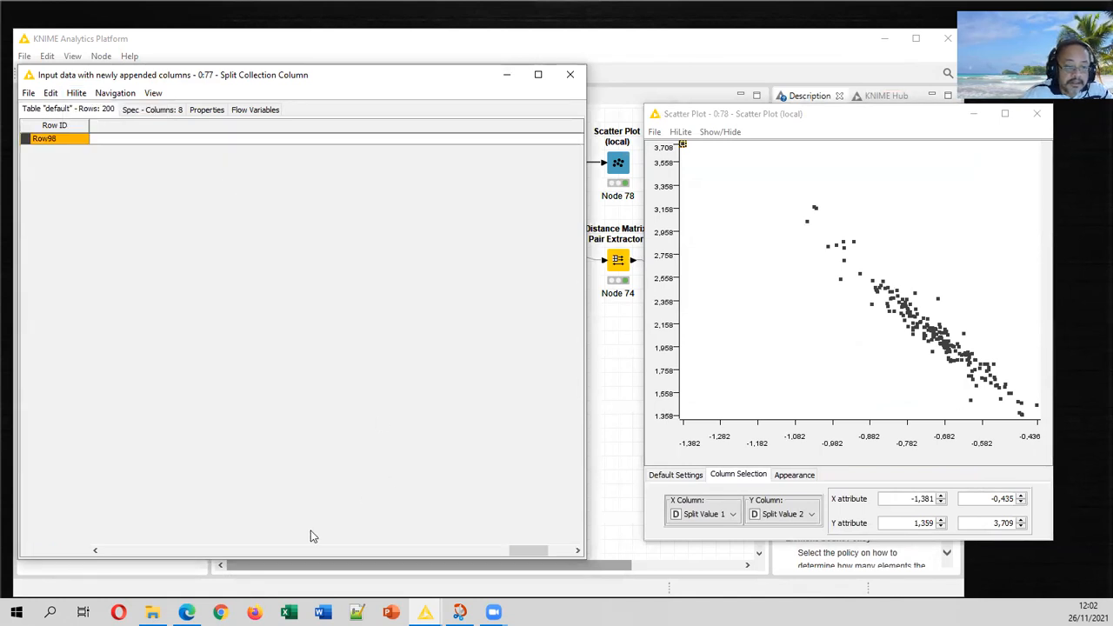
drag(531, 551, 487, 551)
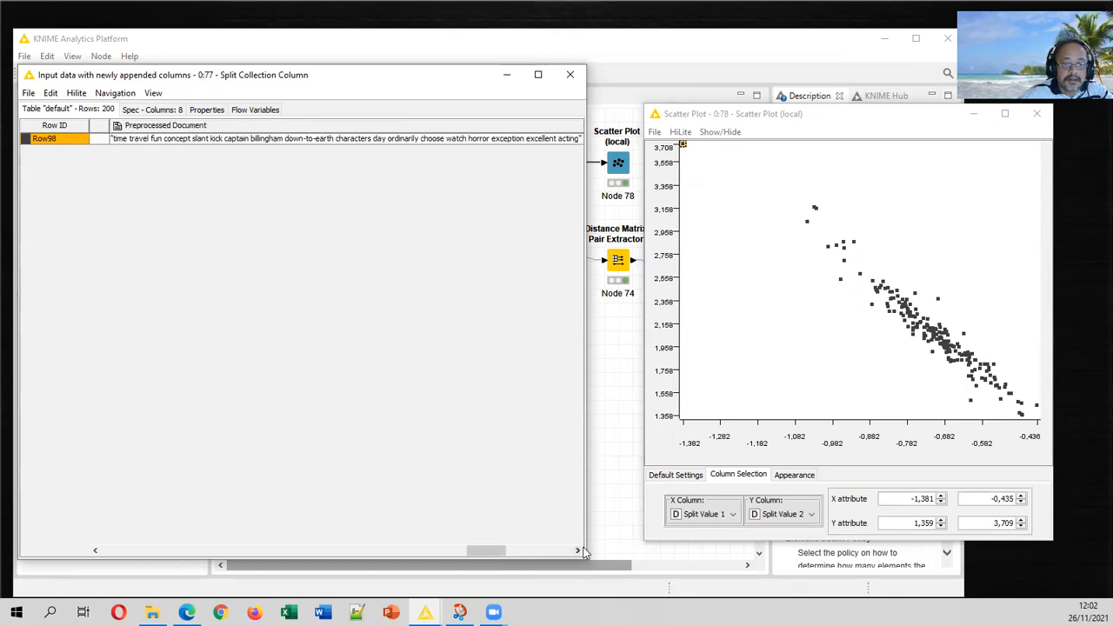
drag(586, 560, 649, 560)
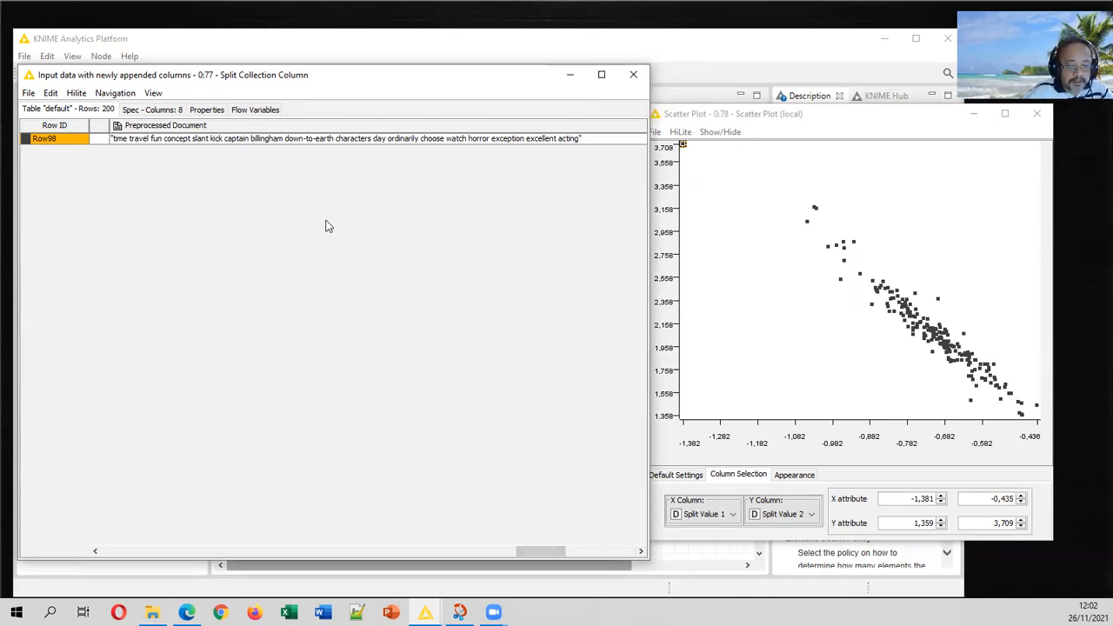
Open imdb_reviews_100_knime.xlsx from the demo folder in Excel and read the hilited row's ID in the Split Collection Column table
click(153, 612)
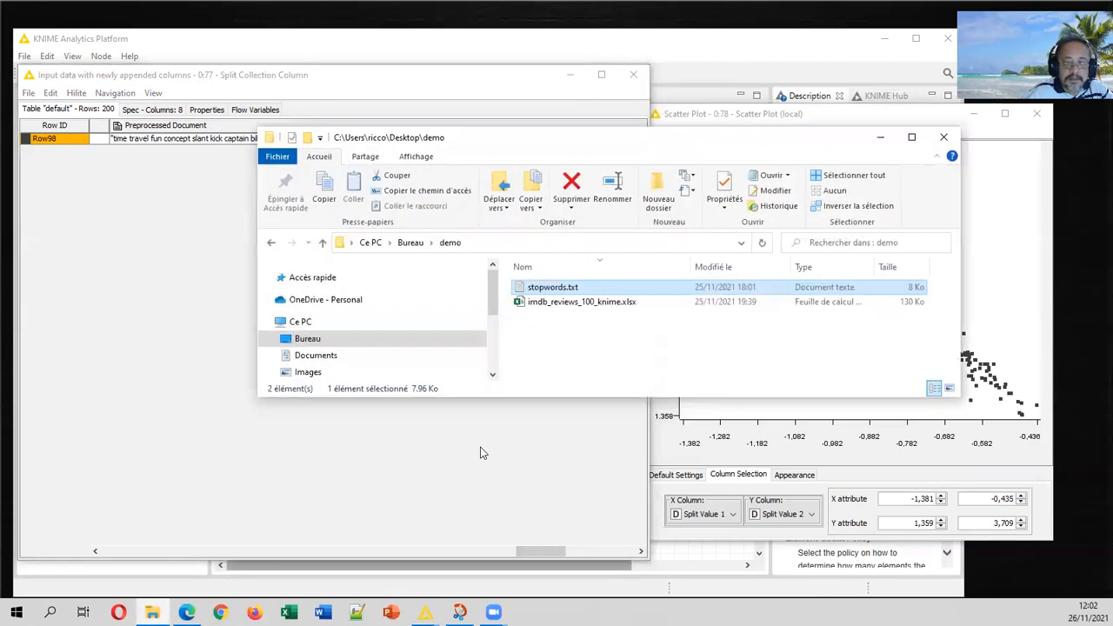
double_click(572, 304)
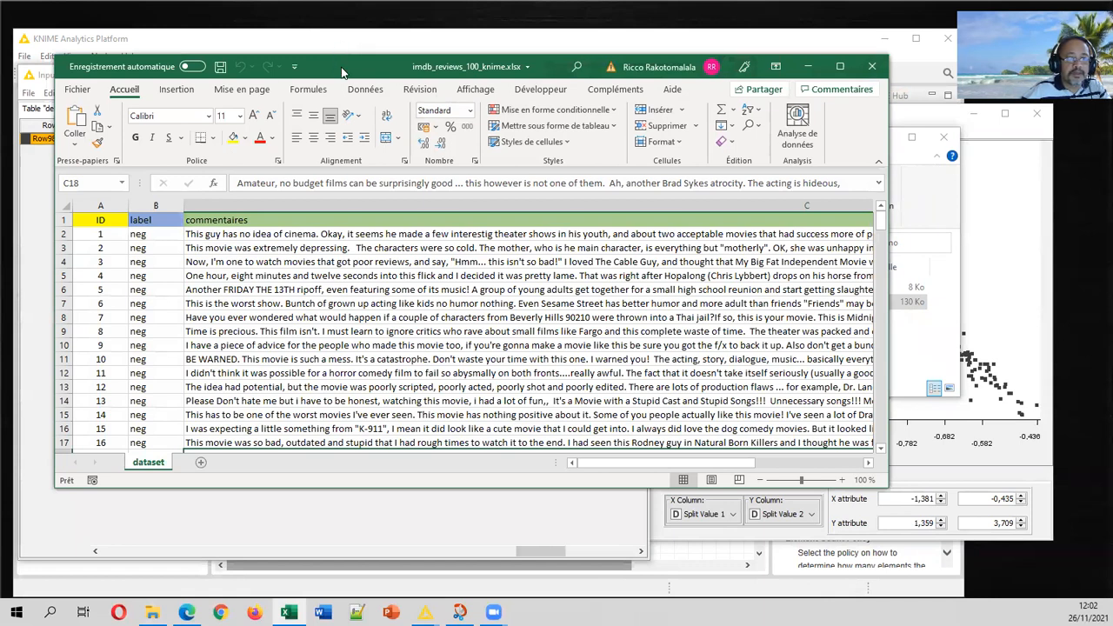
drag(342, 68, 642, 167)
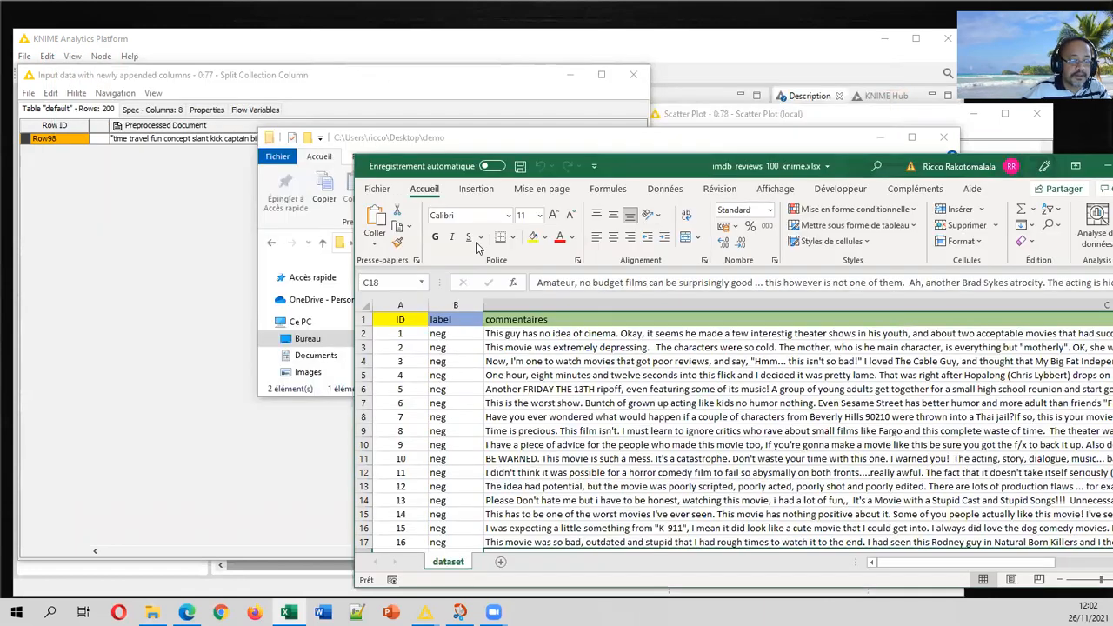
click(153, 551)
drag(324, 553, 107, 499)
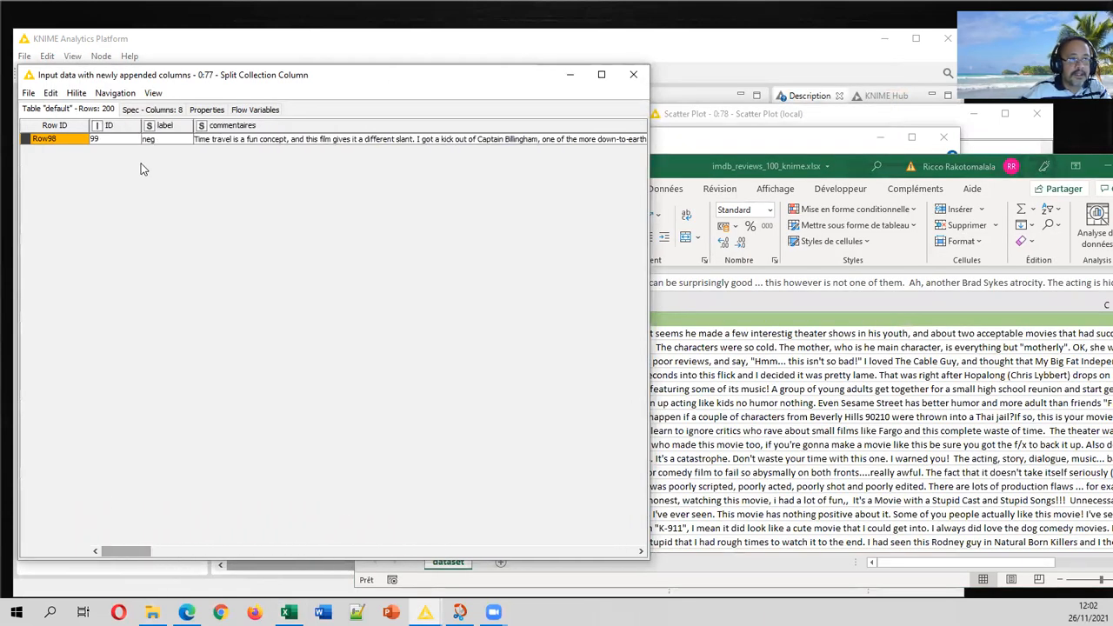
Find the review with ID 99 in the dataset sheet of the Excel workbook
drag(849, 176, 596, 138)
click(237, 360)
key(Page_Down)
key(Page_Down)
key(Page_Down)
key(Page_Down)
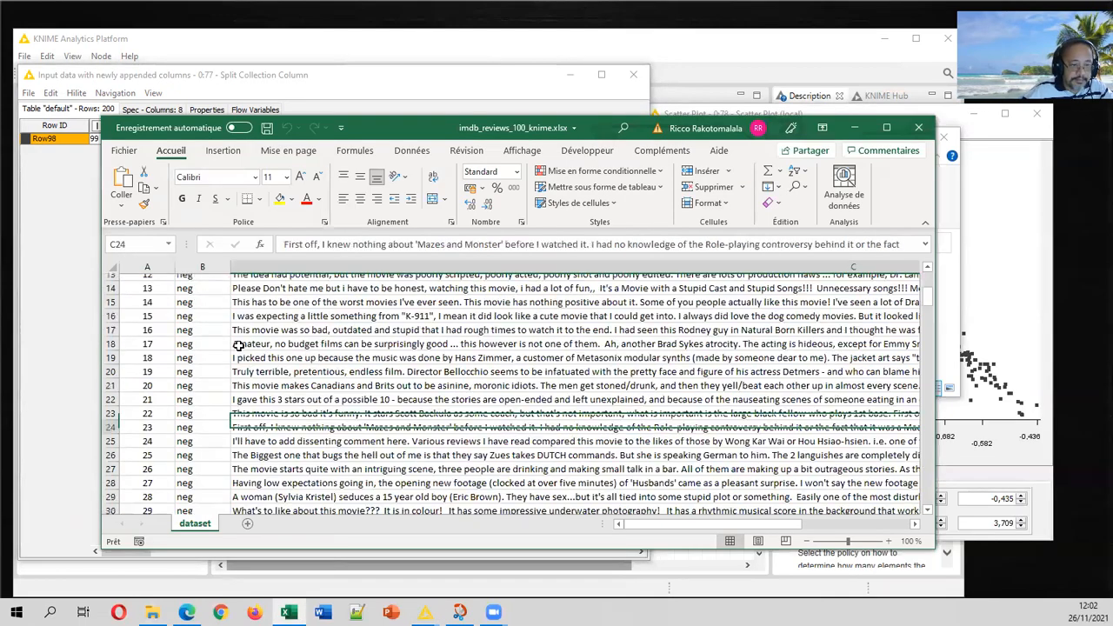
key(Page_Down)
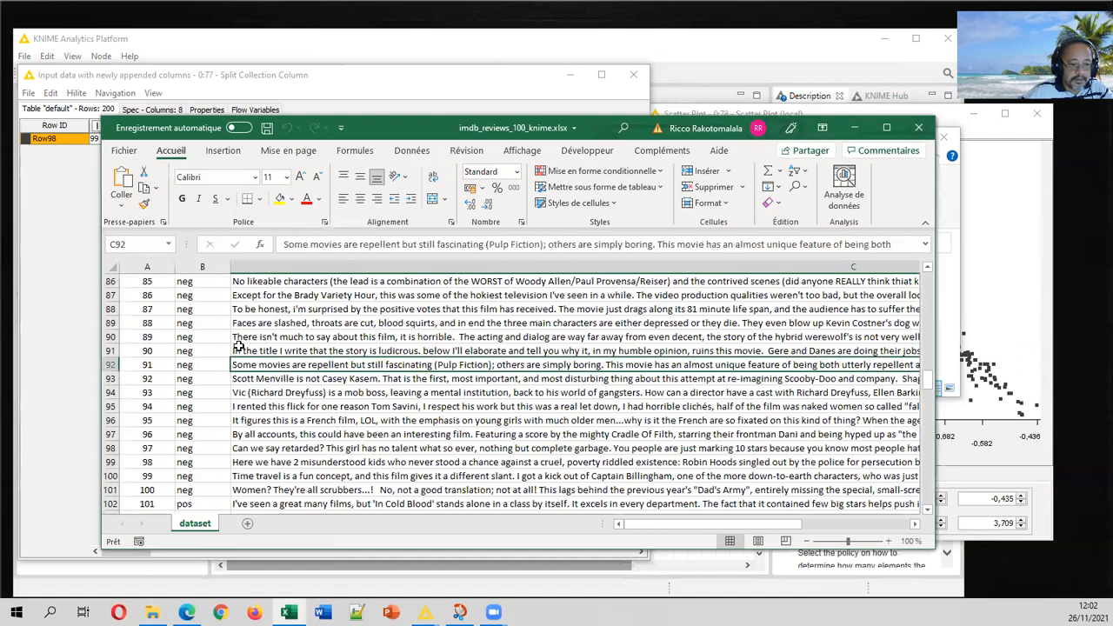
click(248, 474)
scroll(572, 249, right, 1)
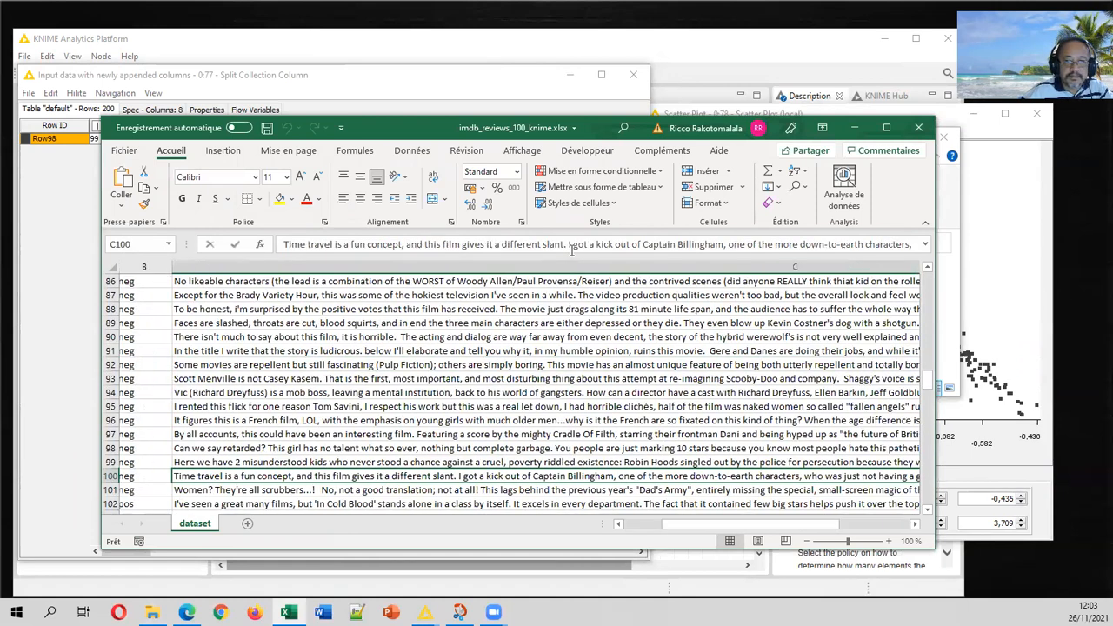
Copy the full comment text of review 99 from cell C100
click(585, 247)
key(ctrl+a)
key(ctrl+c)
click(803, 352)
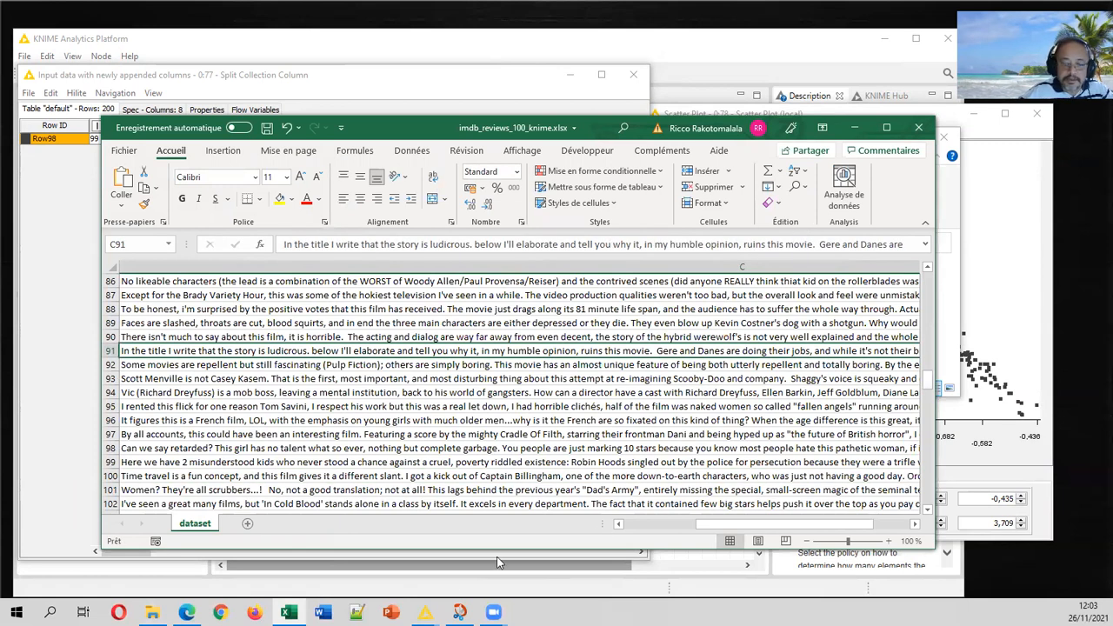
Switch to DeepL in the browser and translate the copied review from English to French
click(187, 612)
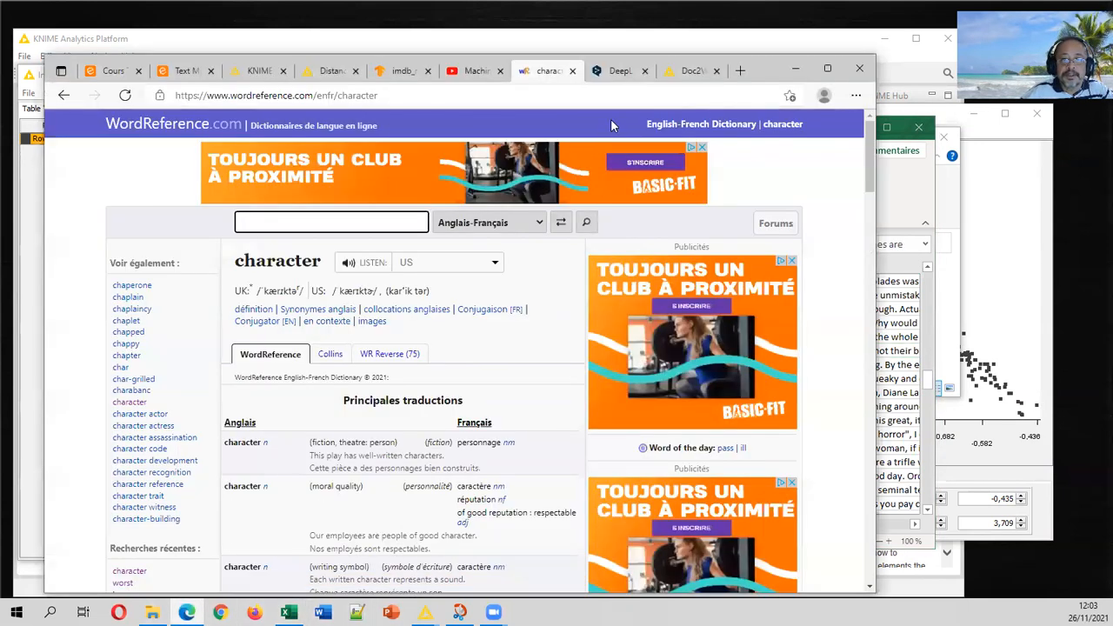
click(619, 70)
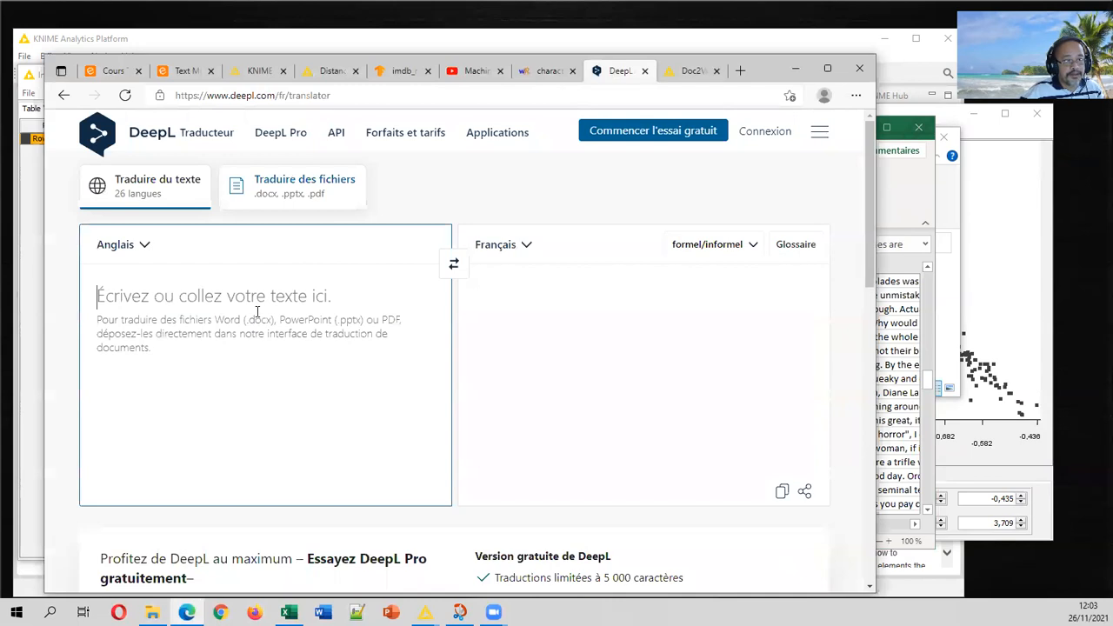
key(ctrl+v)
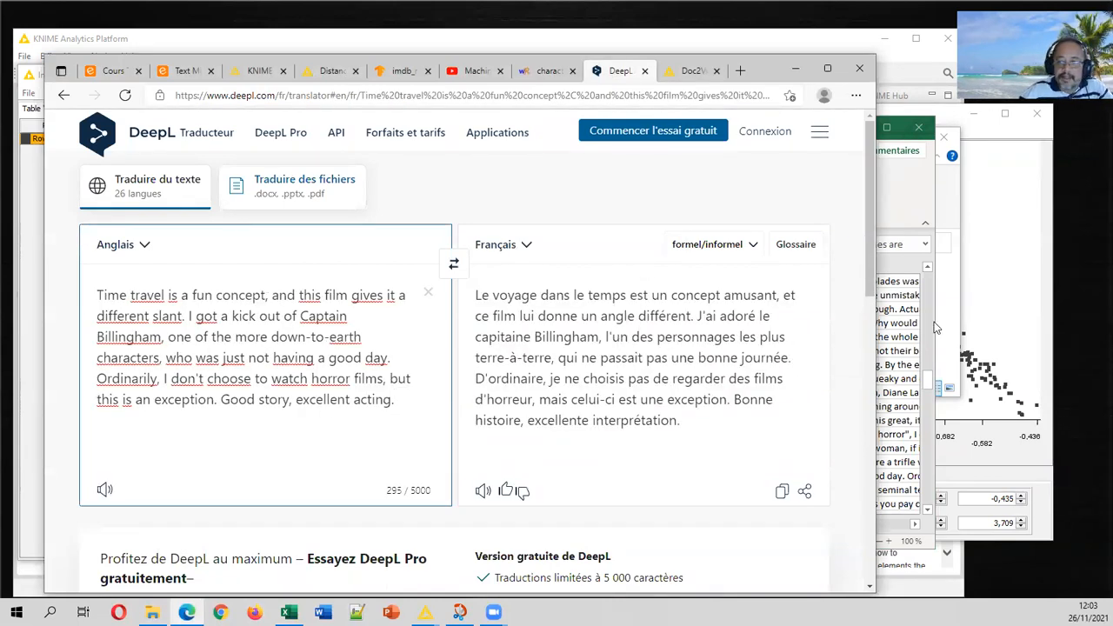
click(871, 380)
drag(872, 307, 872, 189)
Return to the Excel workbook and check the label of review 99
click(910, 351)
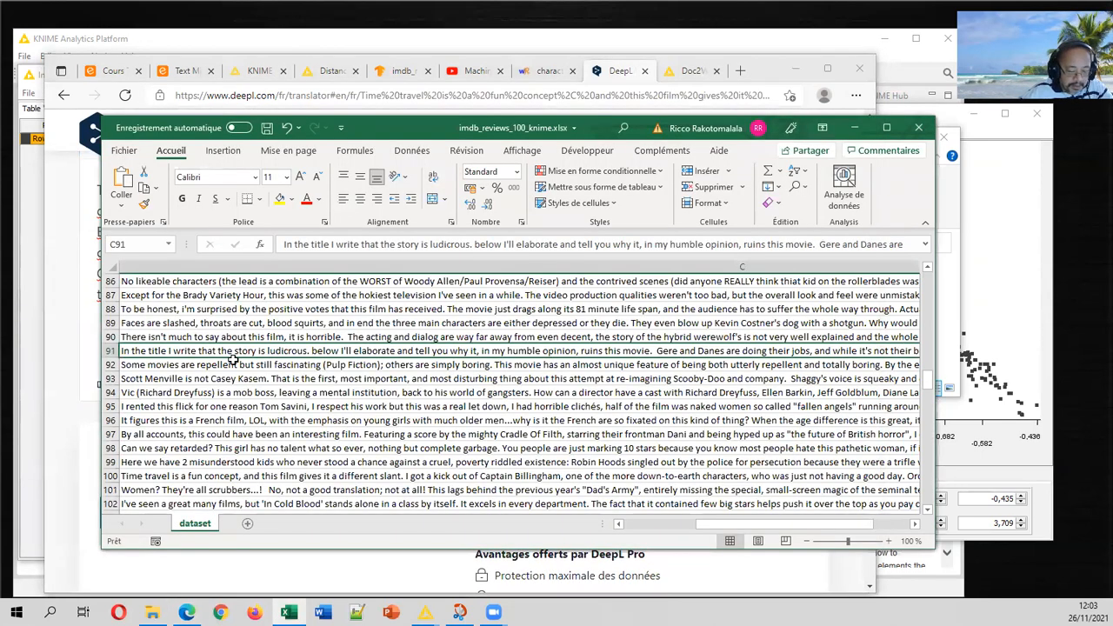
key(Home)
key(Down)
key(Down)
key(Down)
key(Down)
key(Down)
key(Down)
key(Down)
key(Down)
key(Down)
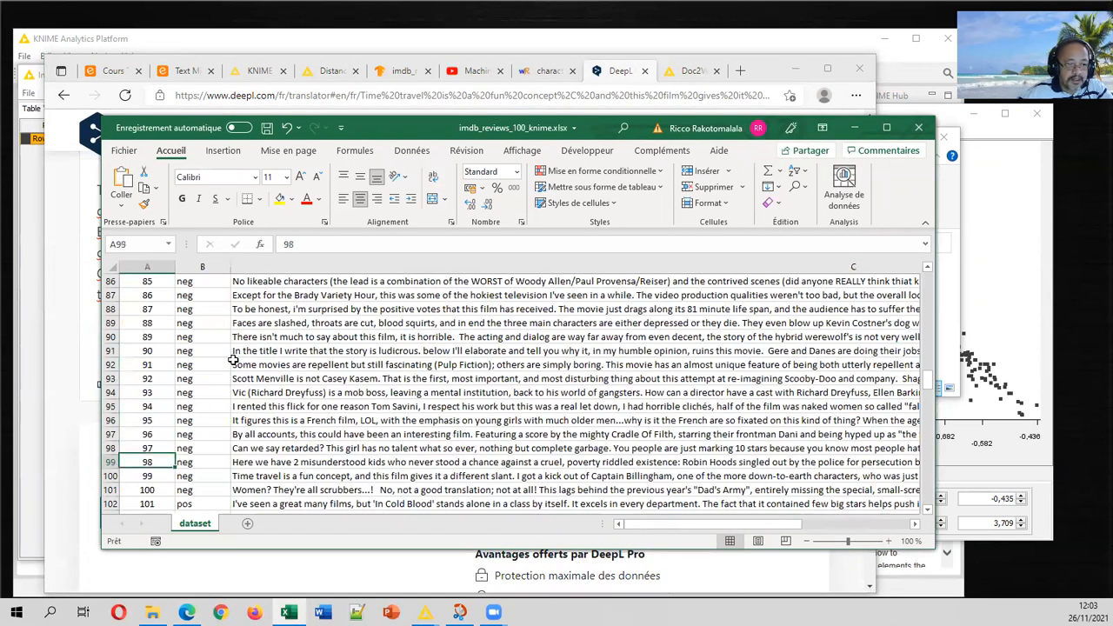
key(Right)
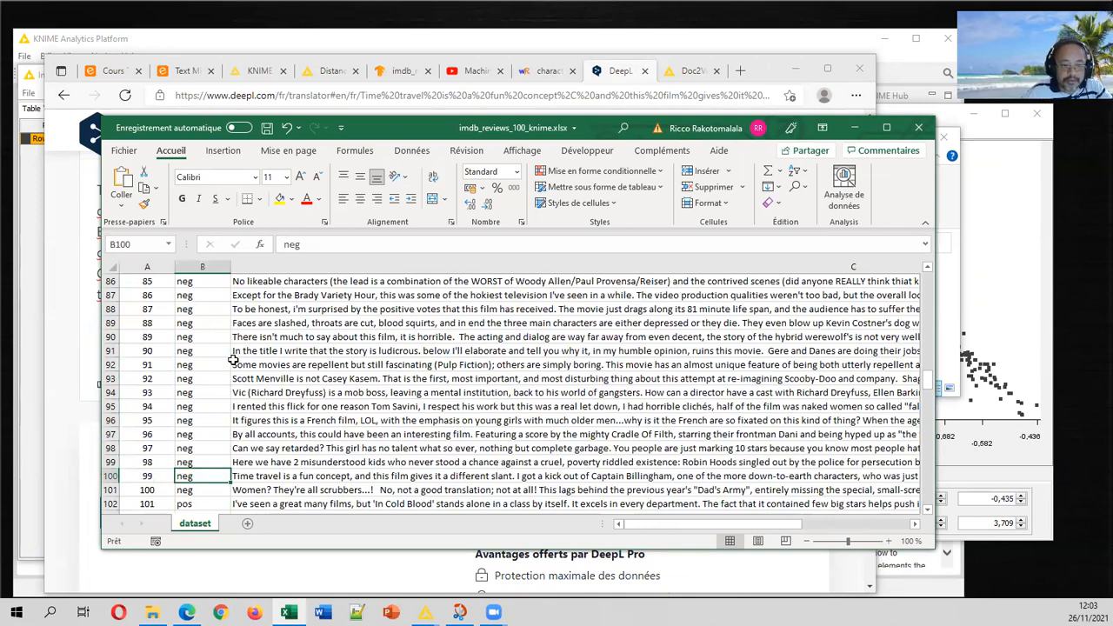
scroll(233, 360, right, 1)
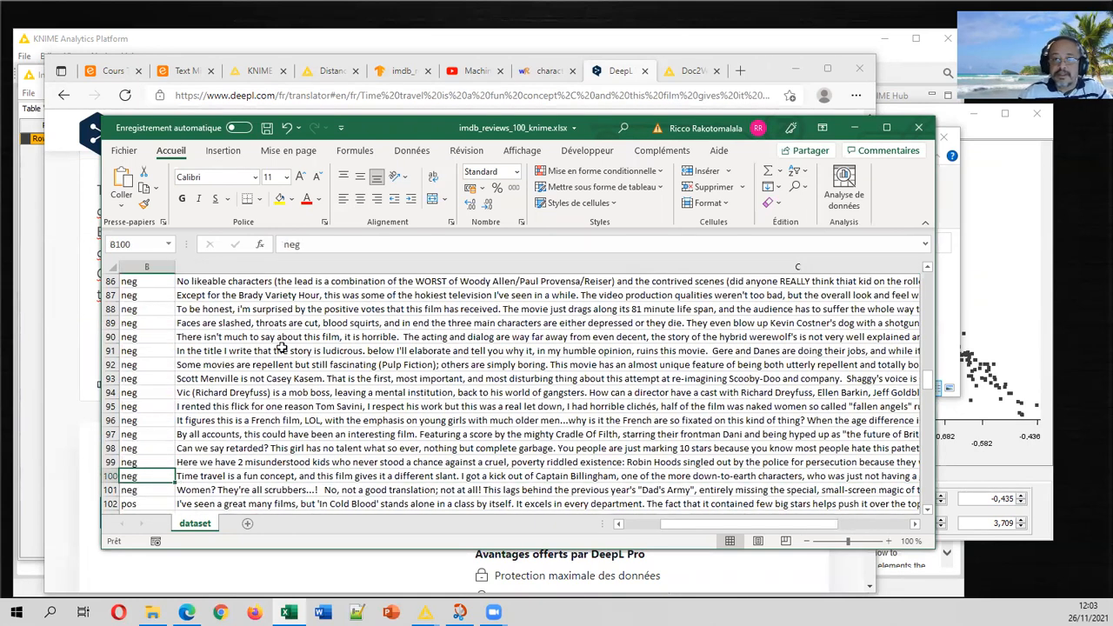
Reread the review's French translation in DeepL and look up the word "horror" in its source text
click(600, 77)
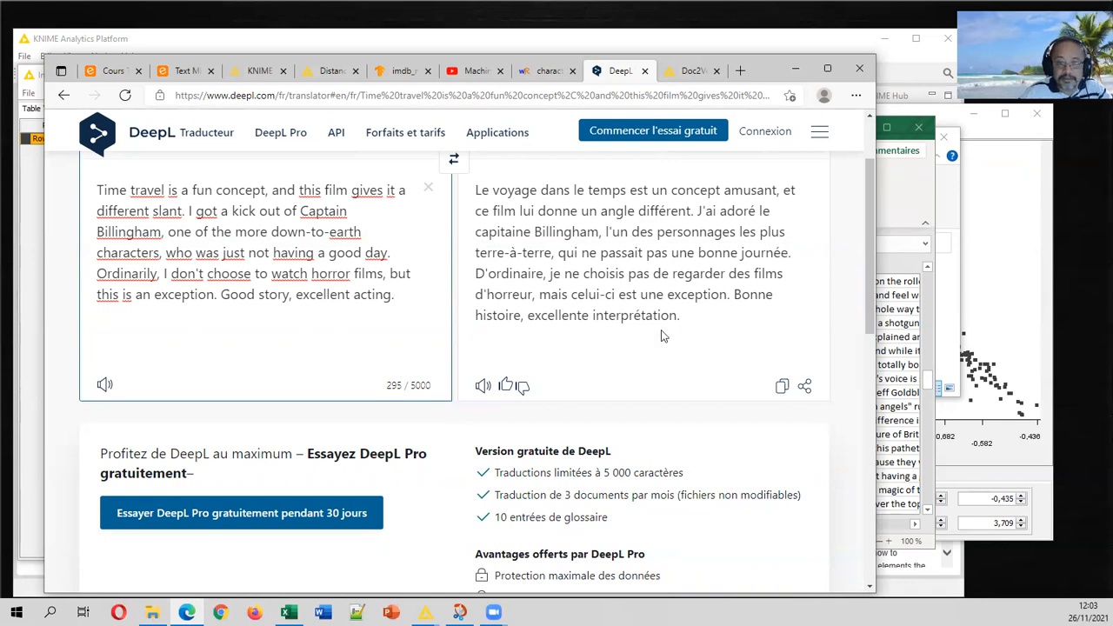
double_click(317, 277)
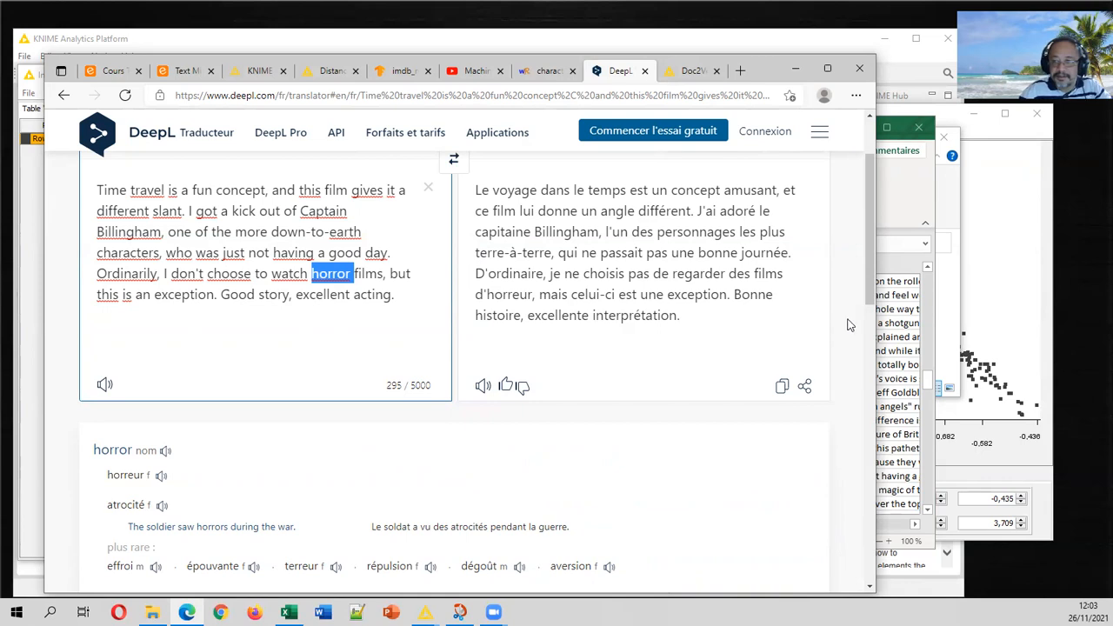
click(577, 28)
Read the hilited row's Preprocessed Document text in the Split Collection Column table in KNIME
mouse_move(426, 612)
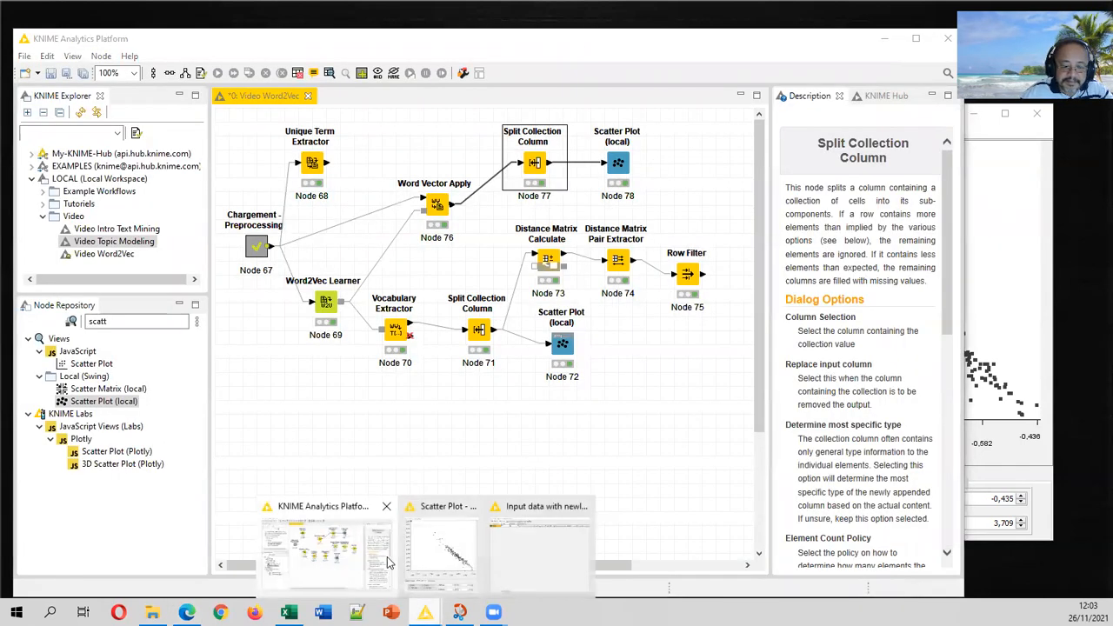
click(537, 547)
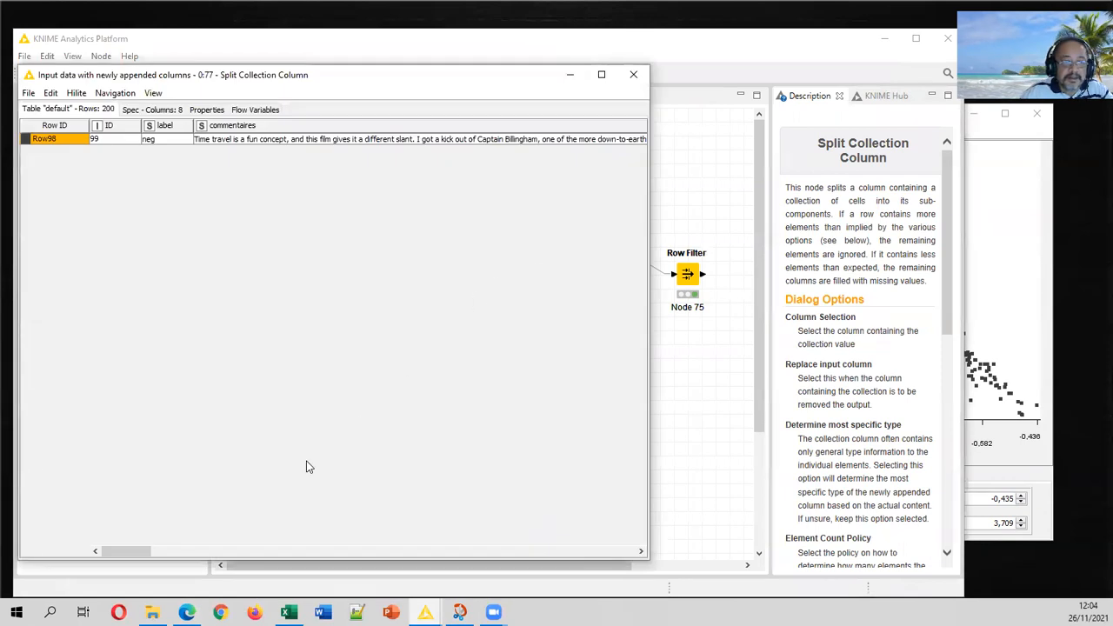
drag(141, 549, 561, 557)
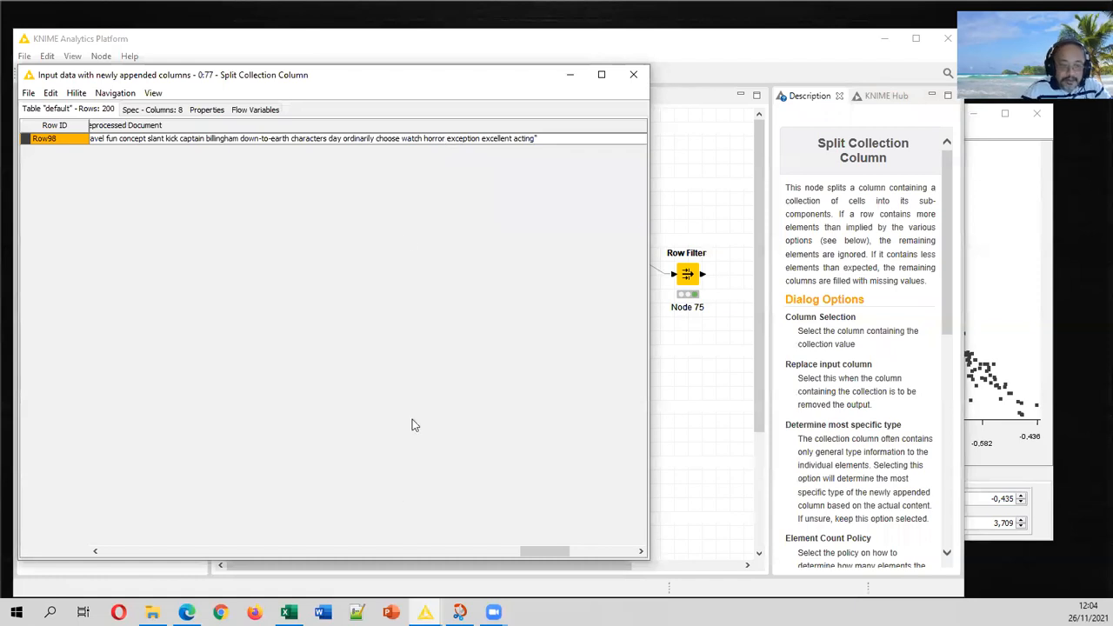
Look up "horror" in the WordReference English-French dictionary and read its main translations
click(192, 608)
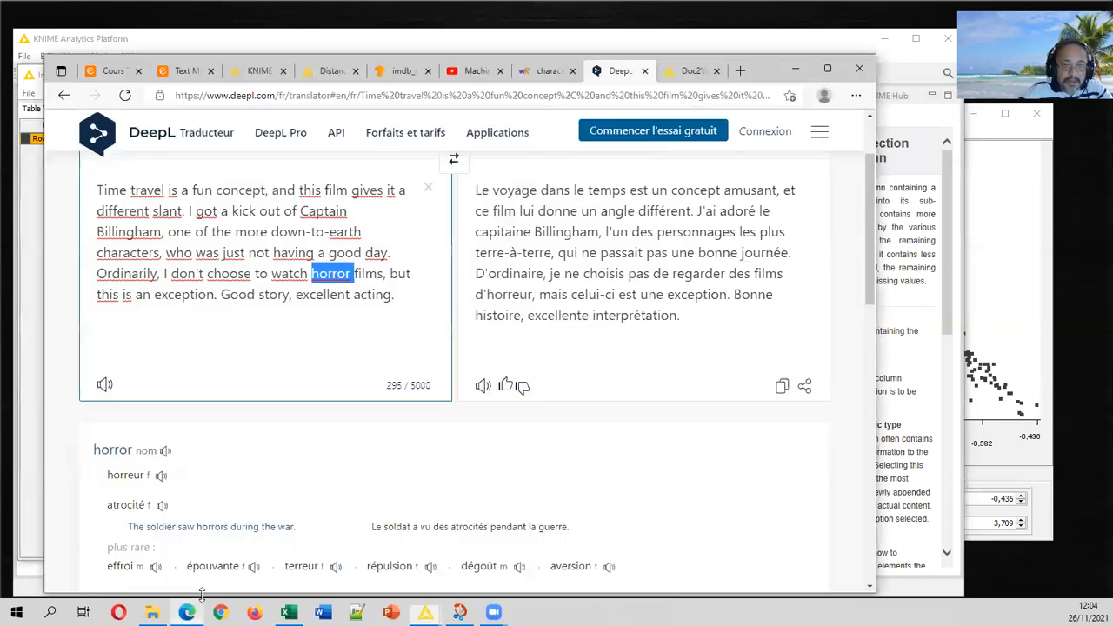
click(526, 72)
text(horror)
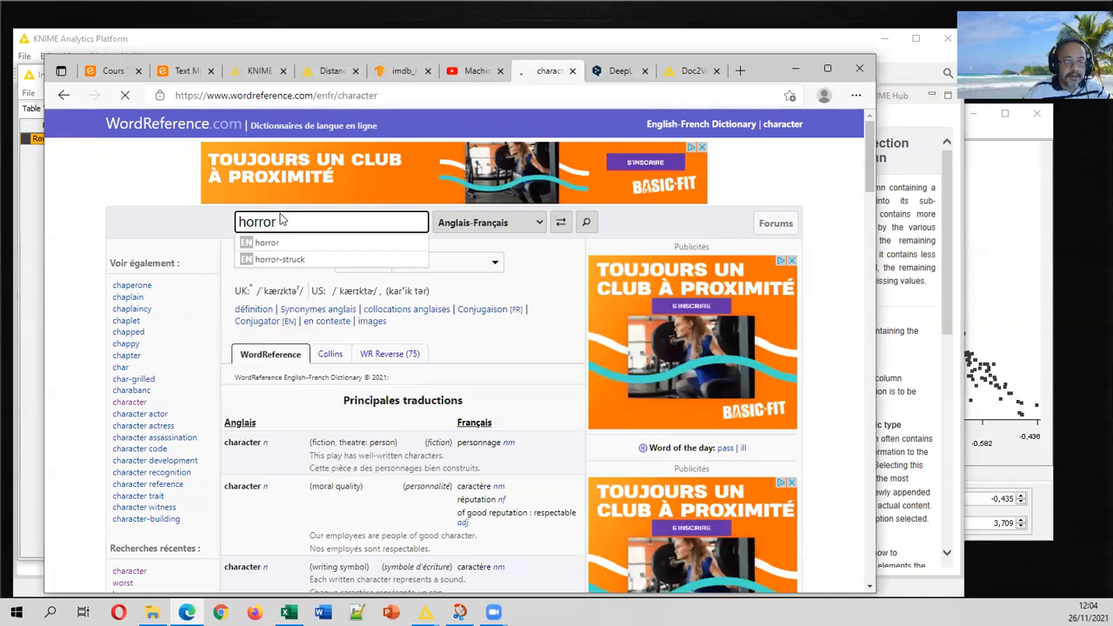
key(Return)
scroll(398, 398, down, 2)
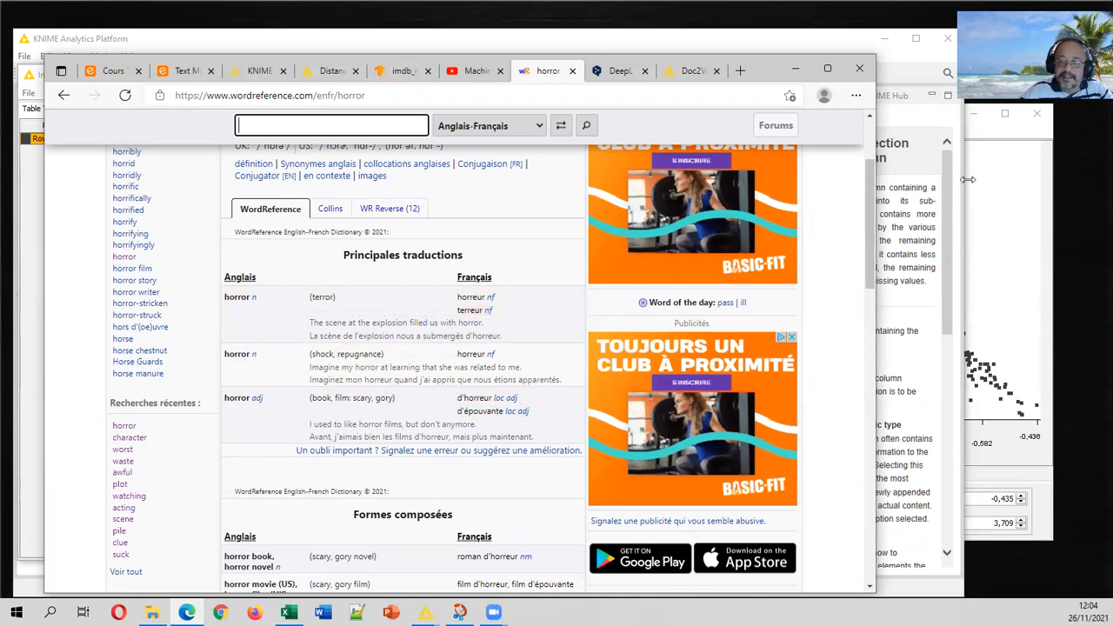
Compare the hilited outlier in the KNIME Scatter Plot with its Preprocessed Document text in the Split Collection Column table
click(425, 612)
click(443, 546)
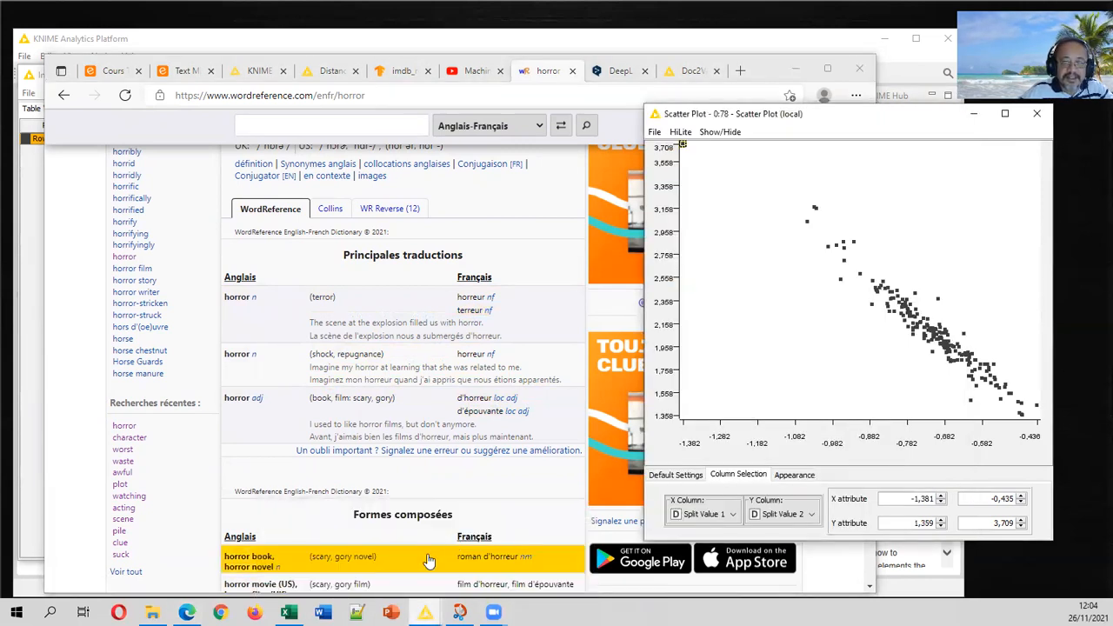
mouse_move(425, 612)
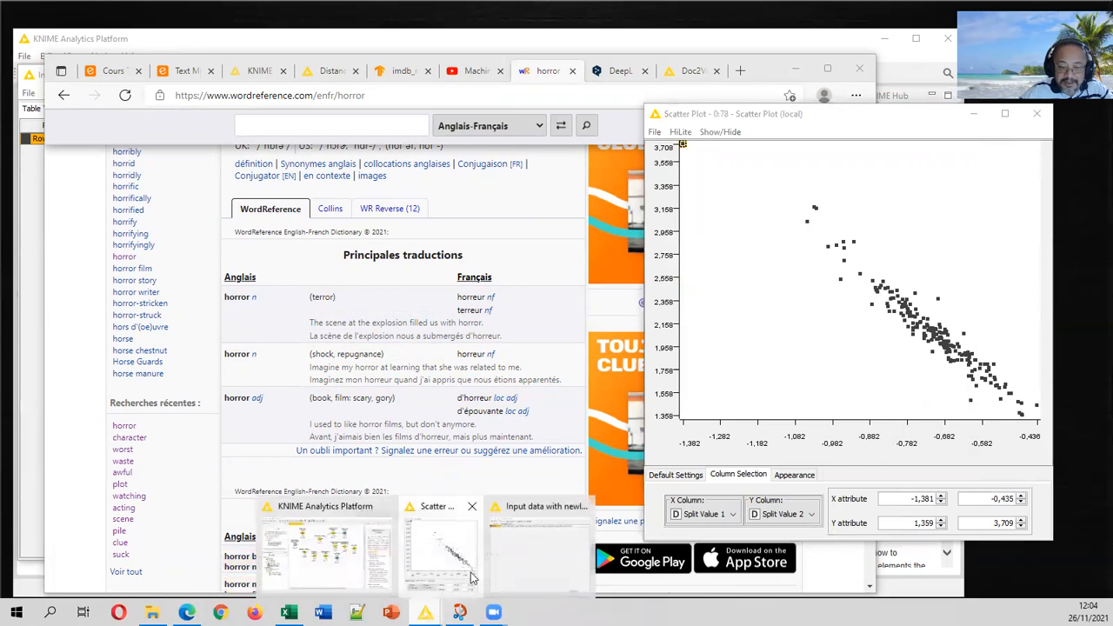
click(539, 556)
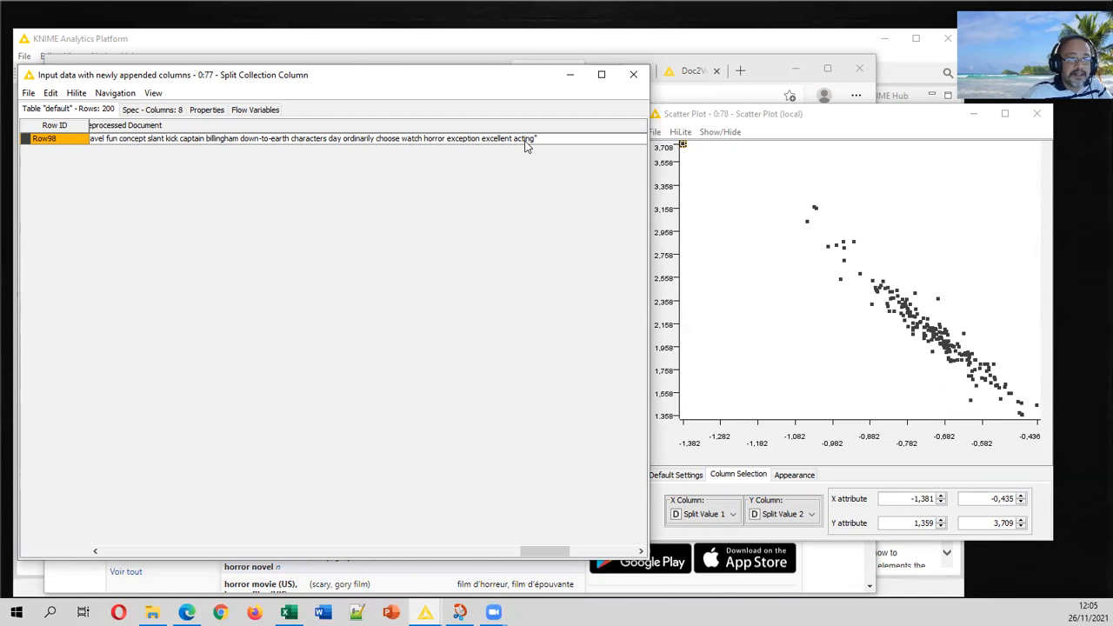
drag(553, 552, 526, 559)
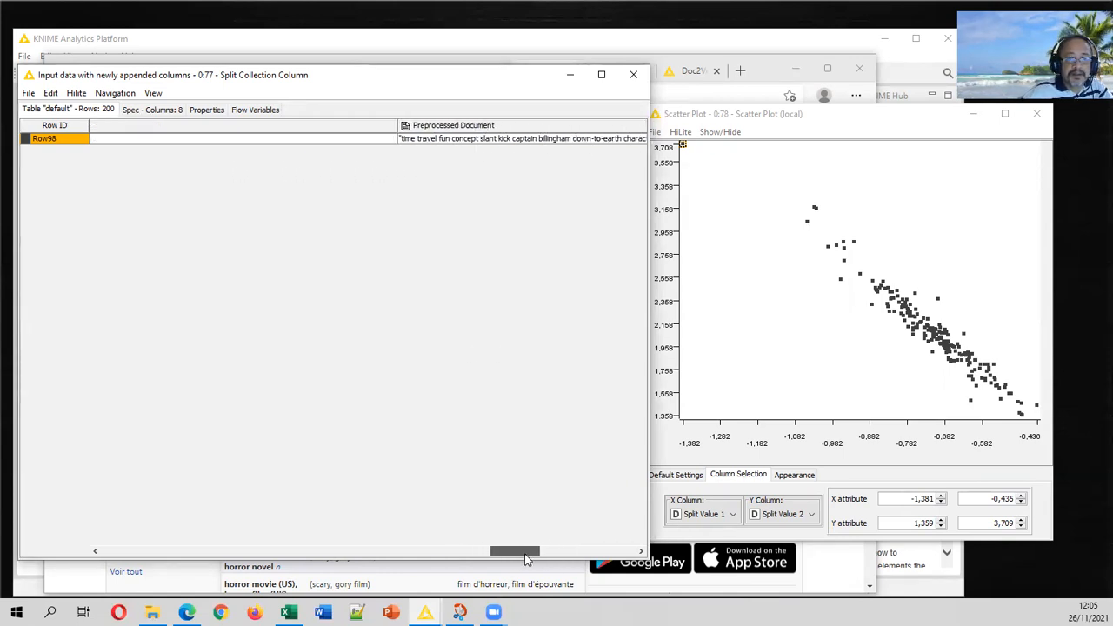
Compare the review's DeepL translation with its Preprocessed Document text in the KNIME table
click(797, 37)
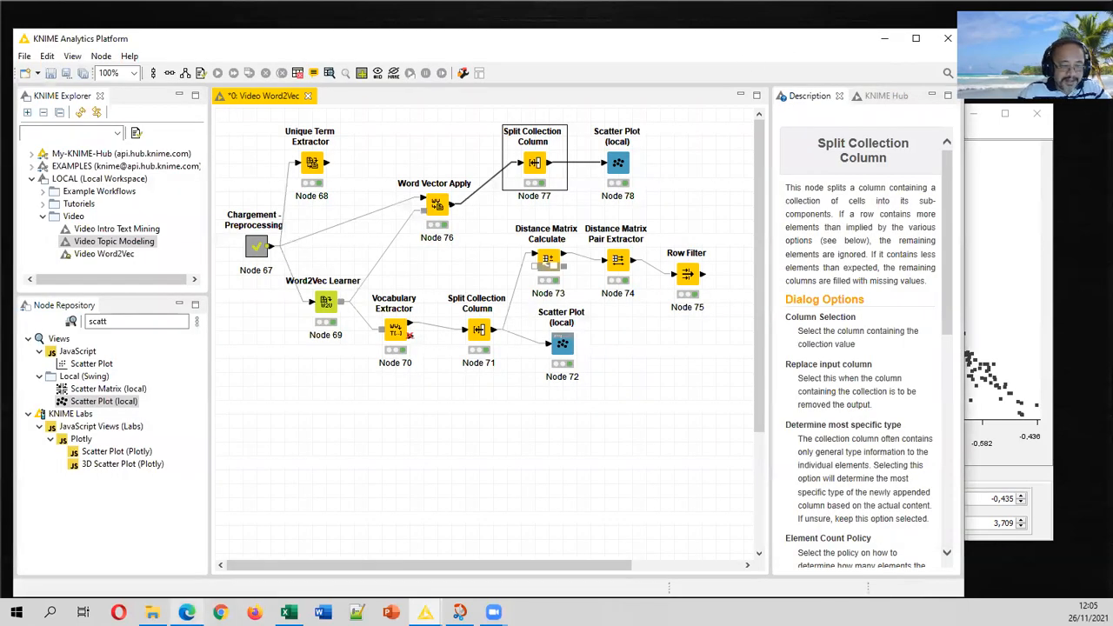
key(alt+Tab)
click(620, 70)
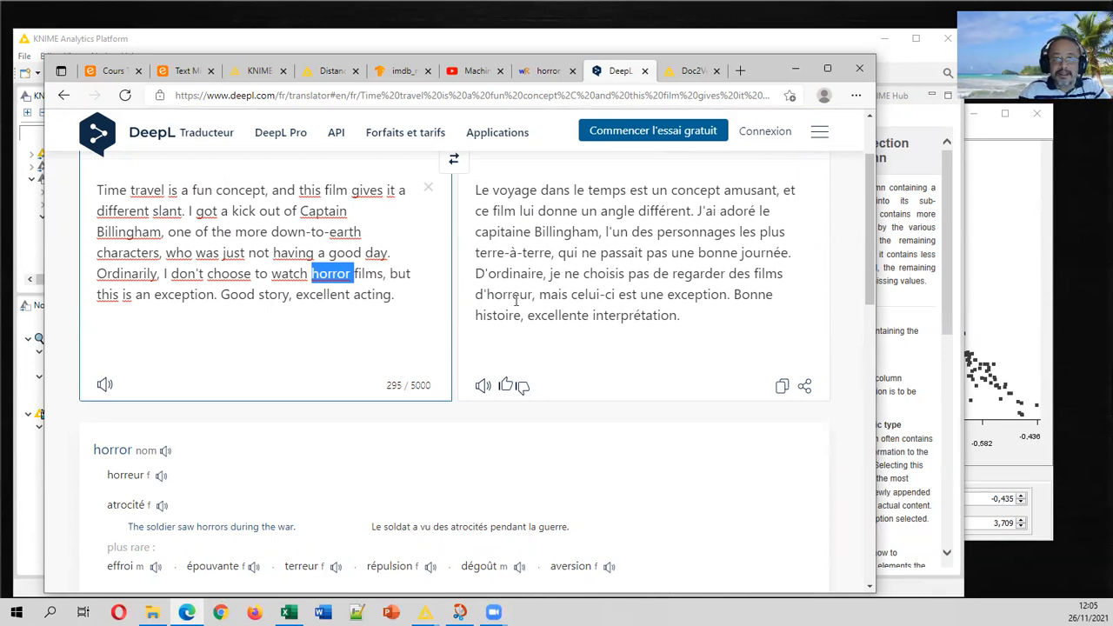
click(425, 612)
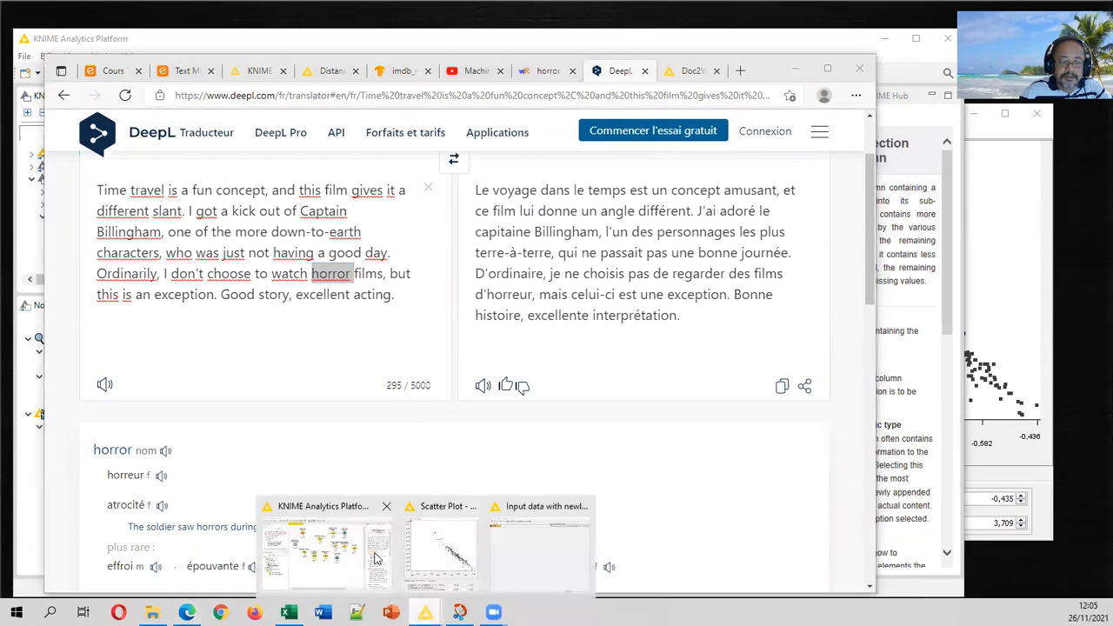
click(520, 552)
drag(533, 555, 556, 551)
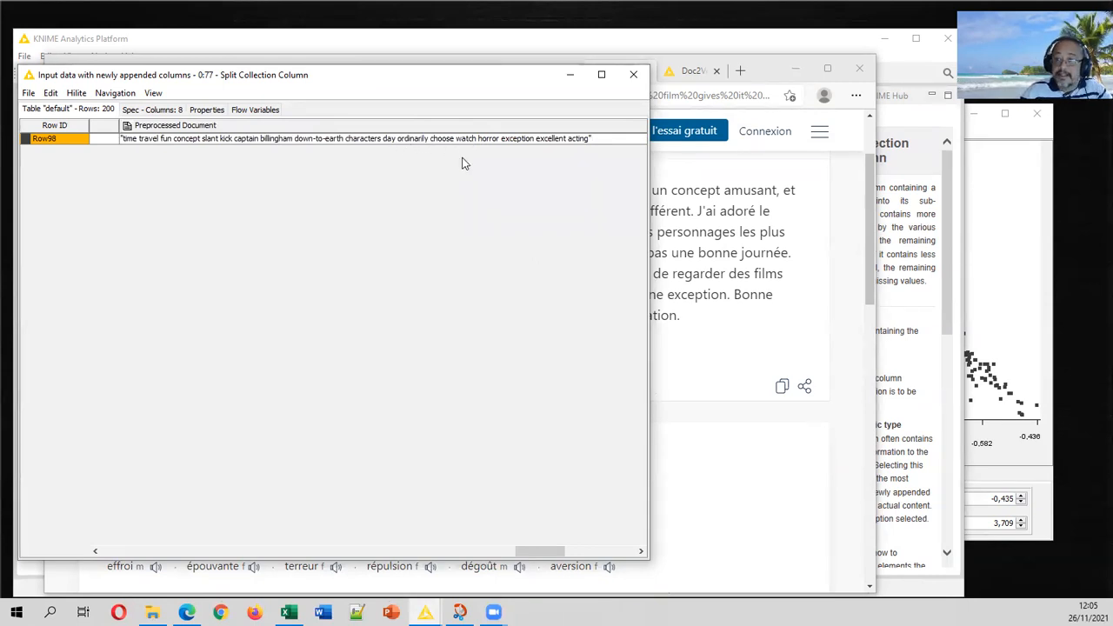
In the workflow, select the Word Vector Apply branch with its Split Collection Column and Scatter Plot nodes, and clear the selection
click(758, 42)
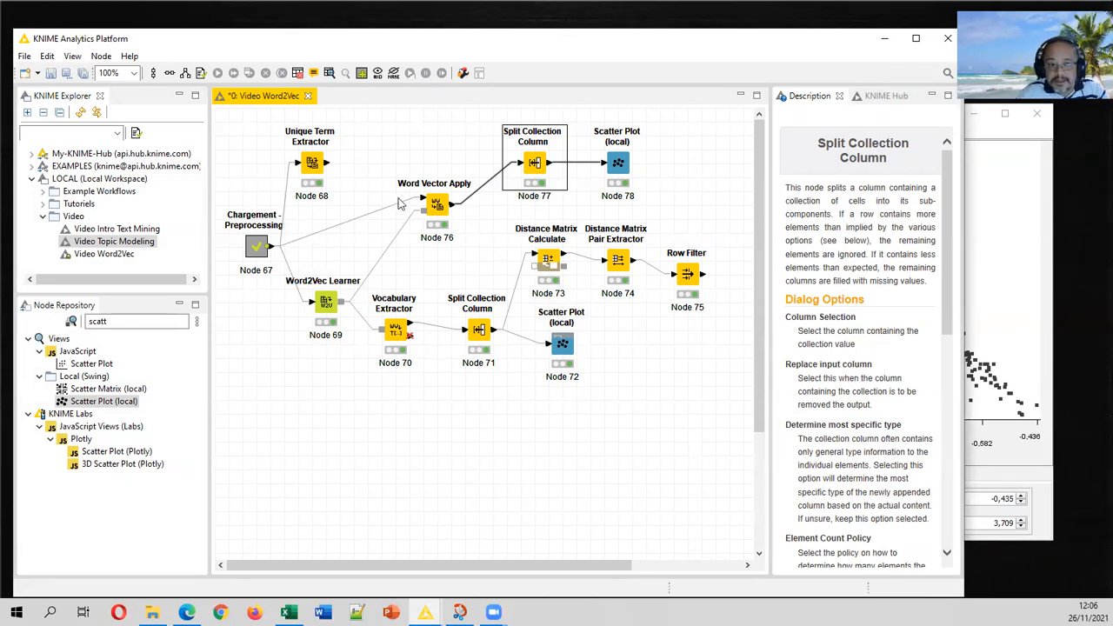
drag(398, 123, 652, 226)
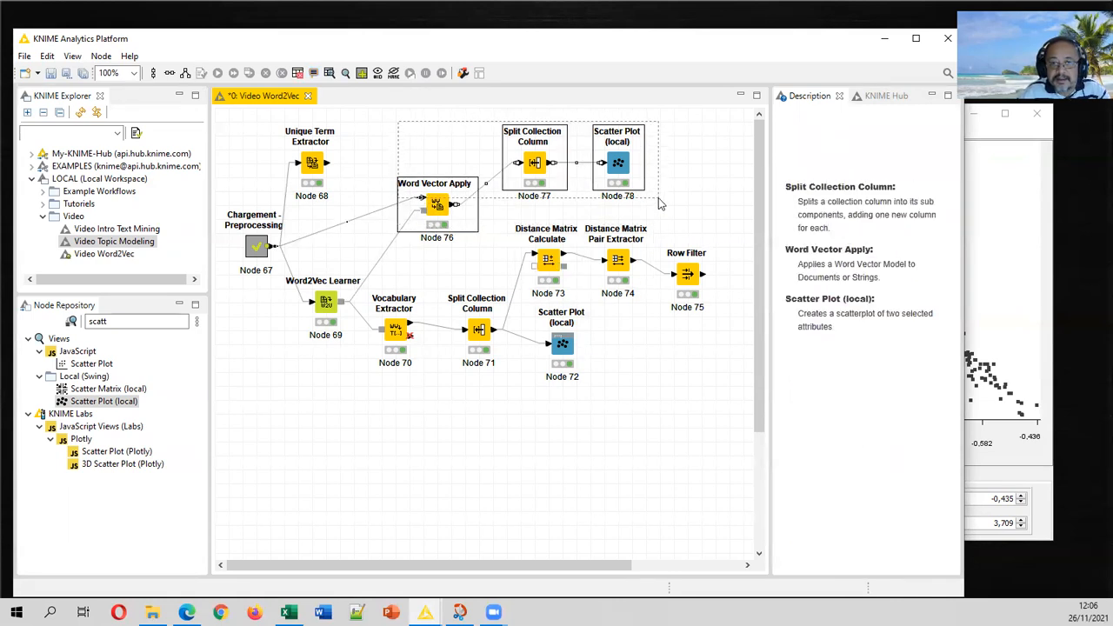
click(676, 203)
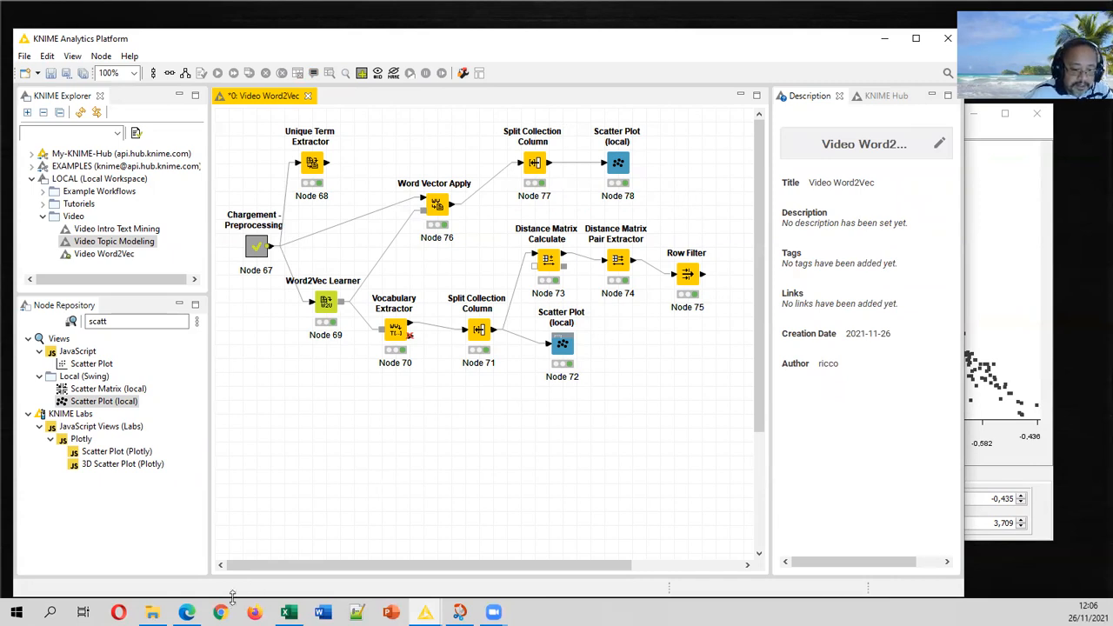
Read the Doc2Vec Learner node description on KNIME Hub, marking the word "label", and return to the Video Word2Vec workflow
click(186, 612)
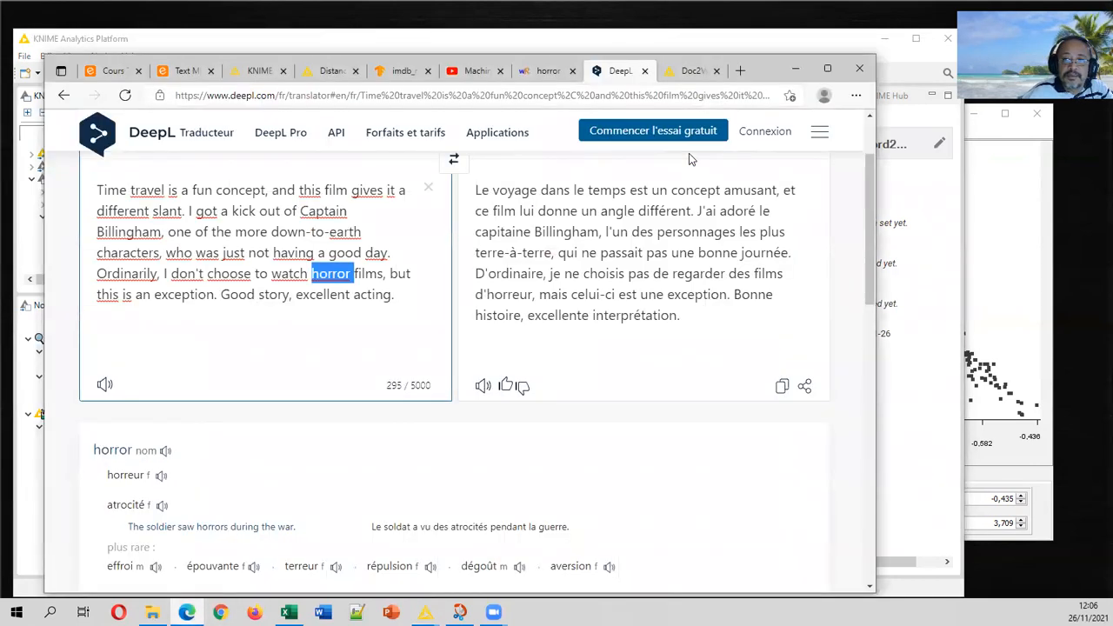
click(680, 71)
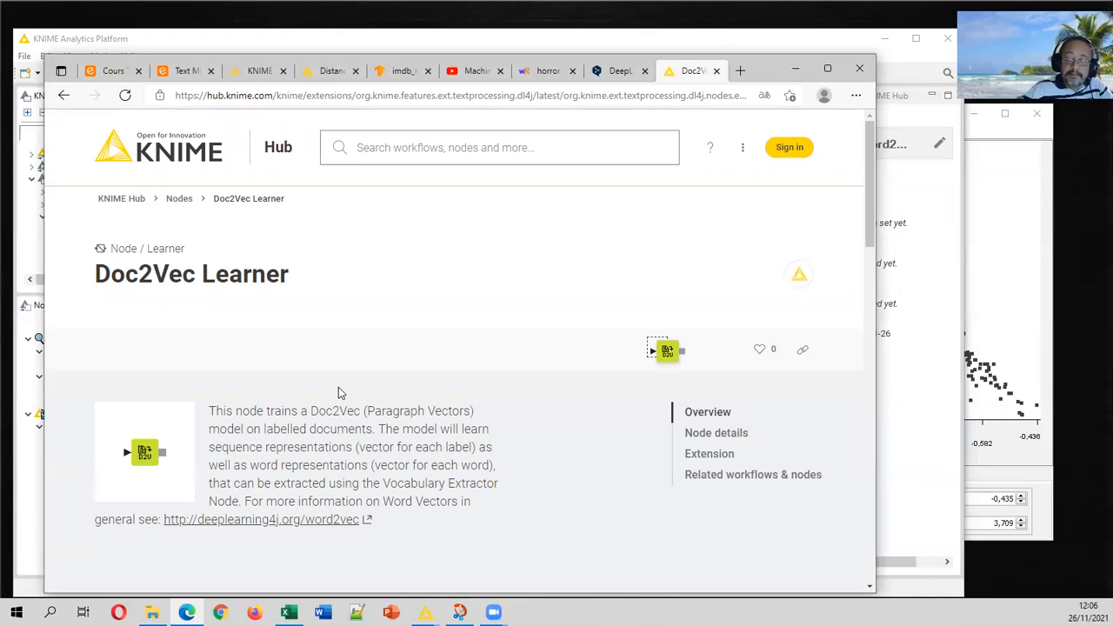
drag(445, 447, 480, 450)
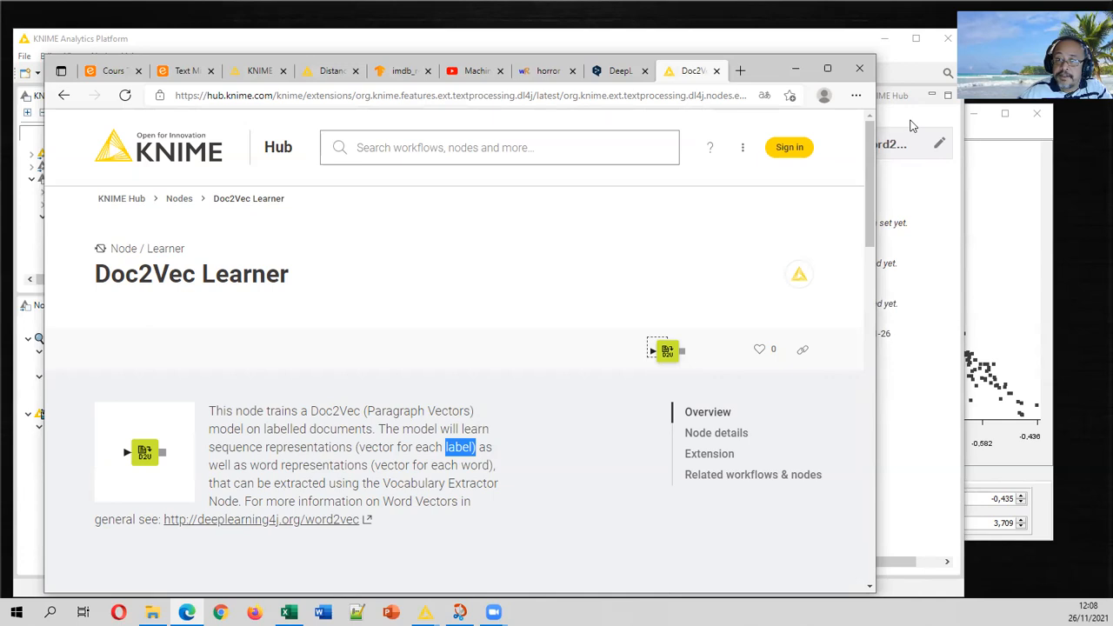
click(768, 50)
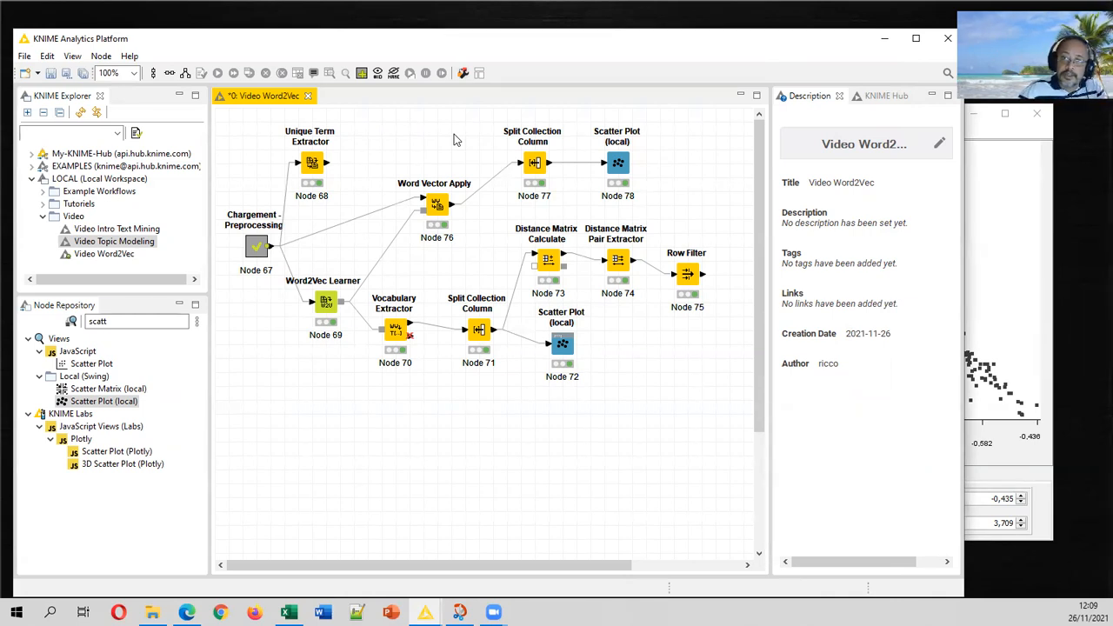
click(535, 40)
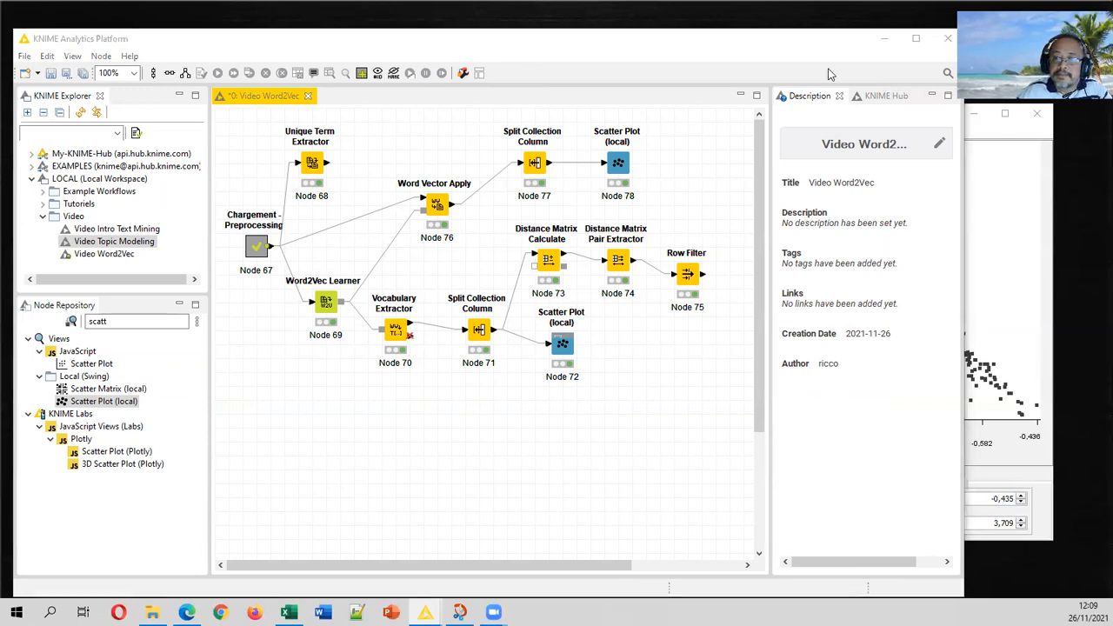